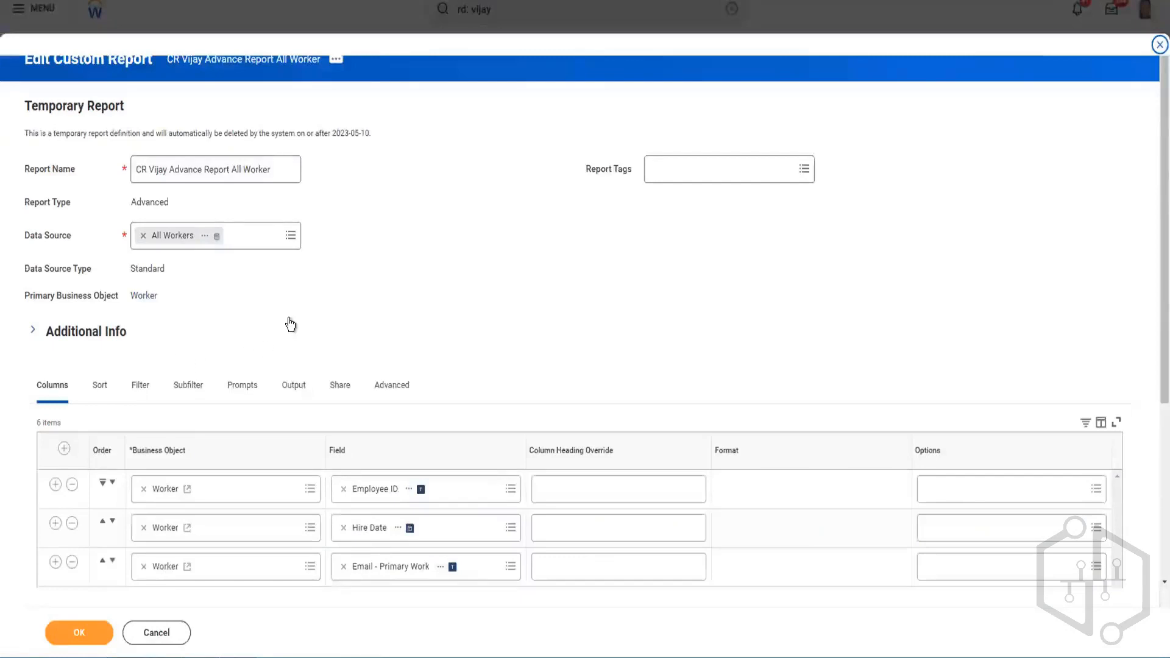
# Open the prompt settings of the custom report and view the prompt defaults
pyautogui.scroll(-3, 290, 323)
pyautogui.click(246, 222)
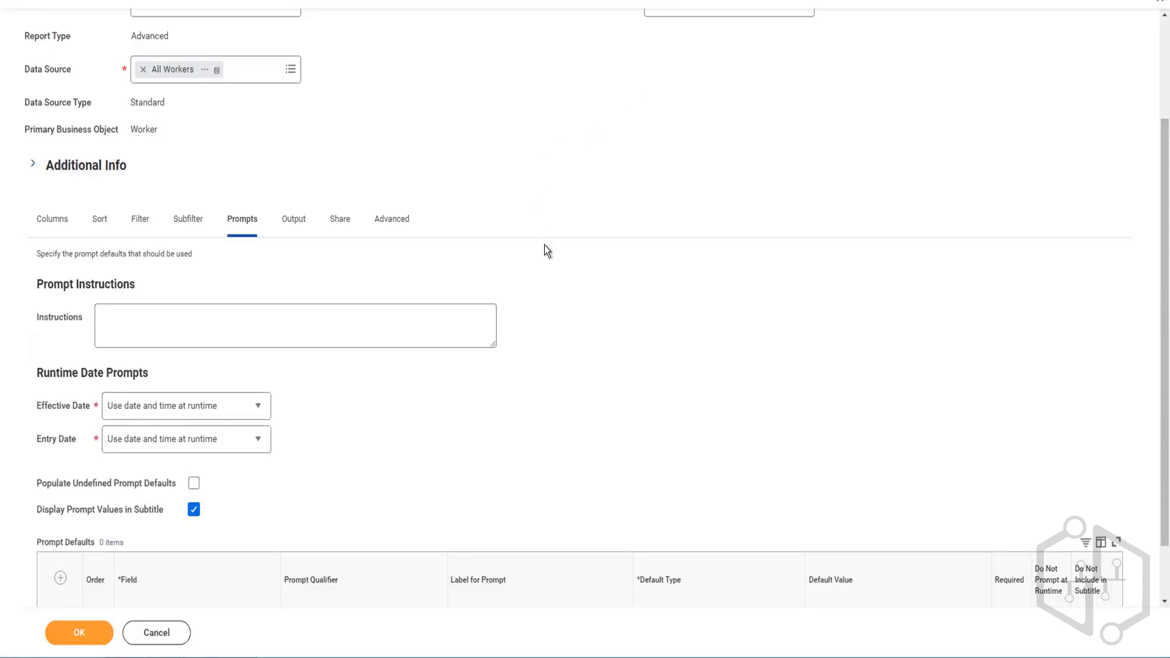
pyautogui.scroll(-1, 544, 246)
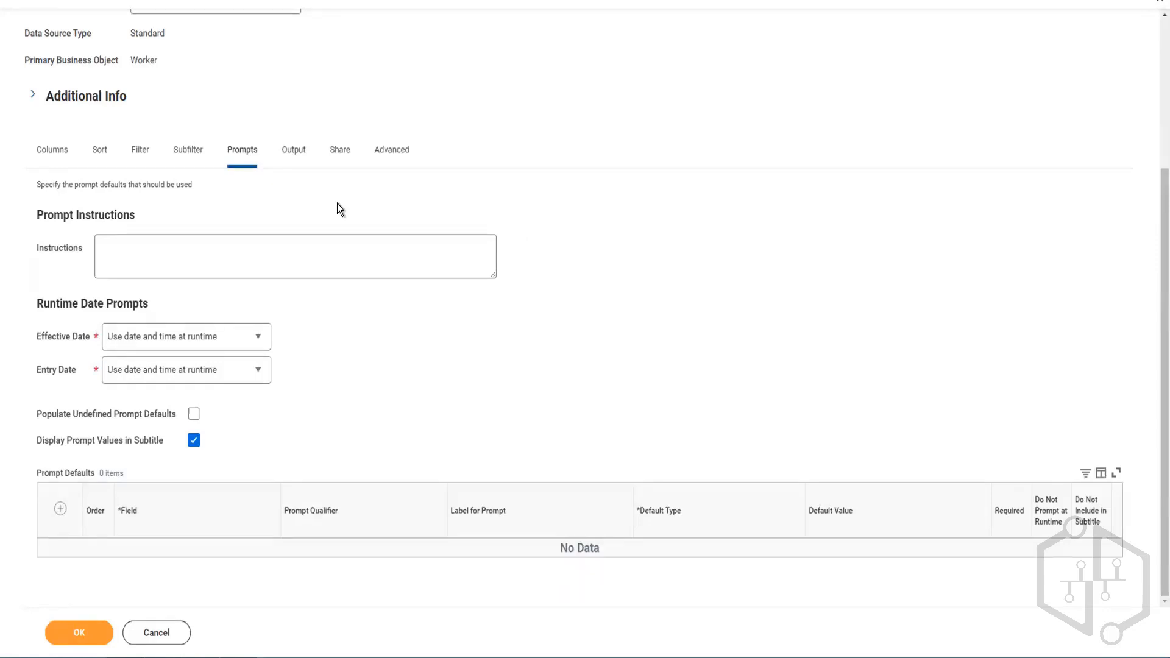
# View the details of the All Workers data source and highlight the description's sentence about built-in prompts
pyautogui.scroll(3, 338, 204)
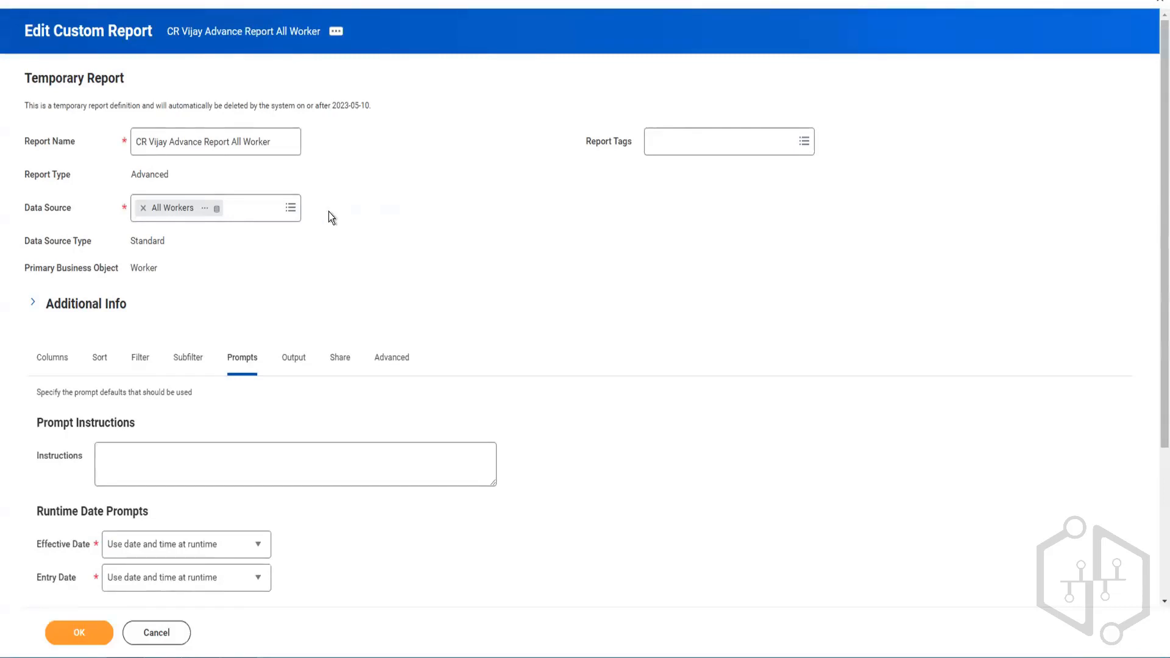
pyautogui.click(204, 210)
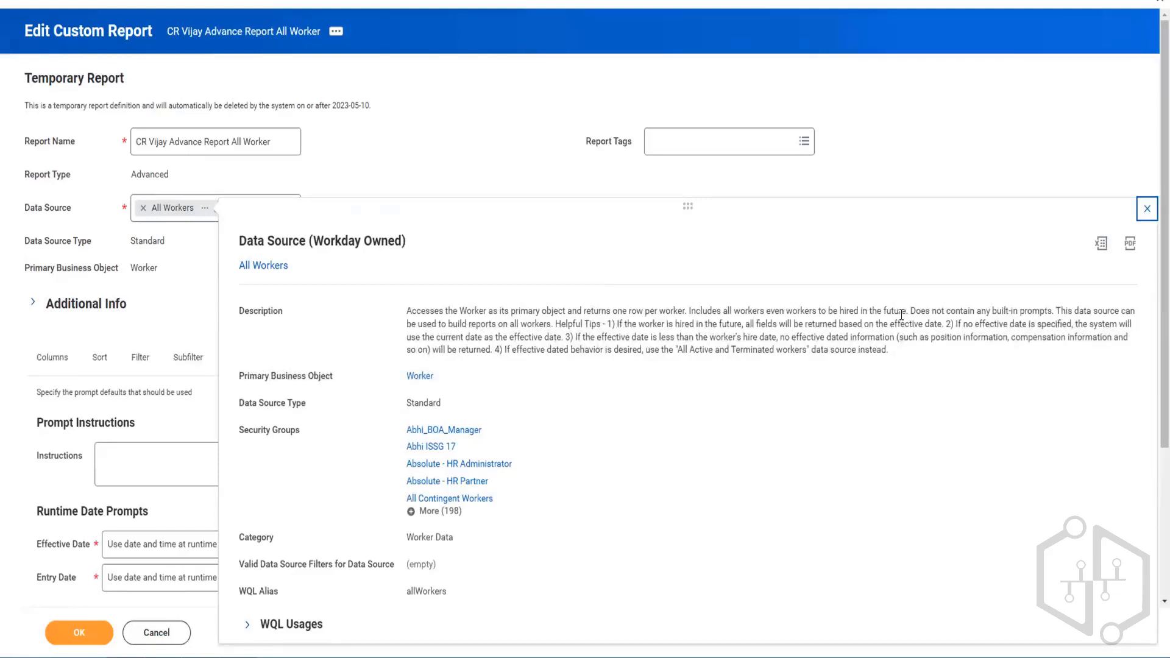
pyautogui.moveTo(910, 310); pyautogui.dragTo(1054, 311)
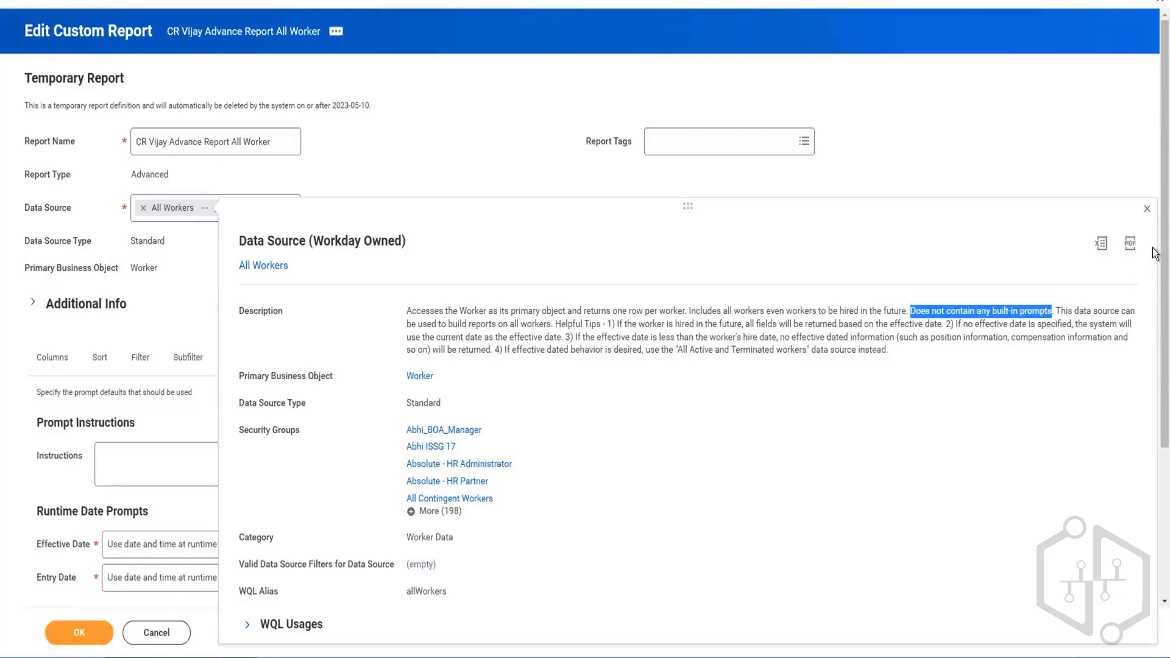
pyautogui.click(1147, 208)
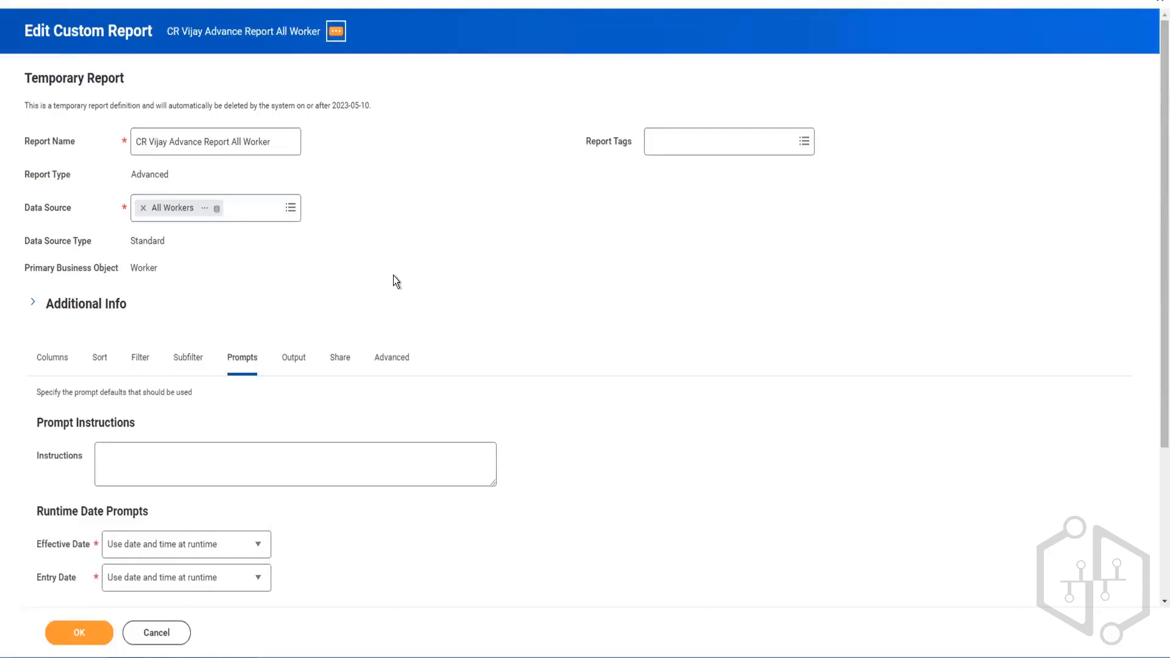
# Try to populate the undefined prompt defaults while All Workers is the report's data source
pyautogui.scroll(-2, 392, 275)
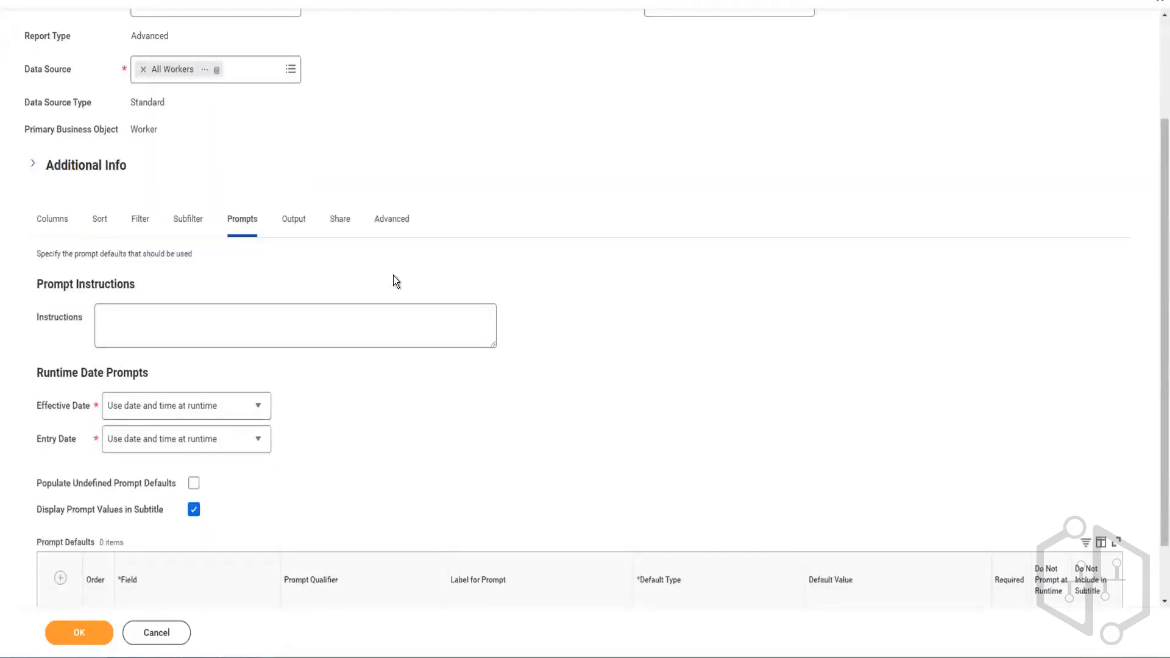
pyautogui.scroll(-1, 305, 376)
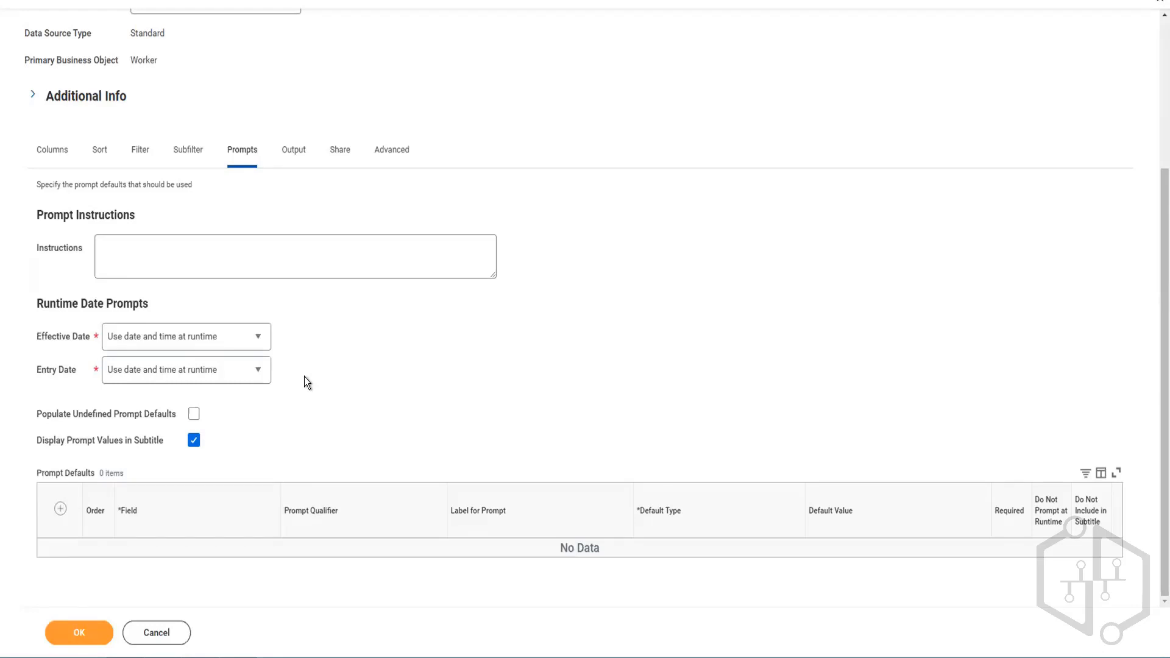
pyautogui.scroll(3, 319, 366)
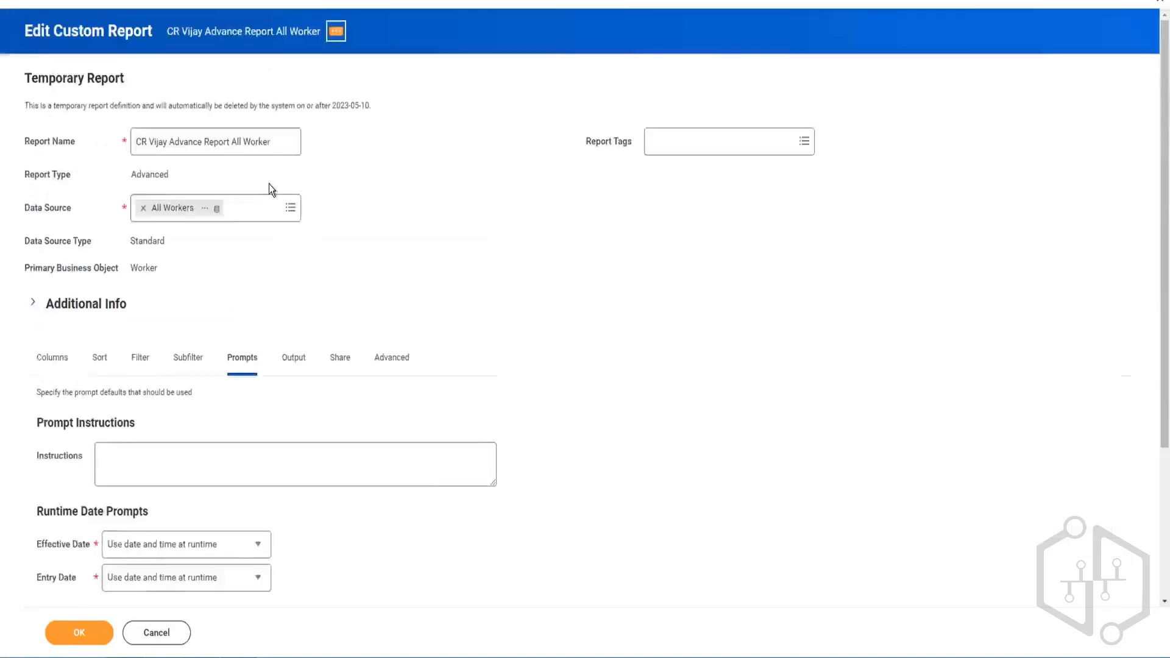
pyautogui.scroll(-3, 239, 256)
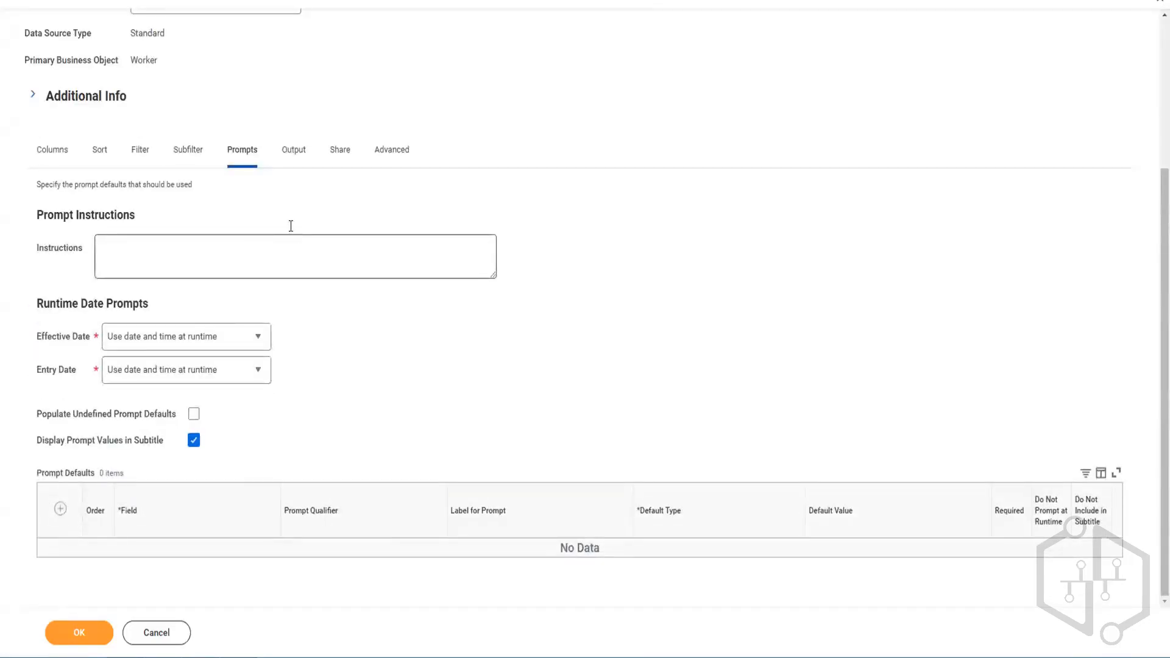
pyautogui.click(193, 416)
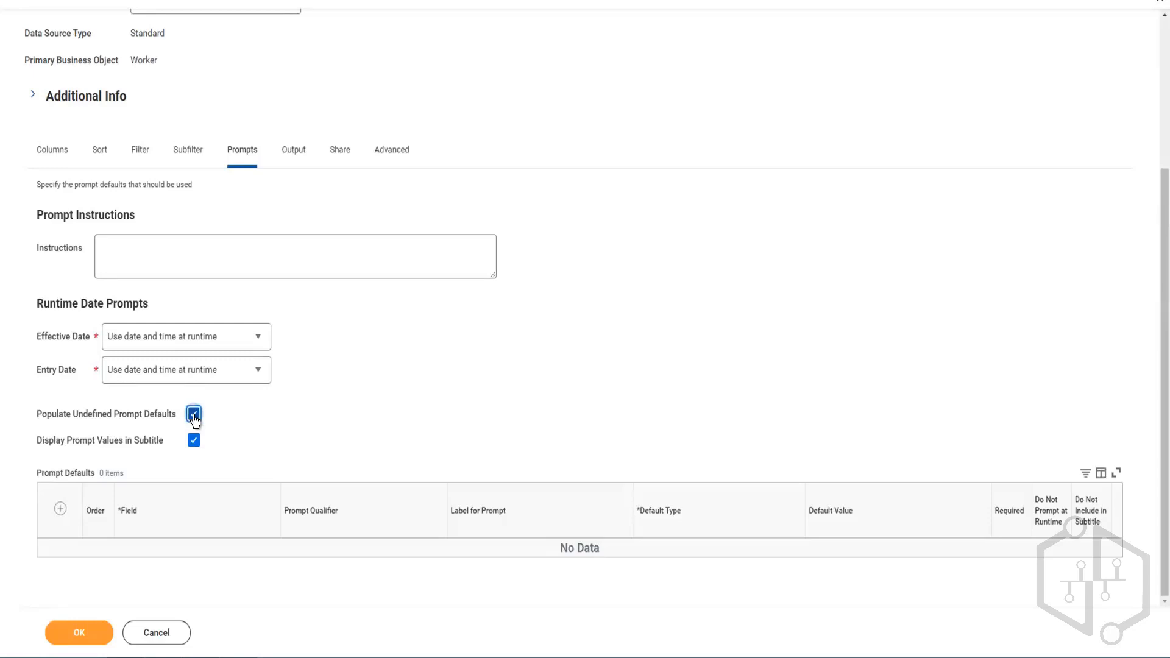
pyautogui.click(193, 416)
pyautogui.click(194, 416)
pyautogui.click(194, 415)
# Browse the data sources available for the report and view the details of Indexed All Workers
pyautogui.scroll(4, 274, 231)
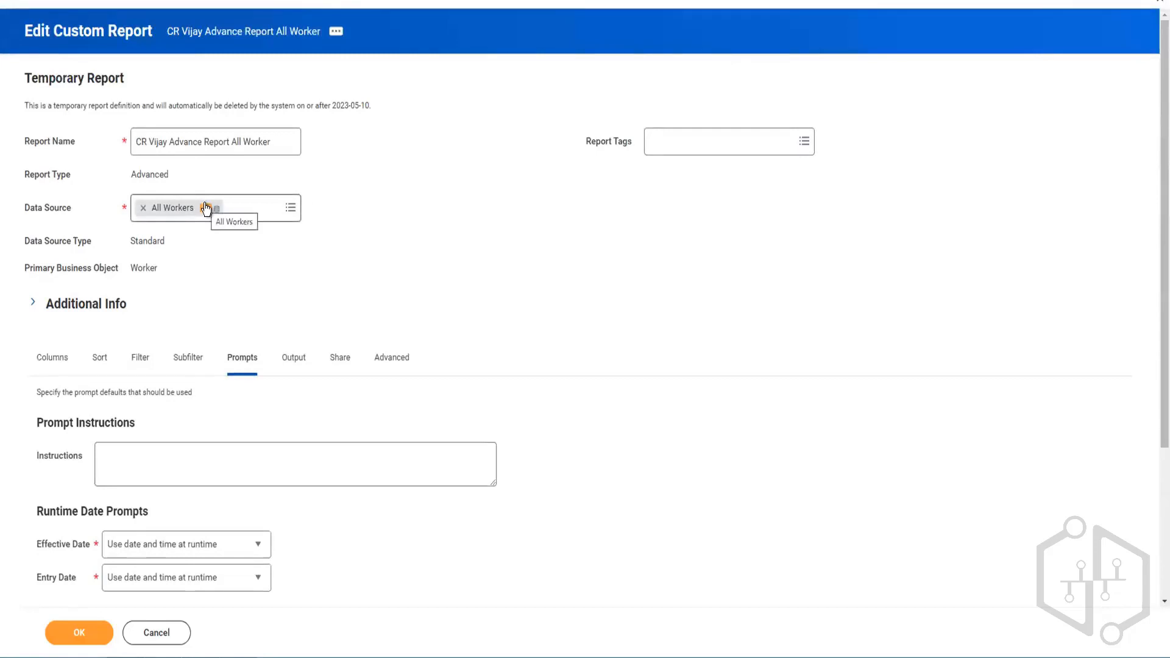
pyautogui.scroll(-4, 269, 372)
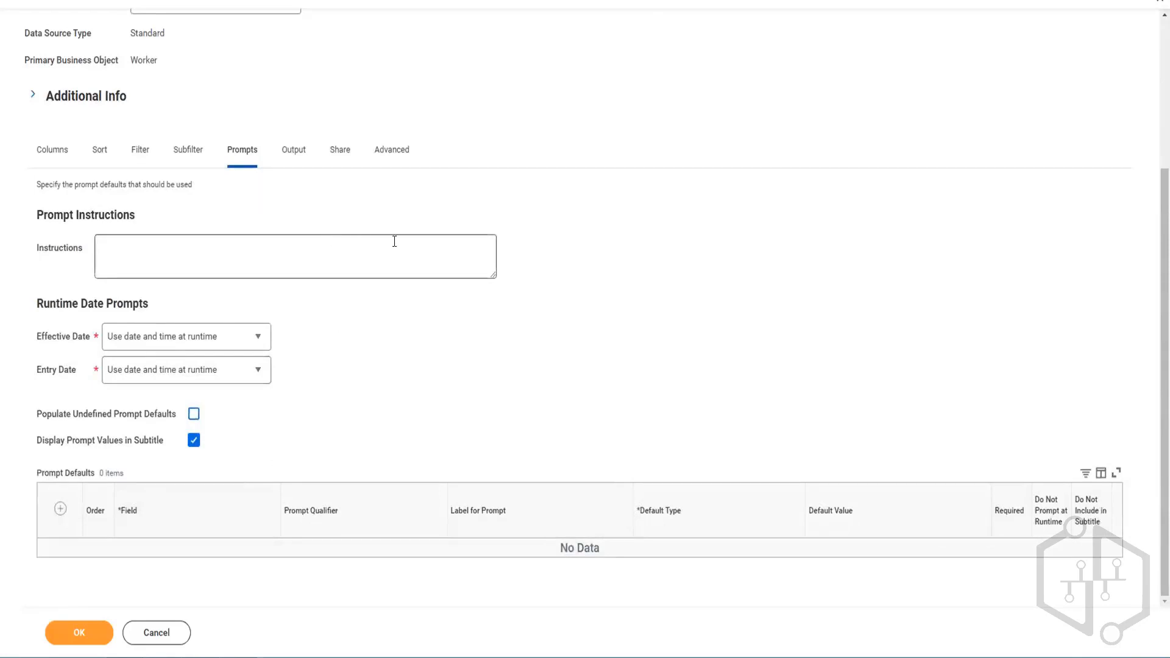
pyautogui.scroll(4, 363, 232)
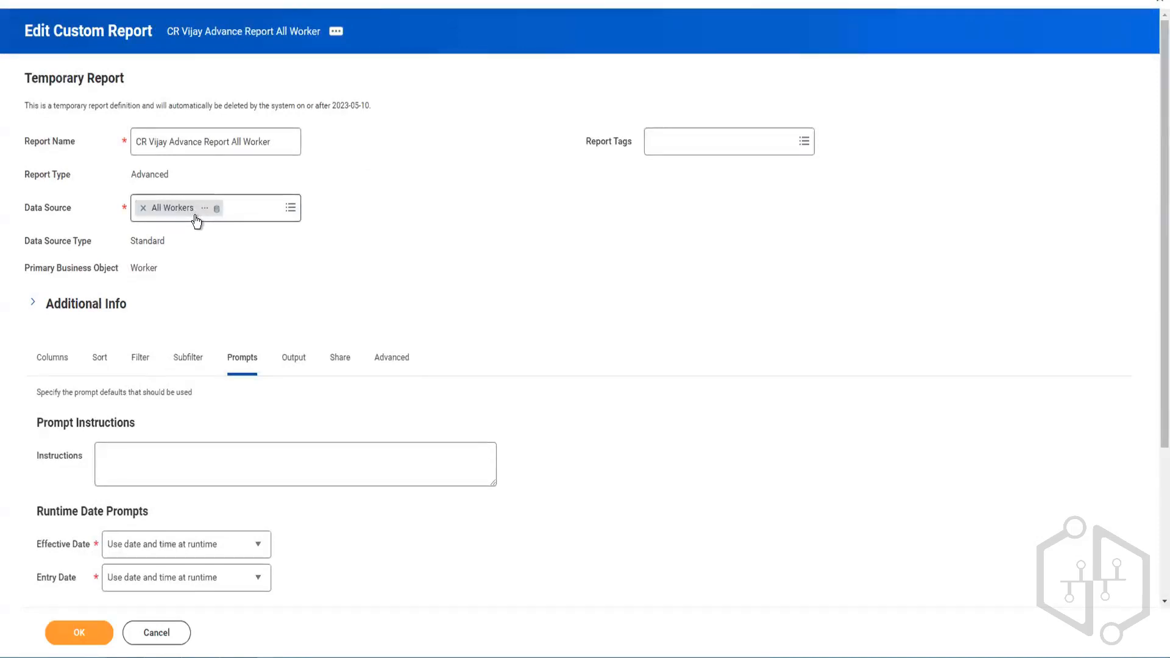
pyautogui.click(263, 211)
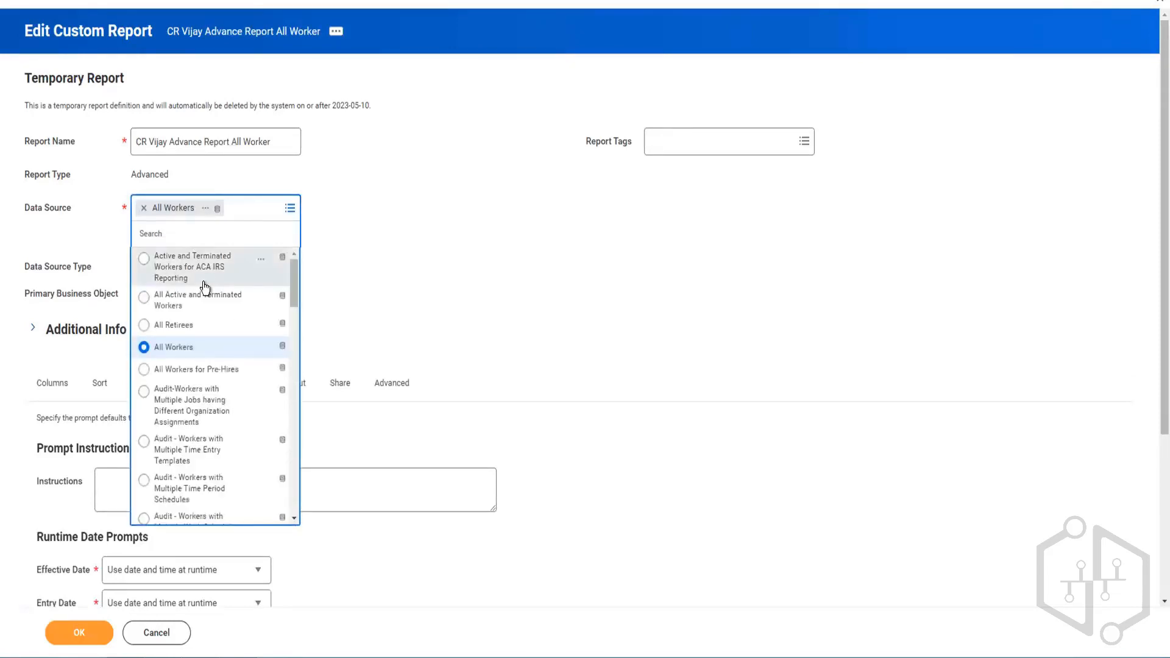
pyautogui.scroll(-10, 204, 284)
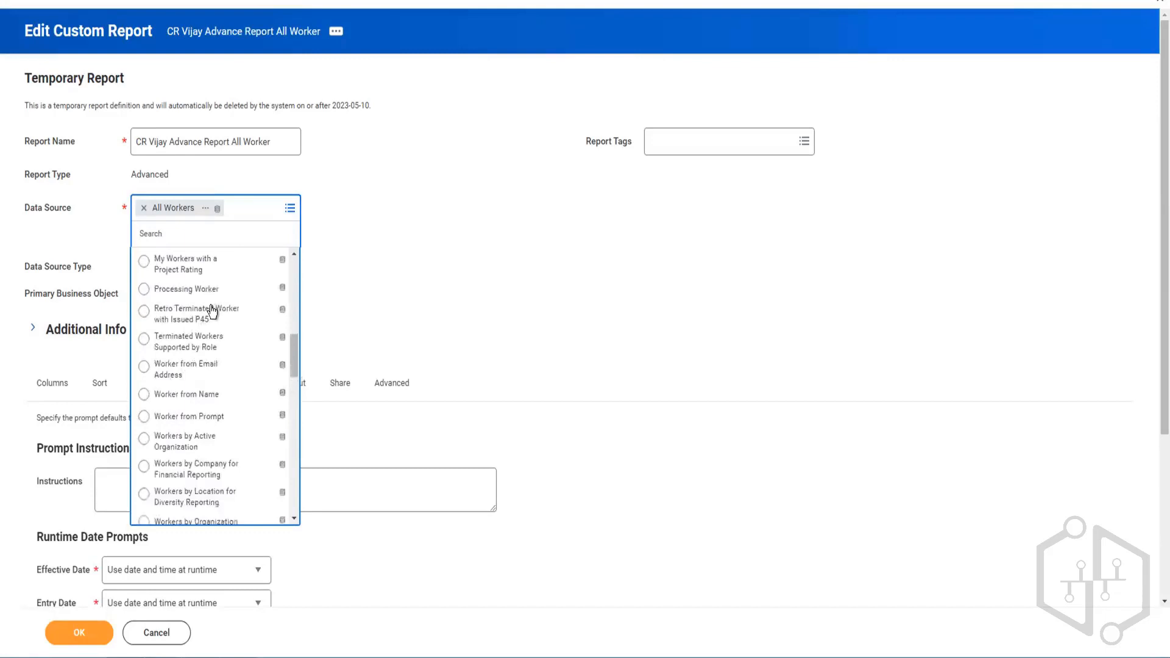
pyautogui.scroll(1, 210, 310)
pyautogui.scroll(2, 210, 307)
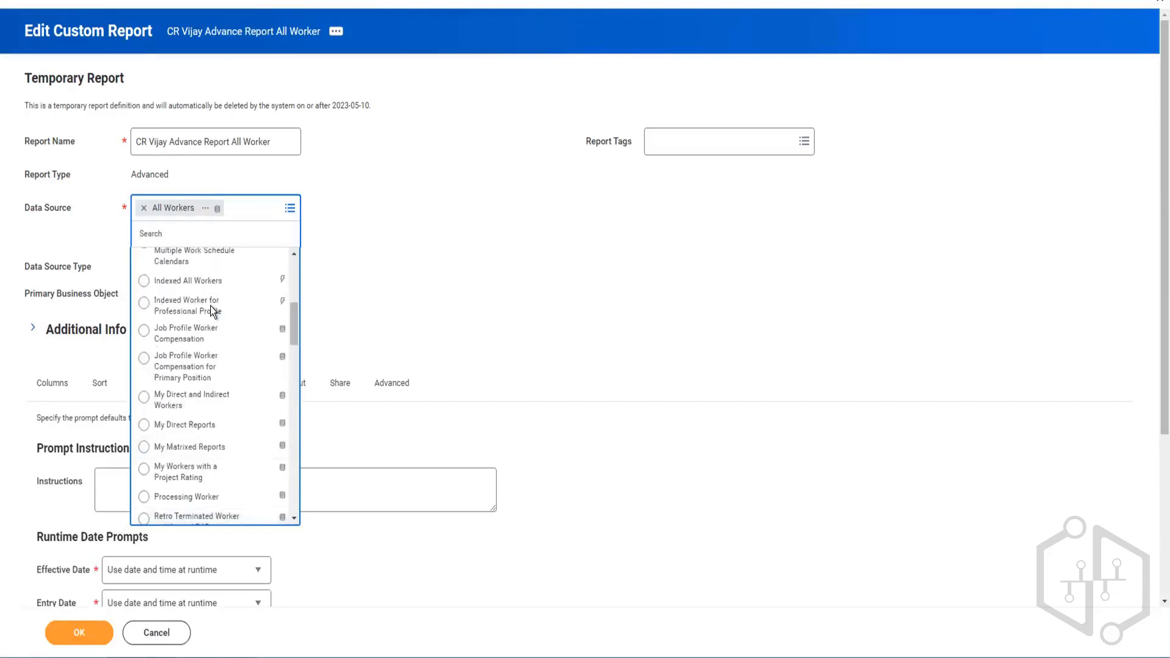
pyautogui.click(261, 282)
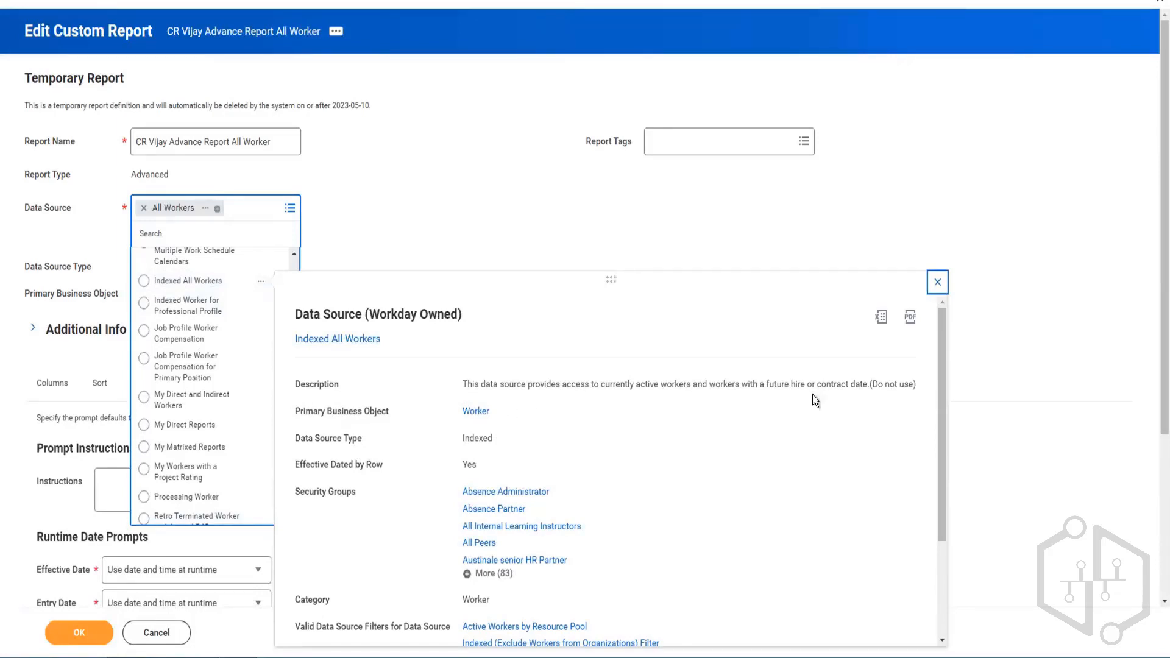
# Search the data sources for "hcm worker" and set the report's data source to Workers for HCM Reporting
pyautogui.click(188, 232)
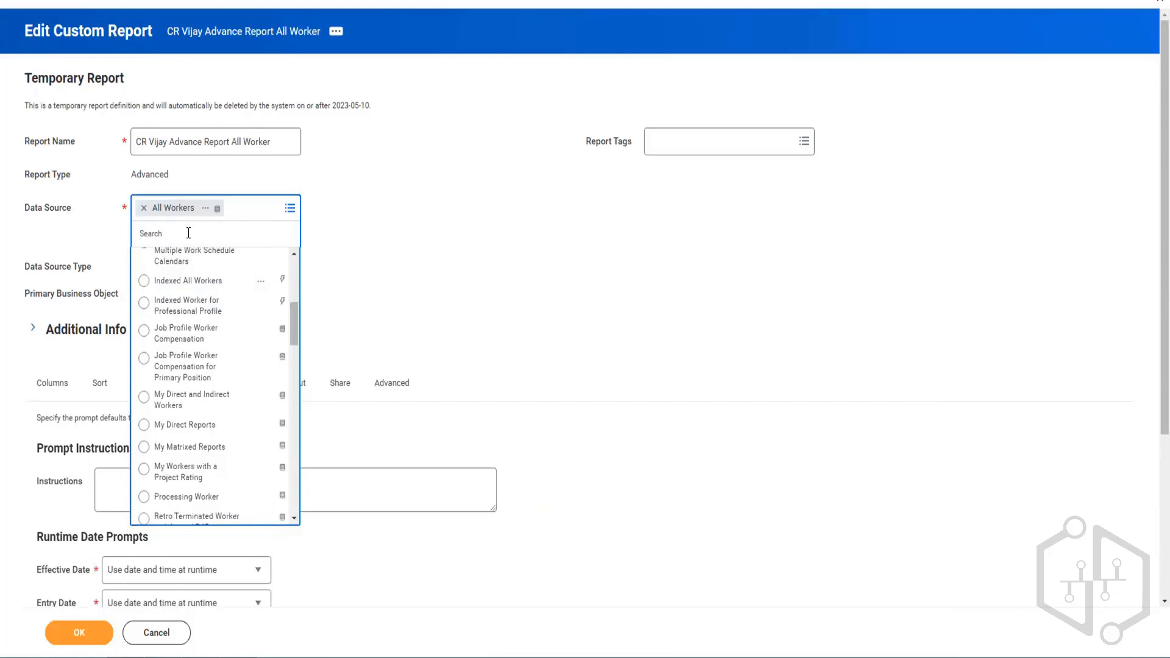
pyautogui.write('hcm worker')
pyautogui.press('Return')
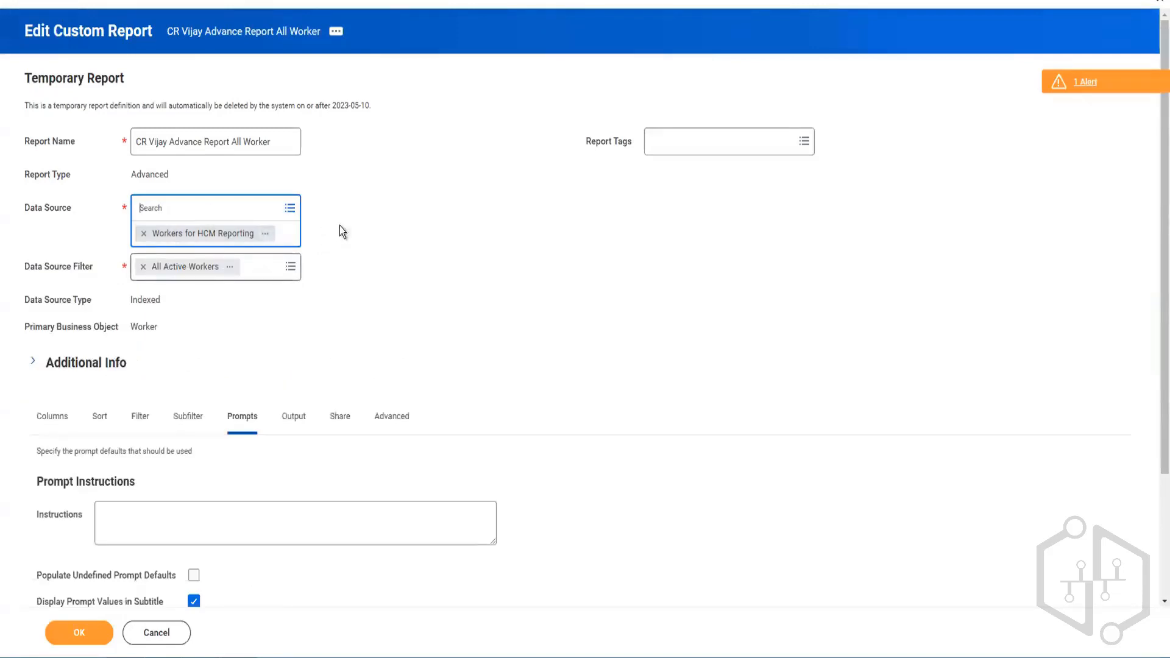
# View the description and valid data source filters of the Workers for HCM Reporting data source
pyautogui.click(265, 233)
pyautogui.click(261, 208)
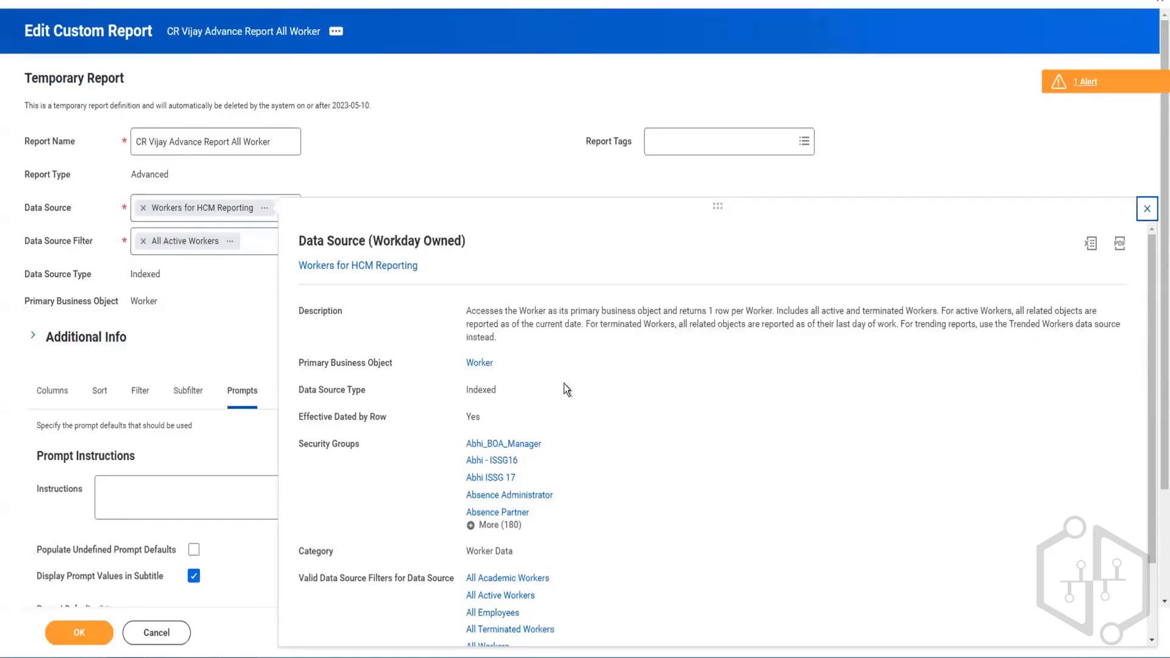
pyautogui.scroll(-2, 564, 384)
pyautogui.scroll(2, 567, 385)
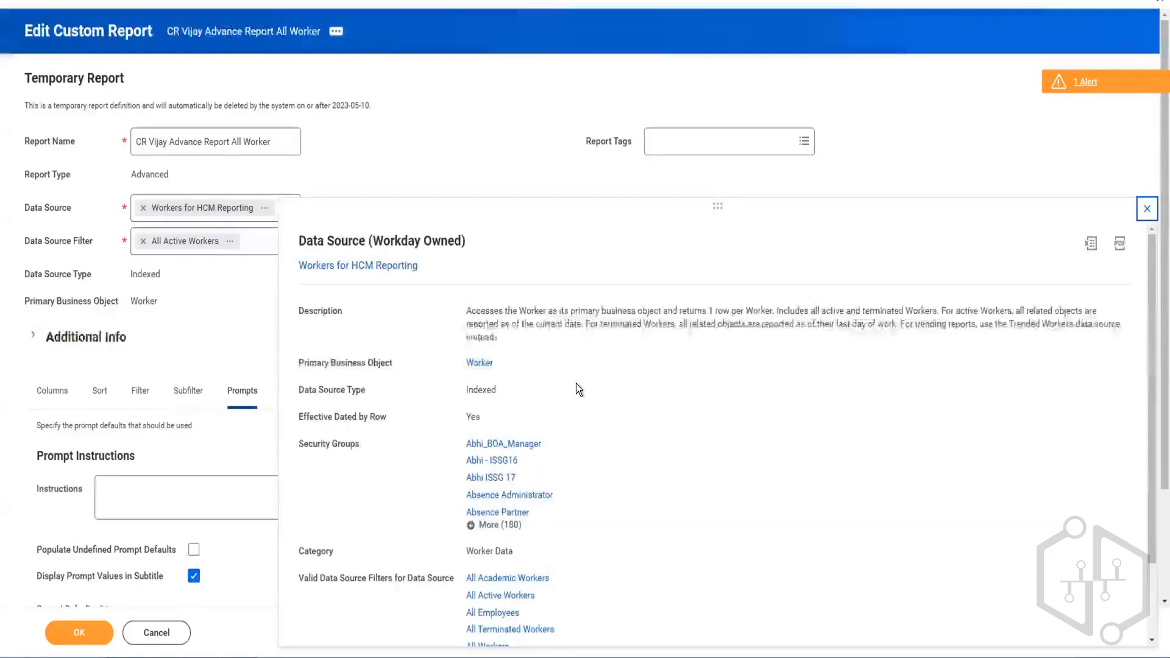
pyautogui.scroll(-2, 575, 382)
pyautogui.scroll(2, 576, 368)
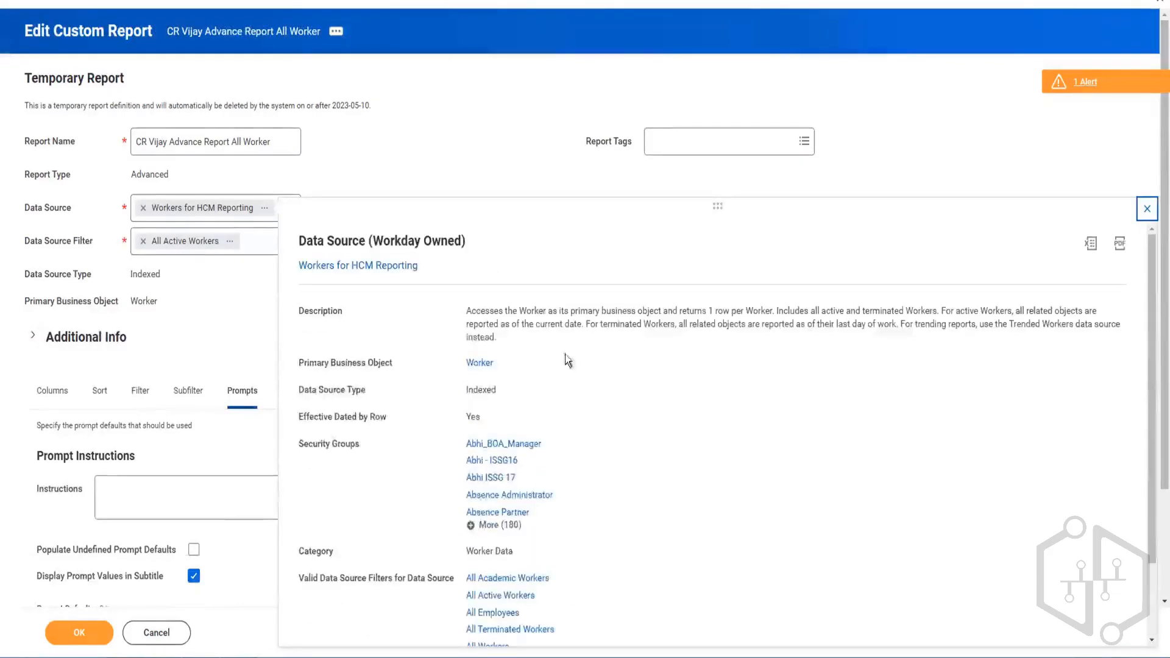
pyautogui.click(1148, 208)
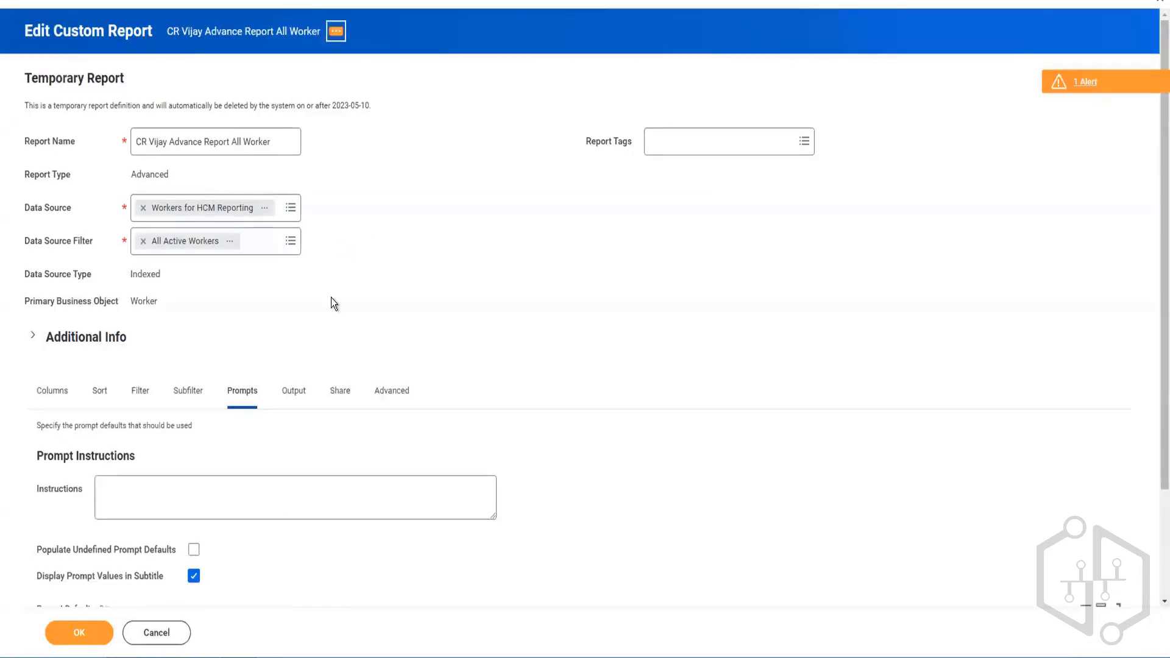
# Populate the undefined prompt defaults for the Workers for HCM Reporting data source
pyautogui.scroll(-2, 331, 298)
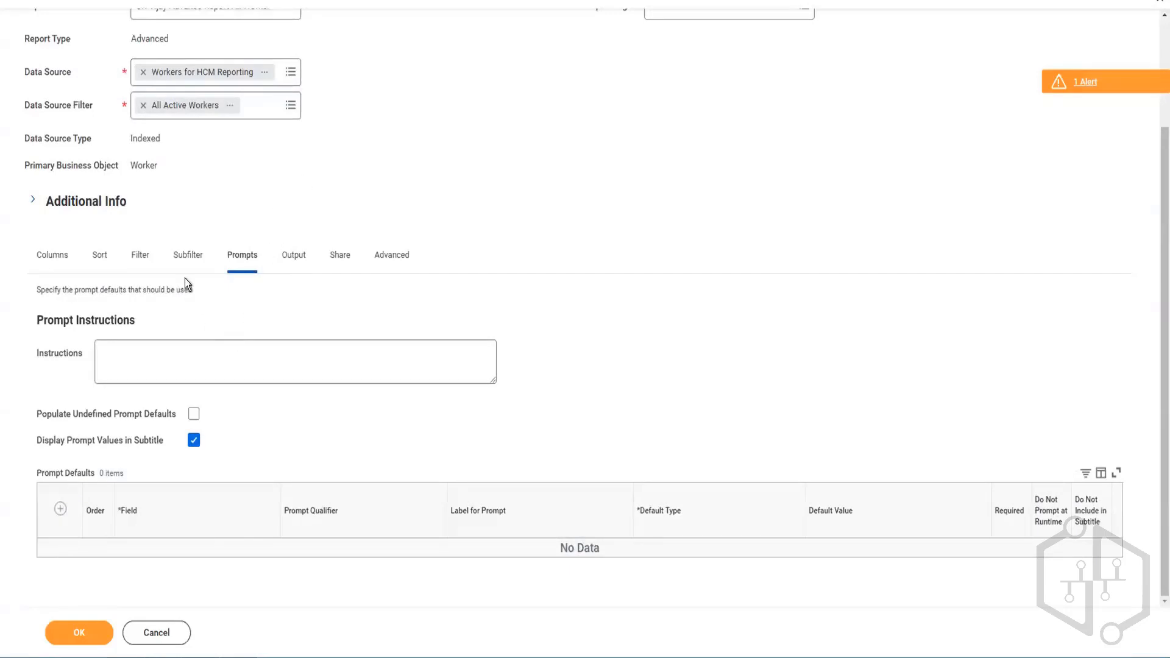
pyautogui.click(194, 415)
pyautogui.scroll(-2, 291, 423)
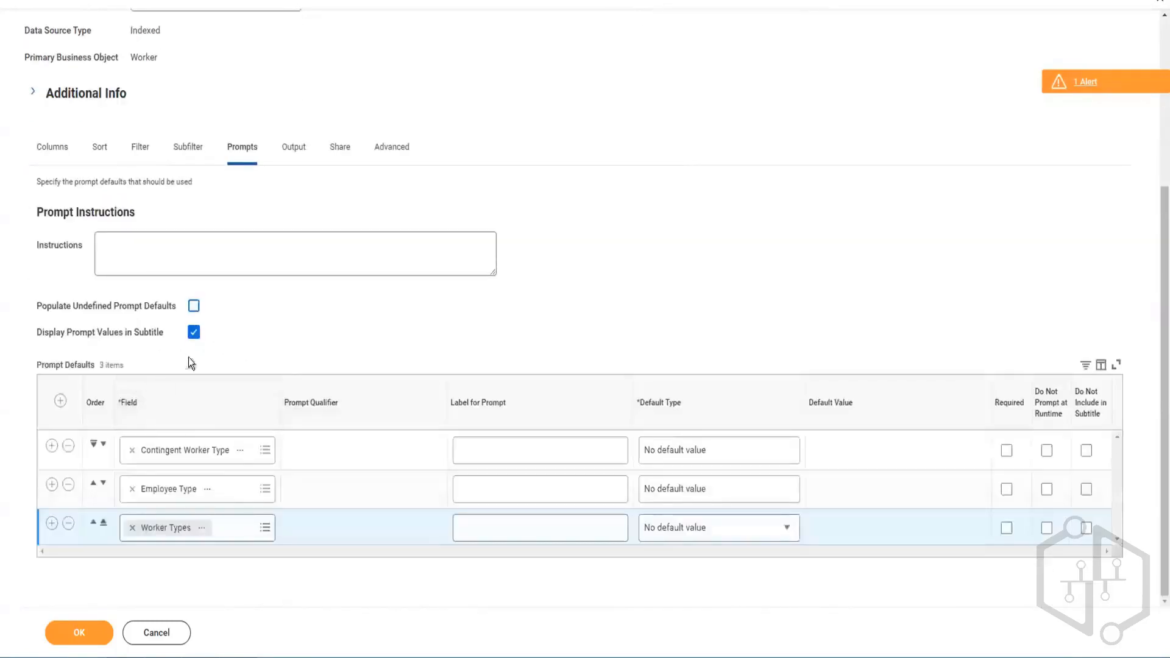
# Compare the report's data source and data source filter with the populated prompt defaults
pyautogui.scroll(4, 237, 228)
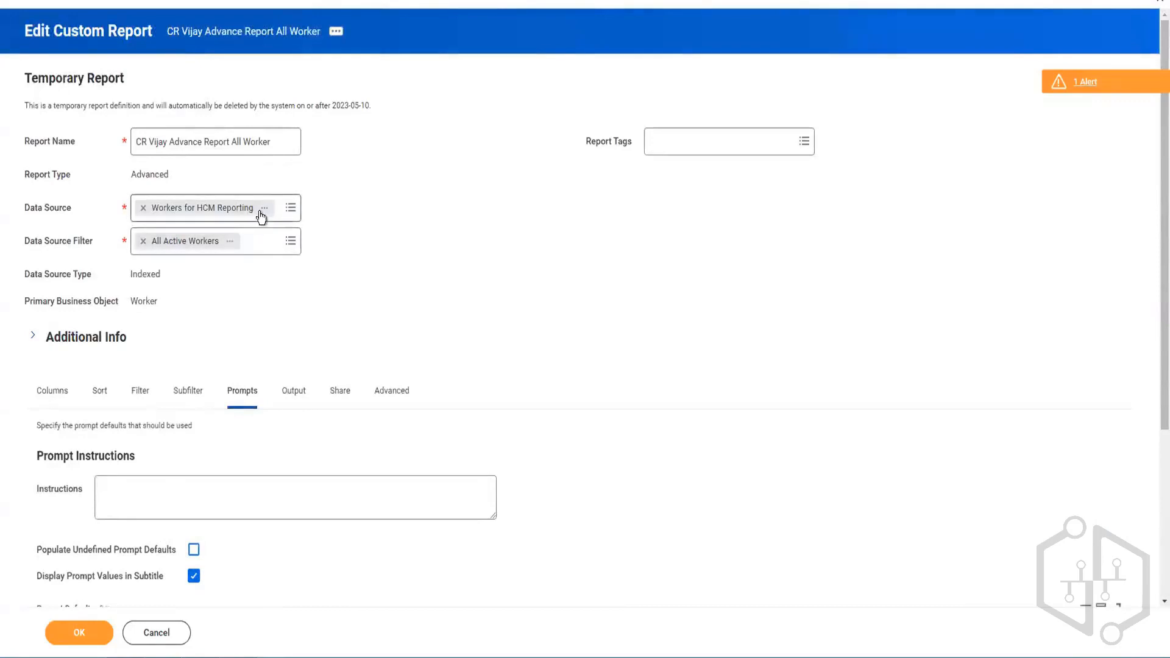
pyautogui.scroll(-4, 272, 287)
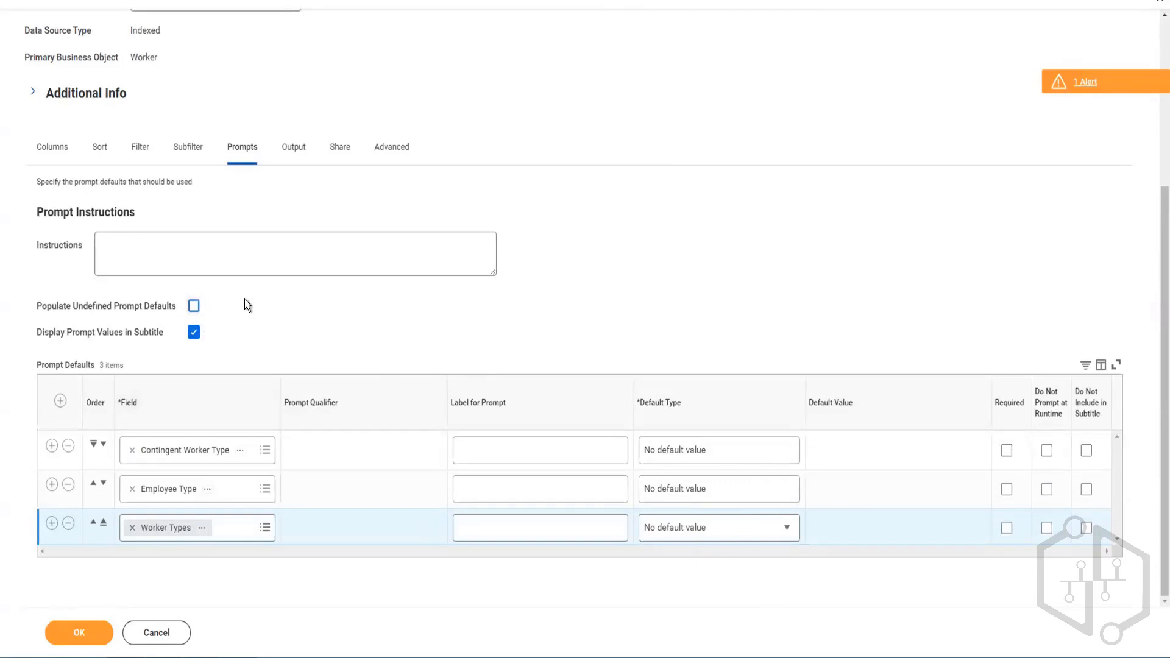
pyautogui.scroll(4, 246, 305)
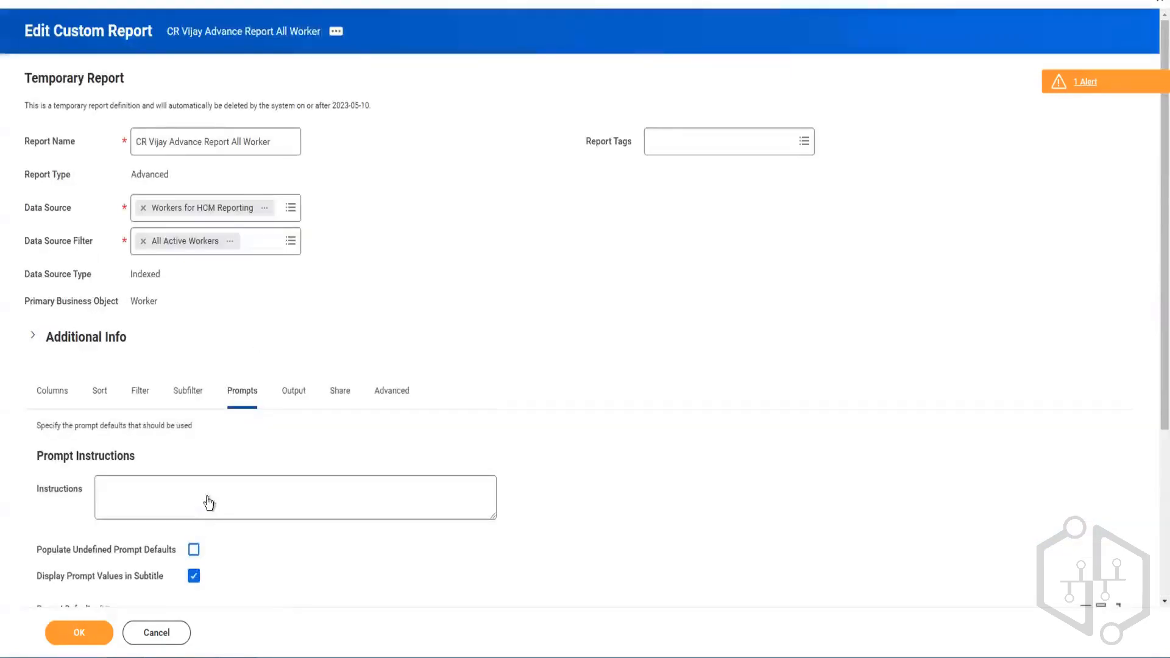
pyautogui.scroll(-4, 206, 501)
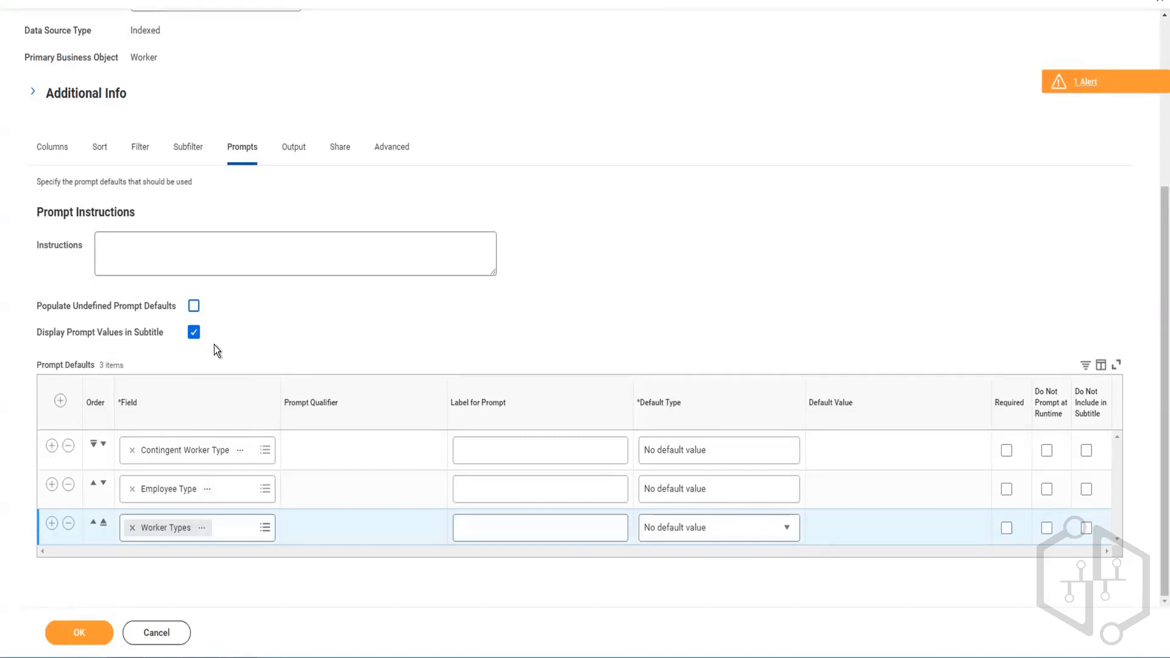
pyautogui.scroll(4, 219, 323)
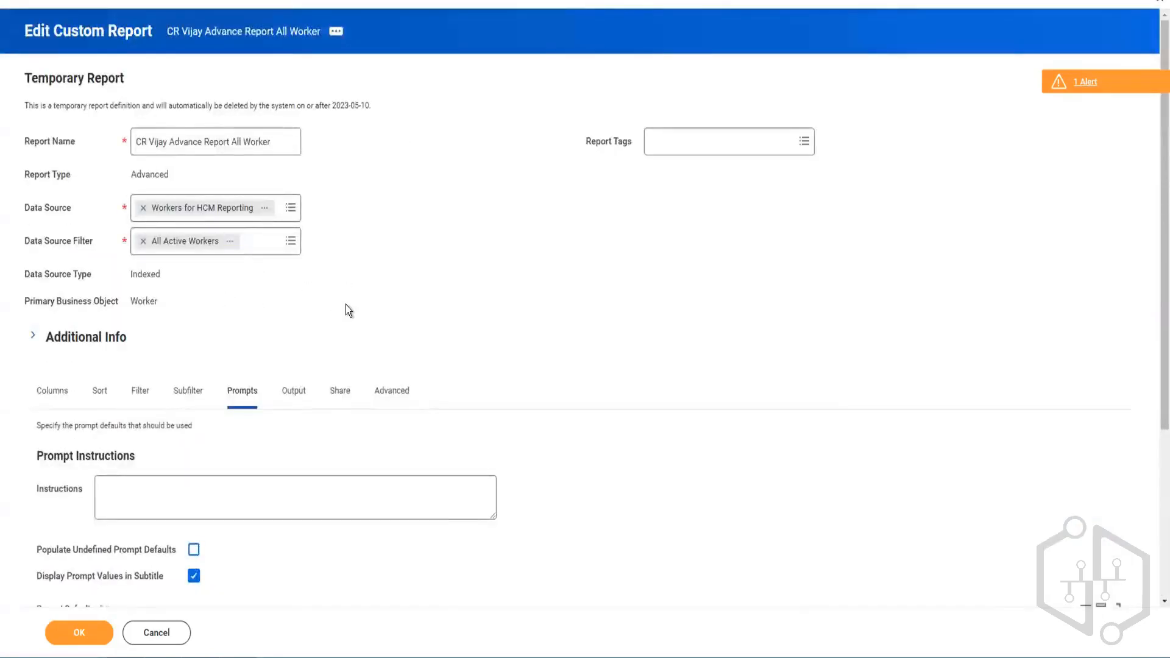
pyautogui.scroll(-4, 346, 305)
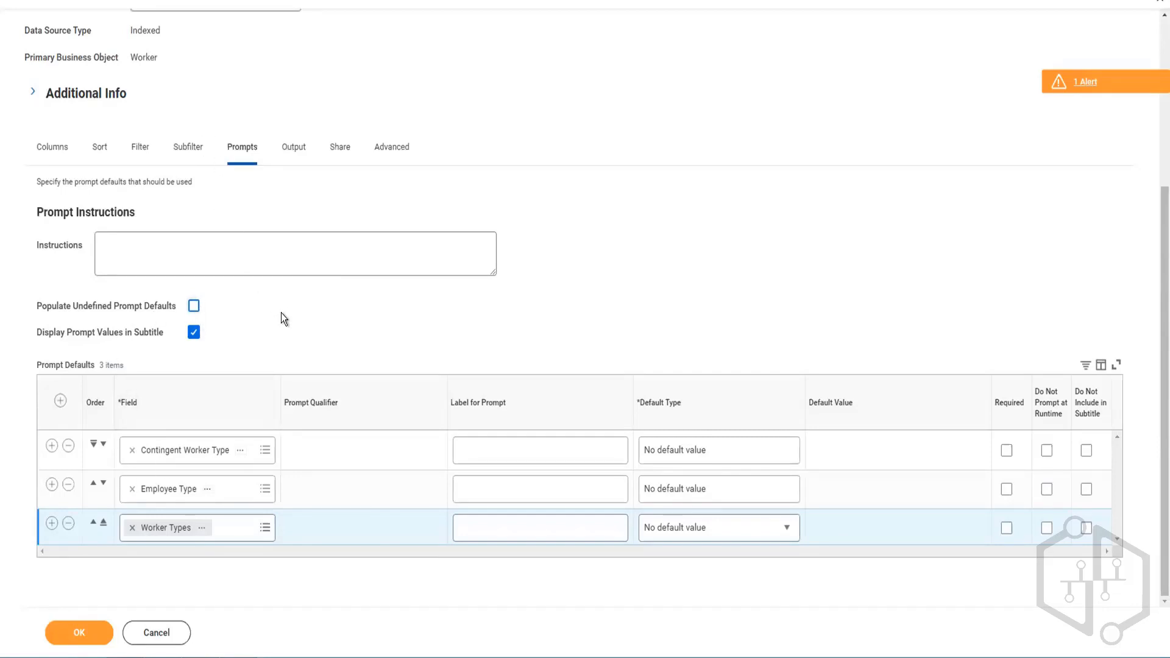
pyautogui.scroll(2, 97, 426)
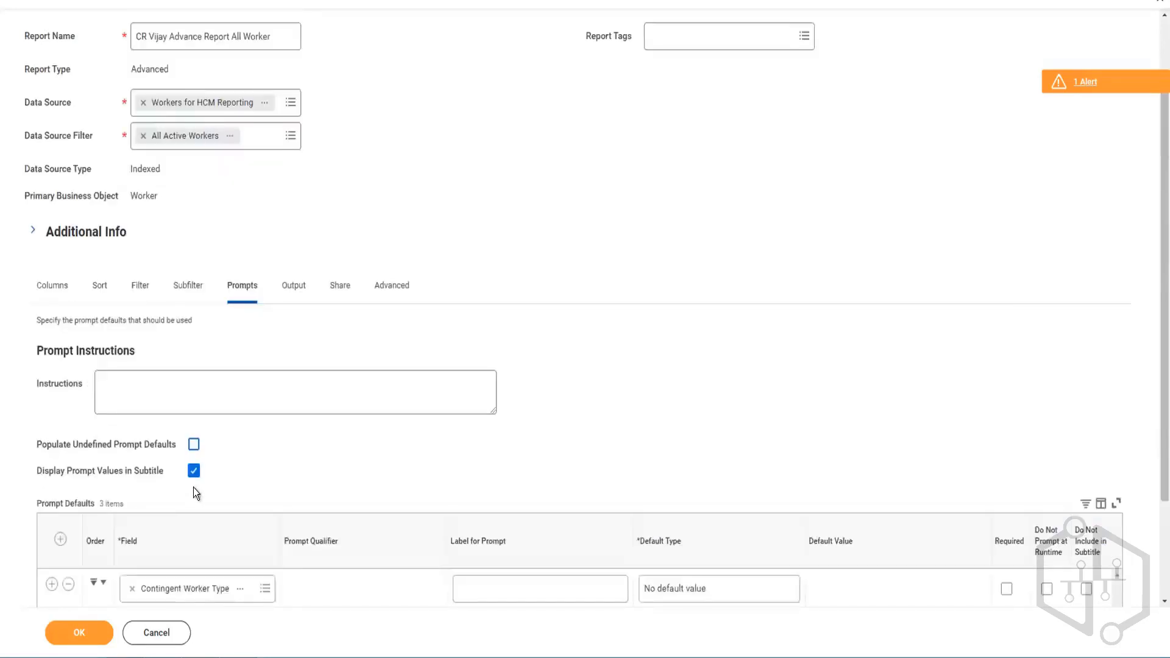
# Review the default type of the Contingent Worker Type prompt and save the report with the populated prompt defaults
pyautogui.scroll(-2, 193, 484)
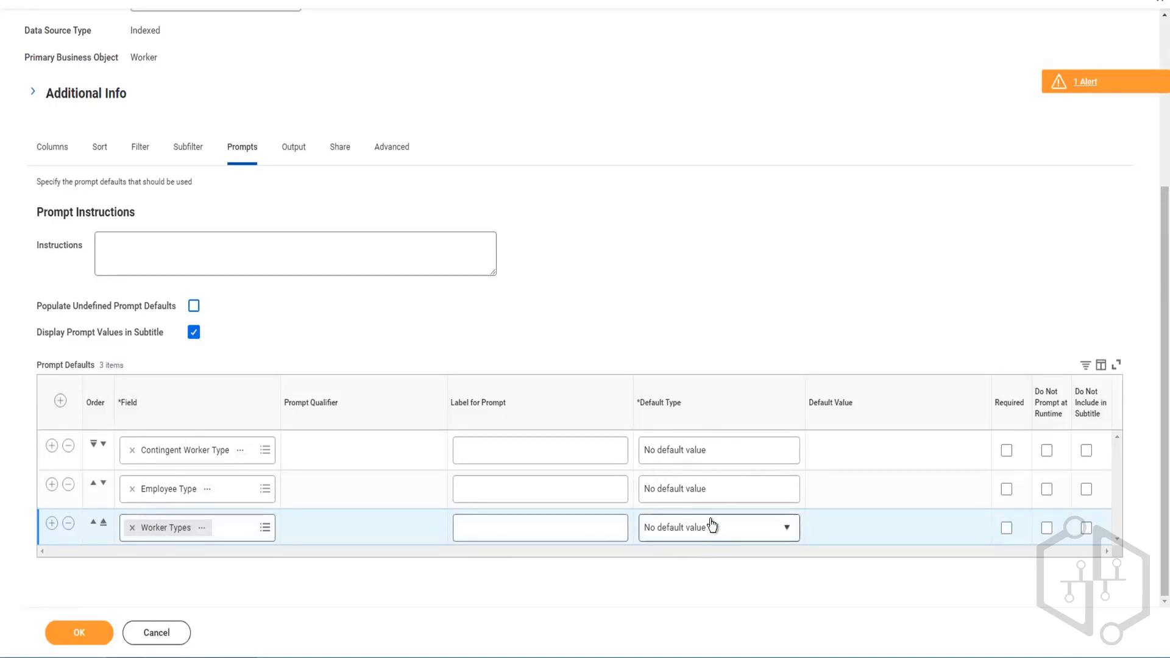
pyautogui.click(725, 451)
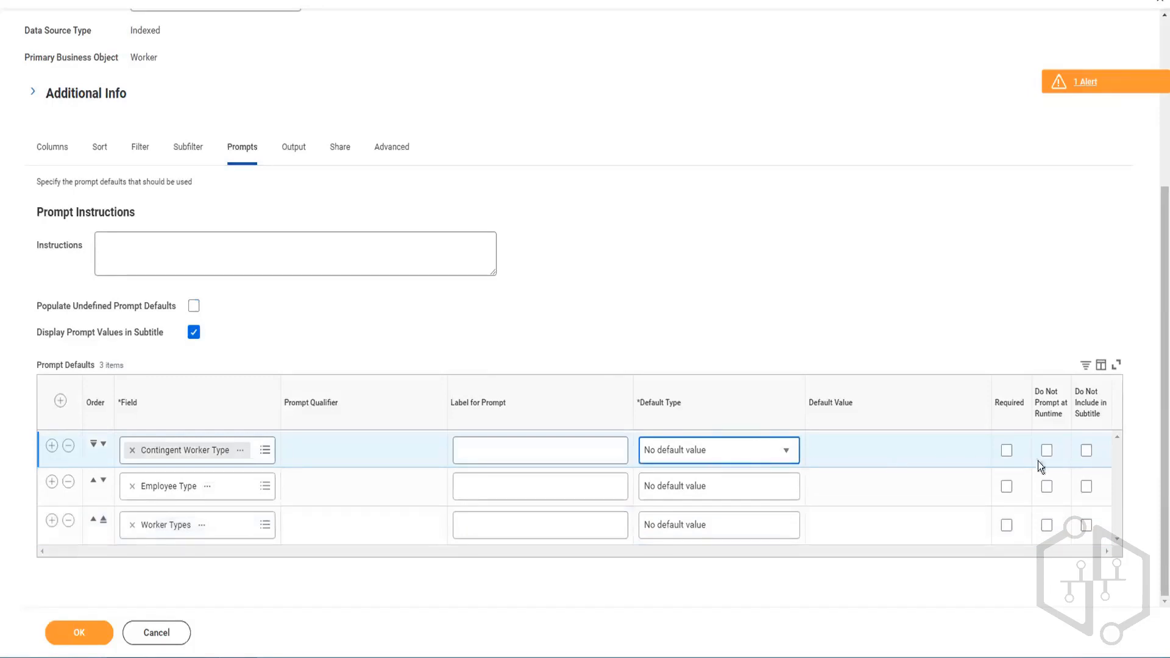
pyautogui.click(72, 635)
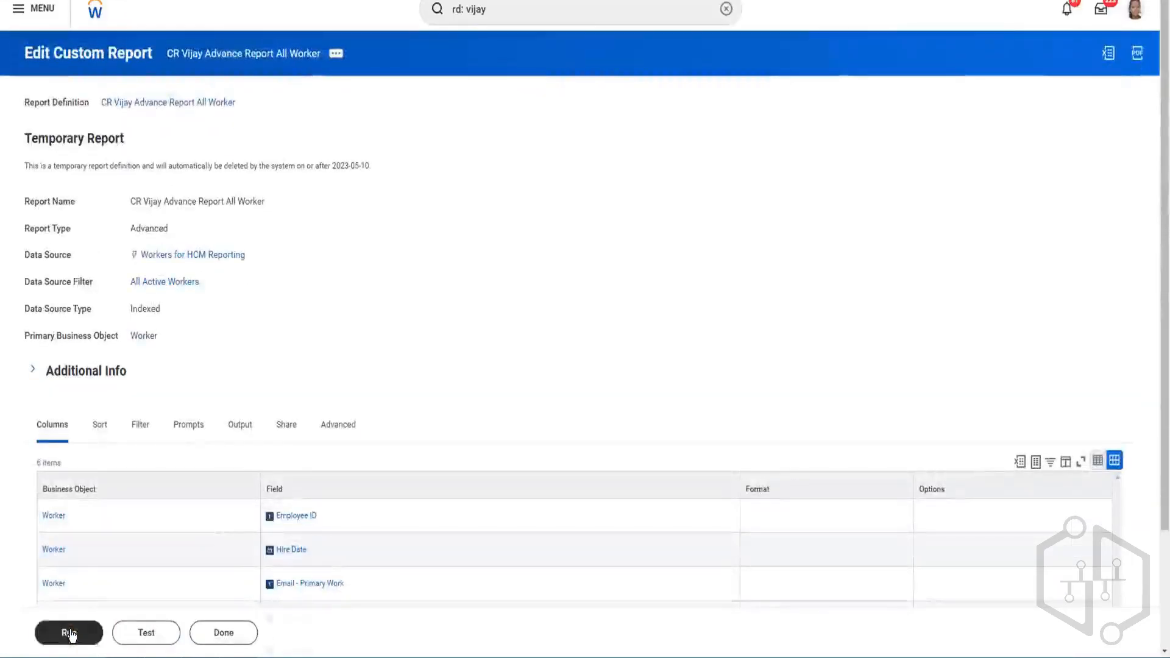
# Run the report, inspect the Contingent Worker Type, Employee Type and Worker Types runtime prompts, and cancel the run
pyautogui.click(70, 635)
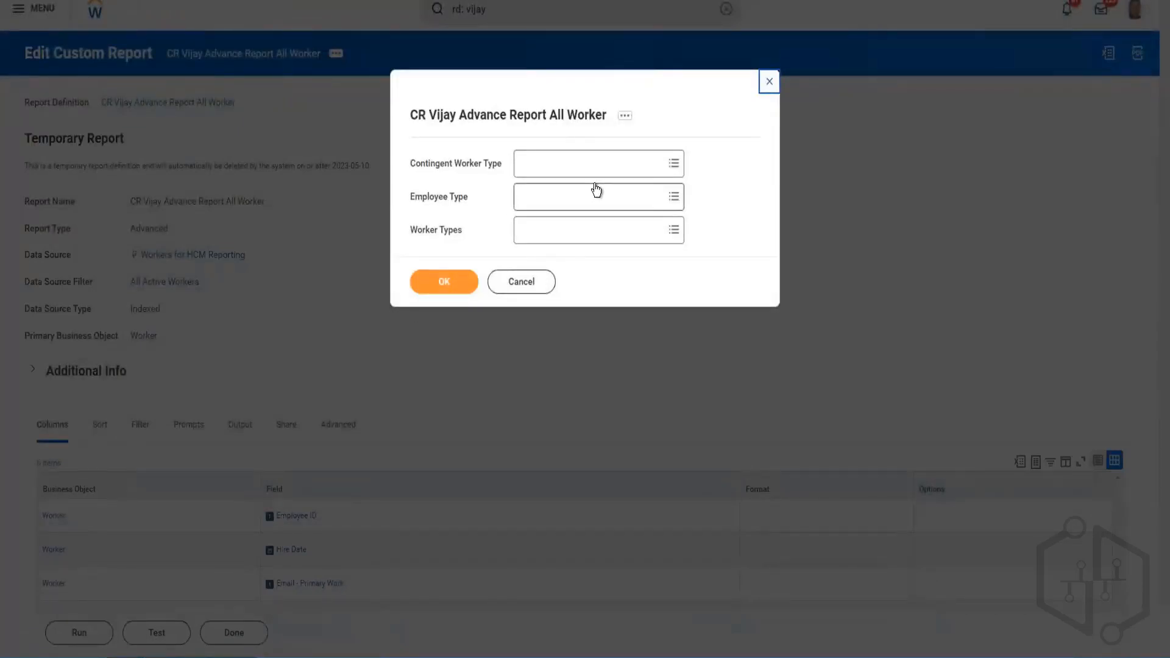
pyautogui.click(573, 166)
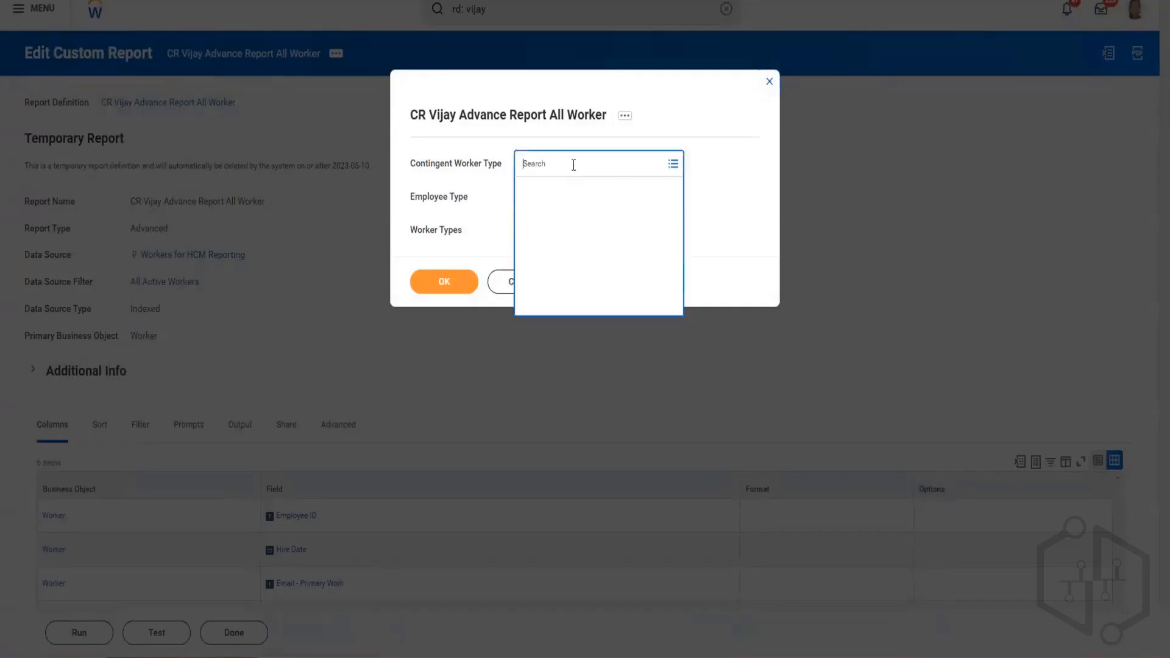
pyautogui.click(495, 188)
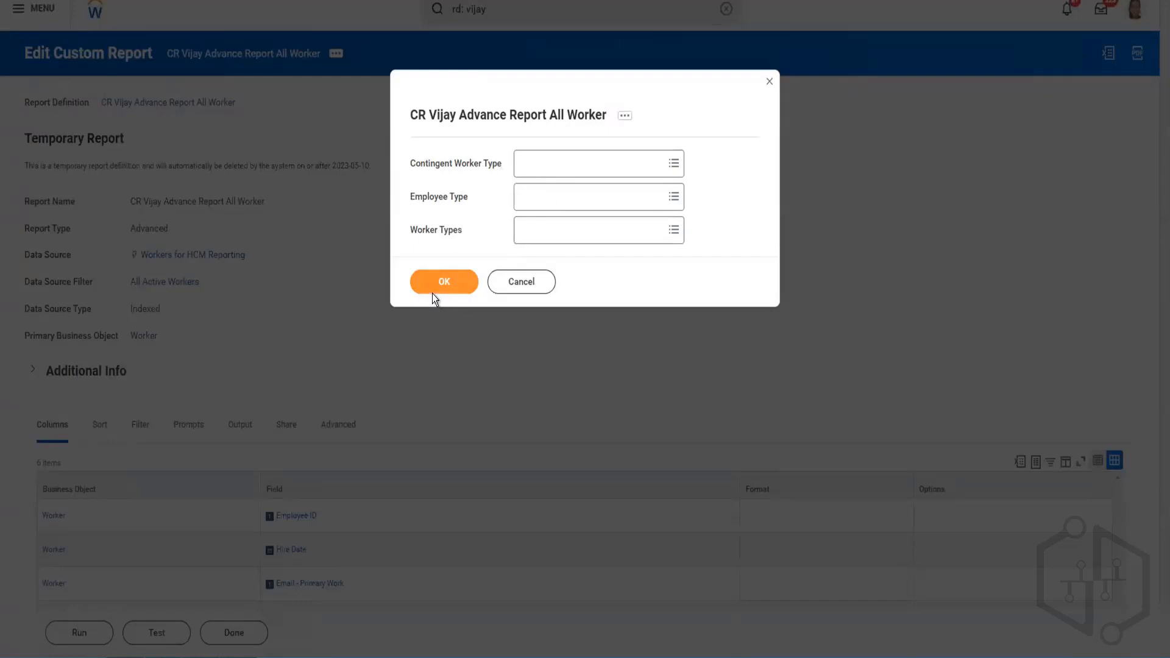
pyautogui.click(565, 198)
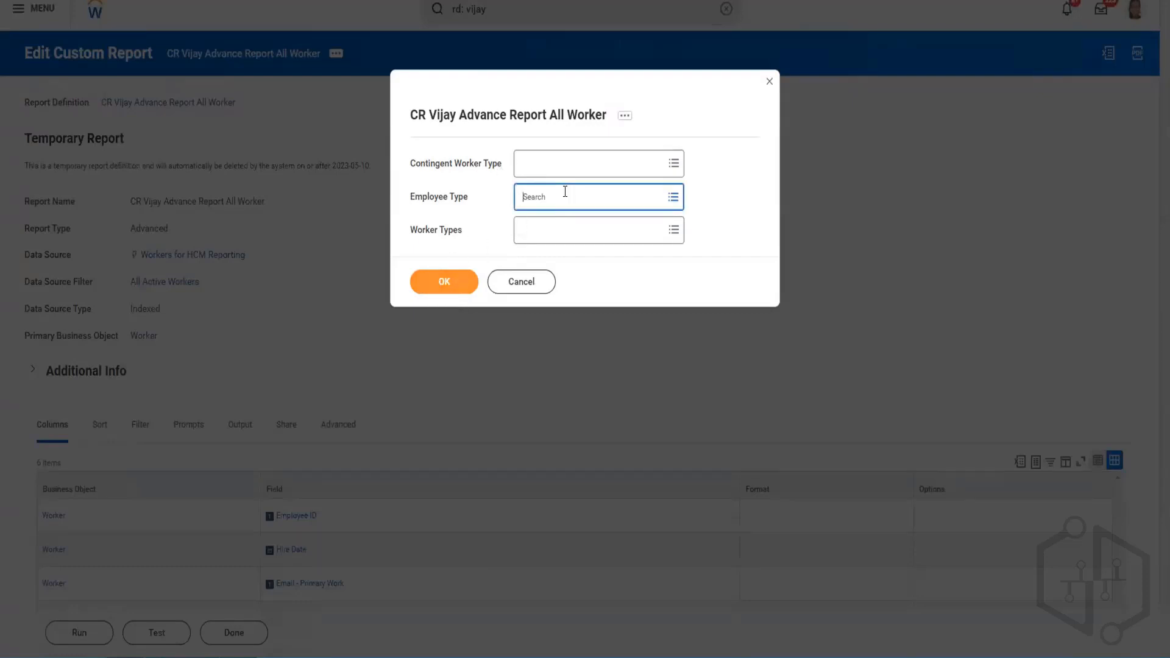
pyautogui.click(478, 203)
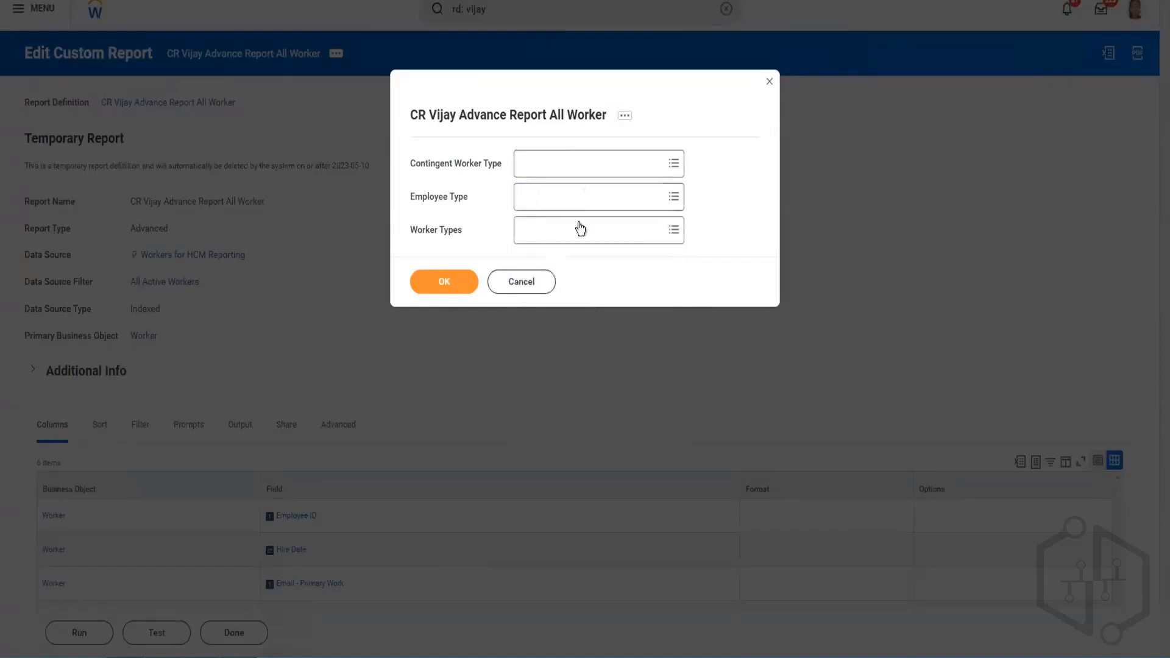
pyautogui.click(510, 296)
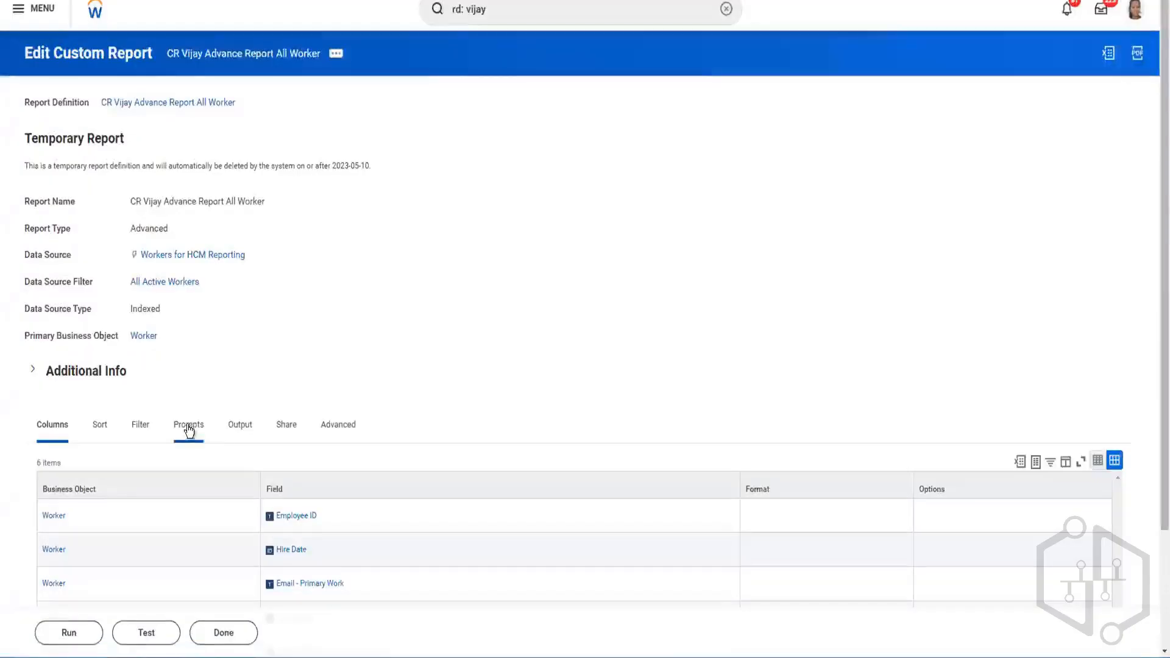
# Reopen the custom report for editing and bring up its prompt defaults
pyautogui.click(189, 430)
pyautogui.scroll(-3, 346, 352)
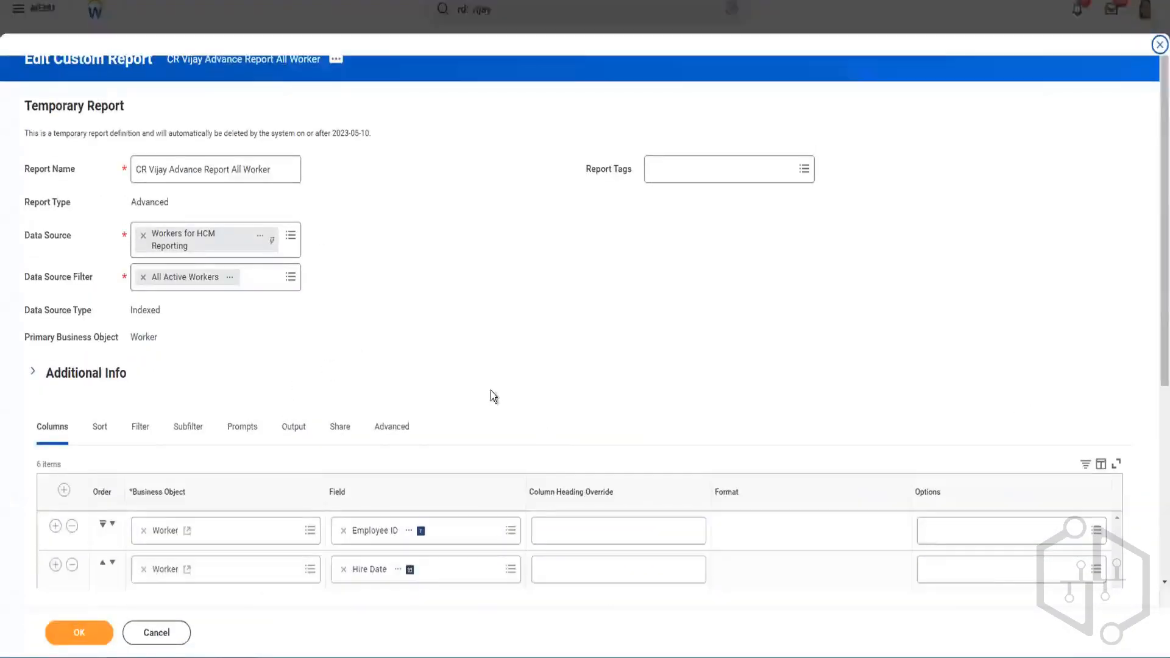
pyautogui.scroll(-5, 491, 390)
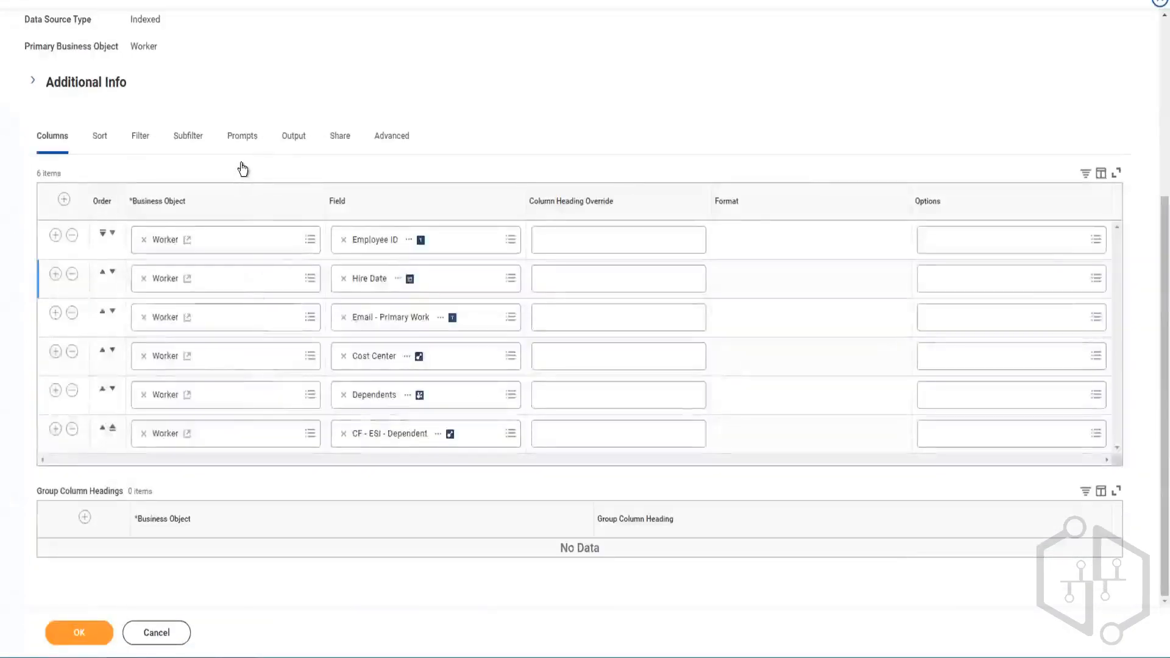
pyautogui.click(242, 136)
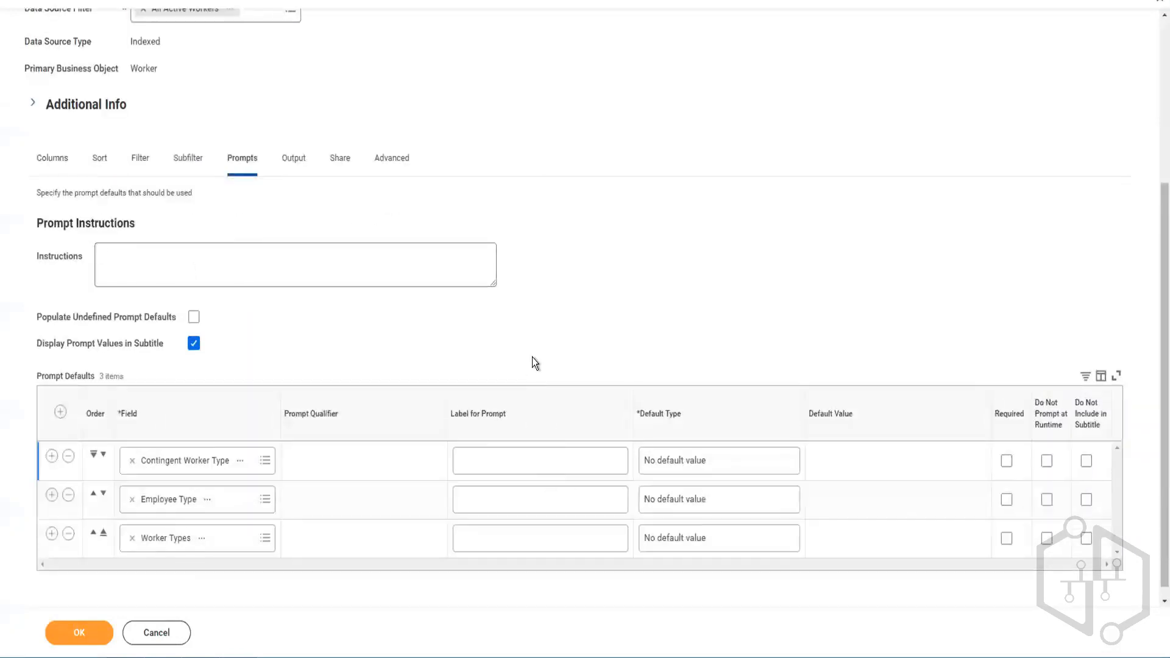
pyautogui.scroll(-1, 533, 352)
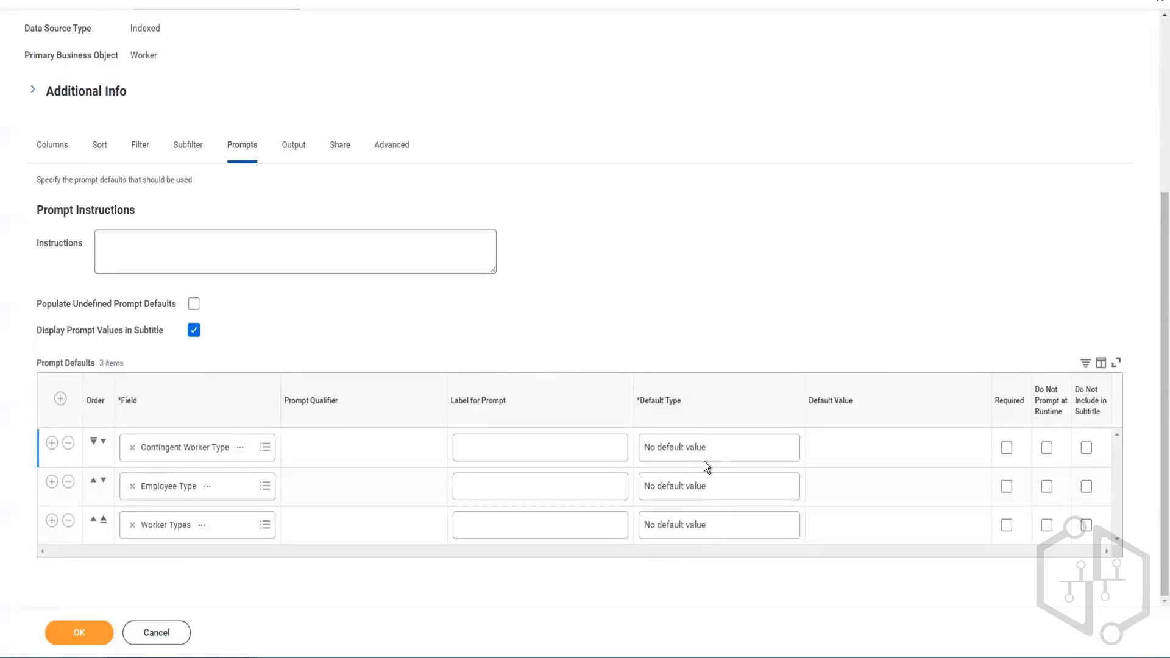
# Set the Contingent Worker Type prompt to Specify default value with Temporary as its default
pyautogui.click(727, 449)
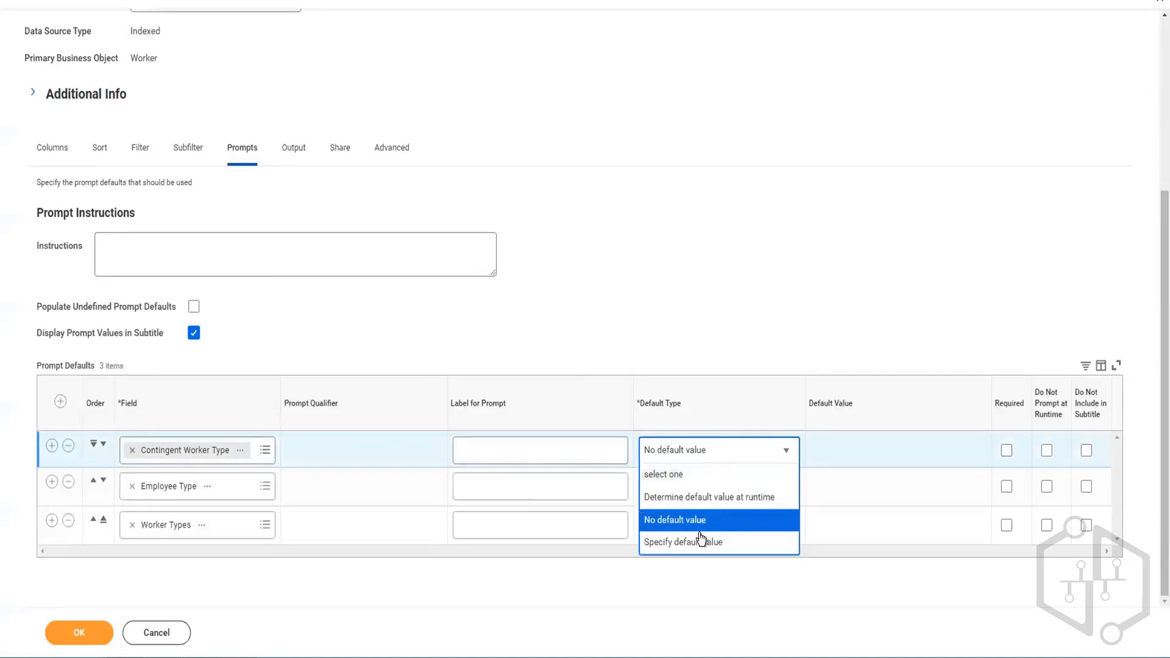
pyautogui.click(682, 544)
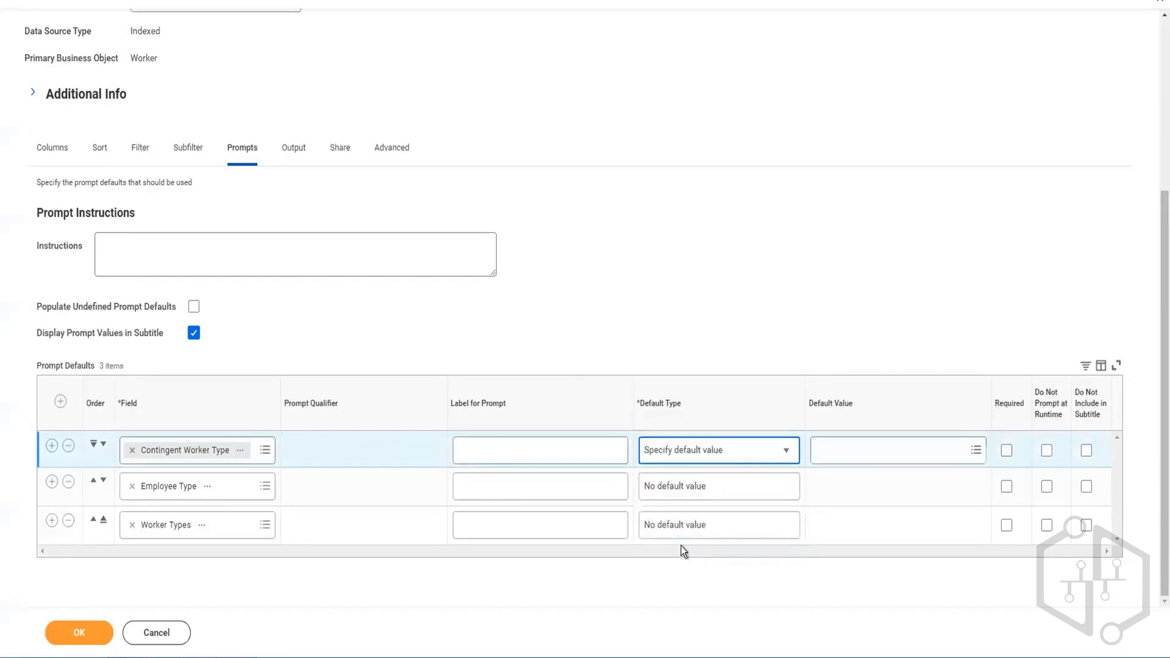
pyautogui.click(890, 451)
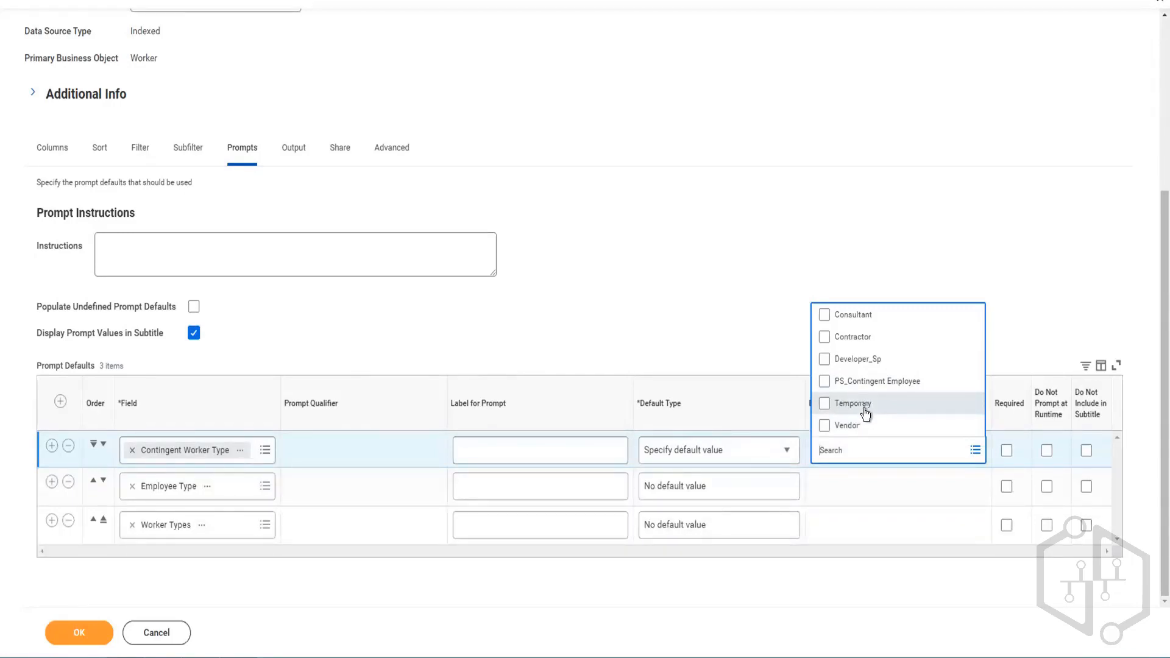
pyautogui.click(825, 404)
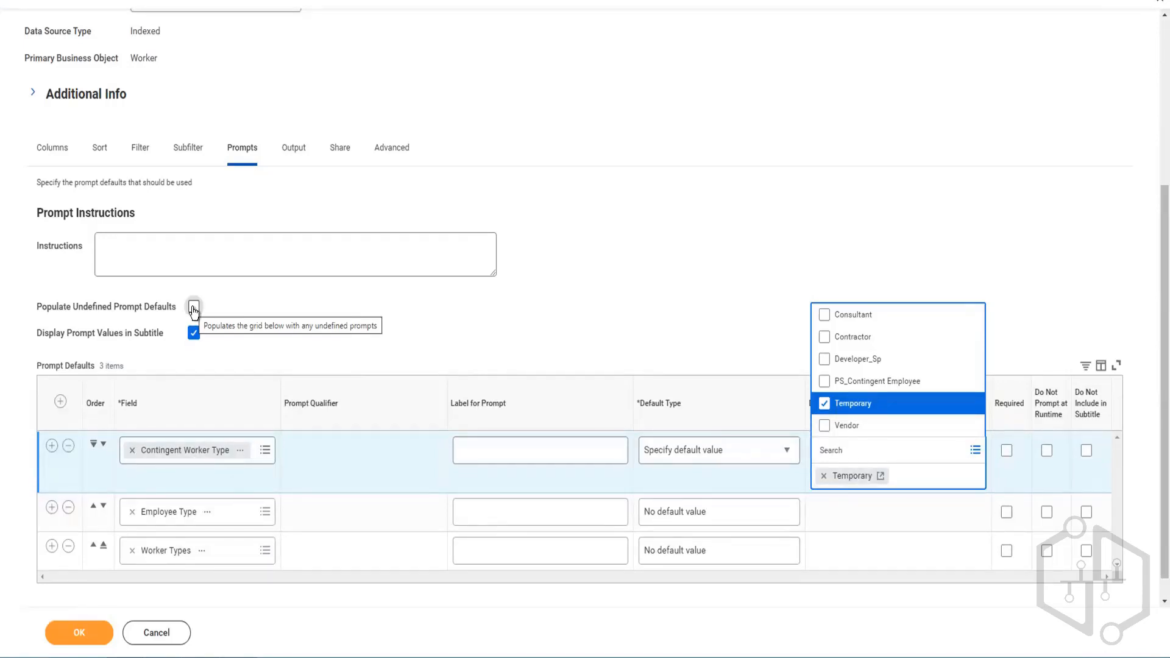
pyautogui.click(123, 490)
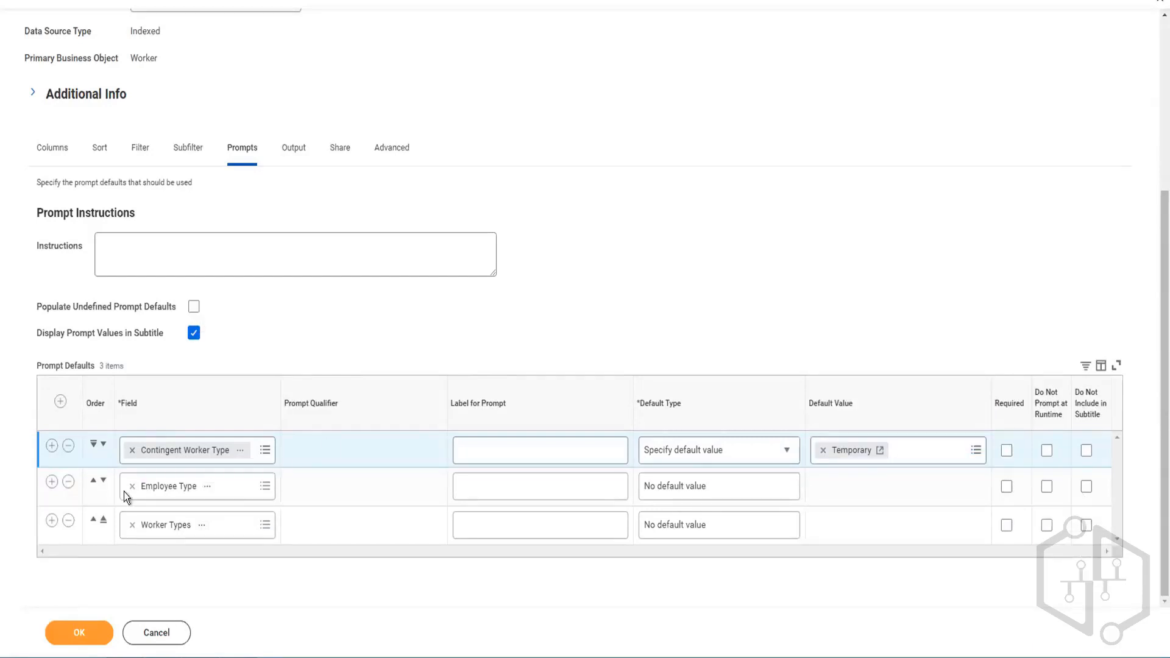
# Remove the Contingent Worker Type, Employee Type and Worker Types rows from the prompt defaults and save the report
pyautogui.click(67, 448)
pyautogui.click(68, 449)
pyautogui.click(69, 483)
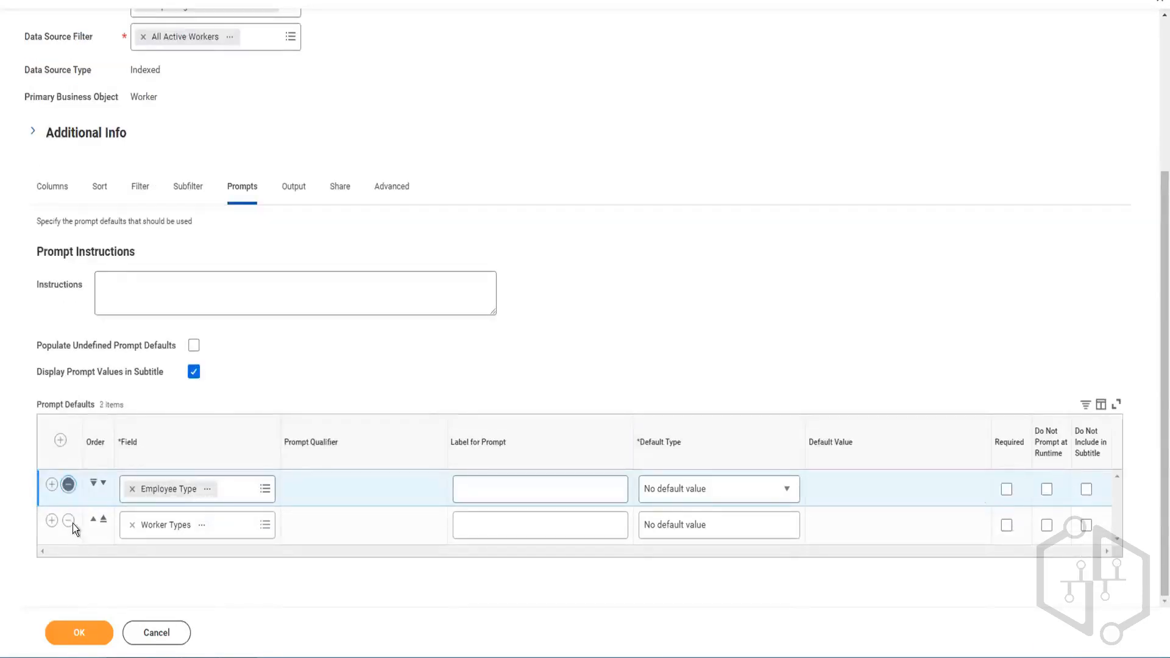
pyautogui.click(69, 524)
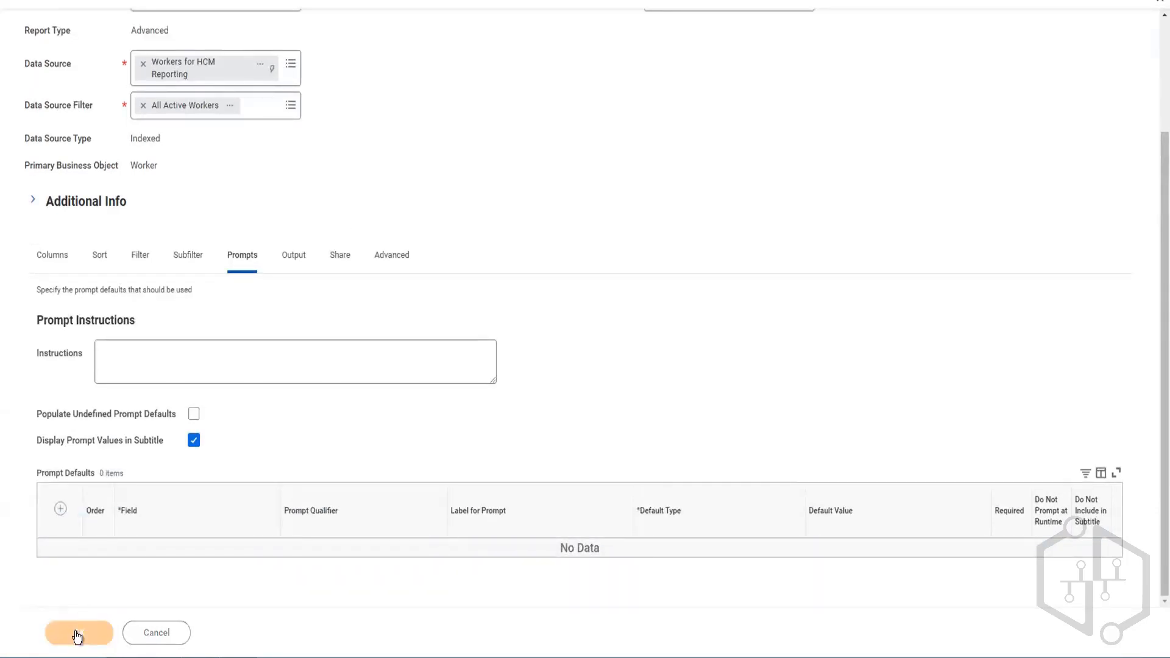
# Run the report to check which runtime prompts it asks for without prompt defaults, and cancel the run
pyautogui.scroll(-2, 241, 435)
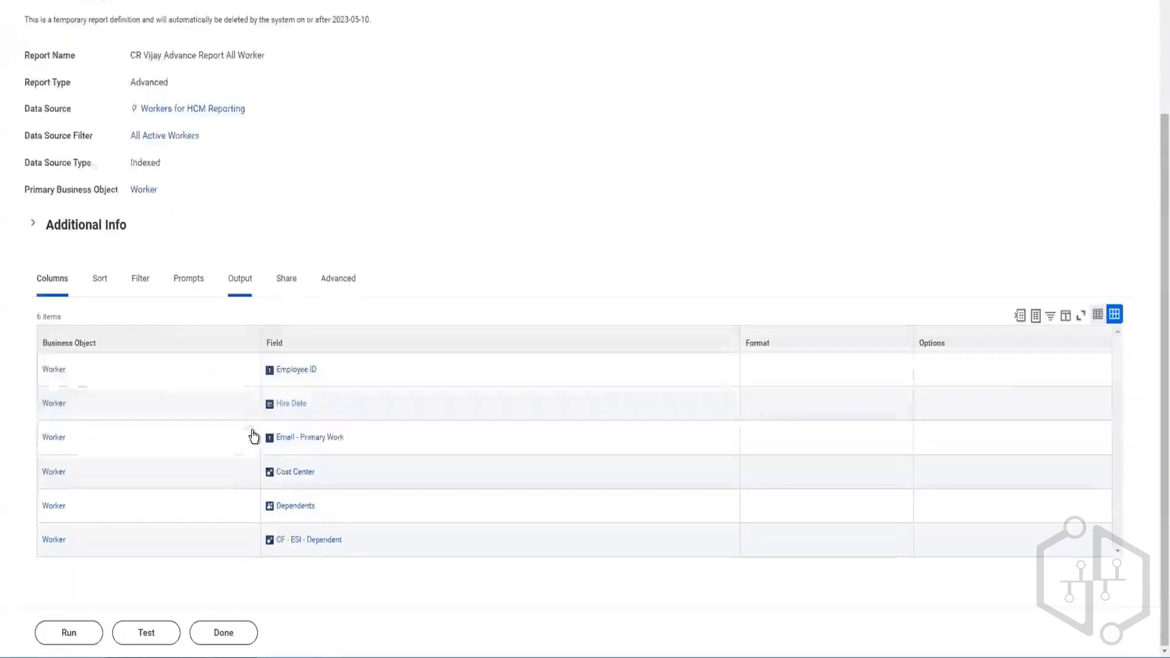
pyautogui.scroll(2, 242, 433)
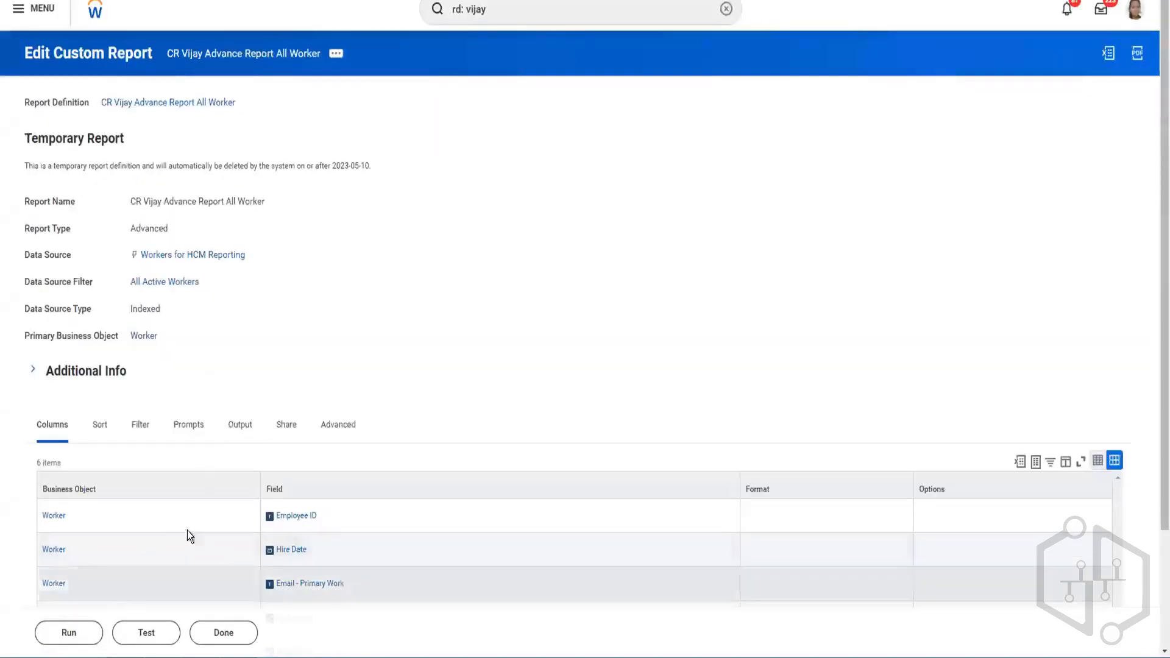
pyautogui.click(69, 633)
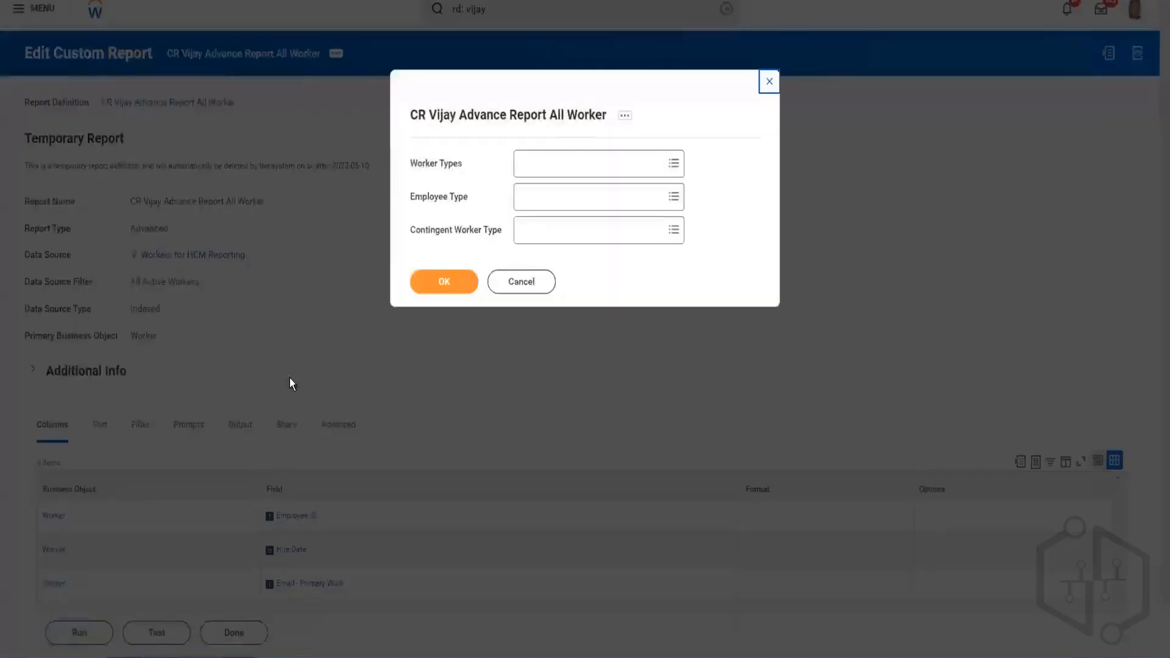
pyautogui.click(513, 286)
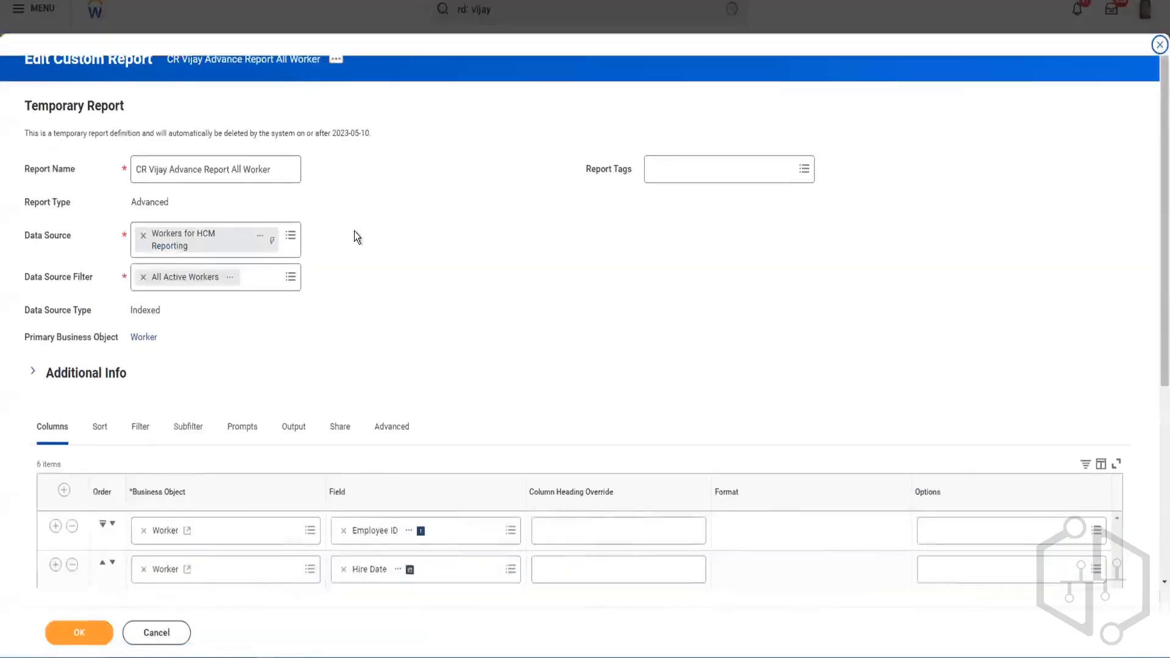
# Populate the undefined prompt defaults again in the report's prompt settings
pyautogui.scroll(-5, 356, 236)
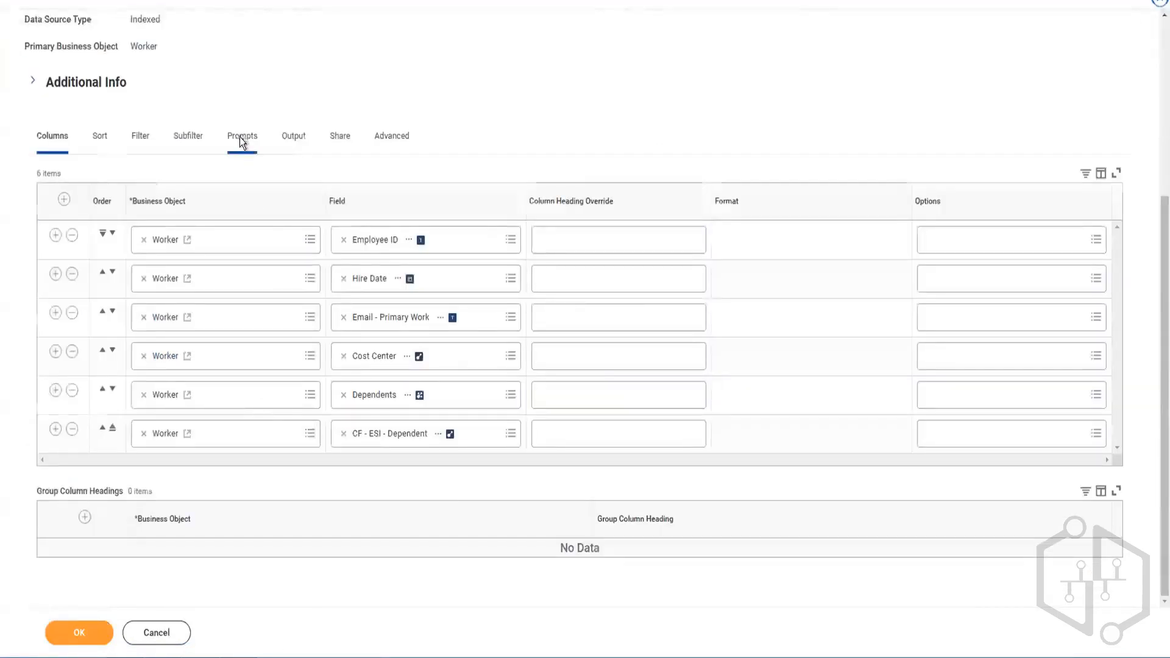
pyautogui.click(241, 136)
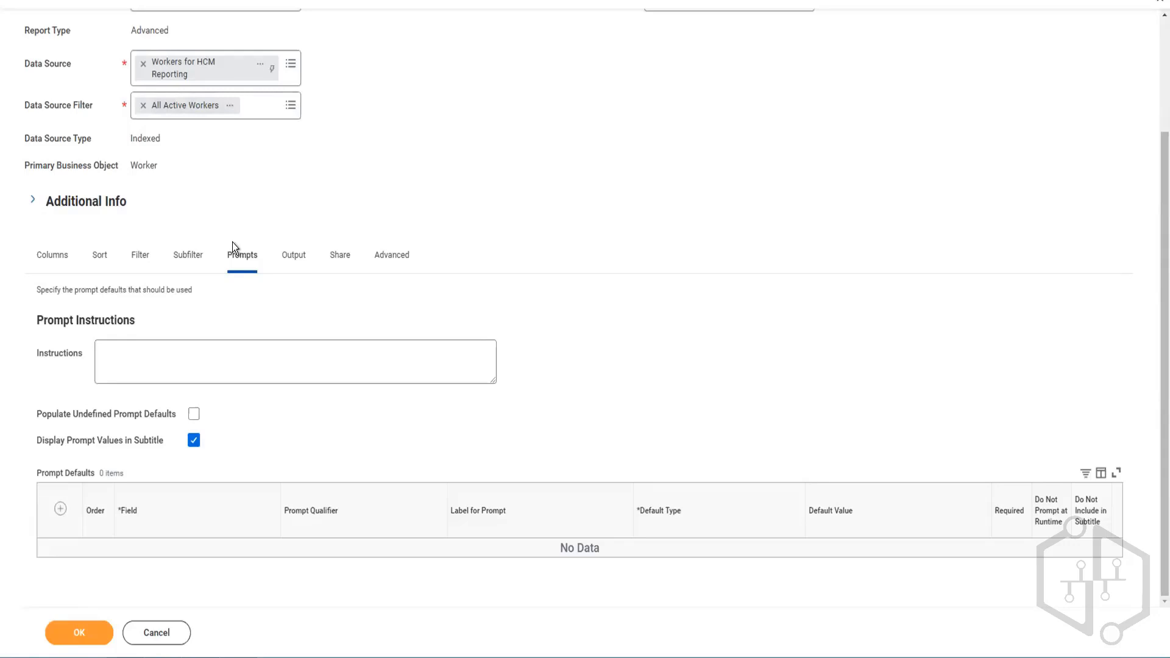
pyautogui.click(194, 413)
pyautogui.scroll(-2, 272, 410)
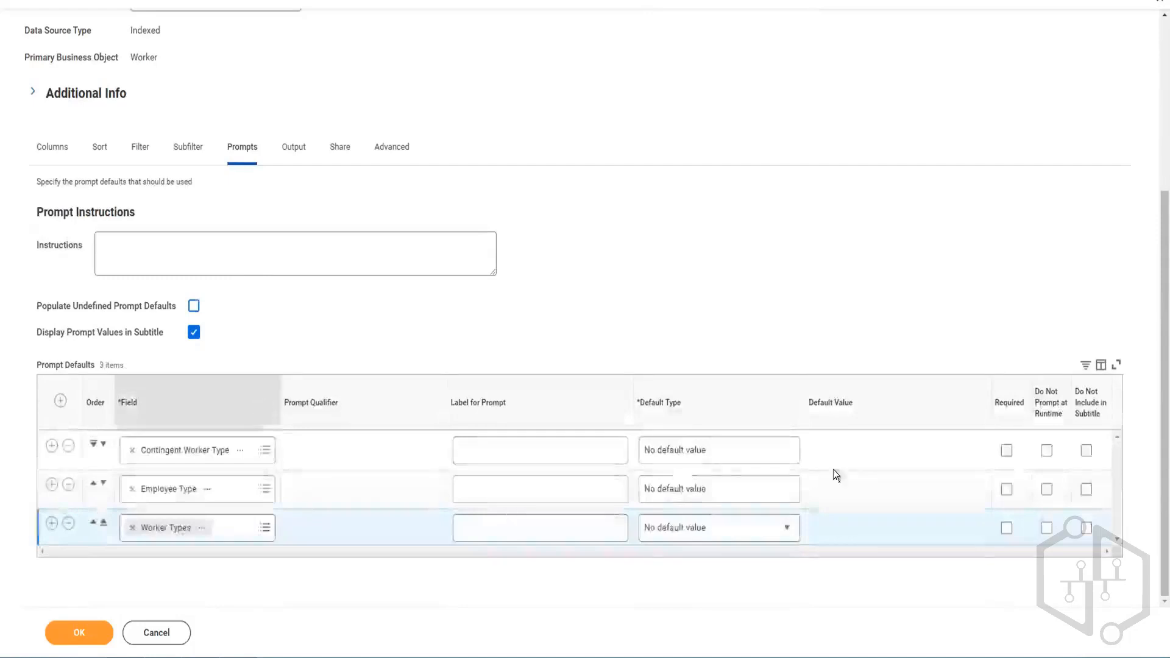
# Set the Contingent Worker Type prompt to Specify default value with Vendor and Temporary as its defaults
pyautogui.click(720, 449)
pyautogui.click(722, 451)
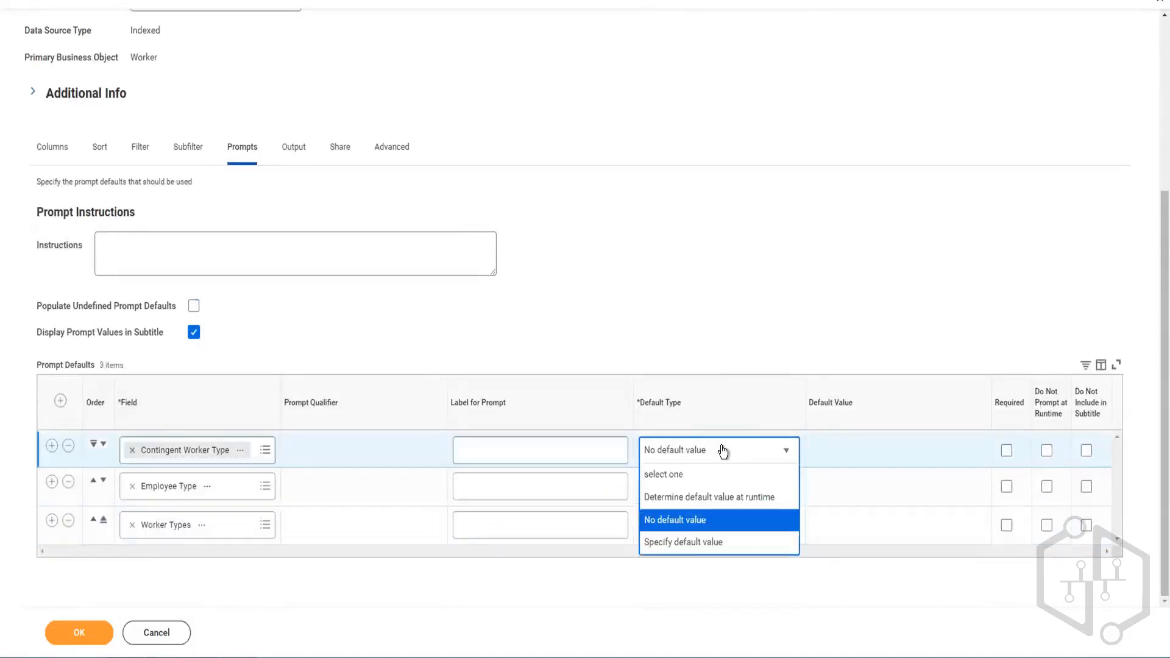
pyautogui.click(686, 541)
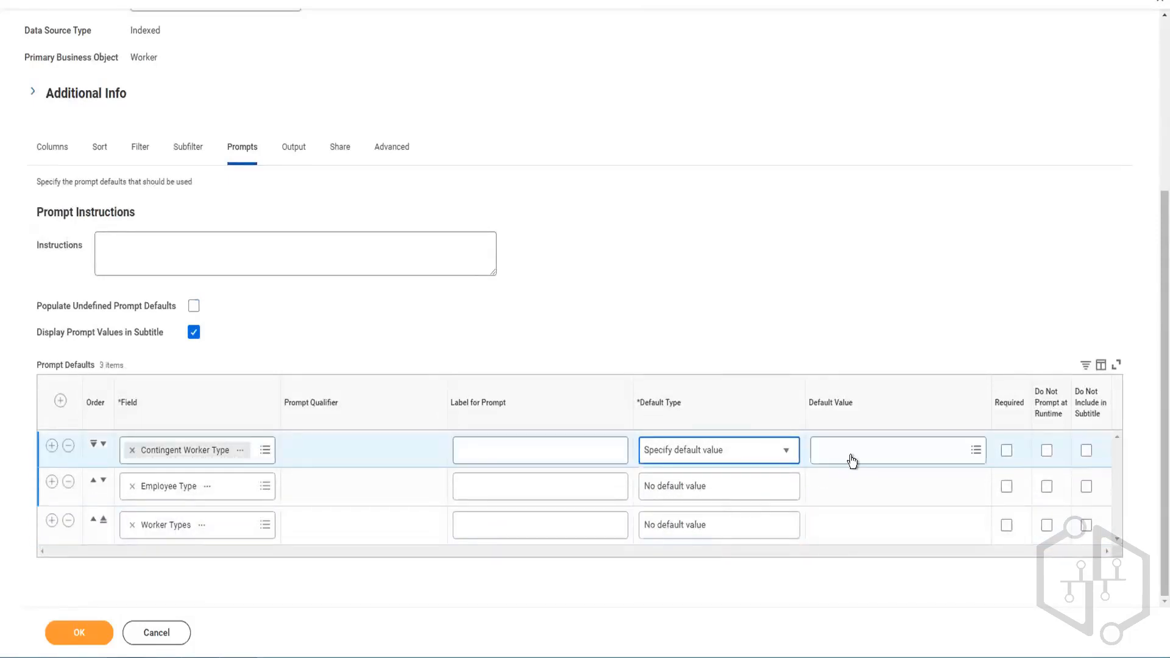
pyautogui.click(852, 461)
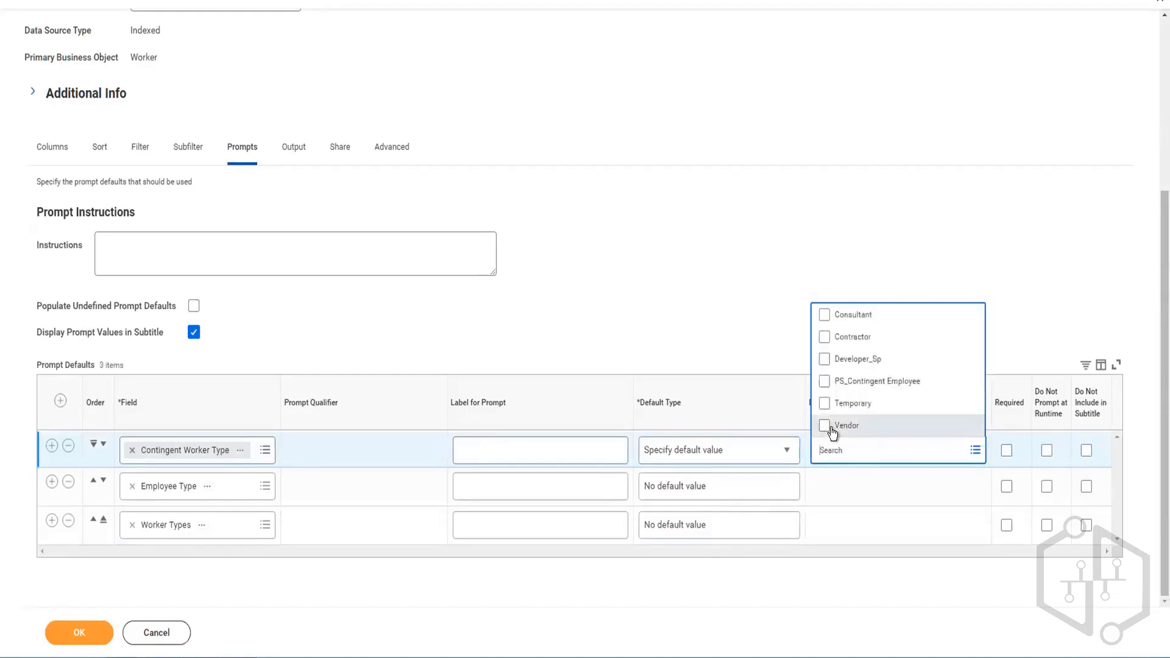
pyautogui.click(832, 432)
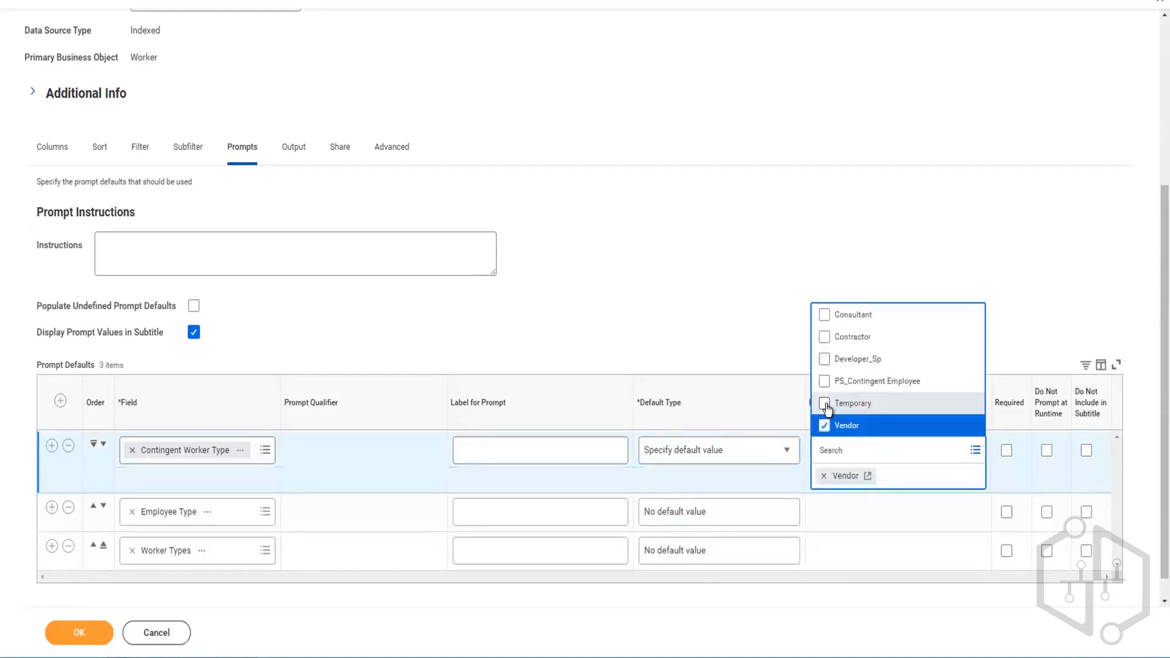
pyautogui.click(825, 405)
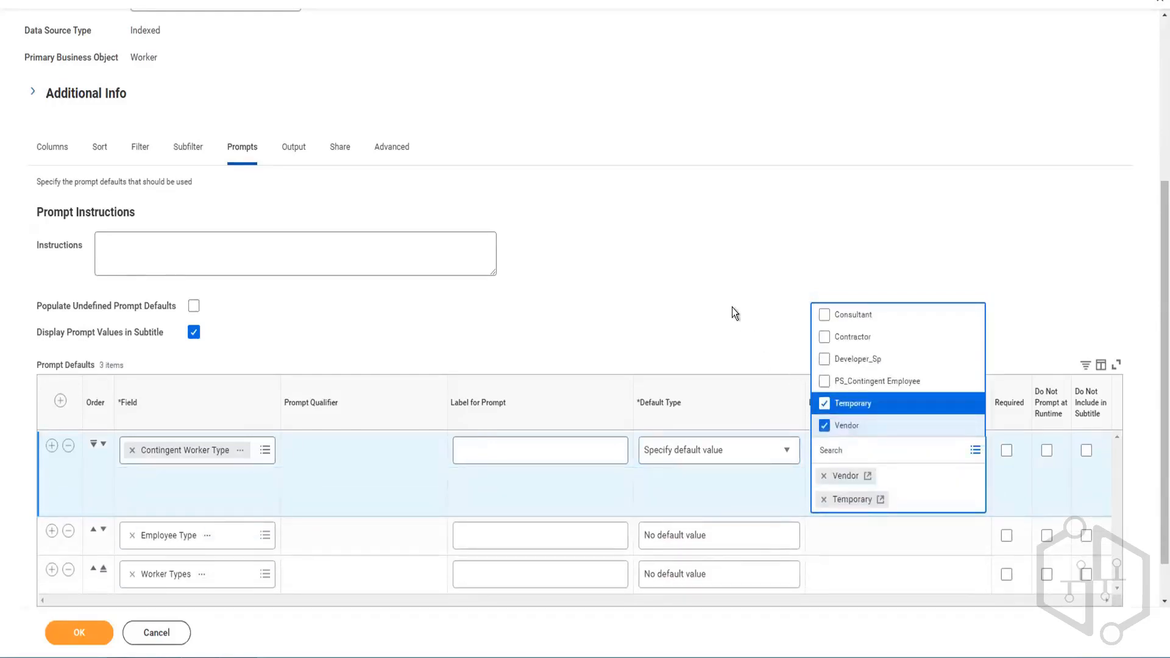
pyautogui.click(732, 307)
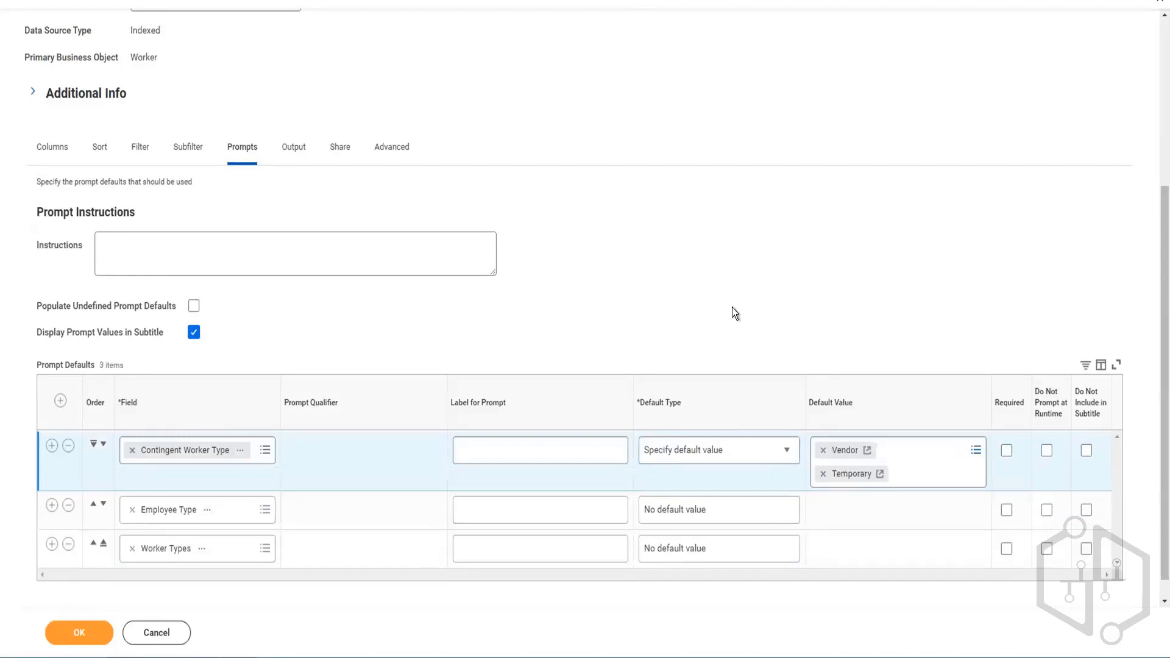
# Save the report and run it with the default Contingent Worker Types, Temporary and Vendor
pyautogui.click(71, 632)
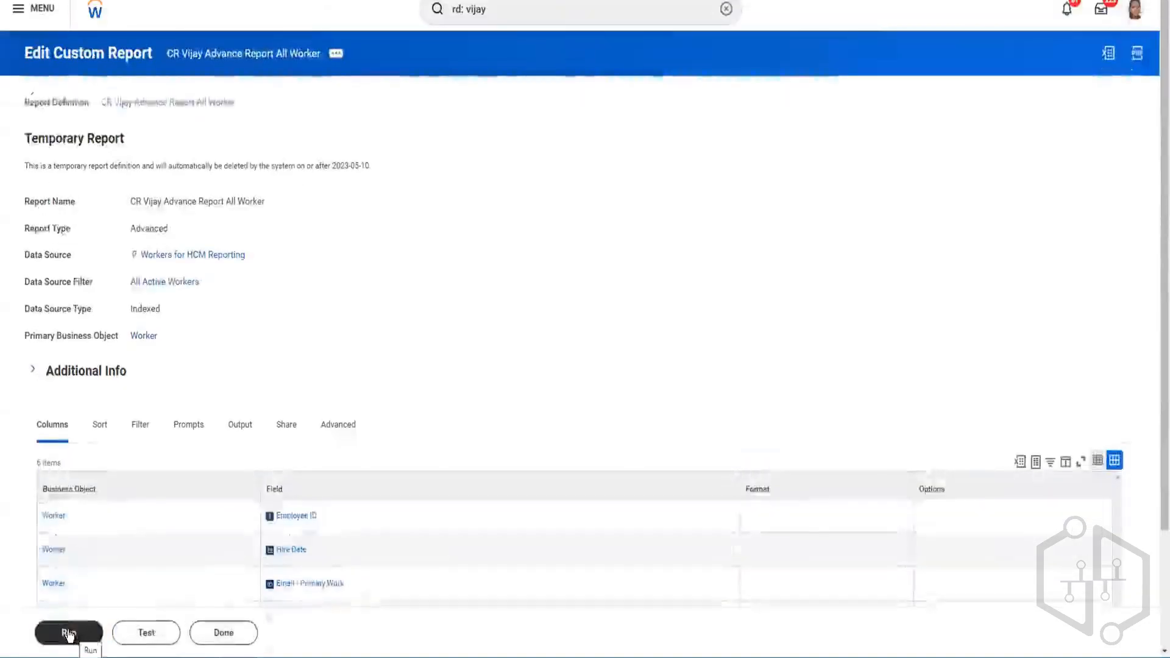
pyautogui.click(68, 633)
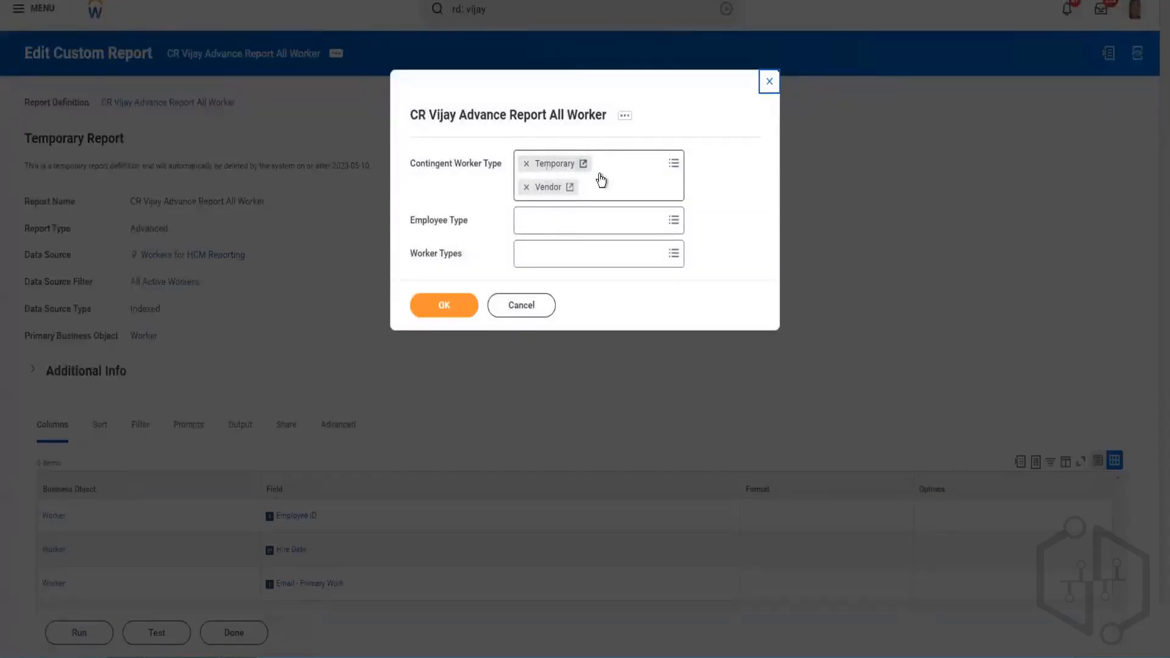
pyautogui.click(673, 165)
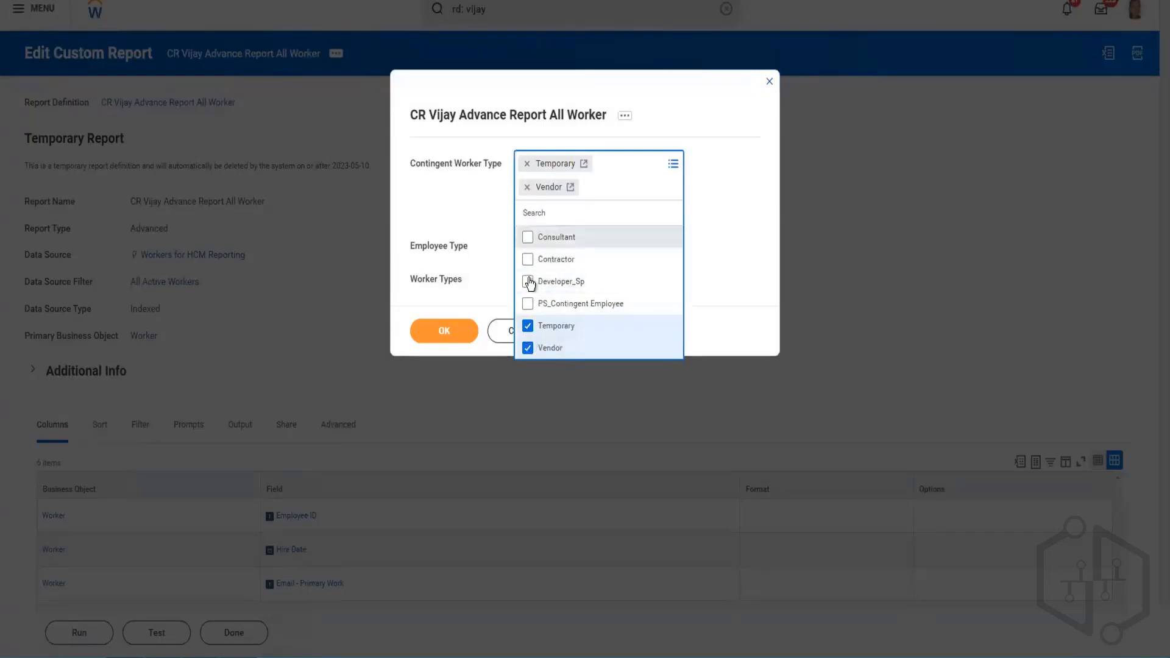
pyautogui.click(469, 195)
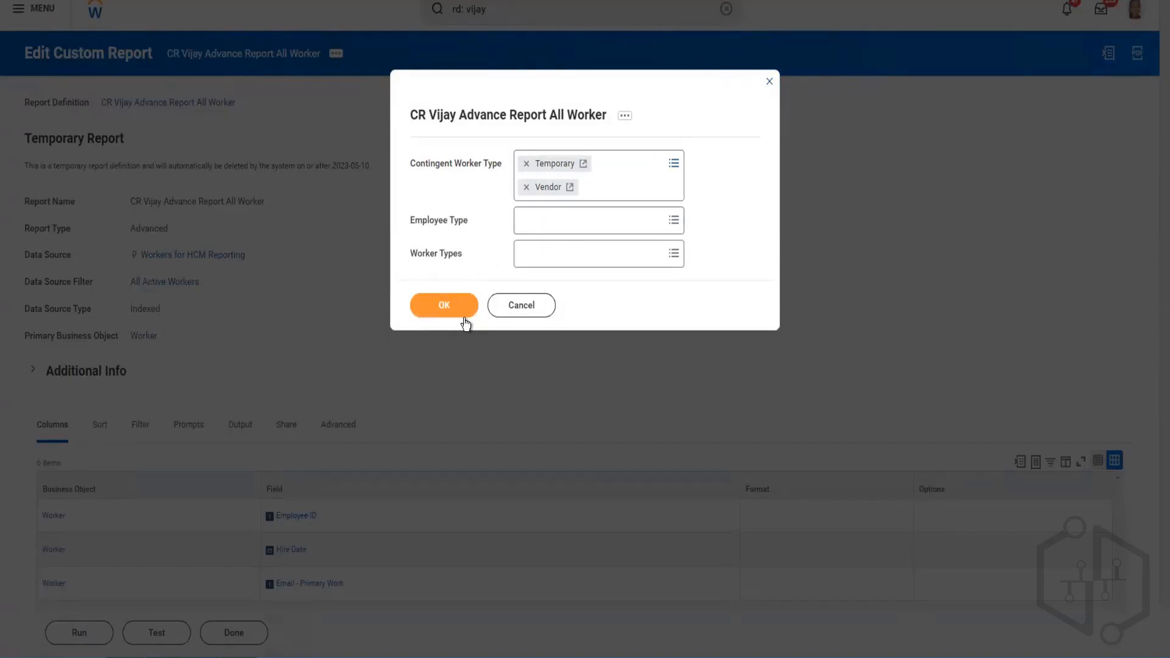
pyautogui.click(442, 307)
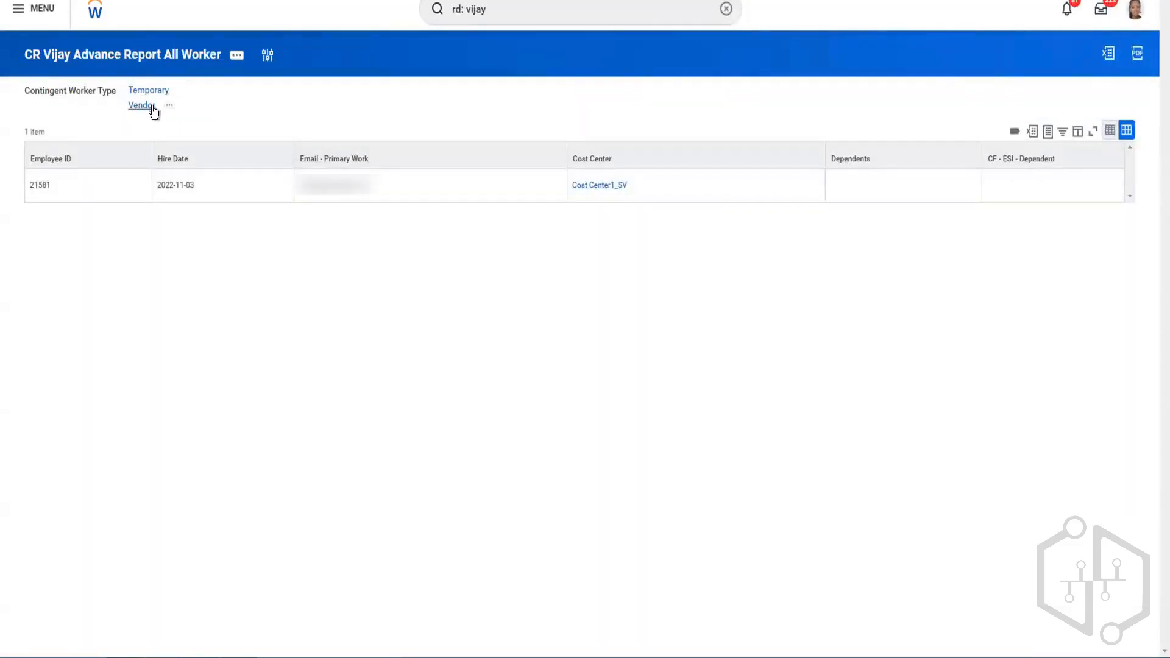
# Rerun the report with both Vendor and Temporary removed from the Contingent Worker Type prompt
pyautogui.click(265, 60)
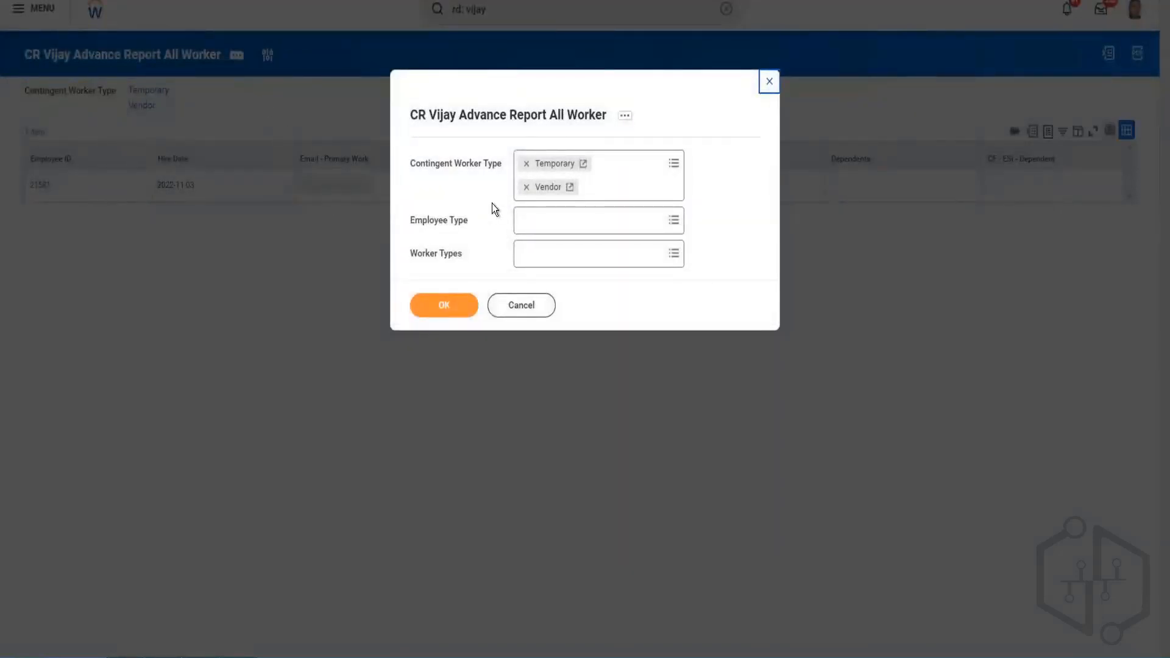
pyautogui.click(526, 187)
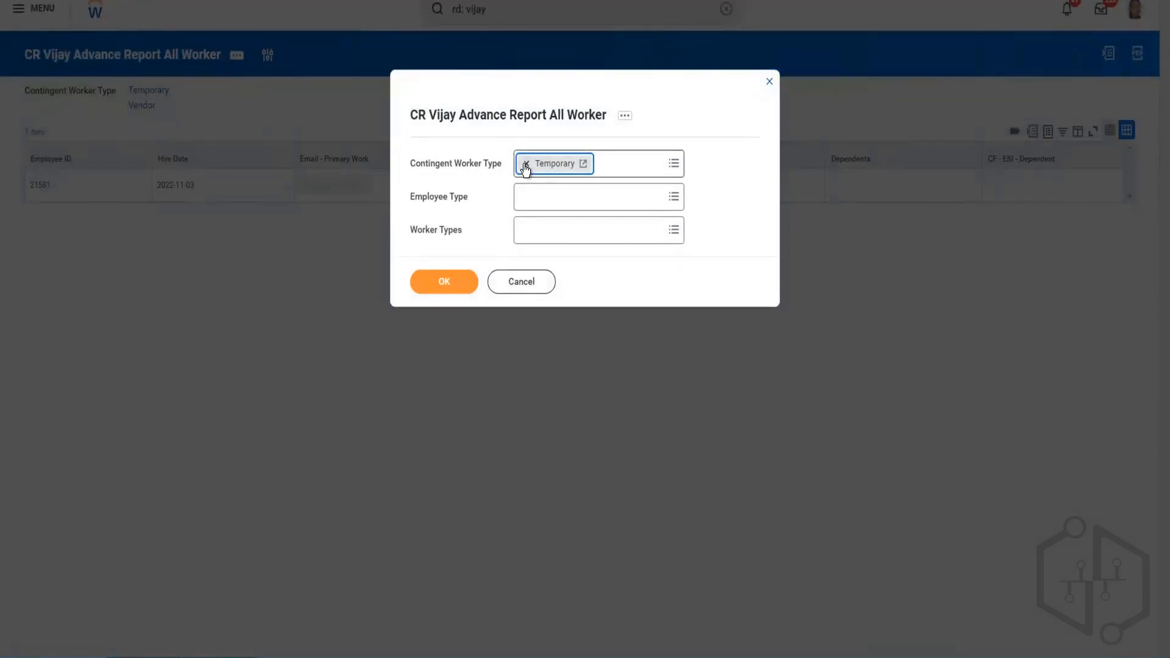
pyautogui.click(525, 166)
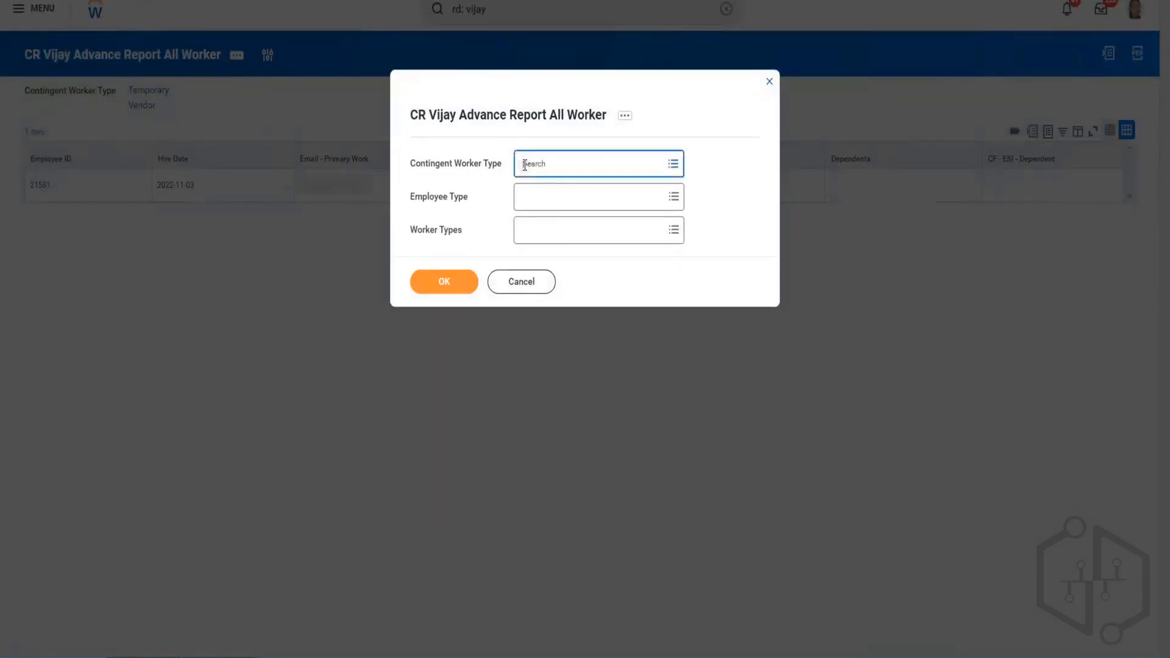
pyautogui.click(444, 283)
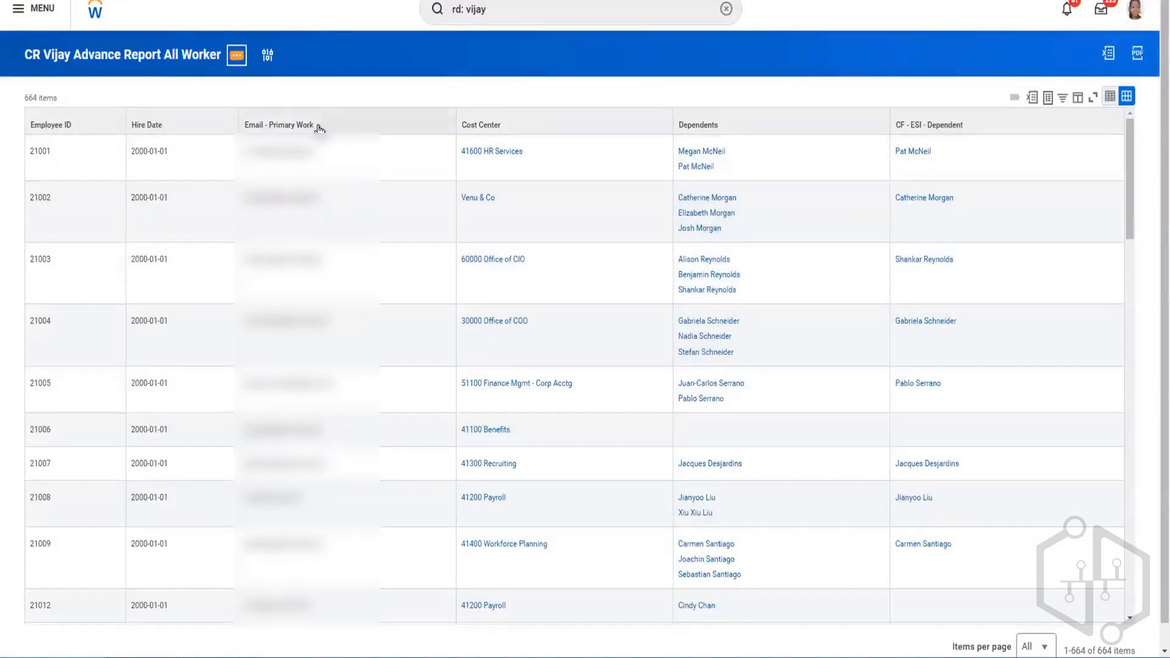
# Reopen the custom report for editing and remove Temporary and Vendor from the Contingent Worker Type prompt's default values
pyautogui.moveTo(317, 113)
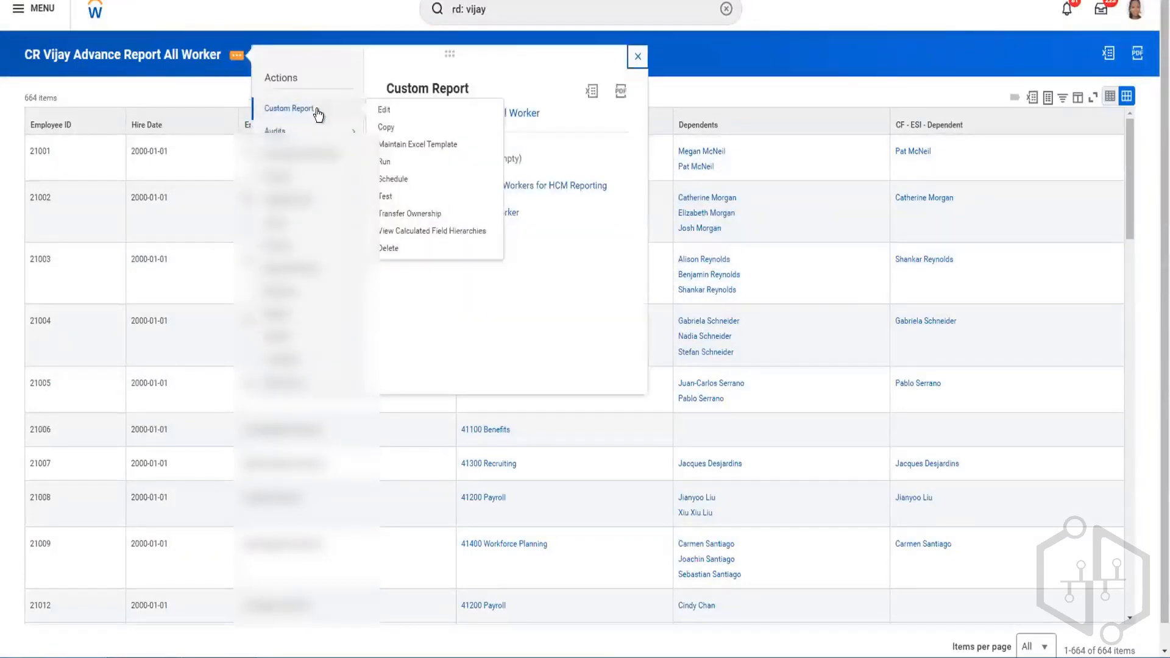
pyautogui.click(385, 111)
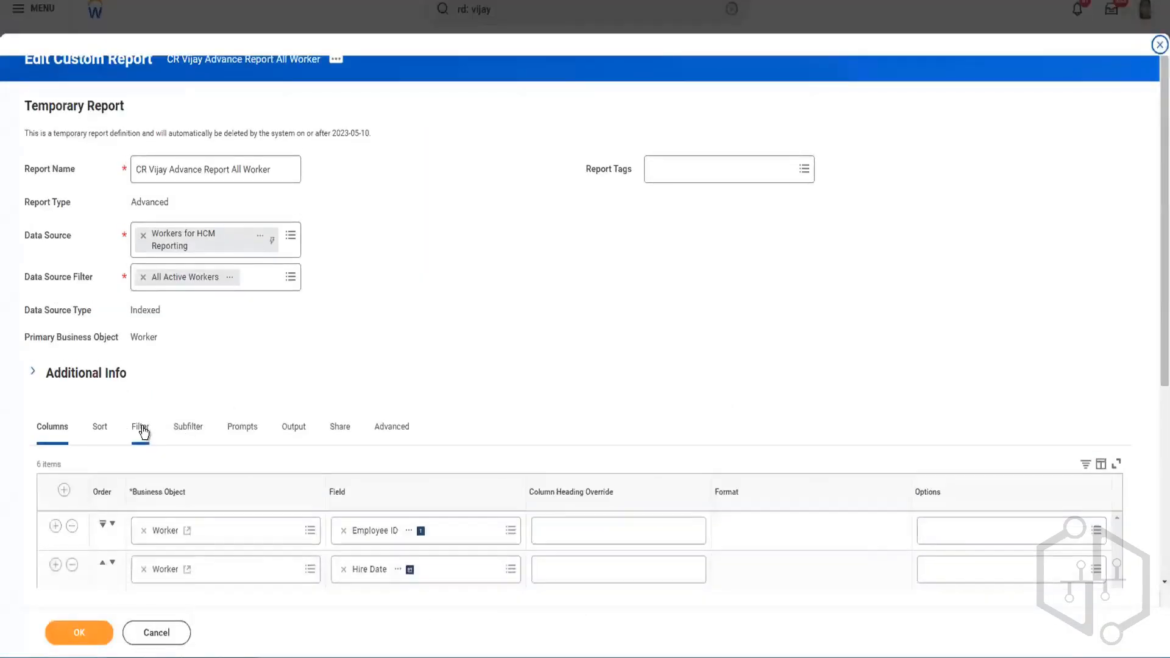
pyautogui.click(140, 428)
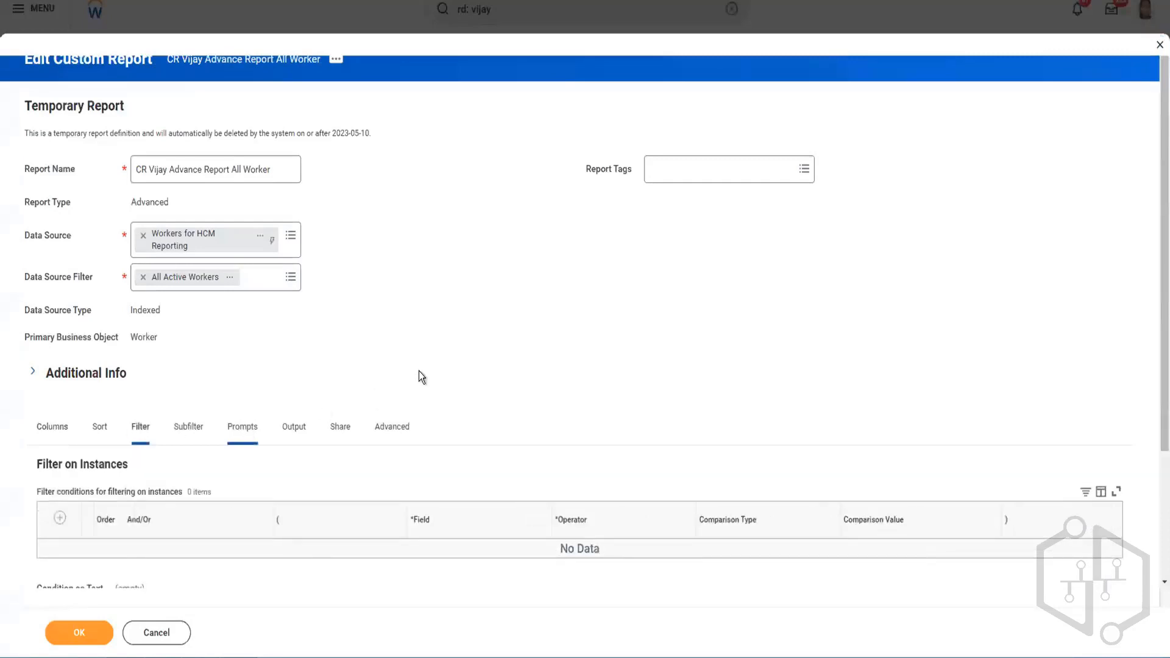
pyautogui.scroll(-5, 825, 434)
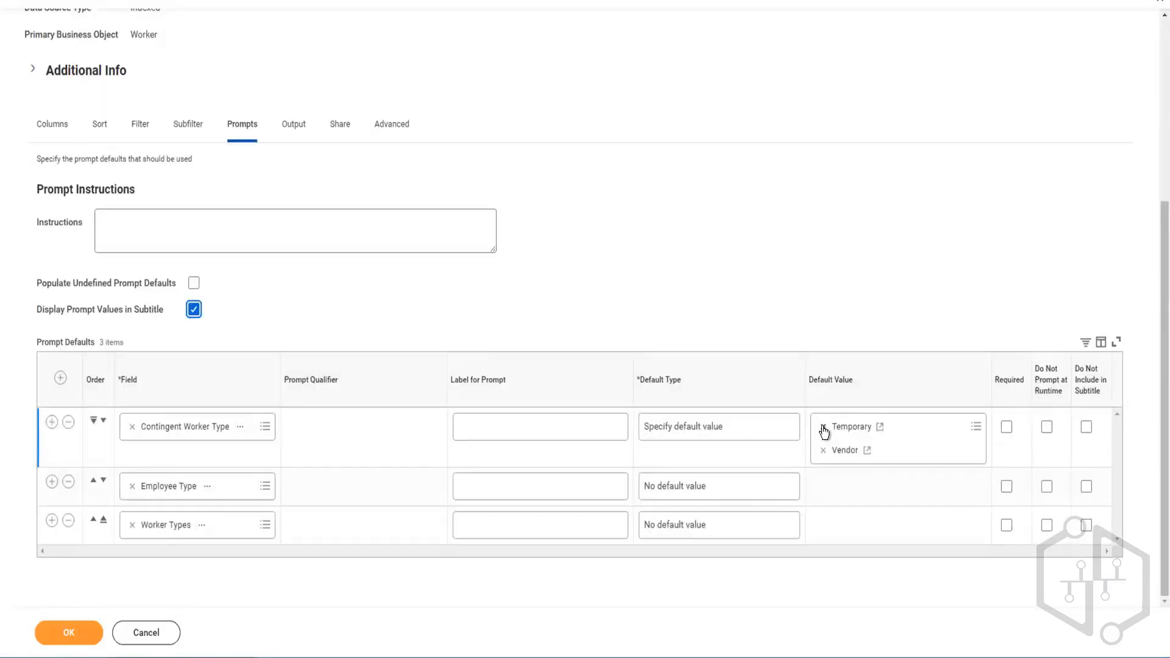
pyautogui.click(823, 450)
pyautogui.click(823, 447)
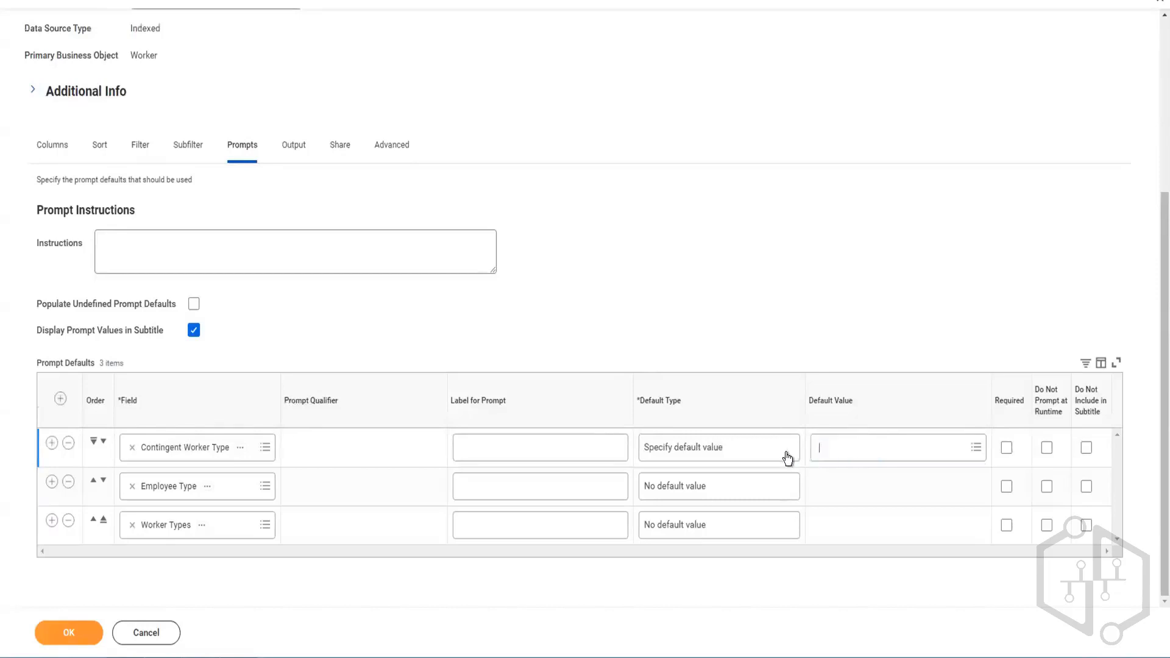
# Set the Contingent Worker Type prompt to Determine default value at runtime and view the choices for its default value
pyautogui.click(784, 451)
pyautogui.click(766, 450)
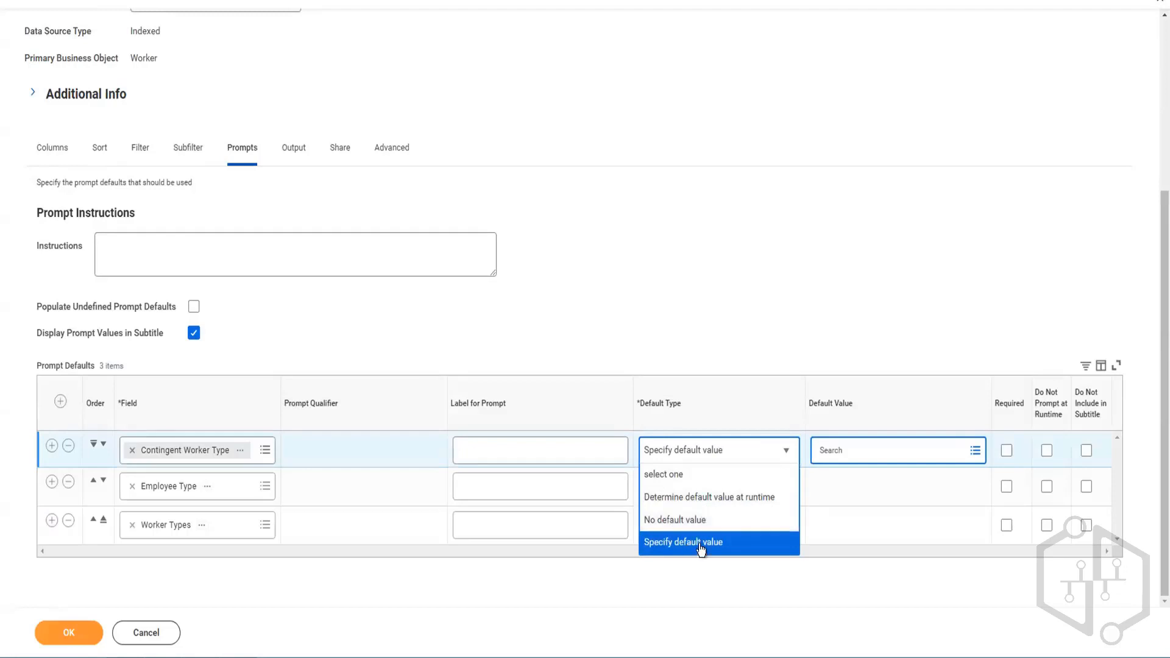
pyautogui.click(676, 499)
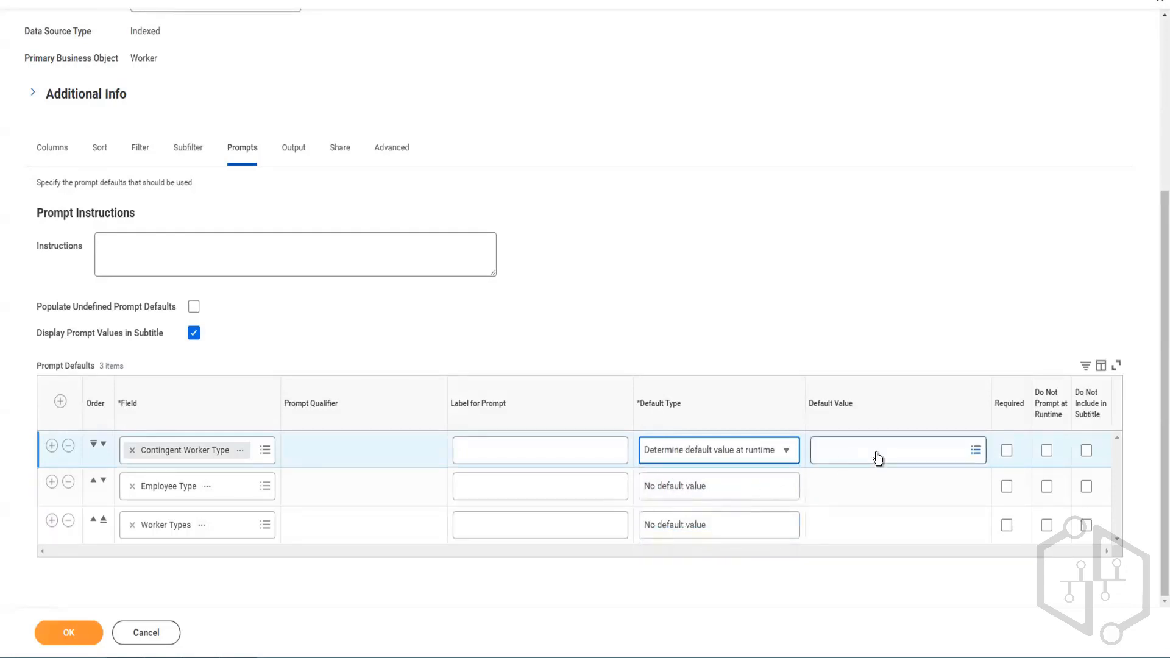
pyautogui.click(844, 456)
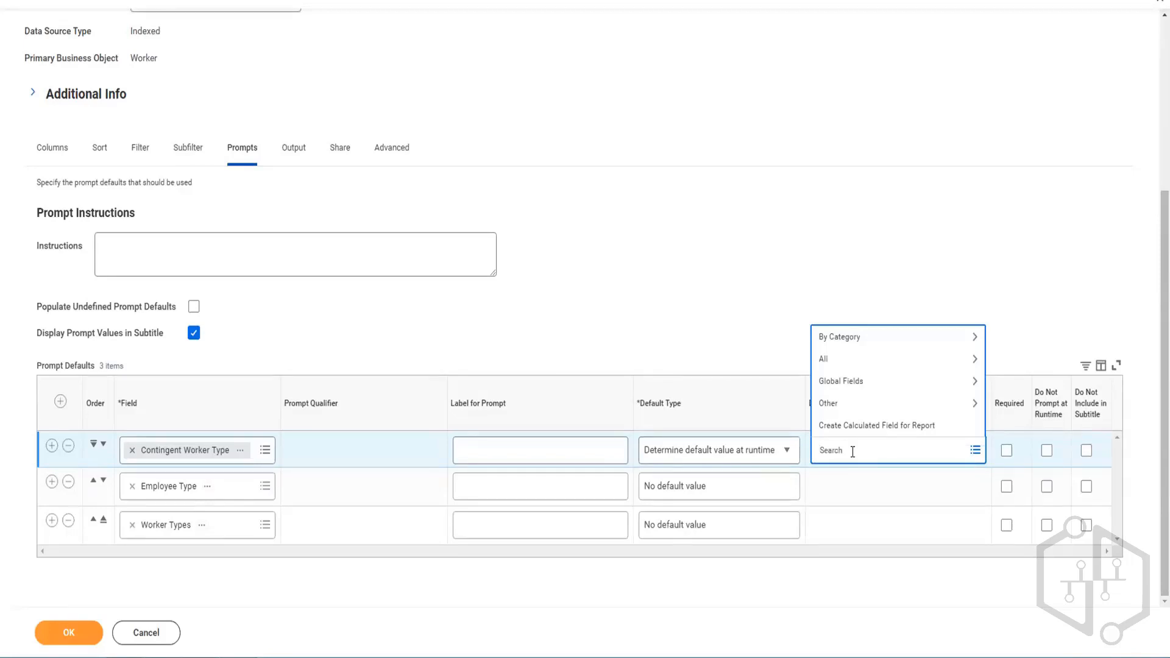
# Set the Contingent Worker Type prompt to No default value and mark it as required
pyautogui.click(784, 456)
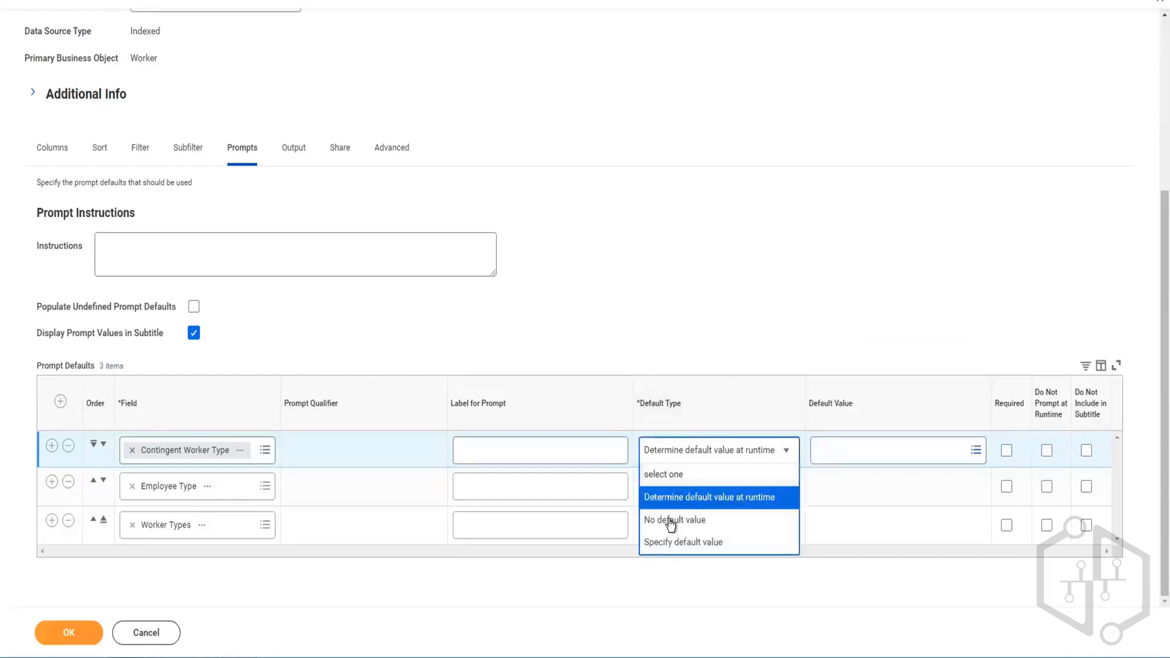
pyautogui.click(670, 521)
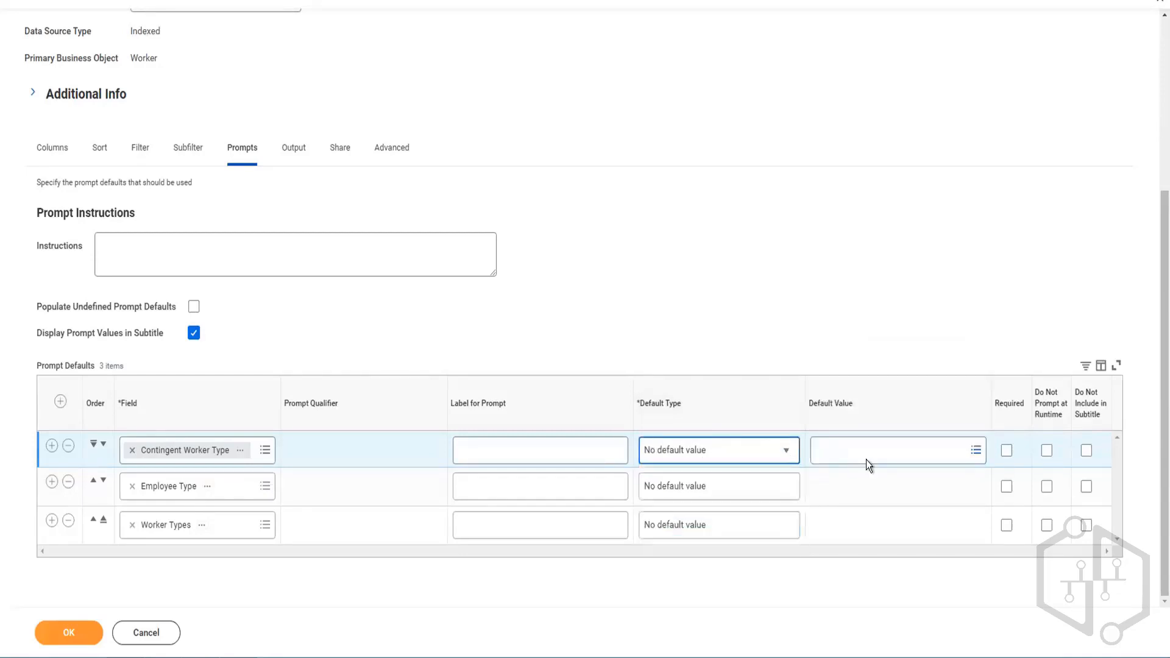
pyautogui.click(1006, 452)
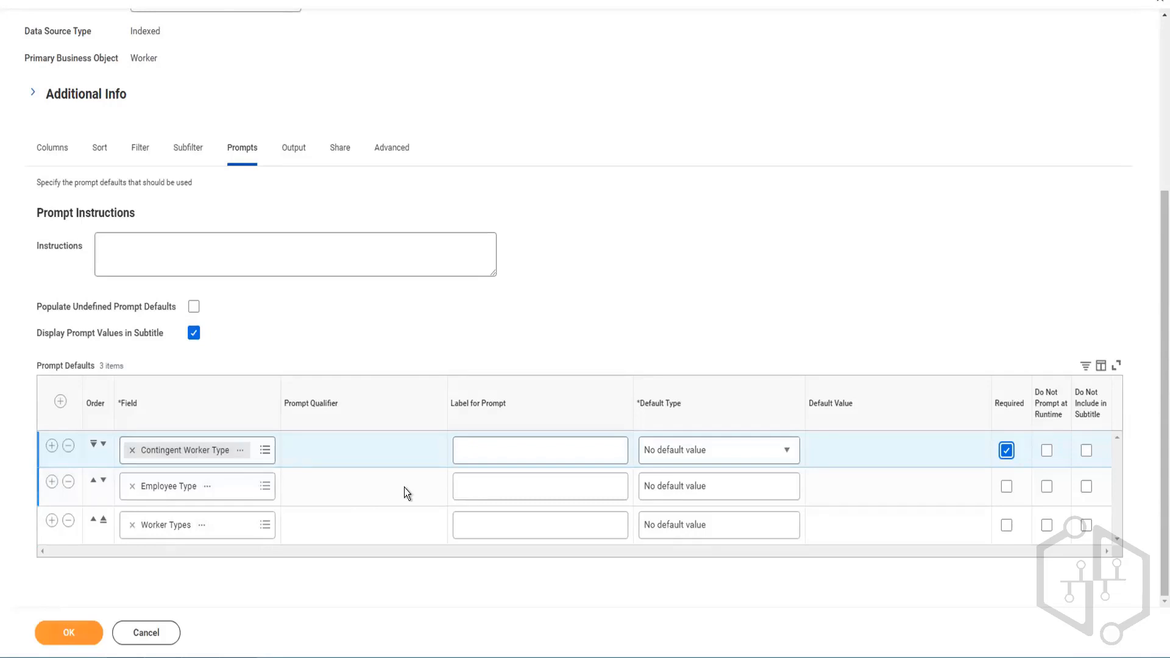
# Set the Employee Type prompt to Do Not Prompt at Runtime and save the report
pyautogui.click(1046, 450)
pyautogui.click(1046, 452)
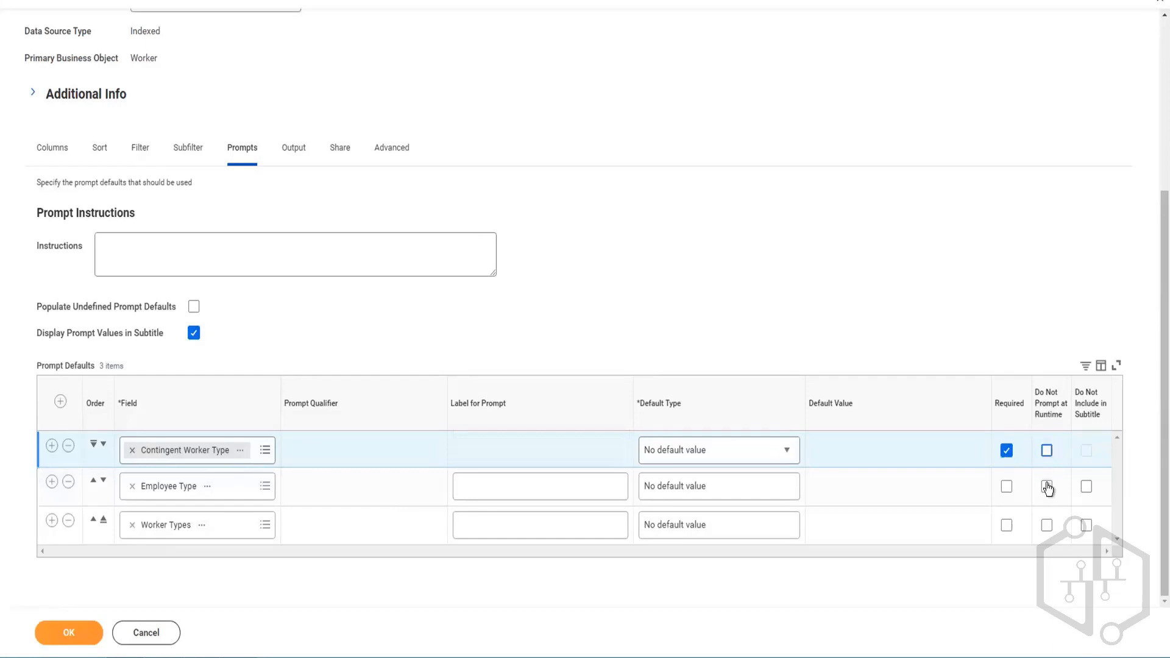
pyautogui.click(1047, 488)
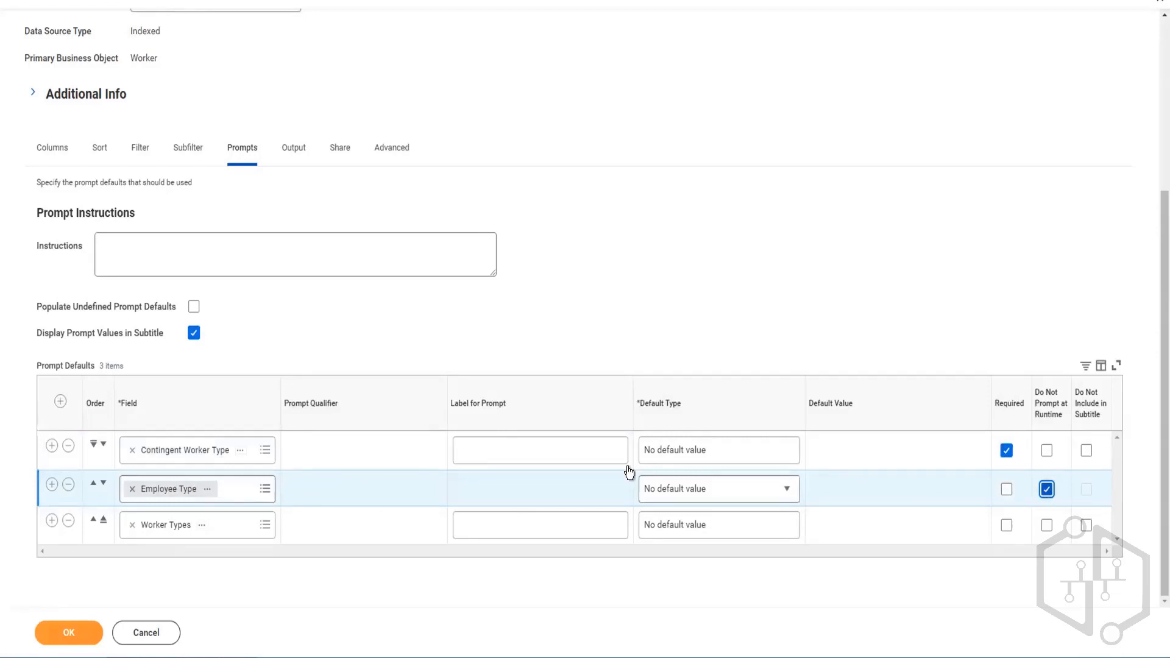
pyautogui.click(75, 632)
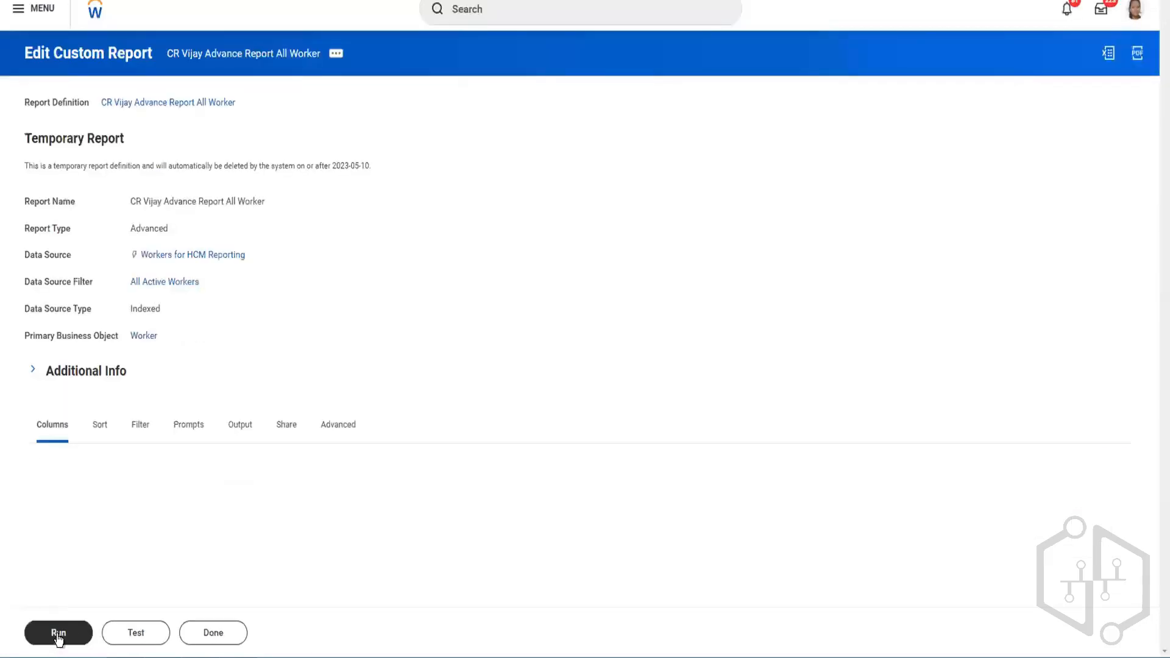
# Run the report to check its runtime prompts, try submitting without a Contingent Worker Type, and cancel the run
pyautogui.click(58, 634)
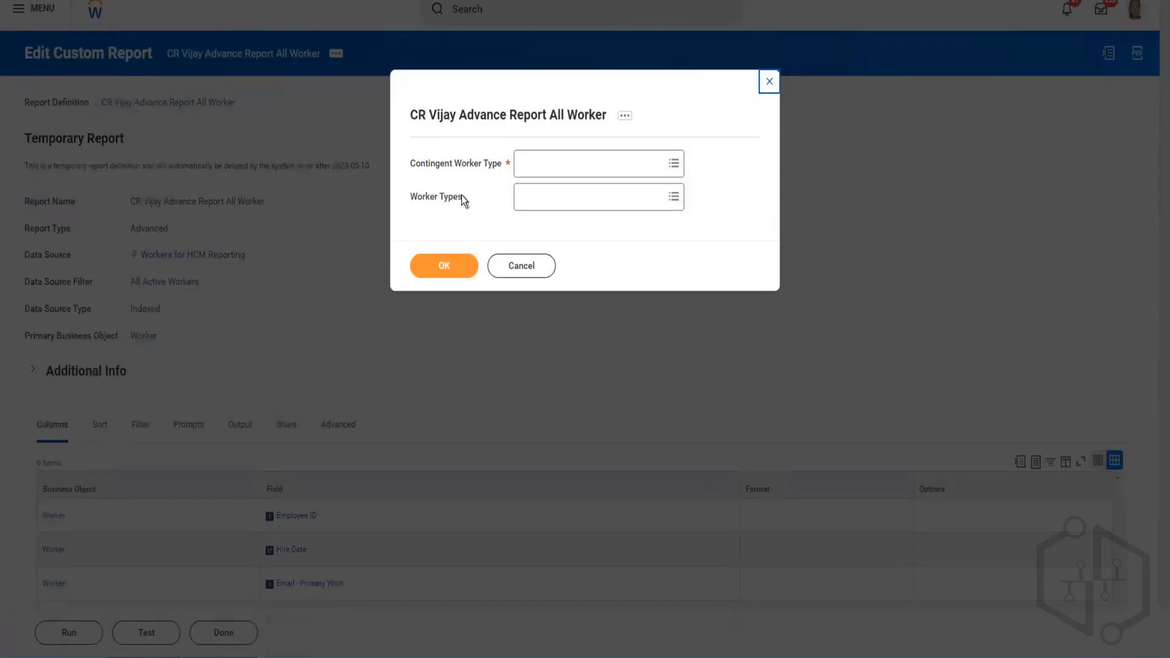
pyautogui.click(559, 198)
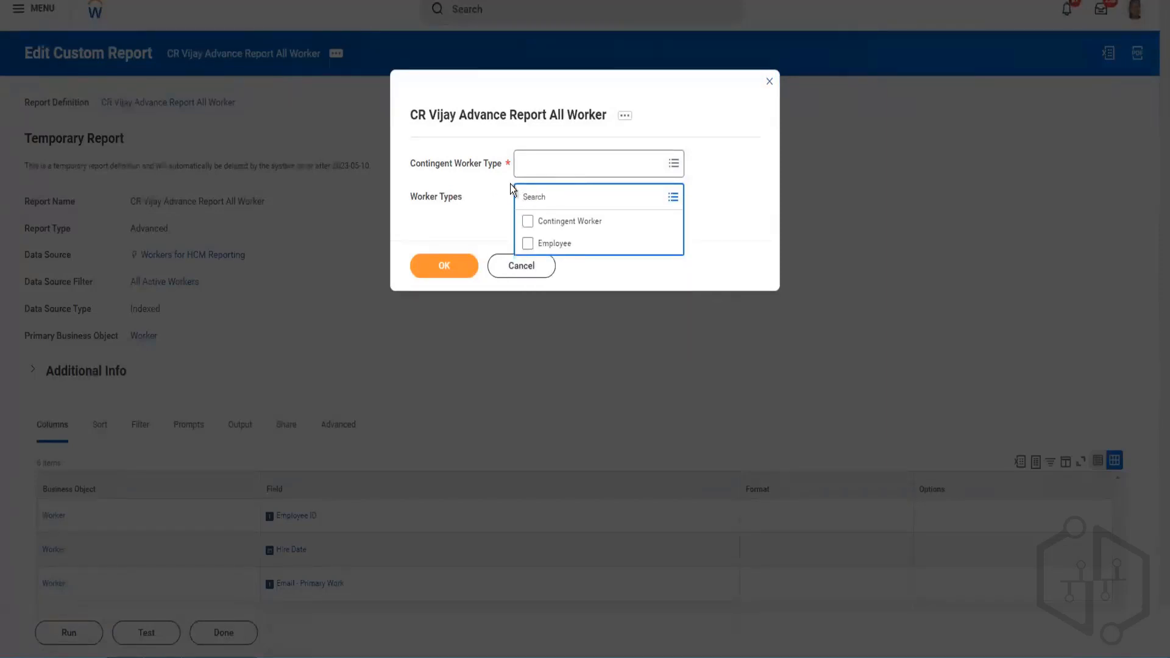
pyautogui.click(473, 194)
pyautogui.click(441, 265)
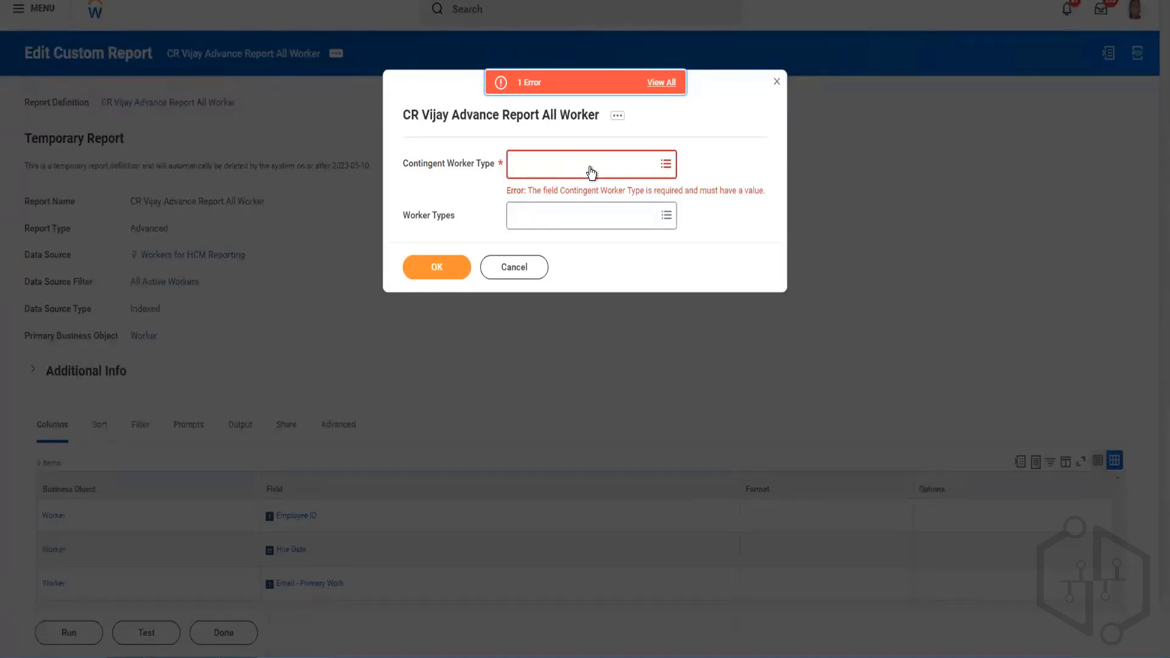
pyautogui.click(513, 268)
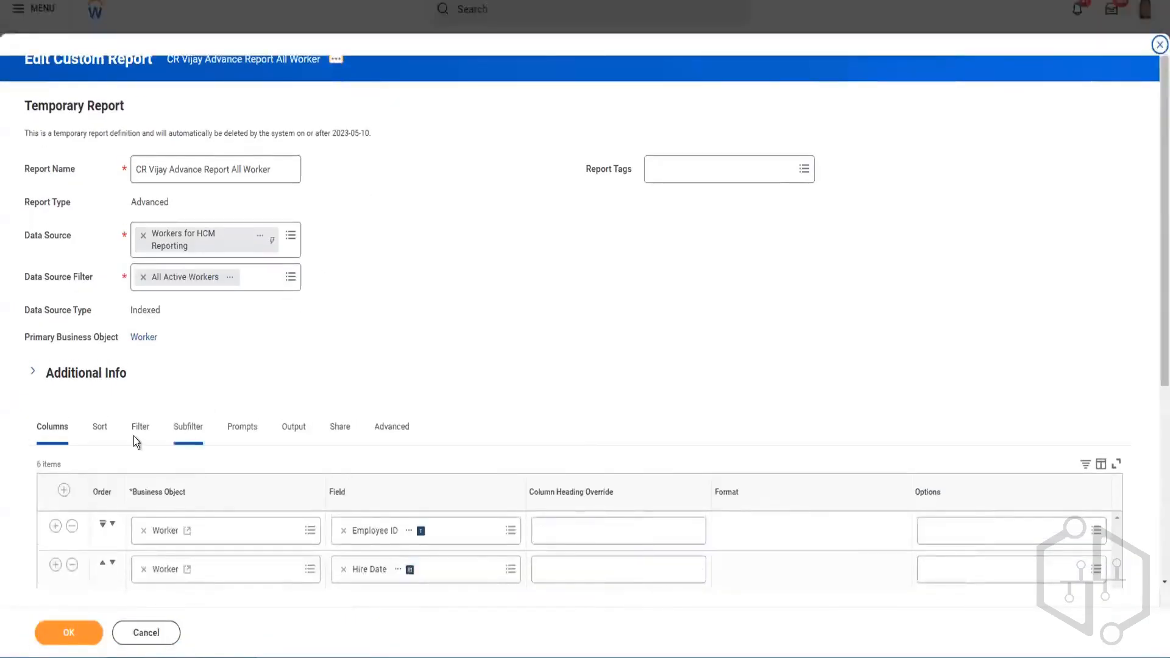
# In the prompt defaults, make Contingent Worker Type not required and set it and Worker Types to Do Not Prompt at Runtime
pyautogui.click(135, 433)
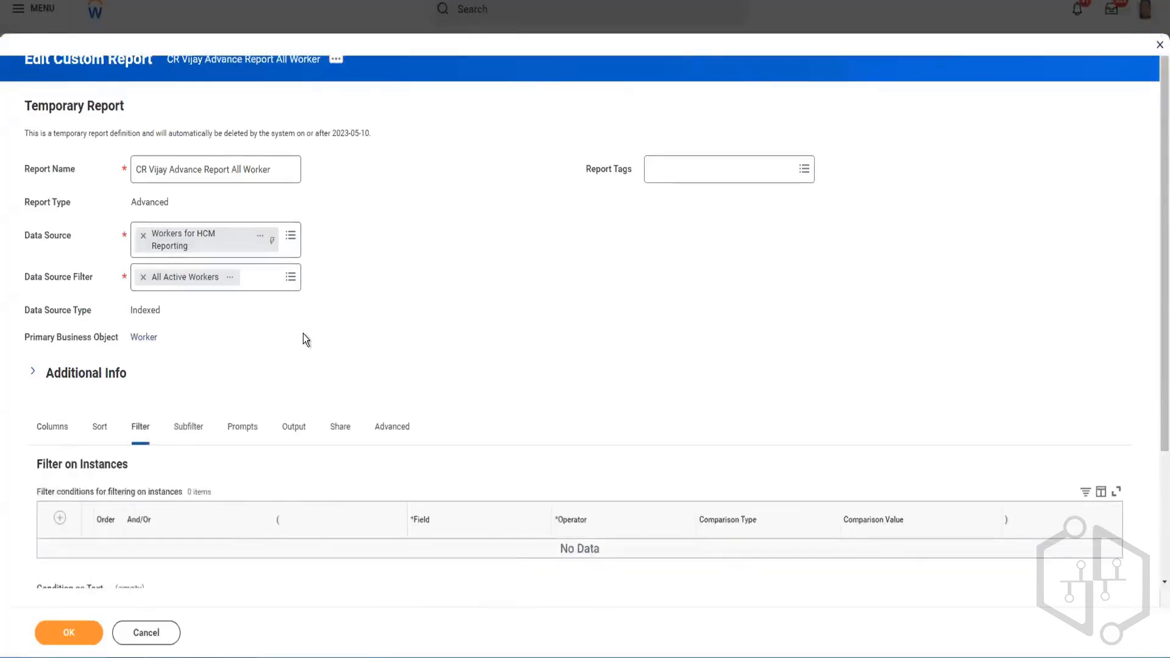
pyautogui.scroll(-3, 303, 334)
pyautogui.click(232, 279)
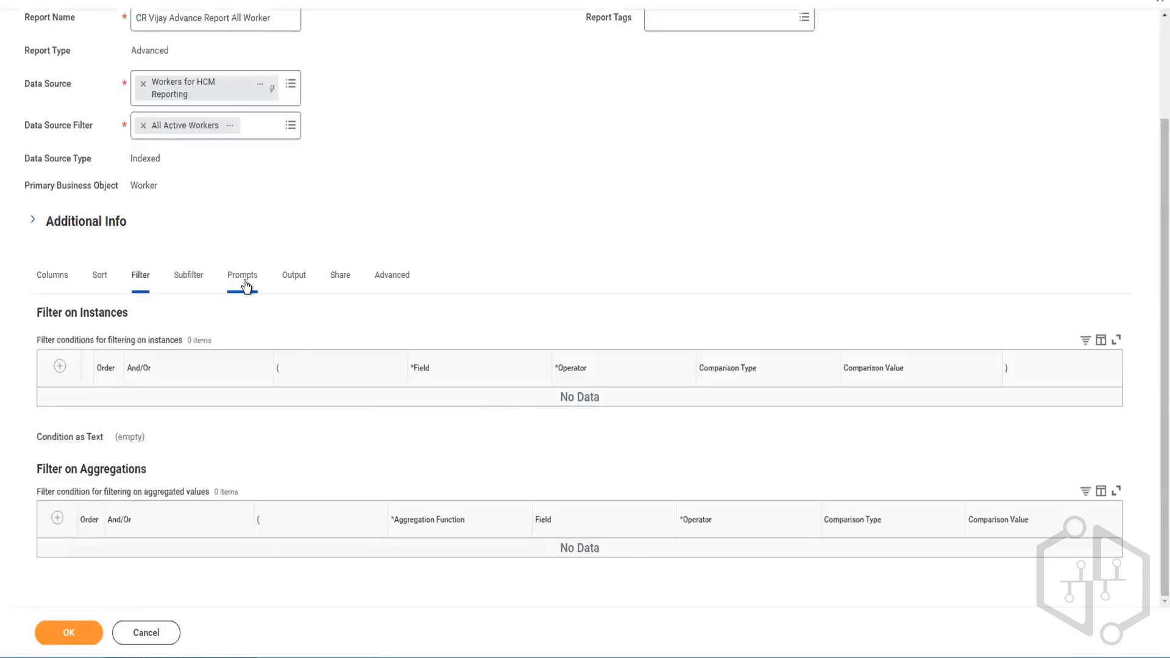
pyautogui.scroll(-3, 366, 376)
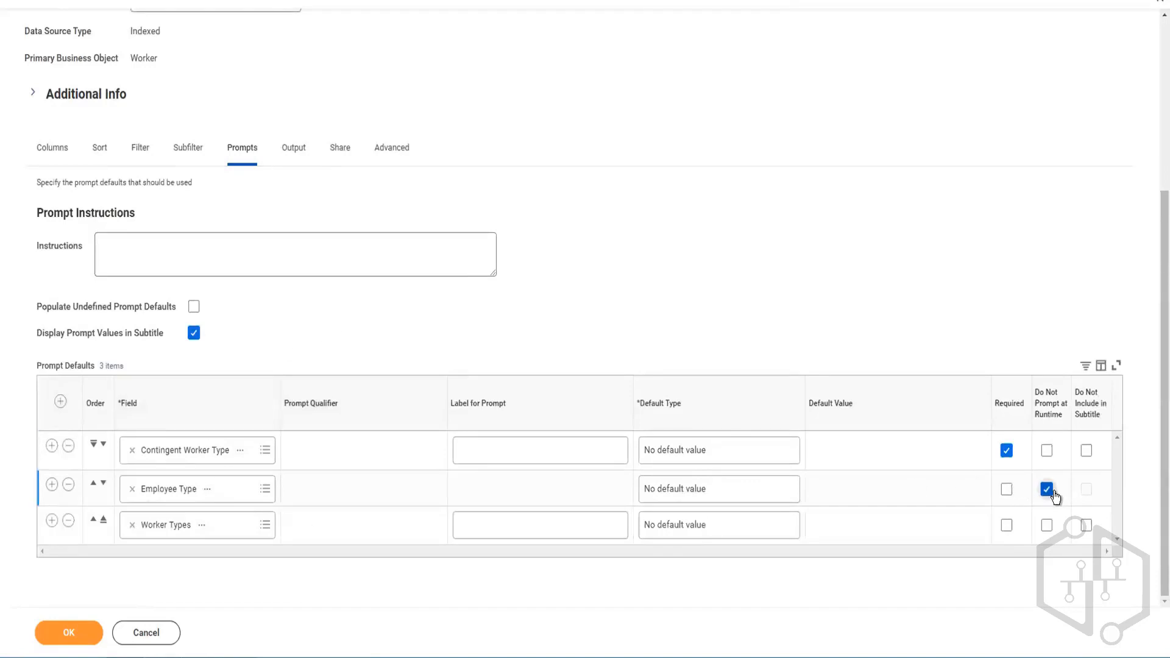
pyautogui.click(1007, 451)
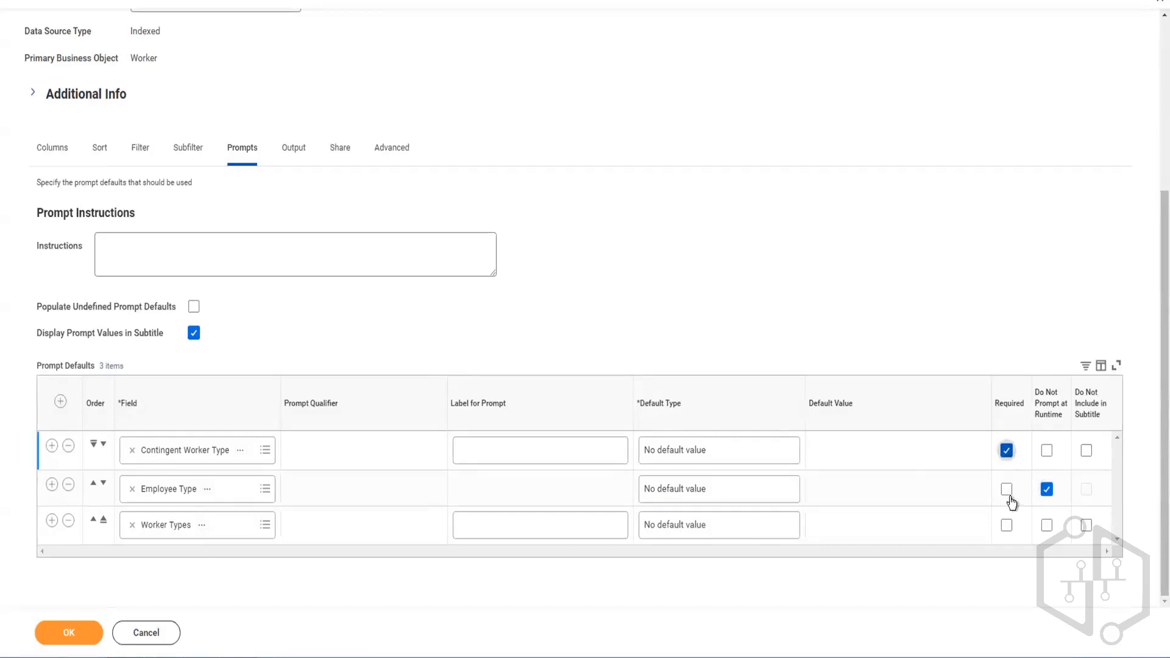
pyautogui.click(1046, 453)
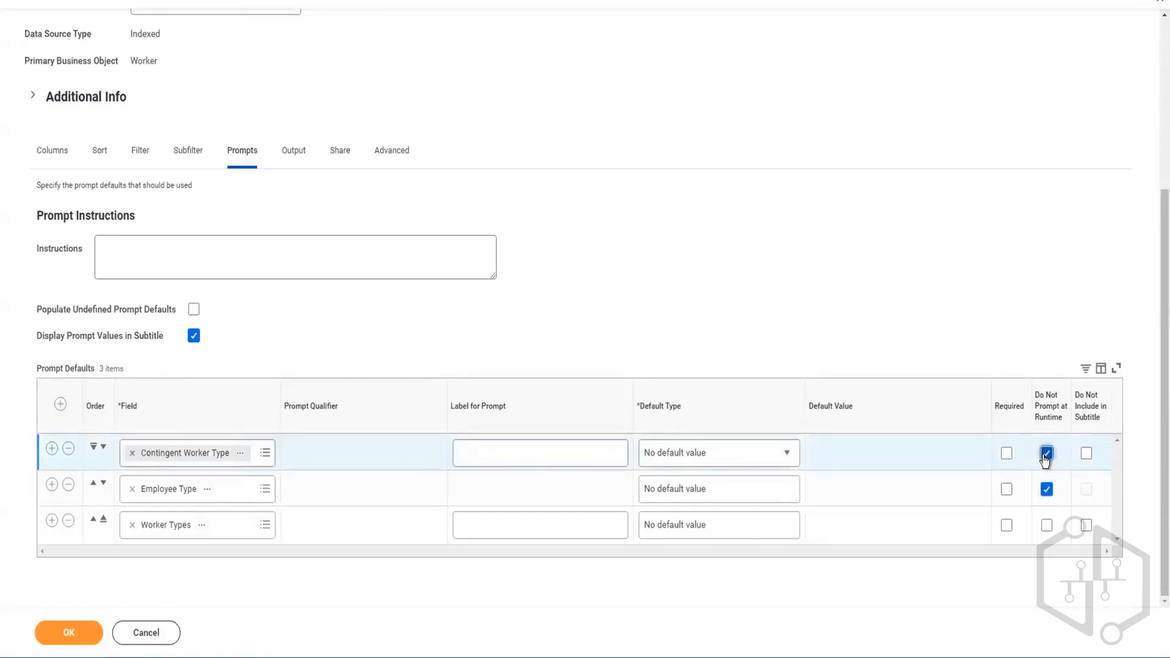
pyautogui.click(1046, 526)
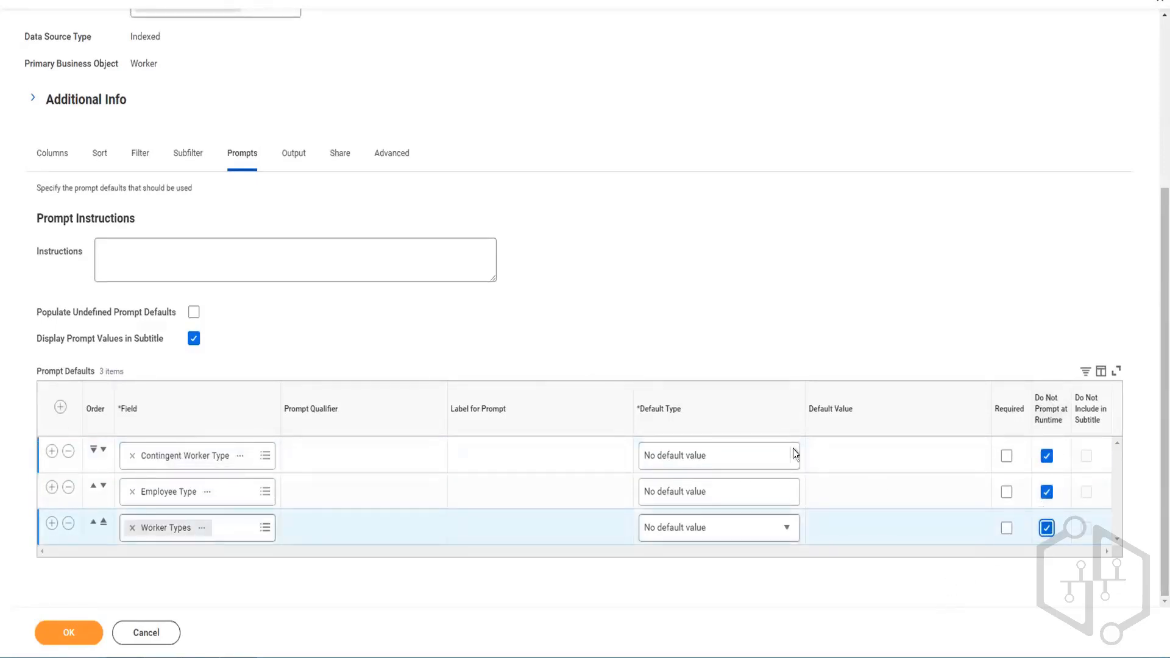
pyautogui.scroll(4, 532, 386)
pyautogui.scroll(-4, 504, 392)
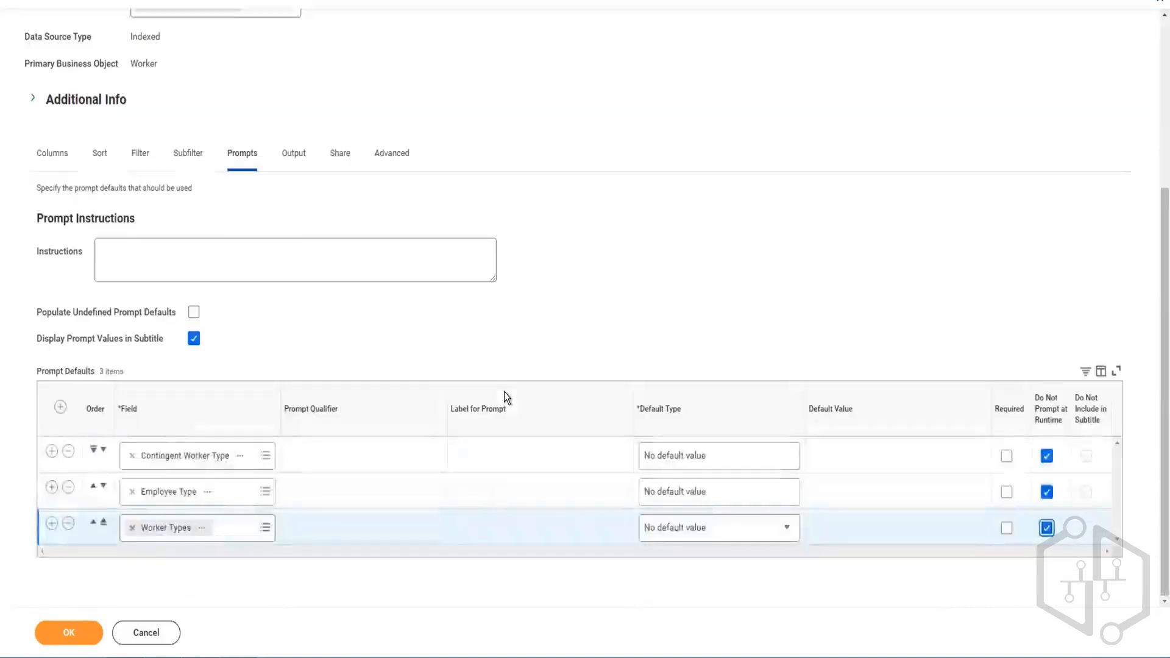
pyautogui.scroll(4, 504, 390)
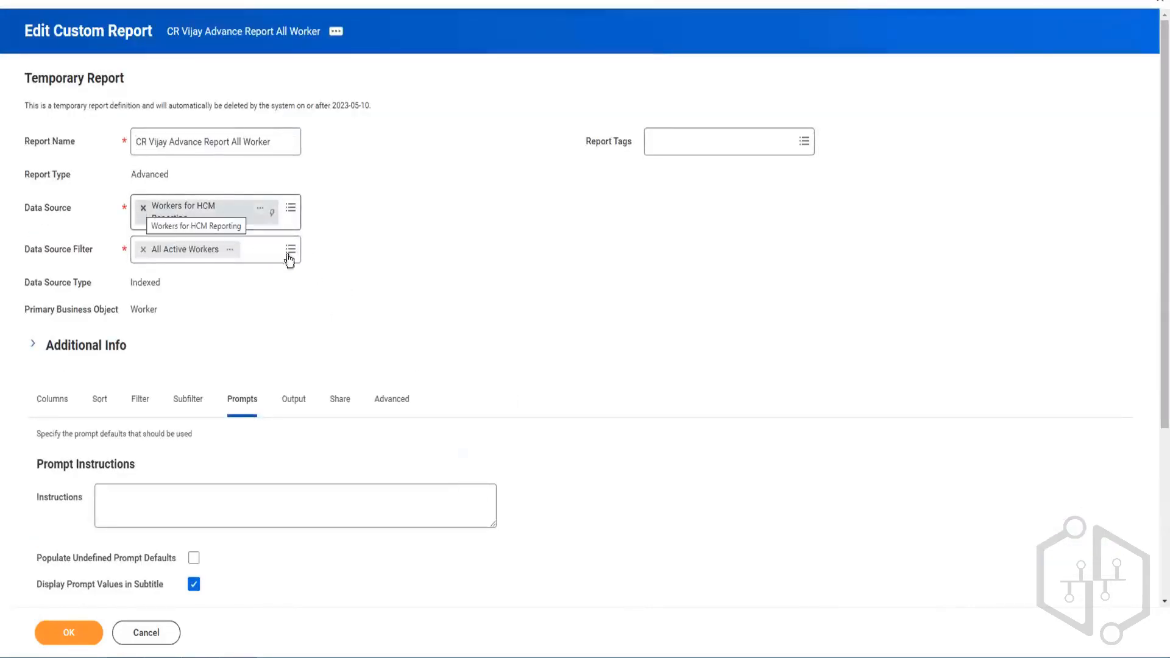
# Add a new condition row under Filter on Instances in the report's filter settings
pyautogui.scroll(-4, 353, 278)
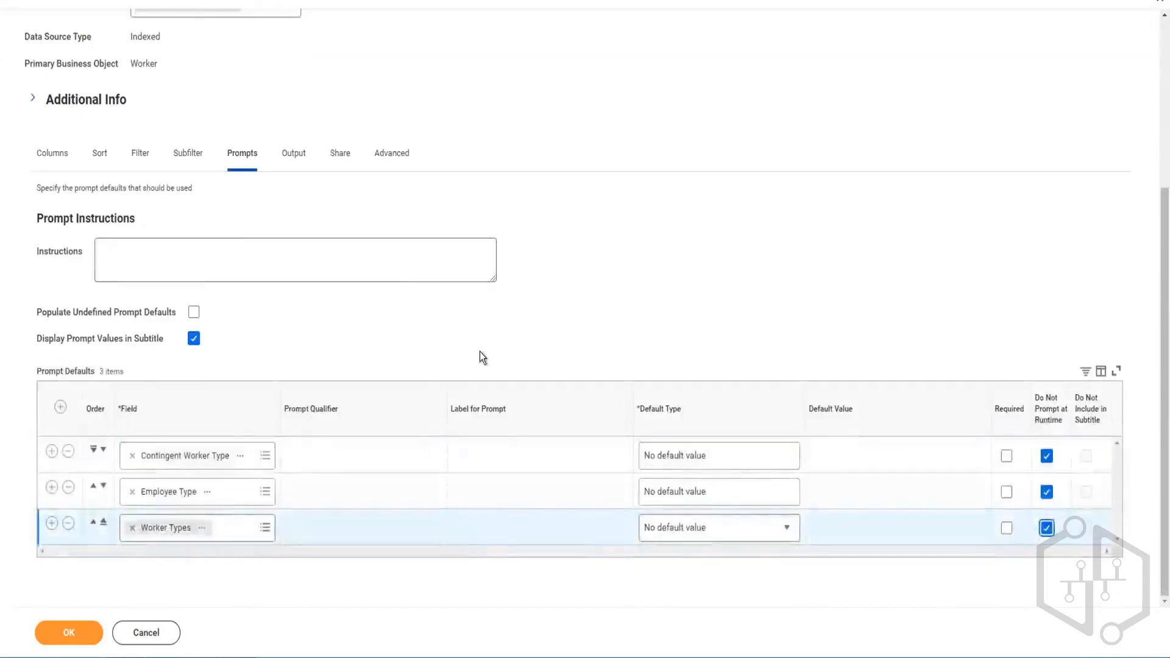
pyautogui.scroll(4, 482, 356)
pyautogui.scroll(-4, 441, 341)
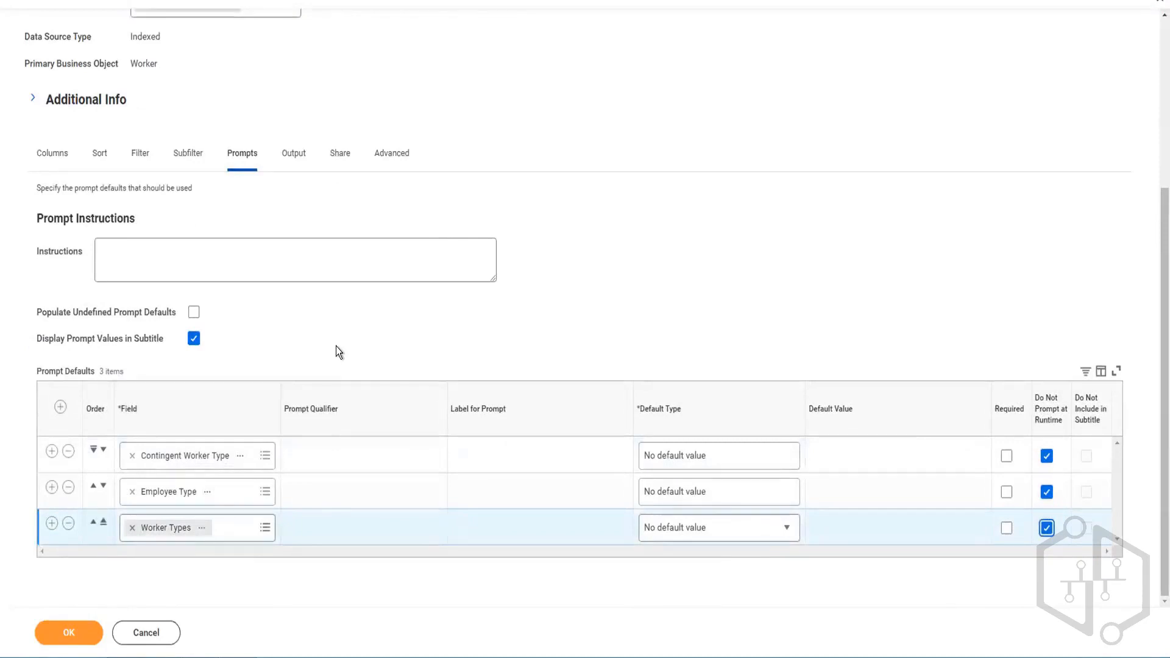
pyautogui.scroll(1, 334, 346)
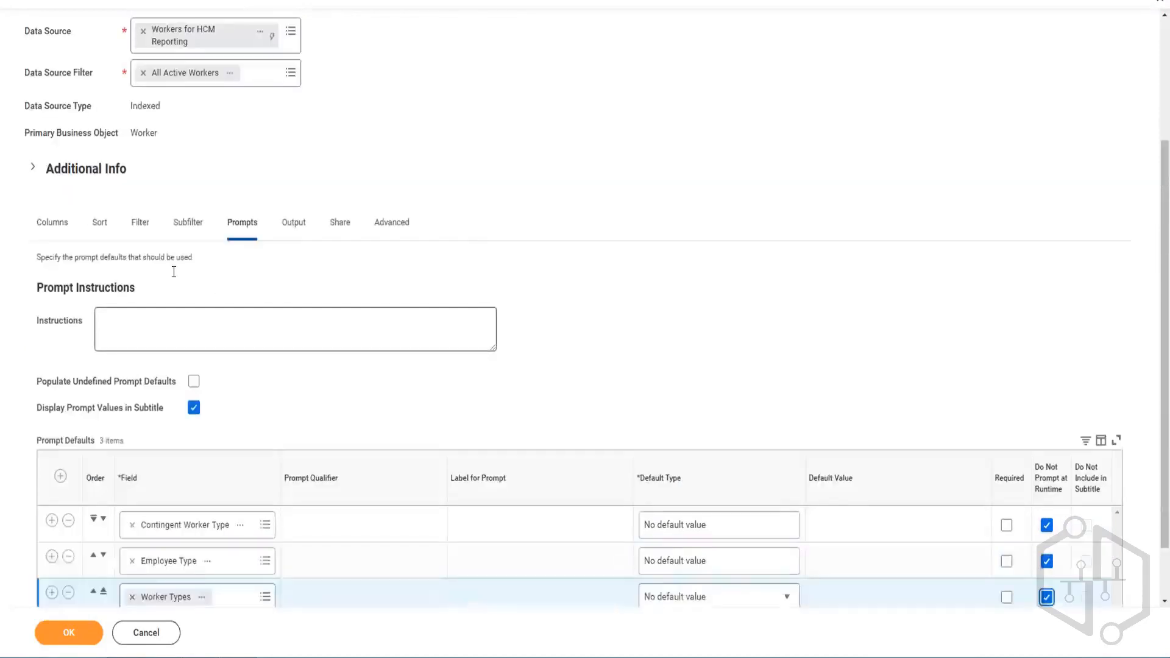
pyautogui.click(135, 224)
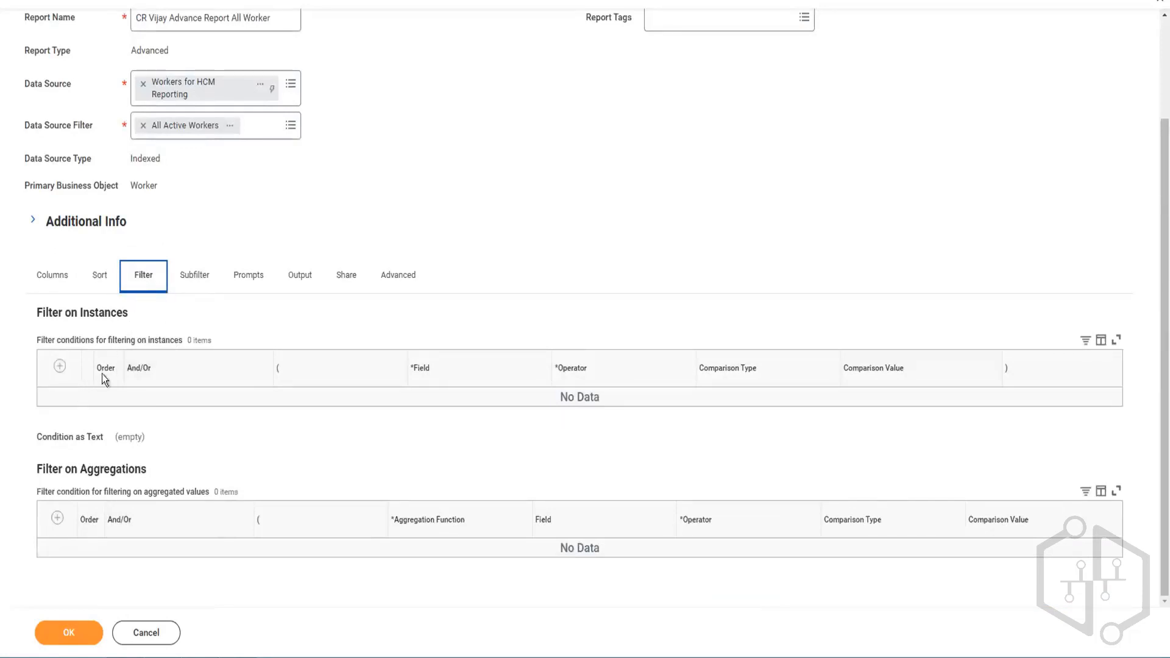
pyautogui.click(60, 366)
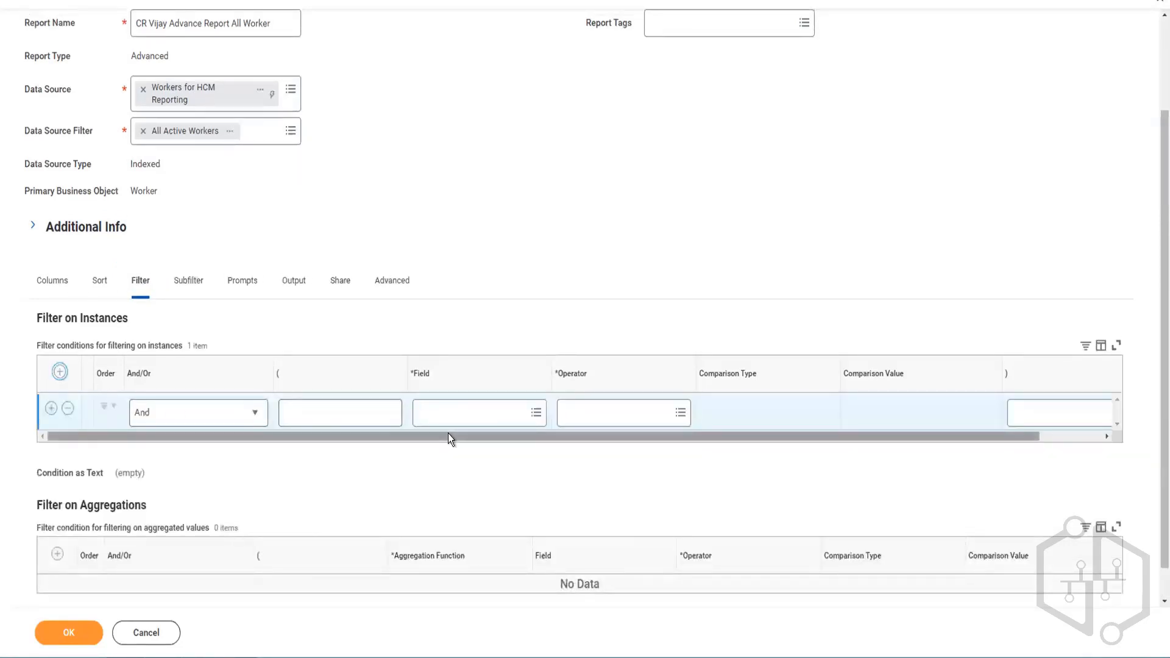
# Look through the fields on the report and search the condition's field list for "company hiera"
pyautogui.click(493, 409)
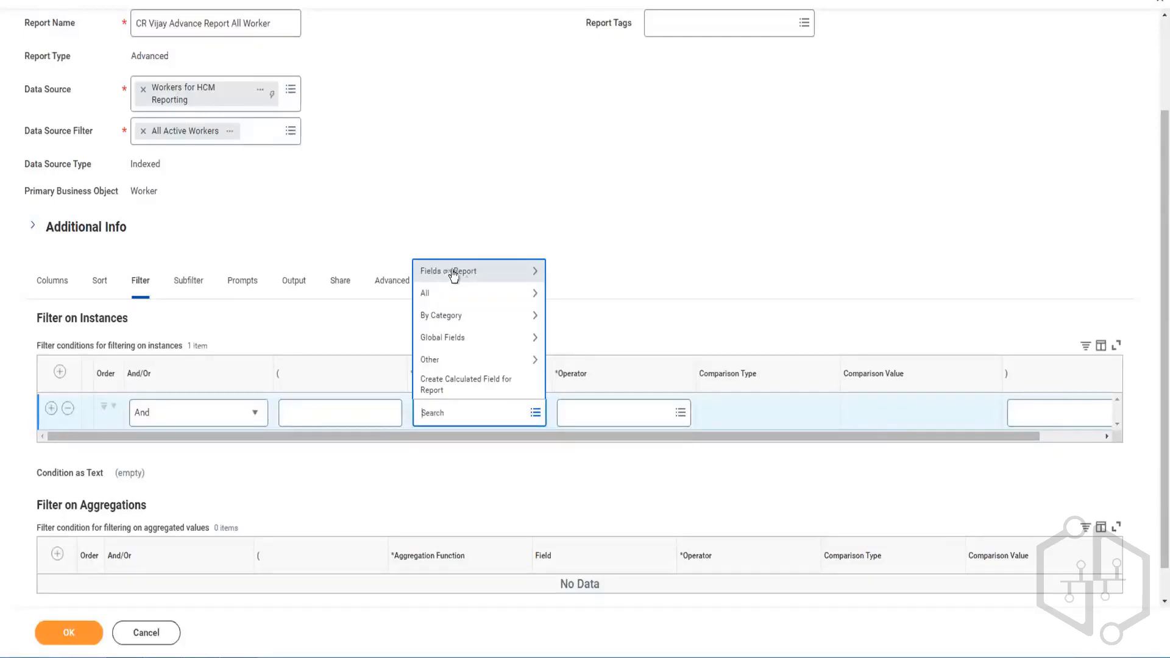
pyautogui.click(470, 275)
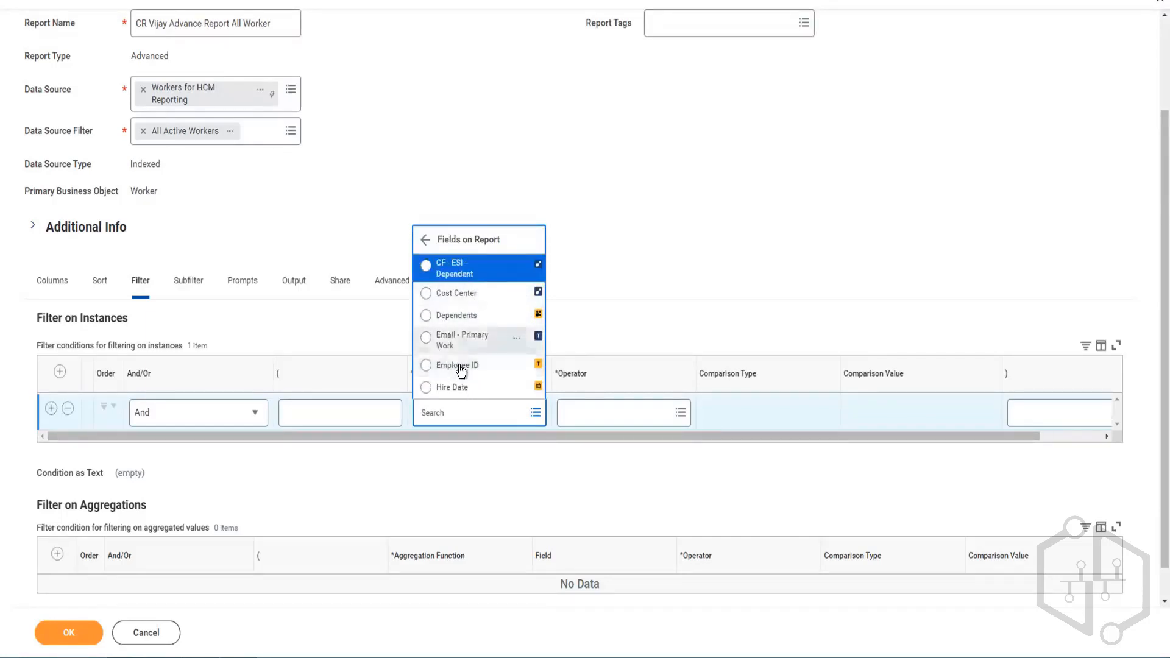
pyautogui.click(425, 242)
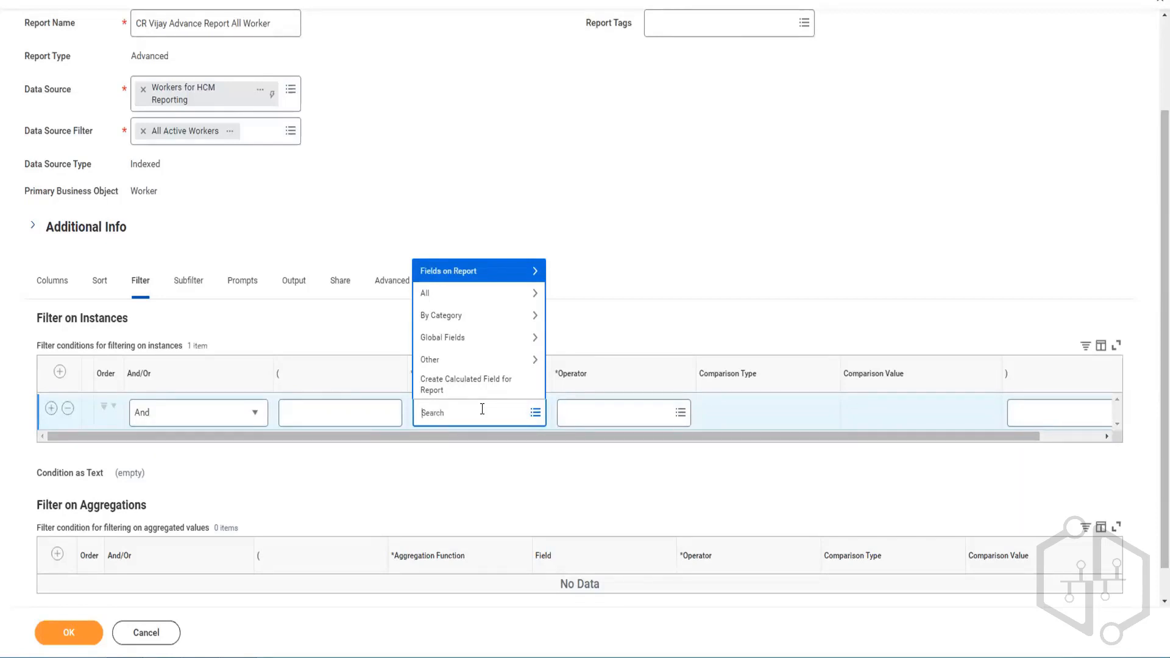
pyautogui.write('ema')
pyautogui.press('BackSpace')
pyautogui.press('BackSpace')
pyautogui.press('BackSpace')
pyautogui.press('BackSpace')
pyautogui.press('BackSpace')
pyautogui.write('company hiera')
pyautogui.press('Return')
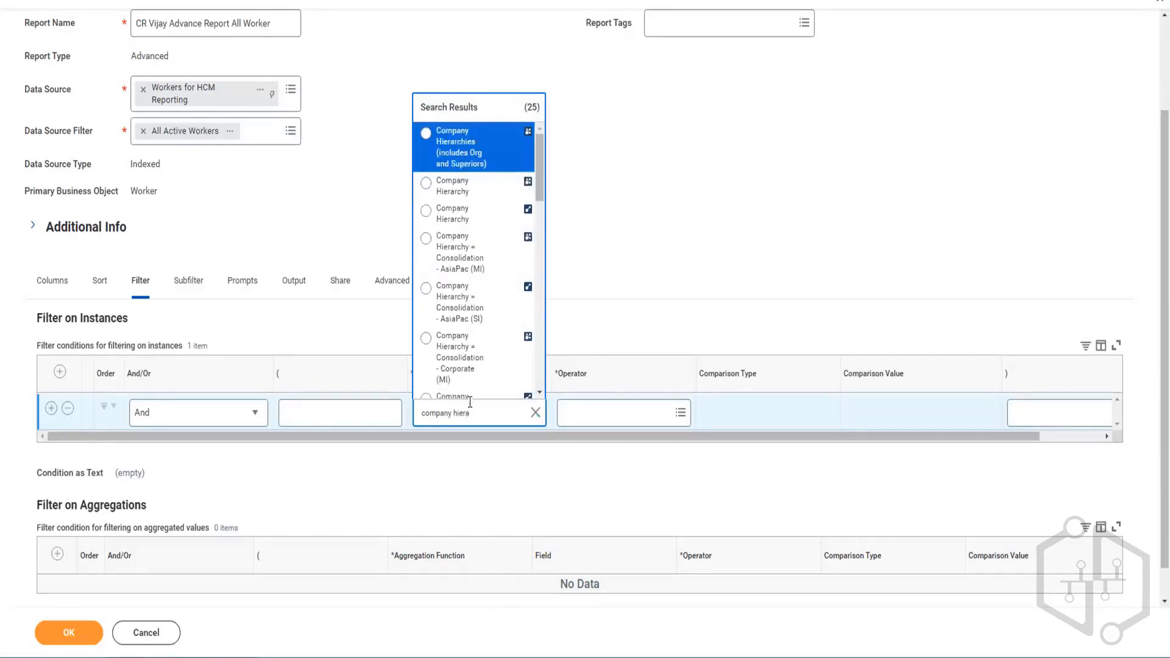
# Compare the details of the two Company Hierarchy fields and choose the one based on the Worker business object
pyautogui.click(507, 213)
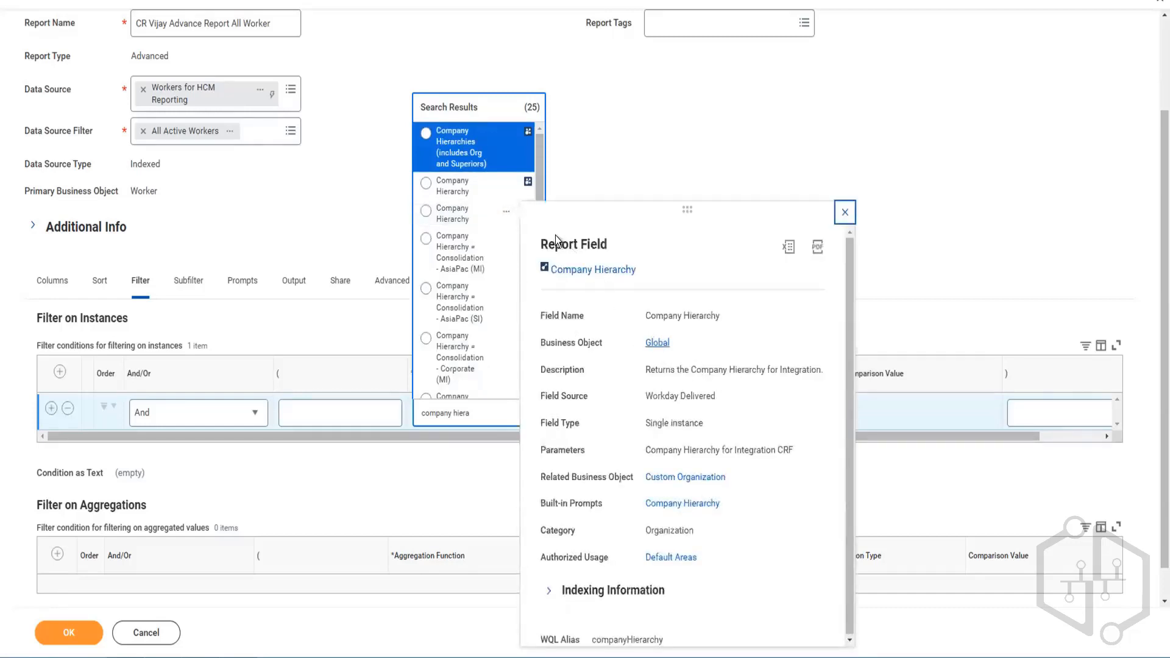
pyautogui.click(507, 186)
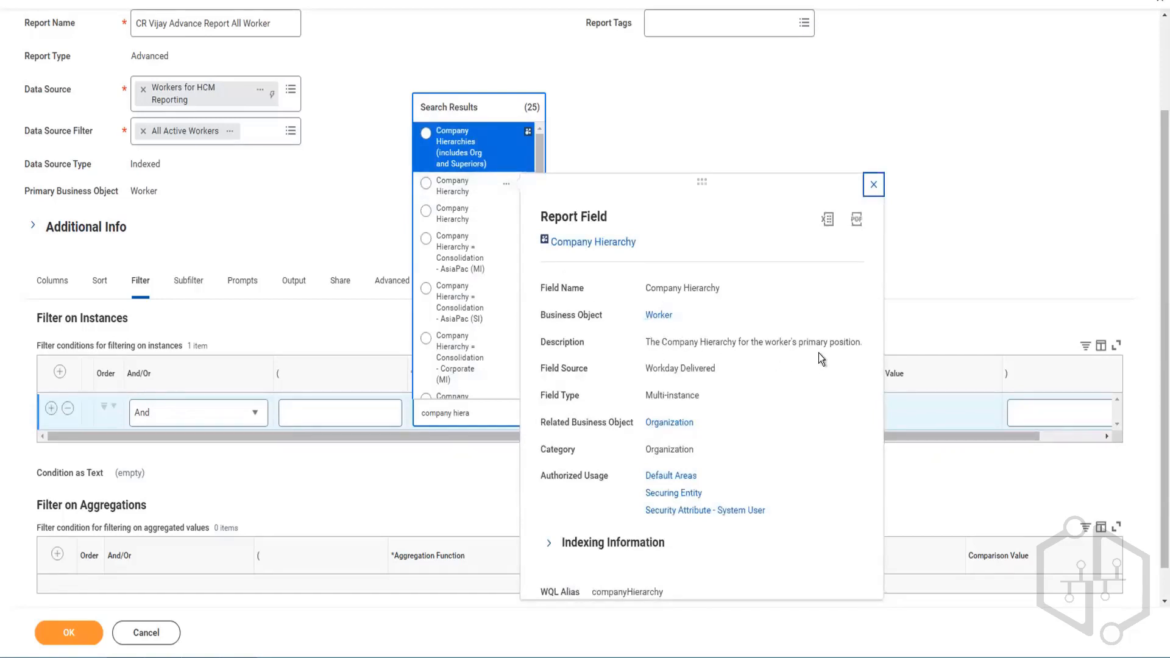
pyautogui.click(426, 185)
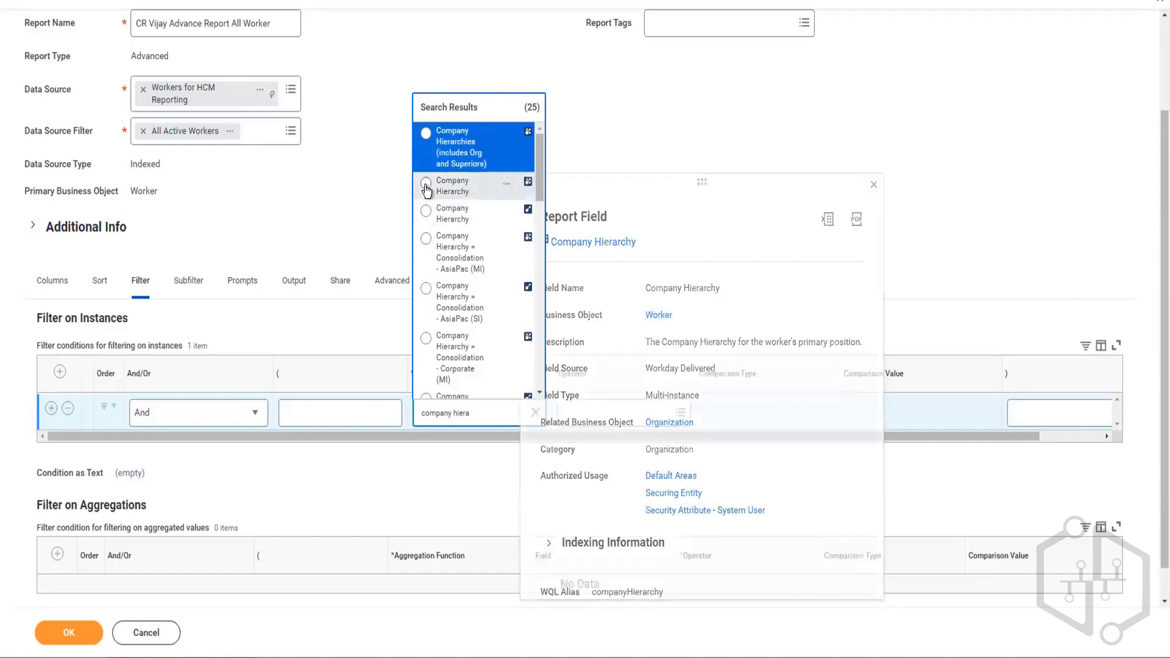
pyautogui.click(451, 191)
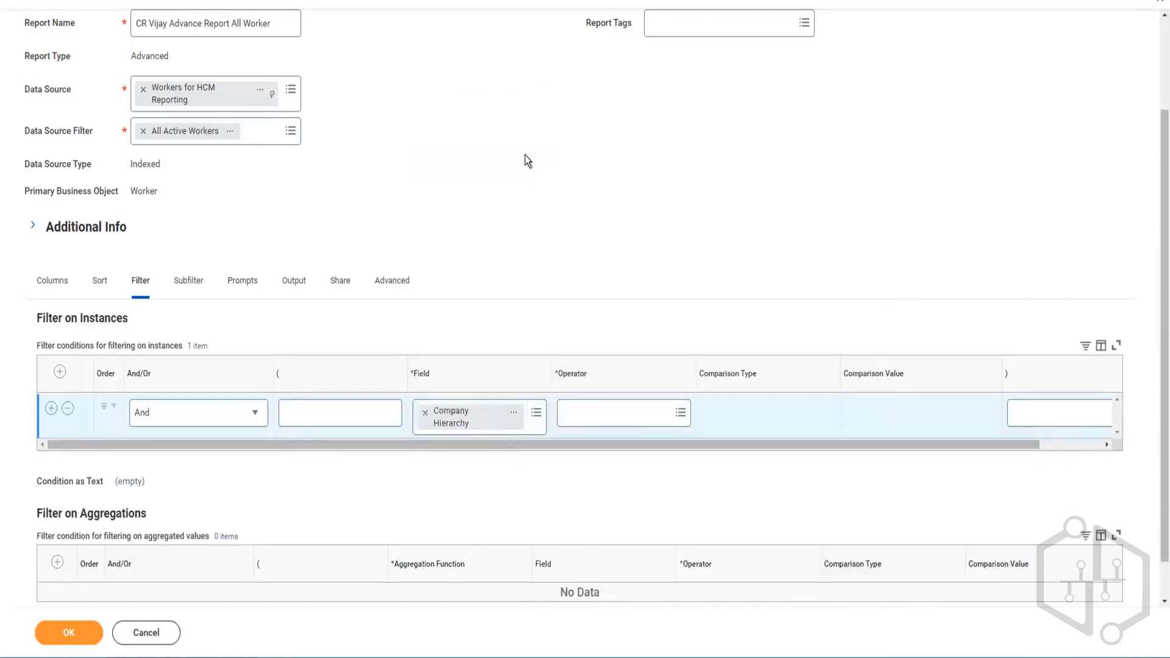
# Review the available operators and set the Company Hierarchy condition's operator to any in the selection list
pyautogui.click(611, 409)
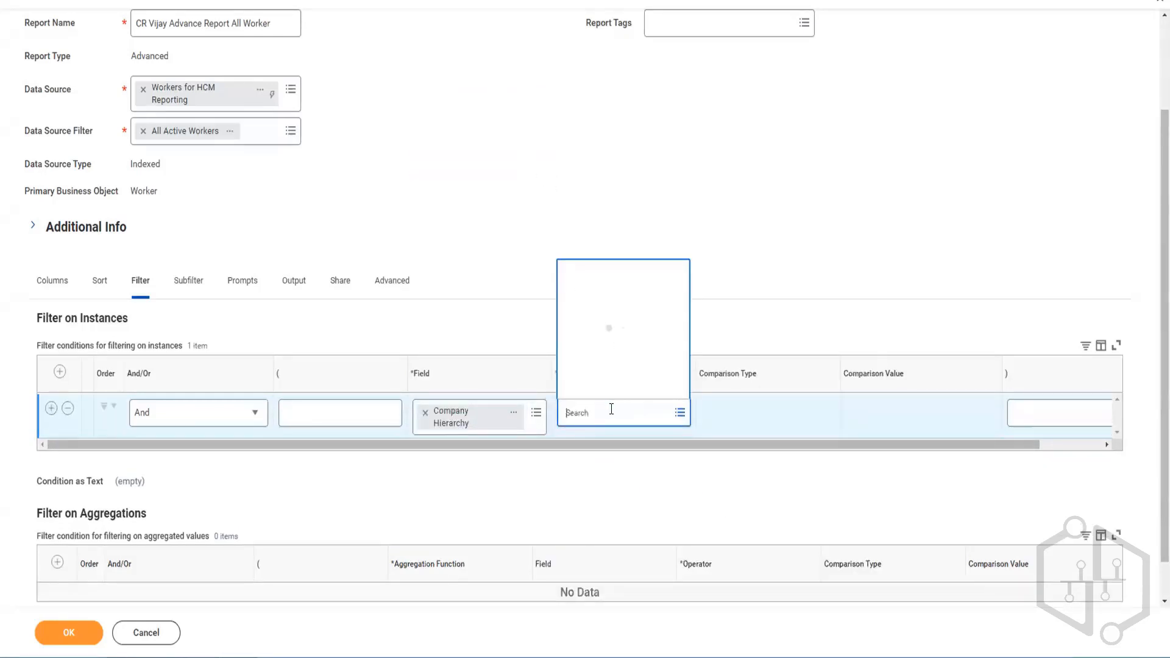
pyautogui.click(539, 278)
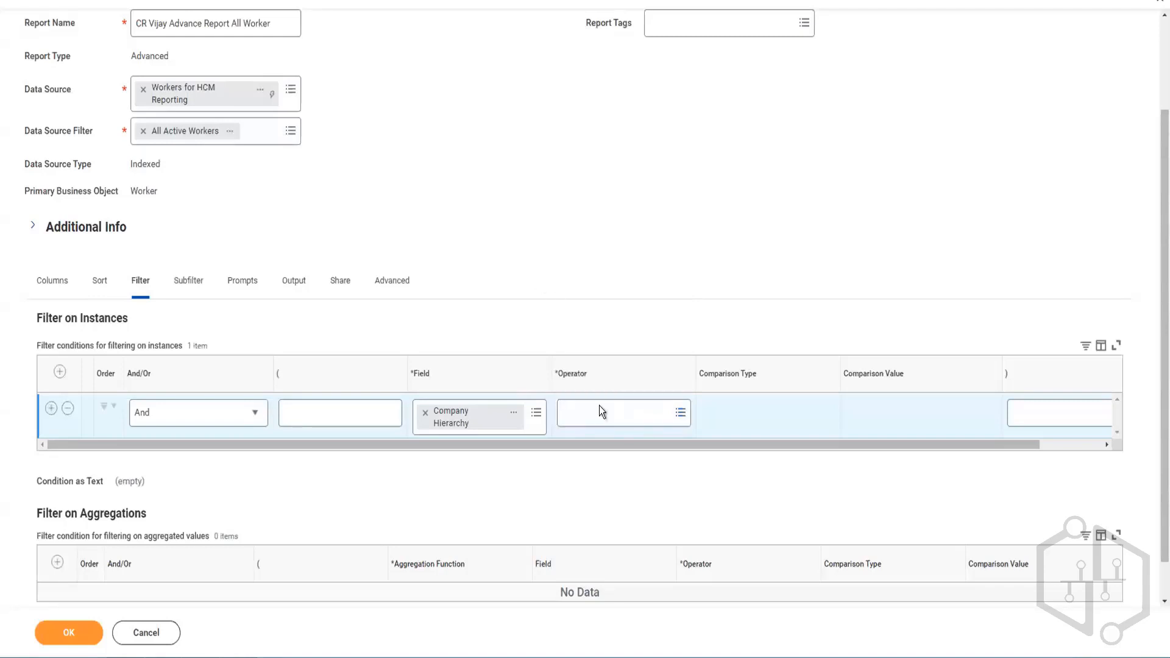
pyautogui.click(596, 423)
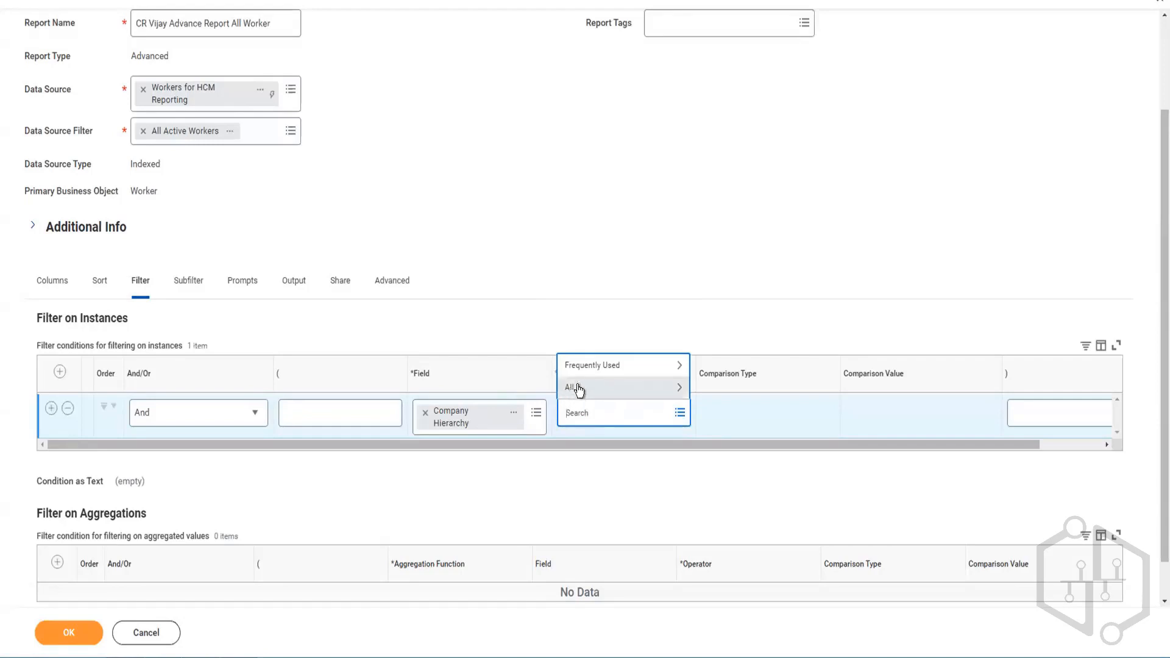
pyautogui.click(578, 388)
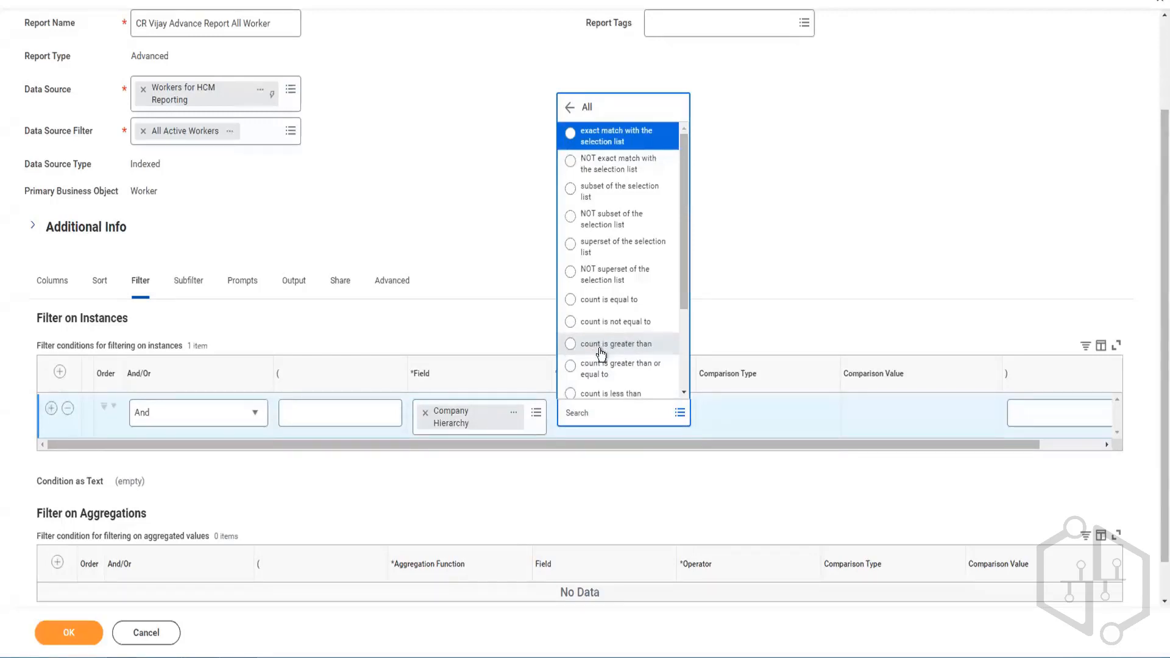
pyautogui.scroll(-2, 599, 350)
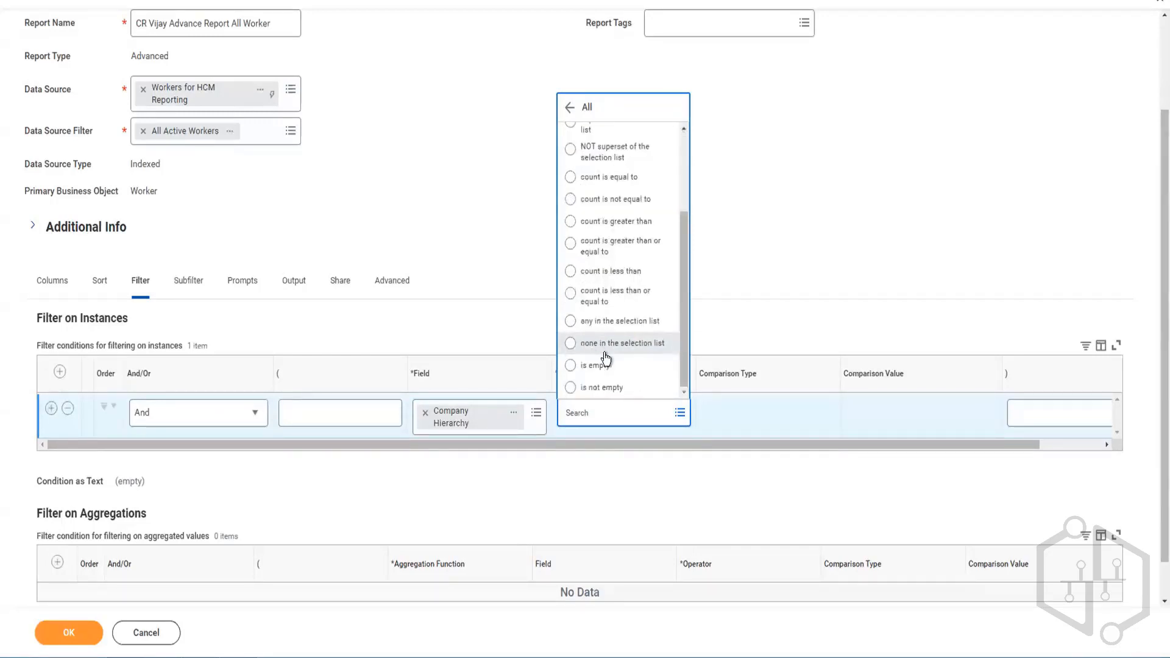
pyautogui.click(515, 415)
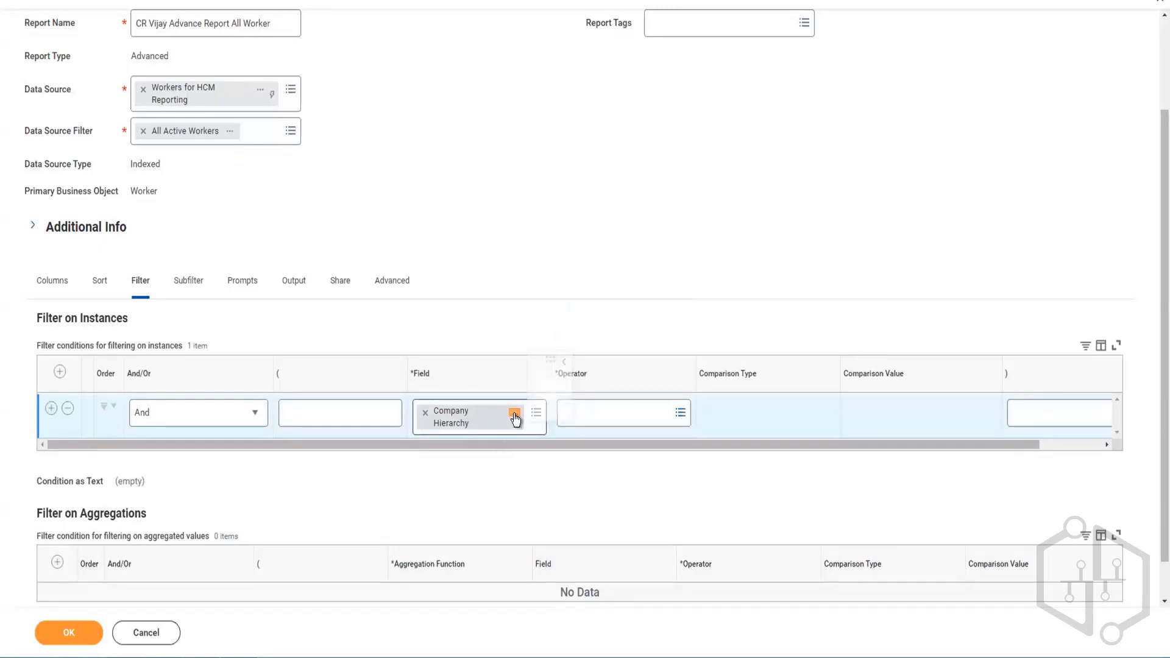
pyautogui.click(488, 236)
pyautogui.click(648, 412)
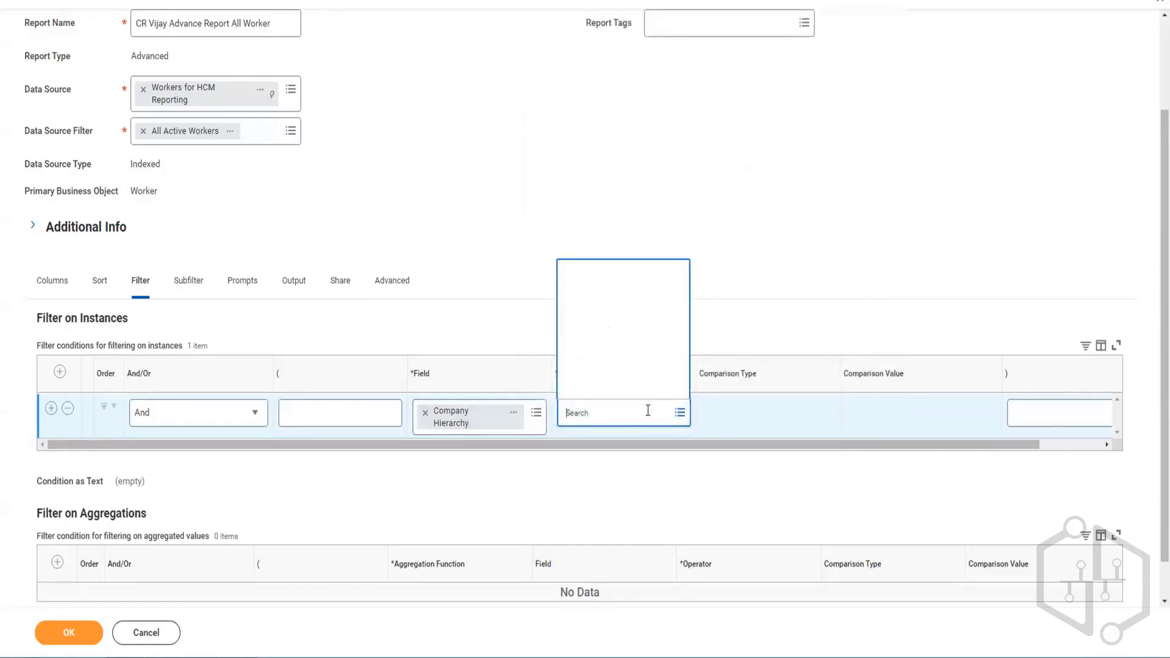
pyautogui.click(592, 387)
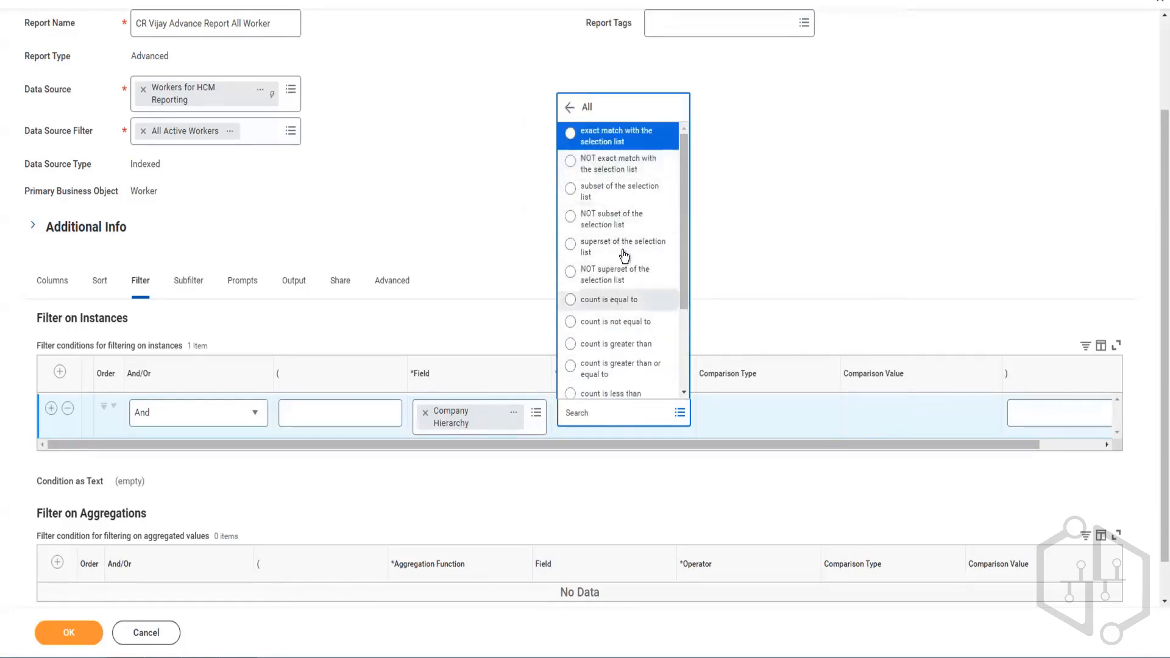
pyautogui.scroll(-2, 609, 323)
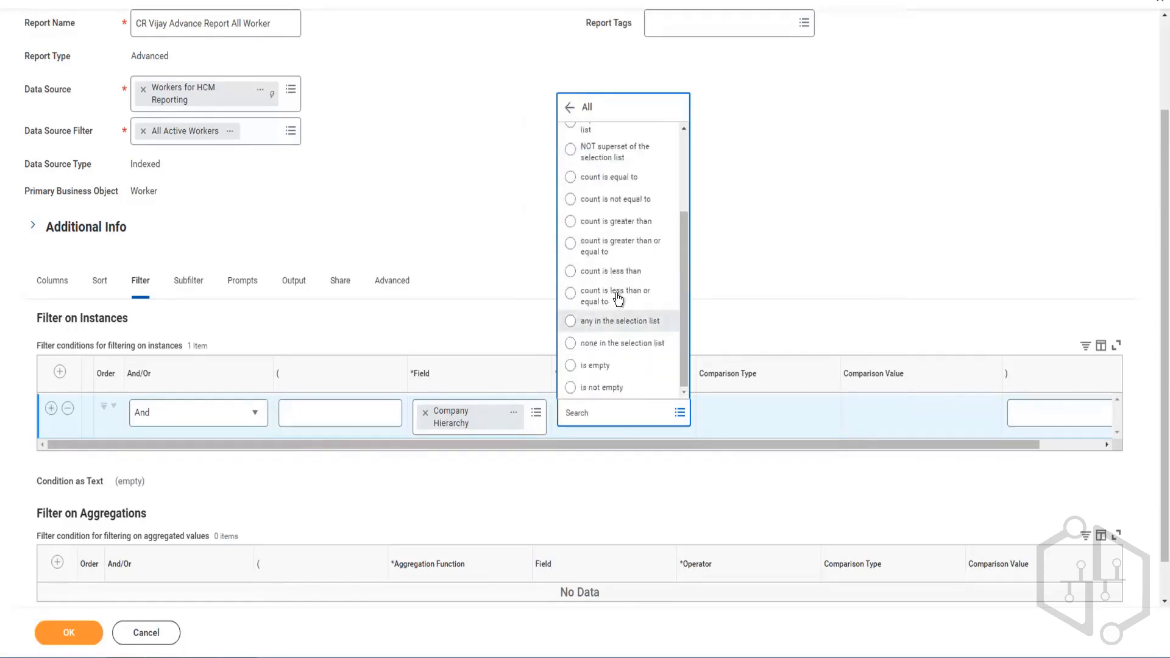
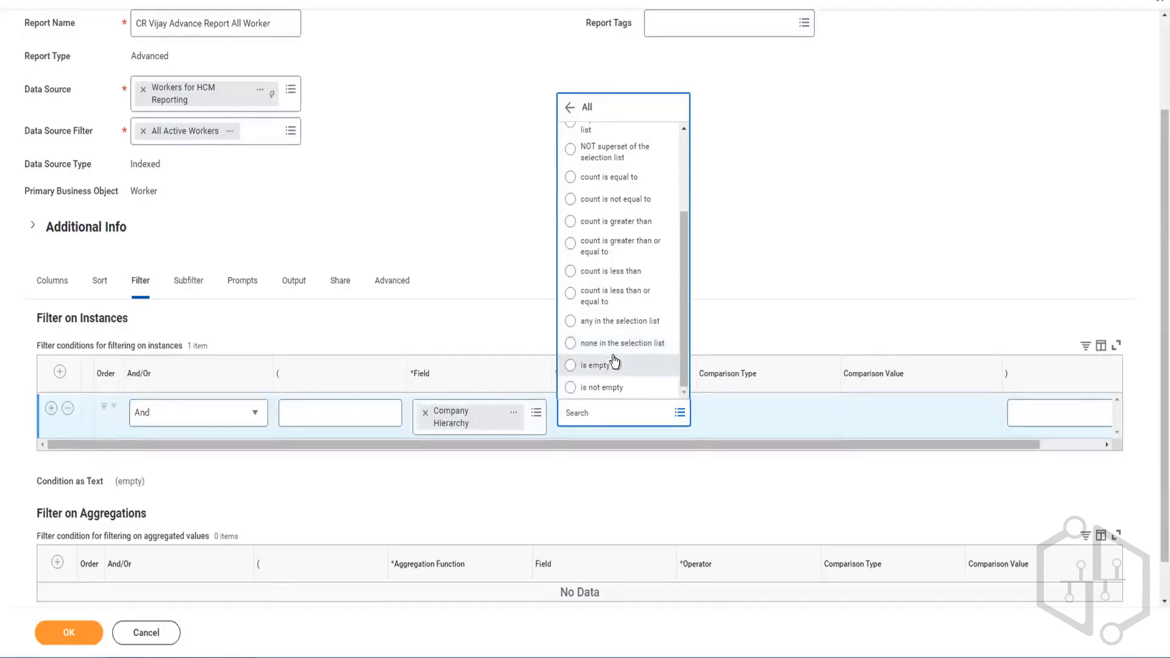
pyautogui.click(565, 326)
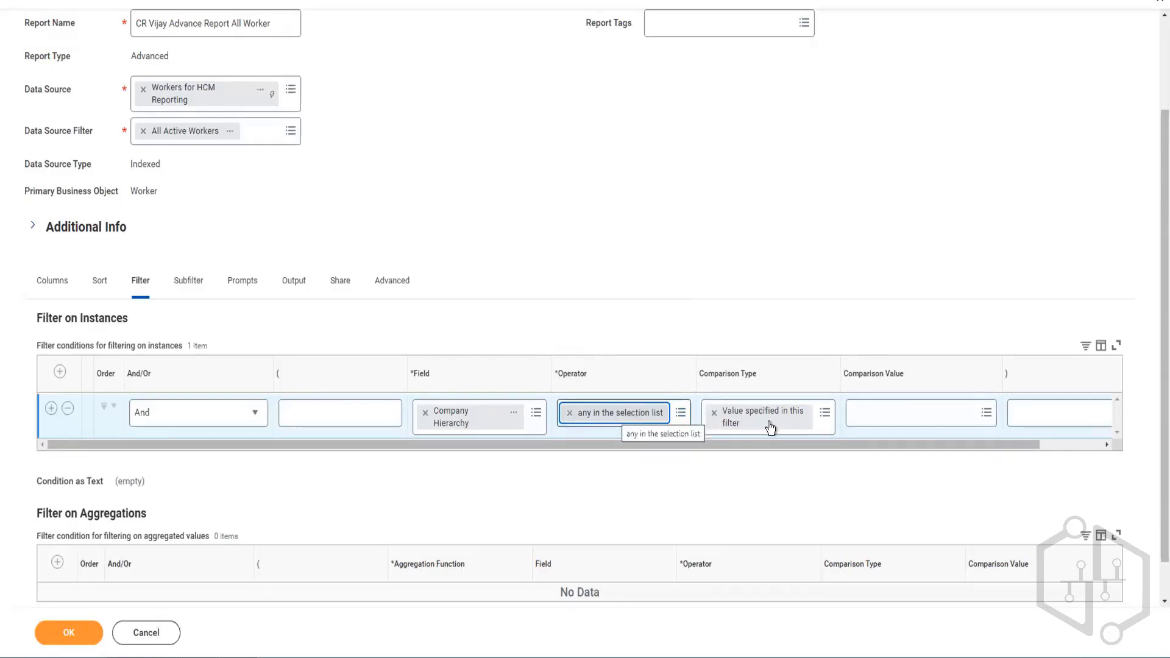
# Review all comparison type options for the Company Hierarchy condition, keeping Value specified in this filter
pyautogui.click(825, 413)
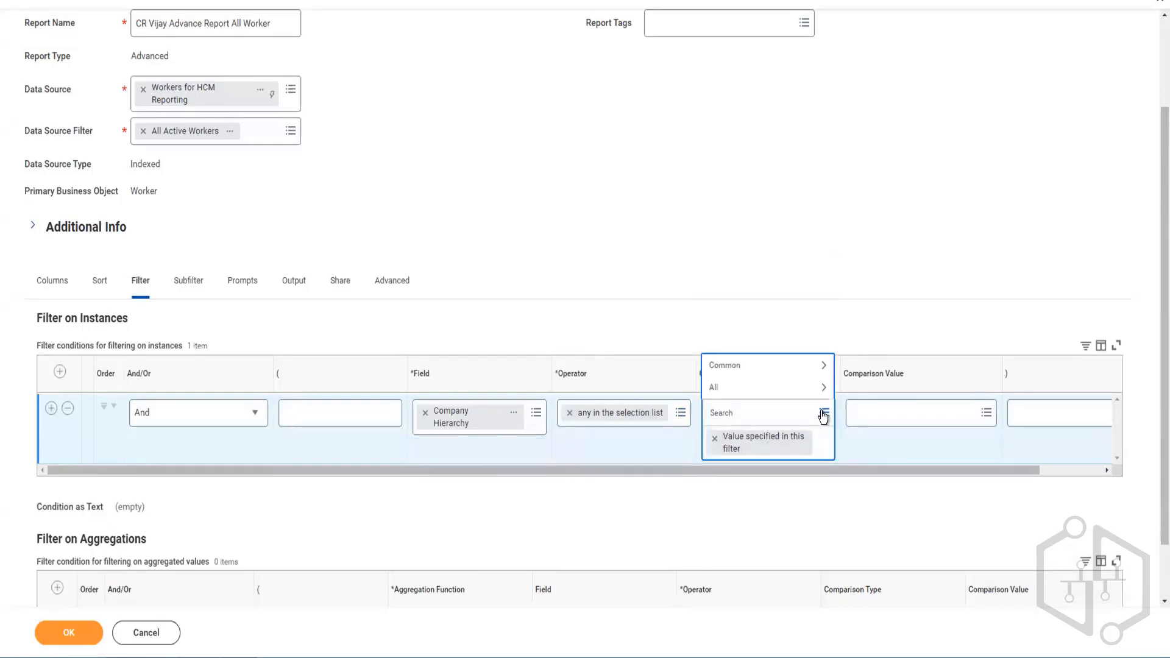
pyautogui.click(726, 388)
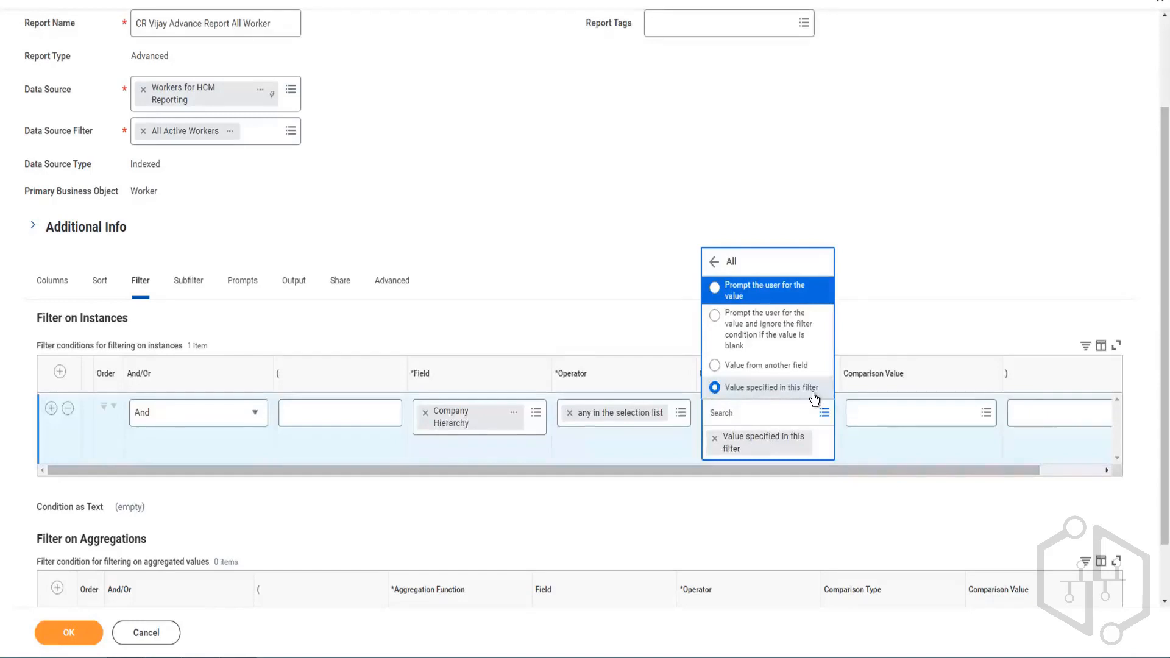
pyautogui.click(900, 424)
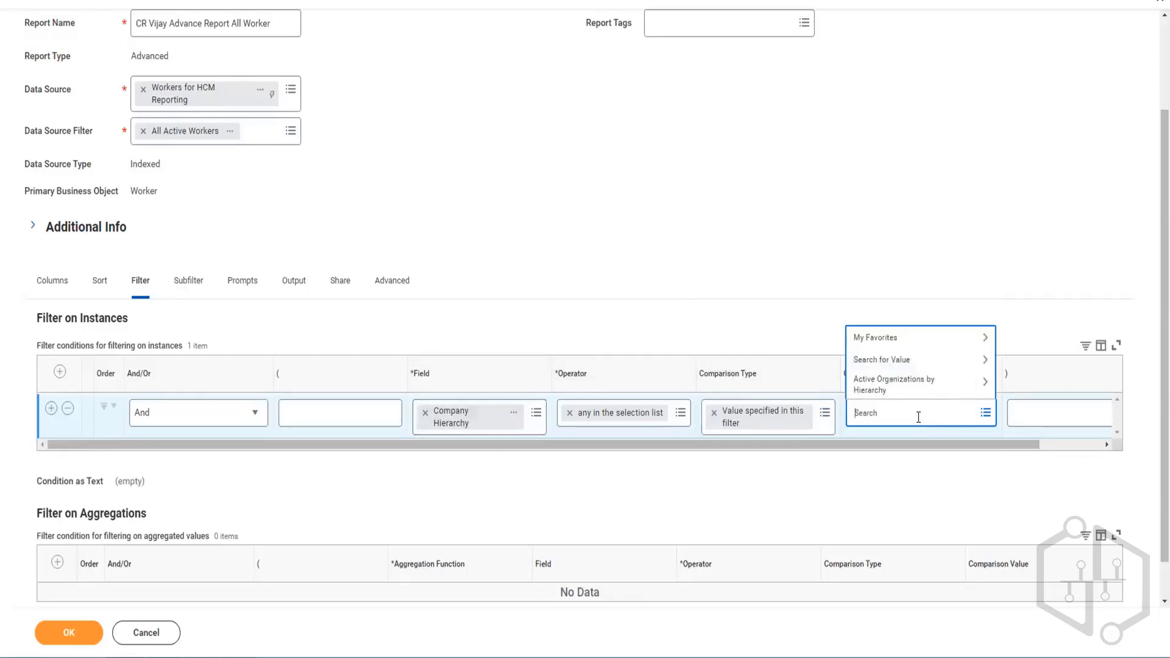
pyautogui.click(826, 419)
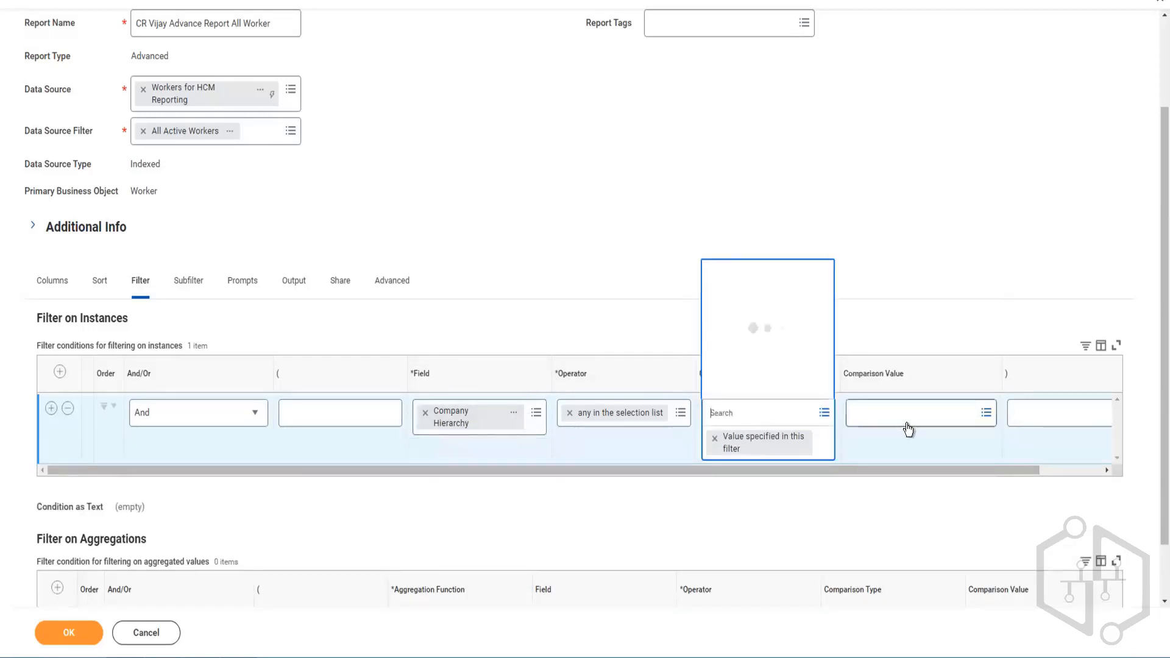
# Browse the condition's comparison values through Active Organizations by Hierarchy, examining the Company Hierarchy groups and the contents of the first one
pyautogui.click(906, 418)
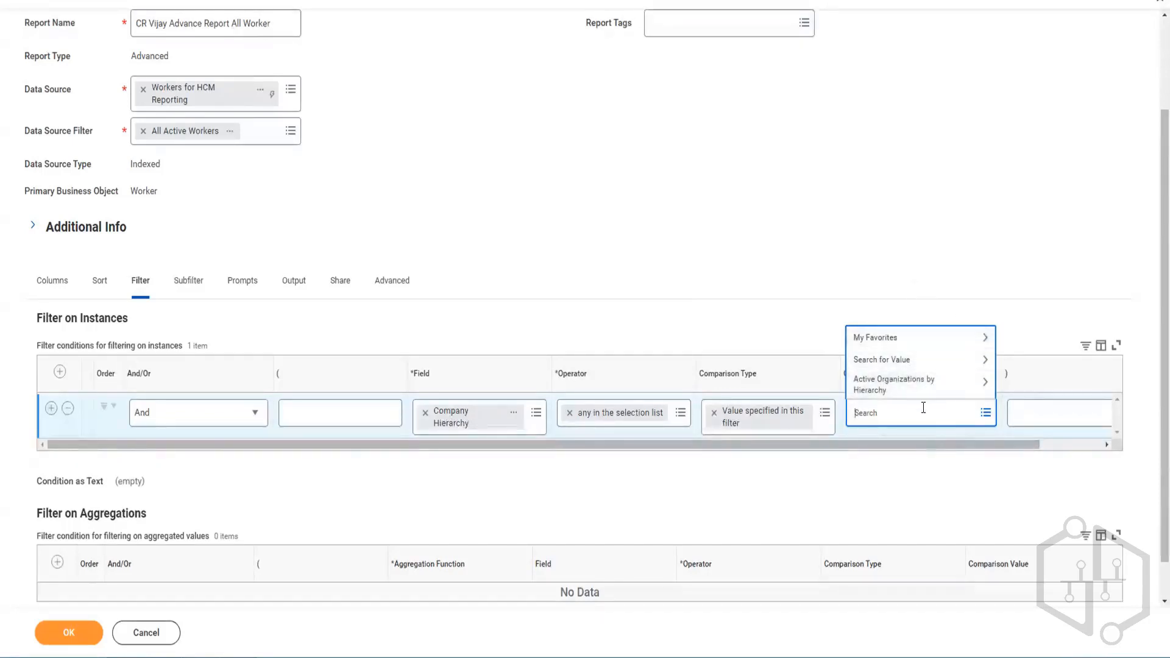
pyautogui.click(904, 362)
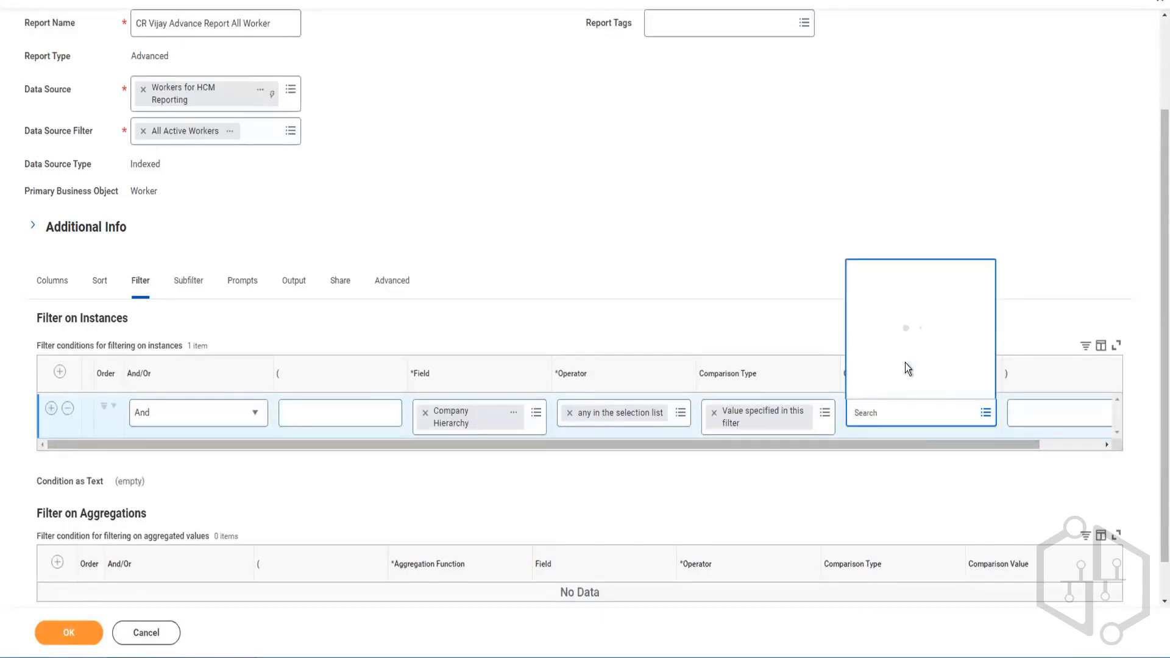
pyautogui.click(858, 362)
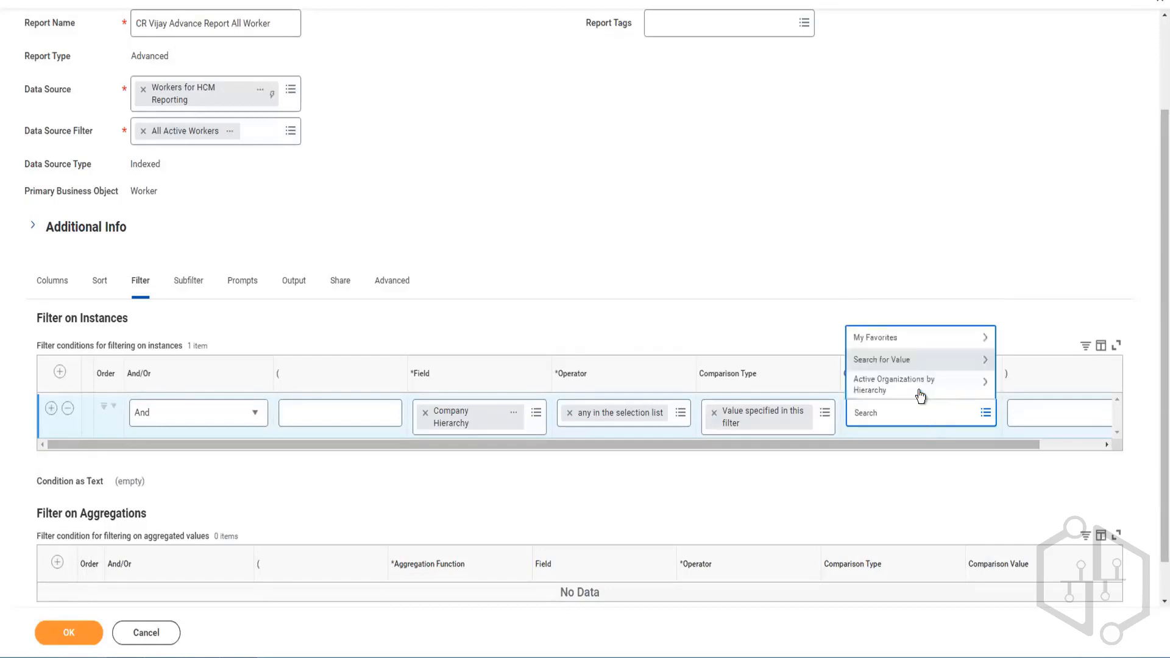
pyautogui.click(956, 387)
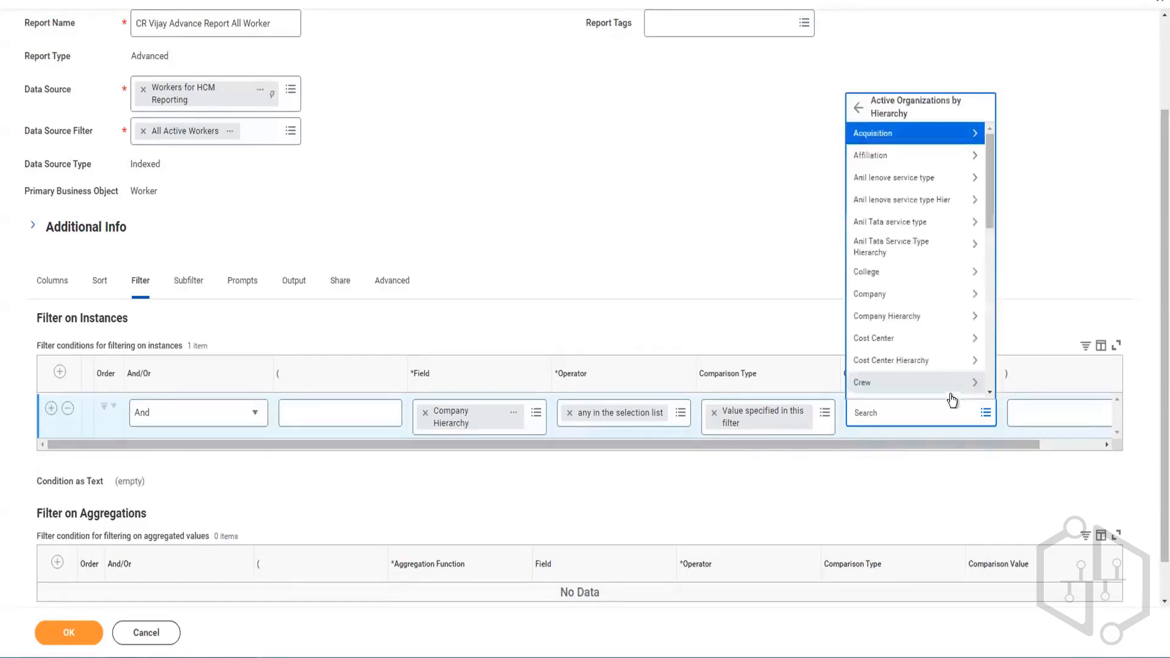
pyautogui.click(898, 316)
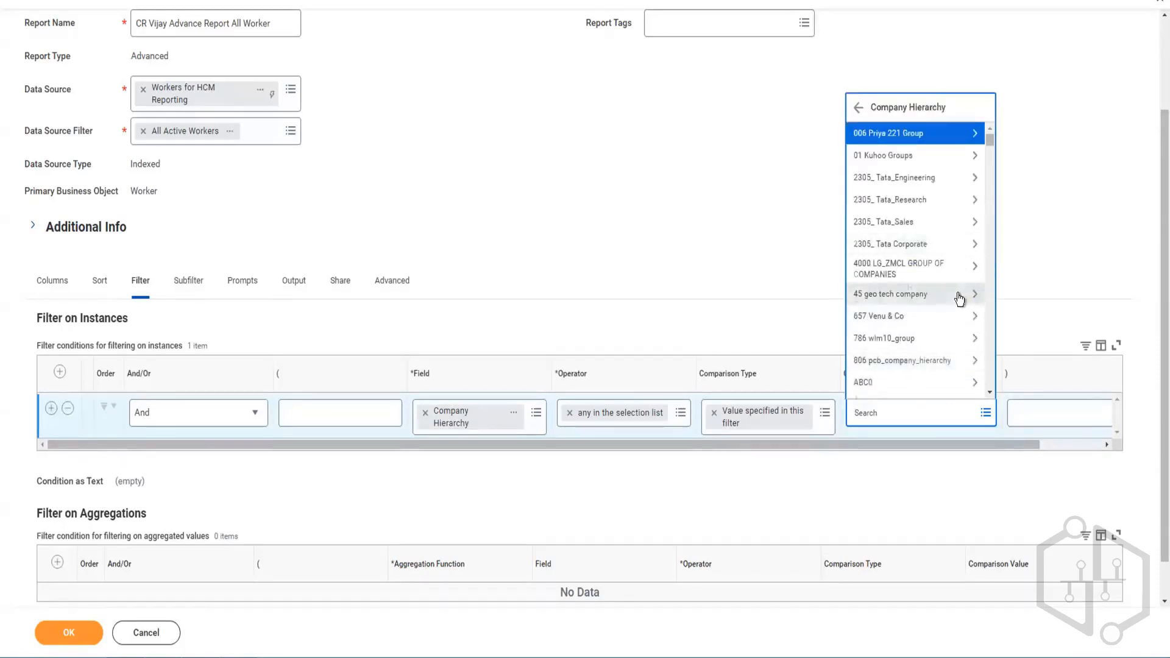
pyautogui.scroll(-5, 956, 296)
pyautogui.scroll(5, 955, 292)
pyautogui.scroll(-4, 952, 294)
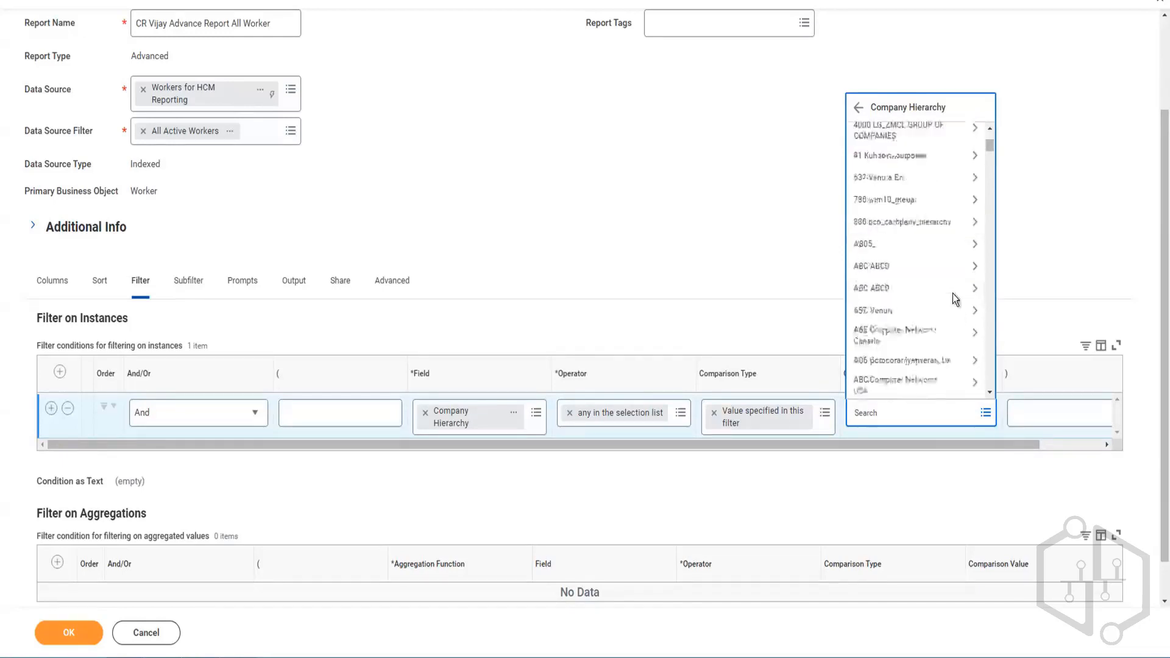
pyautogui.scroll(-5, 954, 297)
pyautogui.scroll(10, 955, 298)
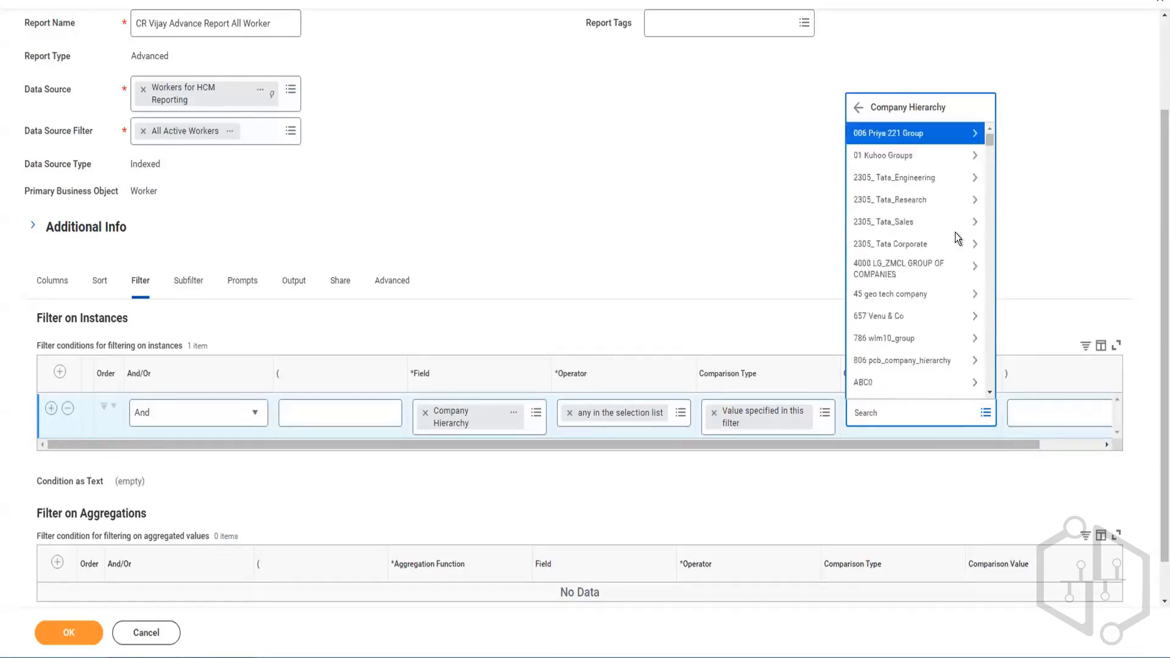
pyautogui.click(960, 134)
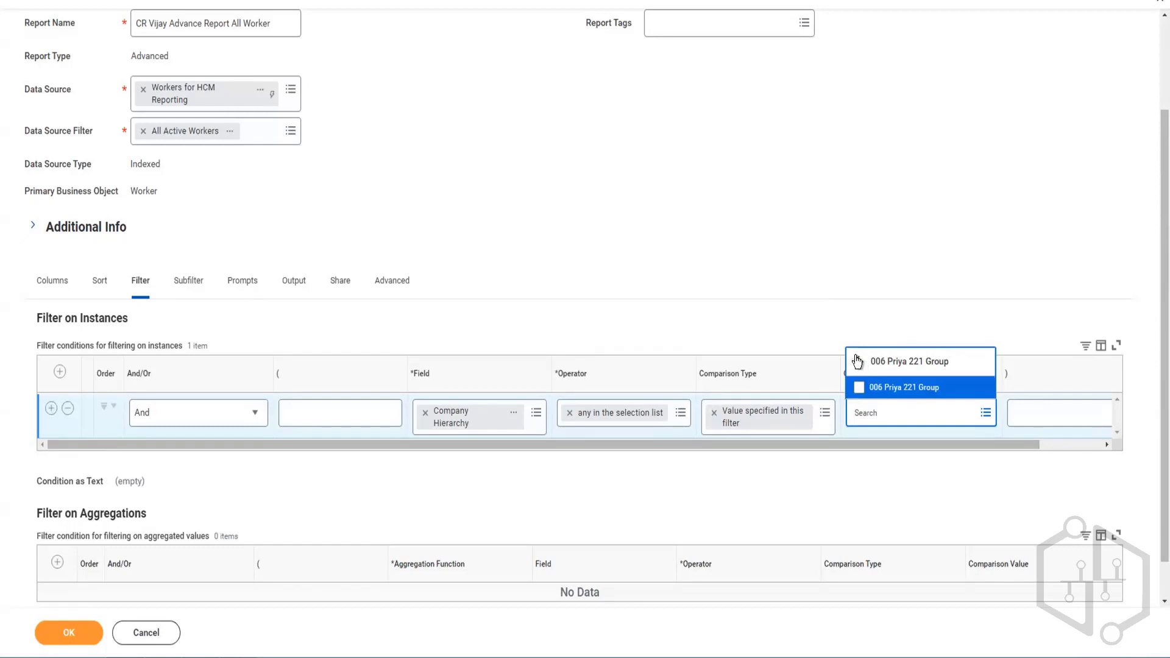
pyautogui.click(860, 364)
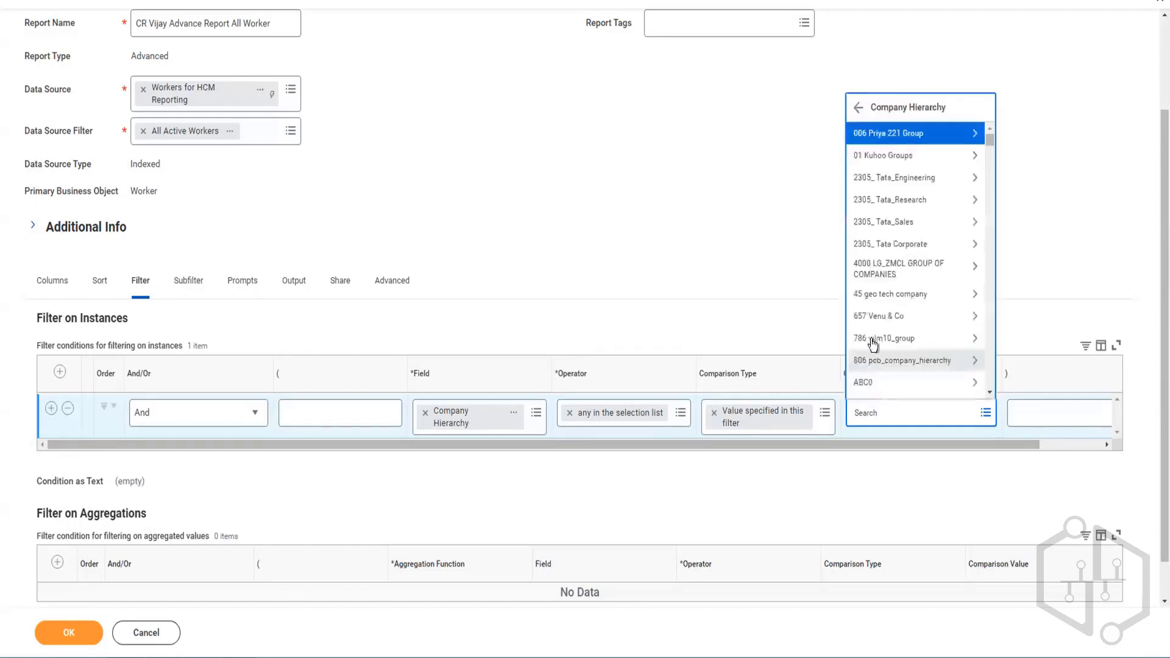
pyautogui.click(856, 107)
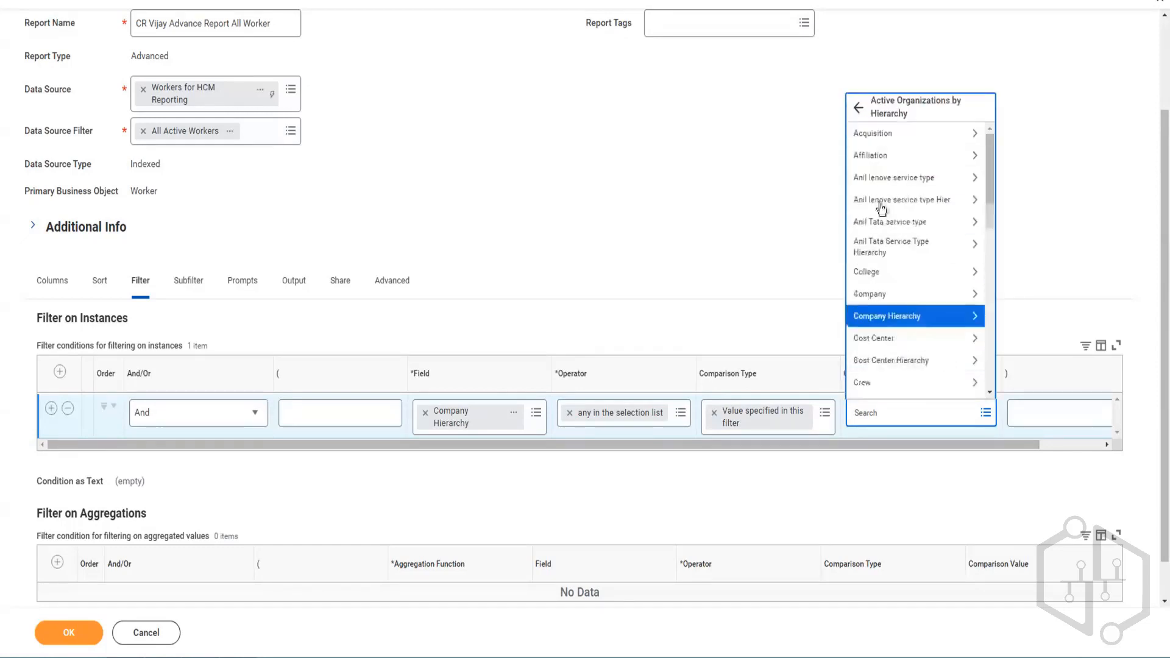
pyautogui.click(908, 316)
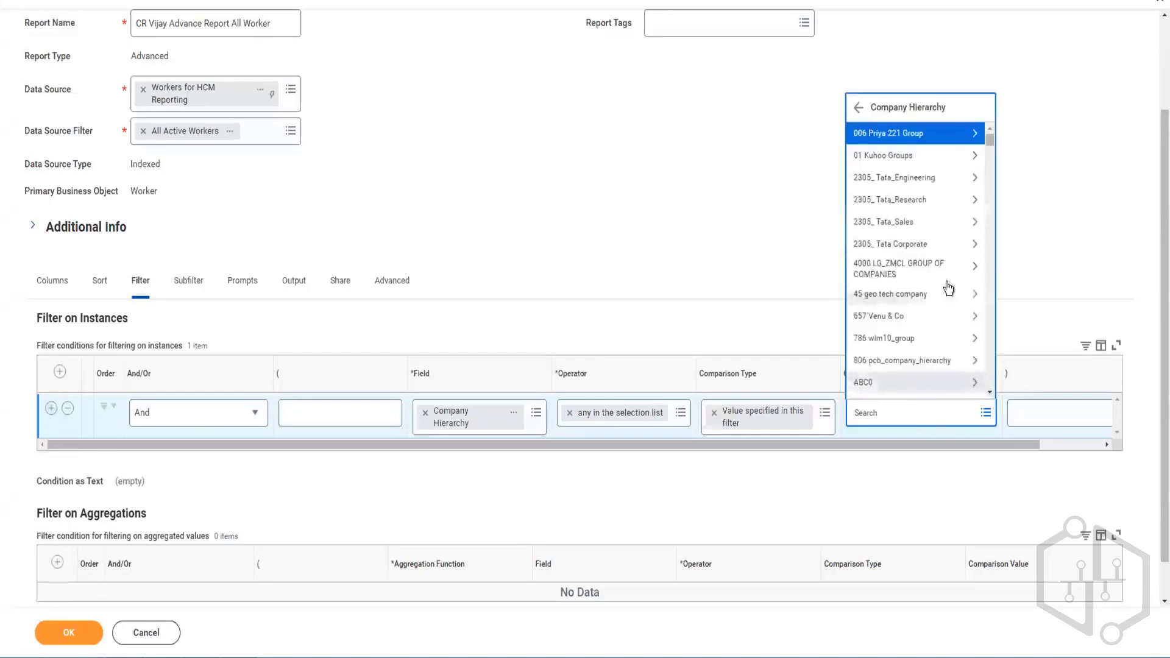
# Choose 45 geo tech company and ABE Computer Networks, UK as comparison values for the Company Hierarchy condition
pyautogui.click(952, 296)
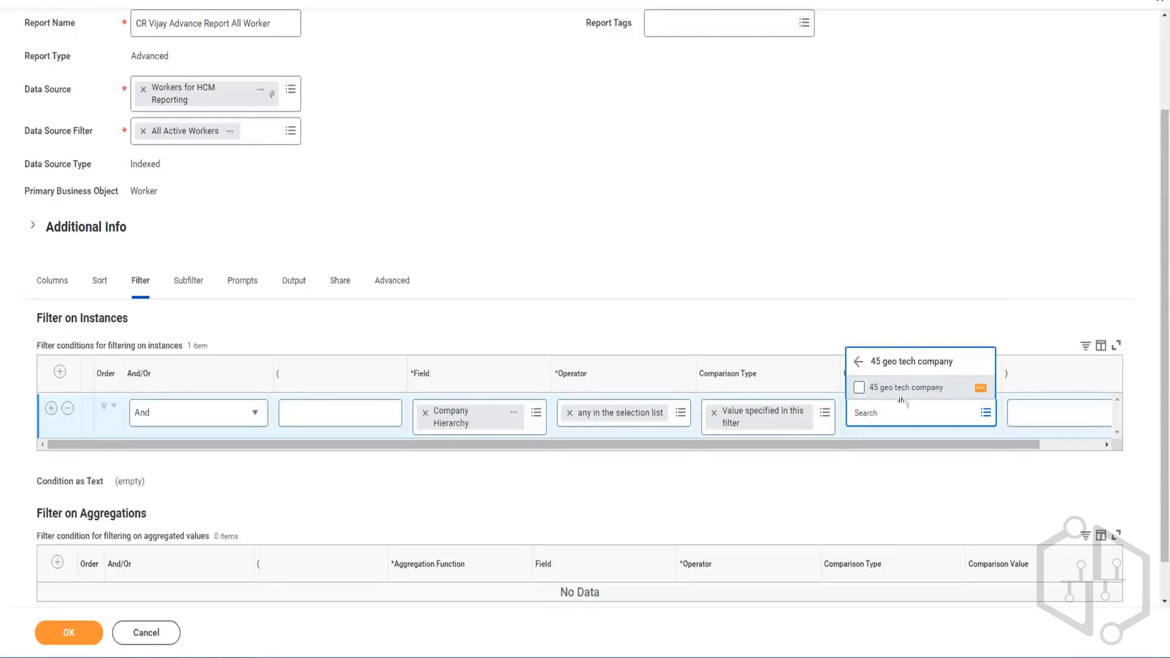
pyautogui.click(865, 391)
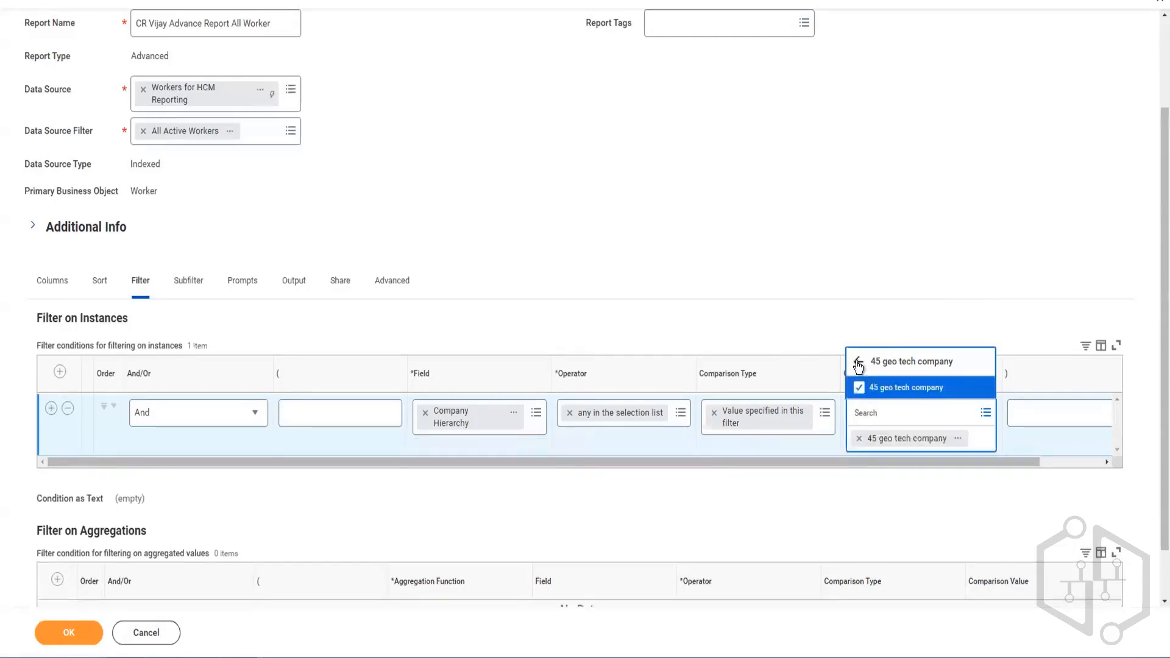
pyautogui.click(859, 364)
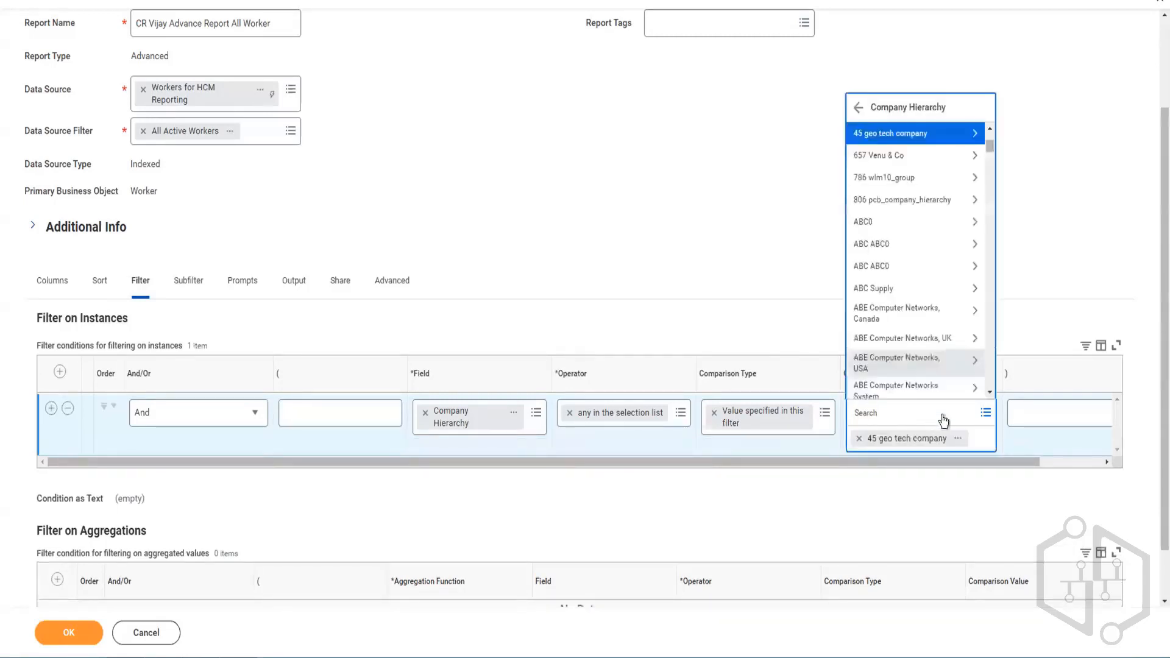
pyautogui.click(925, 339)
pyautogui.click(874, 386)
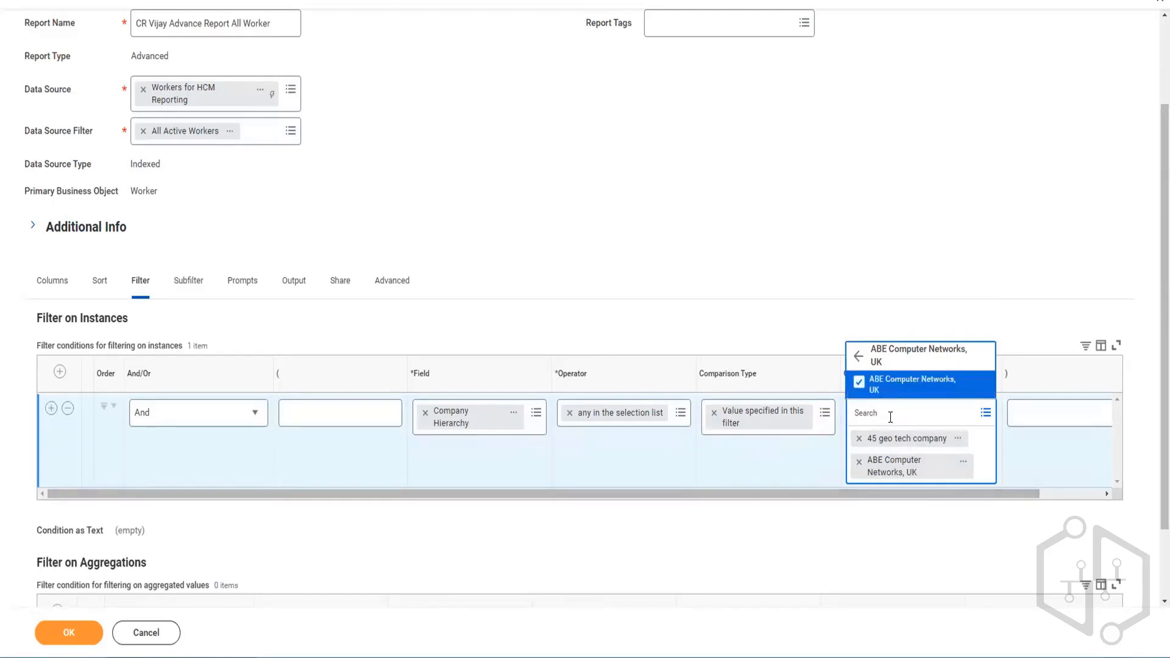
# Change the comparison type to Value from another field and open the field choices for the comparison value
pyautogui.click(824, 413)
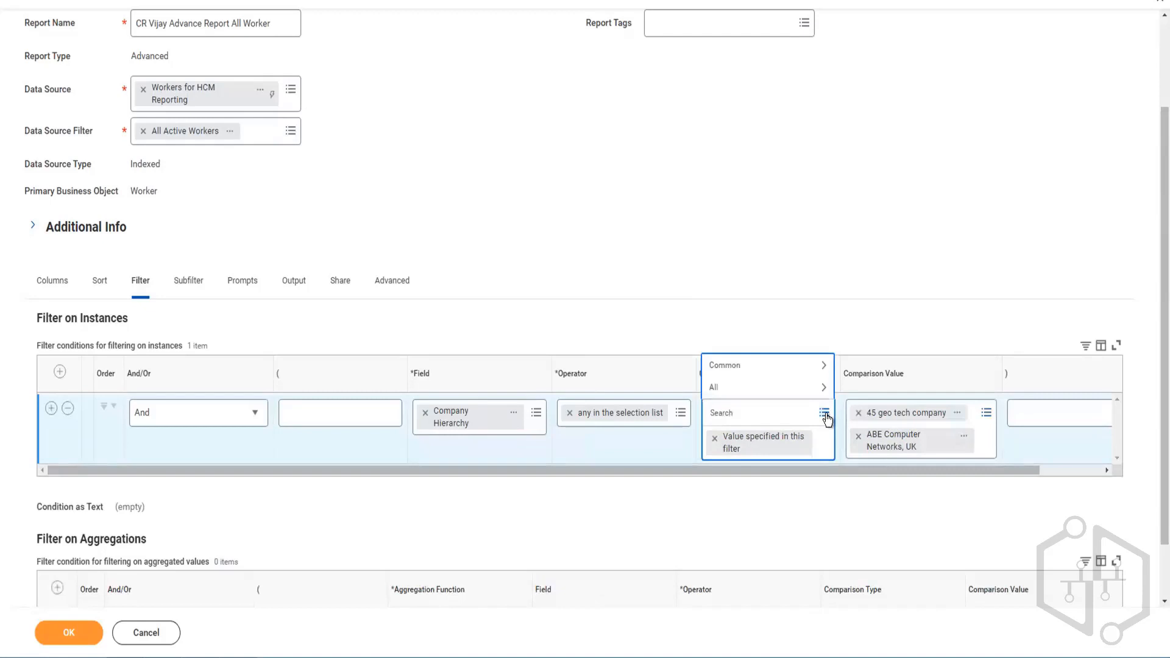
pyautogui.click(728, 389)
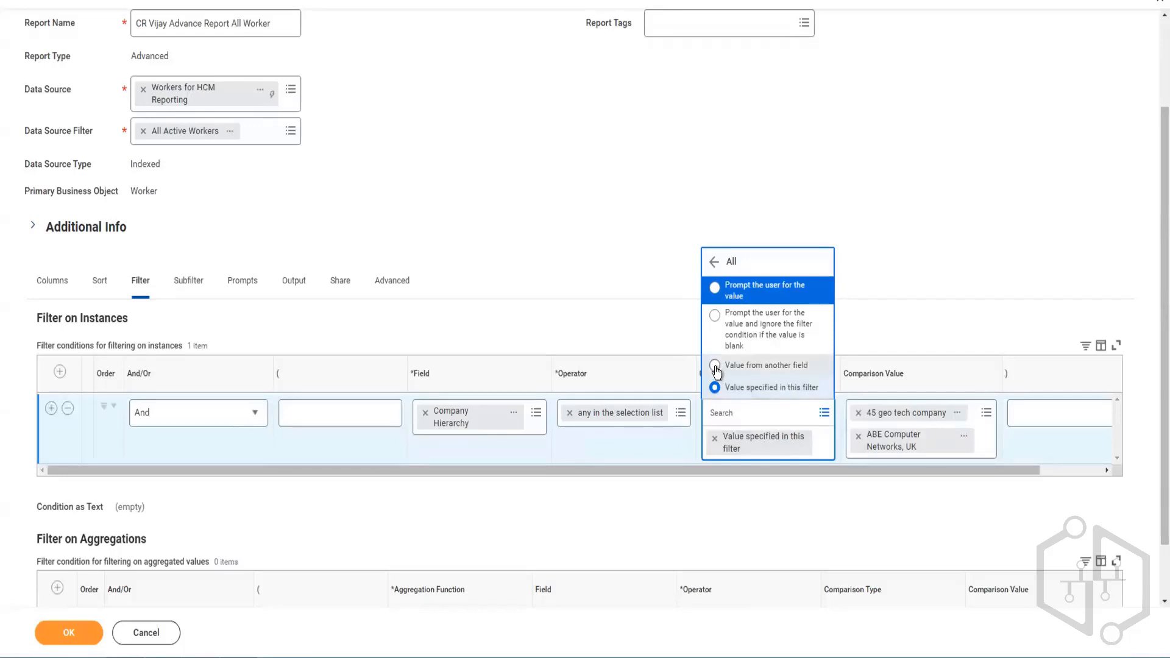
pyautogui.click(715, 366)
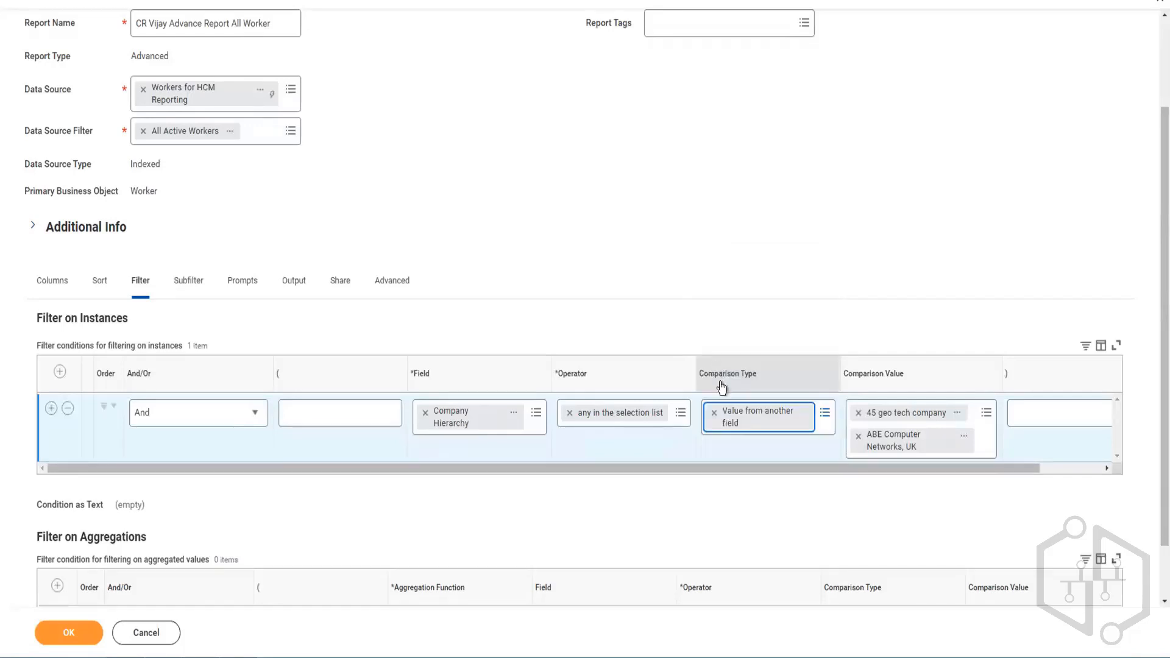
pyautogui.click(887, 416)
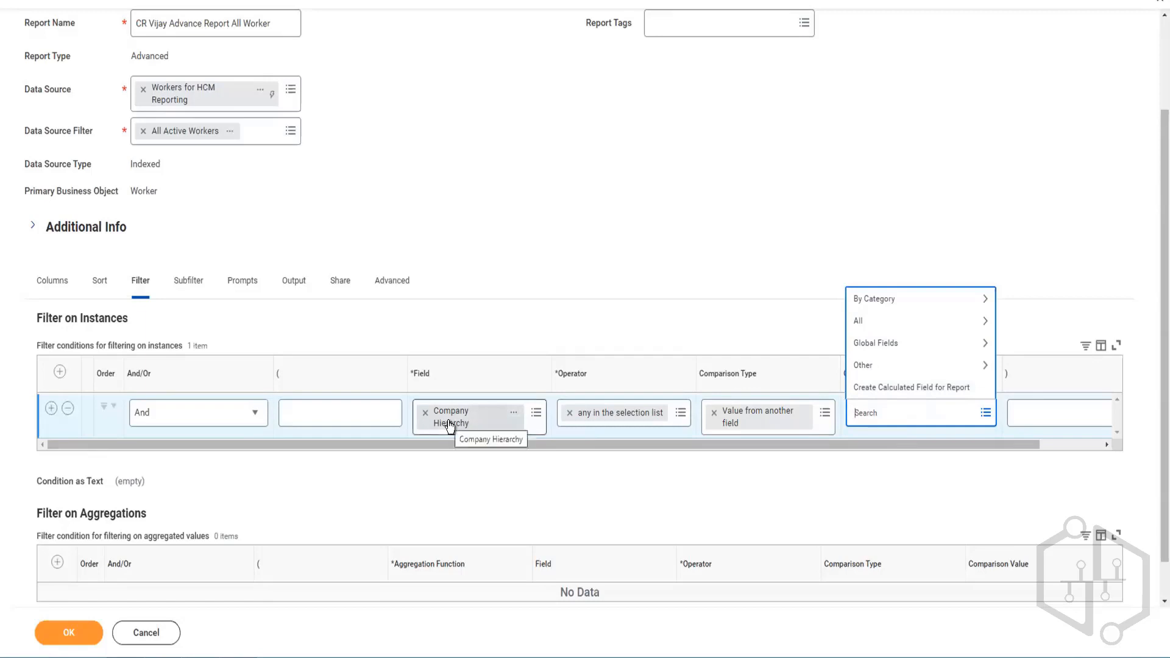
pyautogui.click(928, 417)
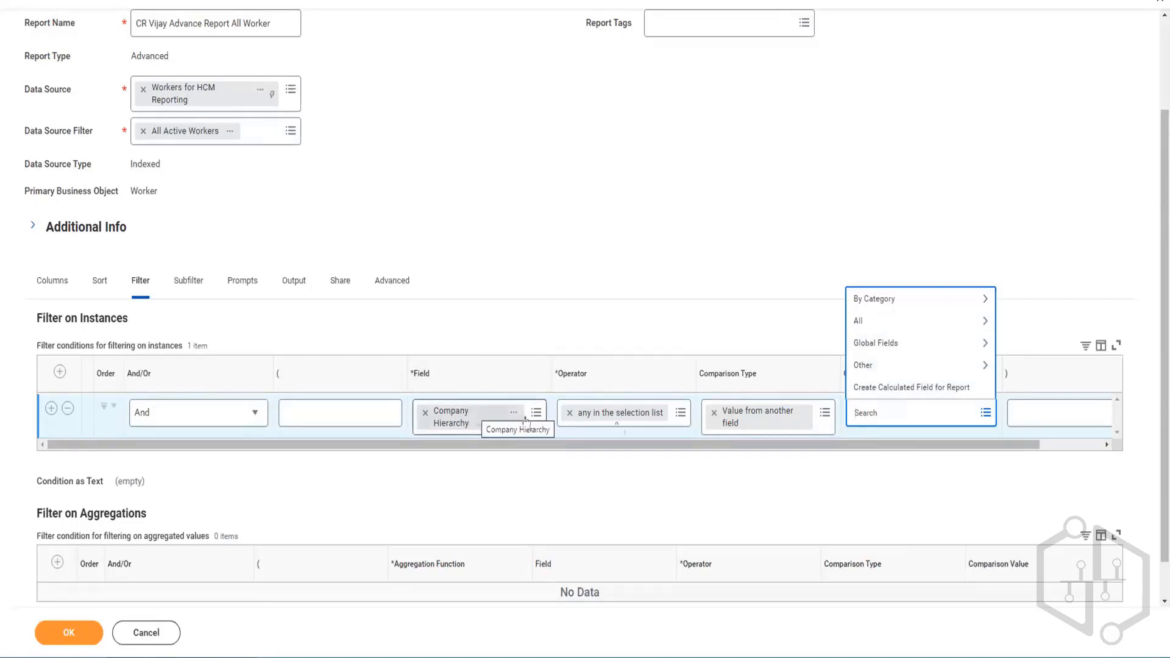
# Set the condition's comparison type to Prompt the user for the value and ignore the filter condition if the value is blank
pyautogui.click(824, 414)
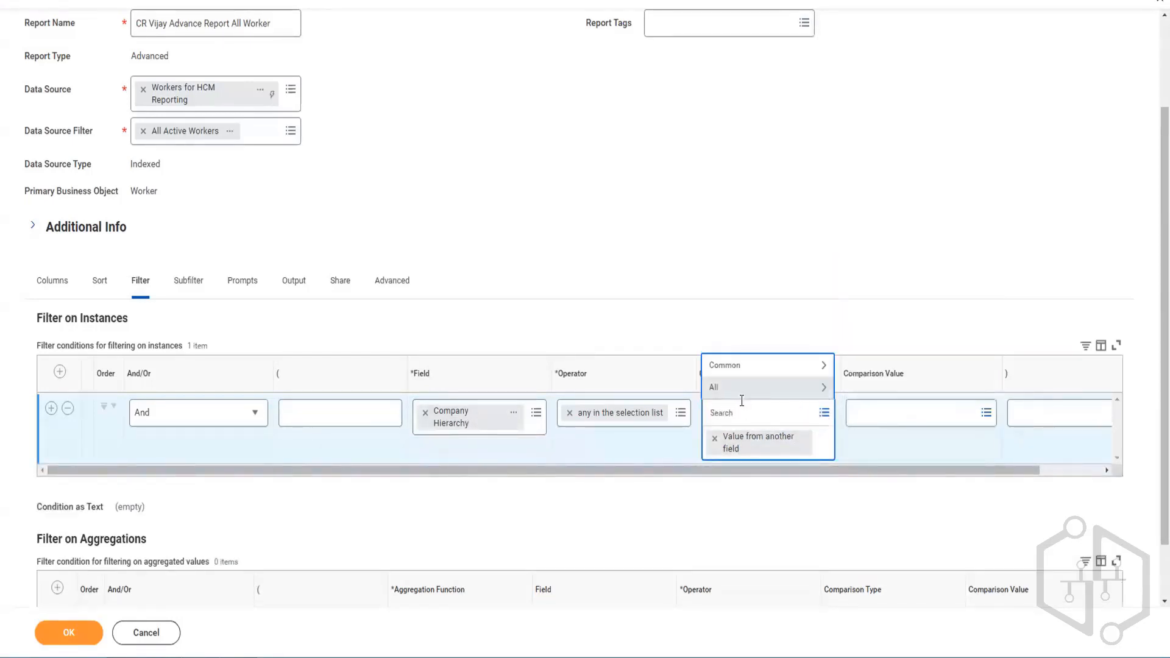
pyautogui.click(733, 390)
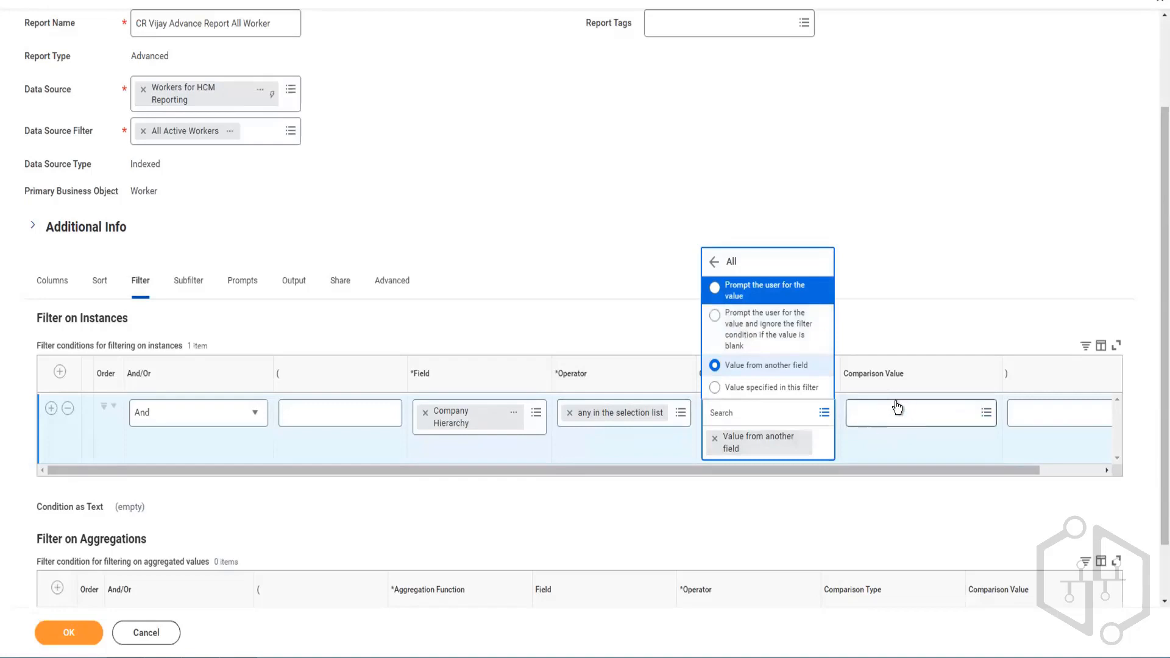
pyautogui.click(741, 301)
pyautogui.click(718, 298)
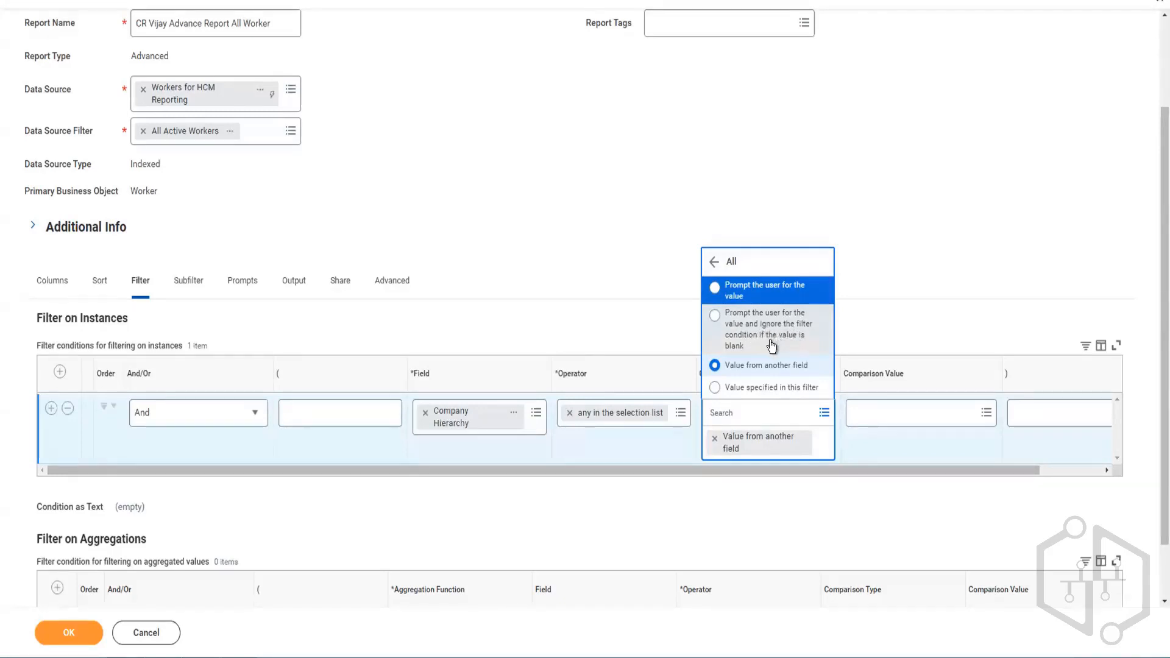
pyautogui.click(716, 317)
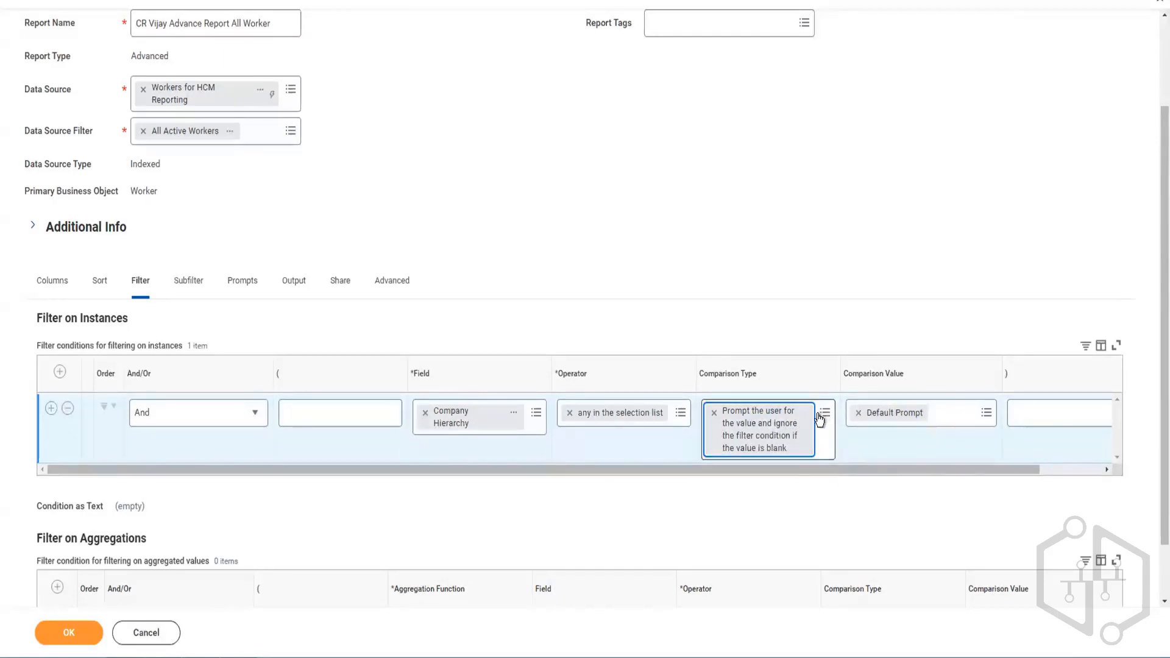
# Review the prompt choices offered as the condition's comparison value, keeping Default Prompt
pyautogui.moveTo(783, 470); pyautogui.dragTo(867, 473)
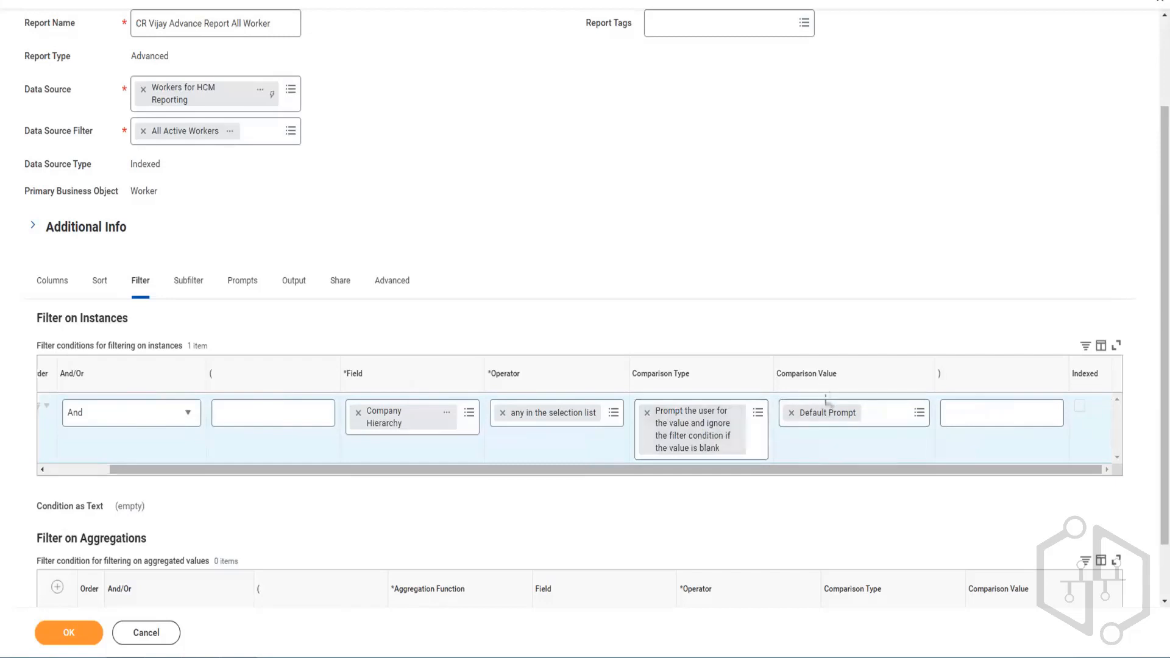
pyautogui.click(912, 415)
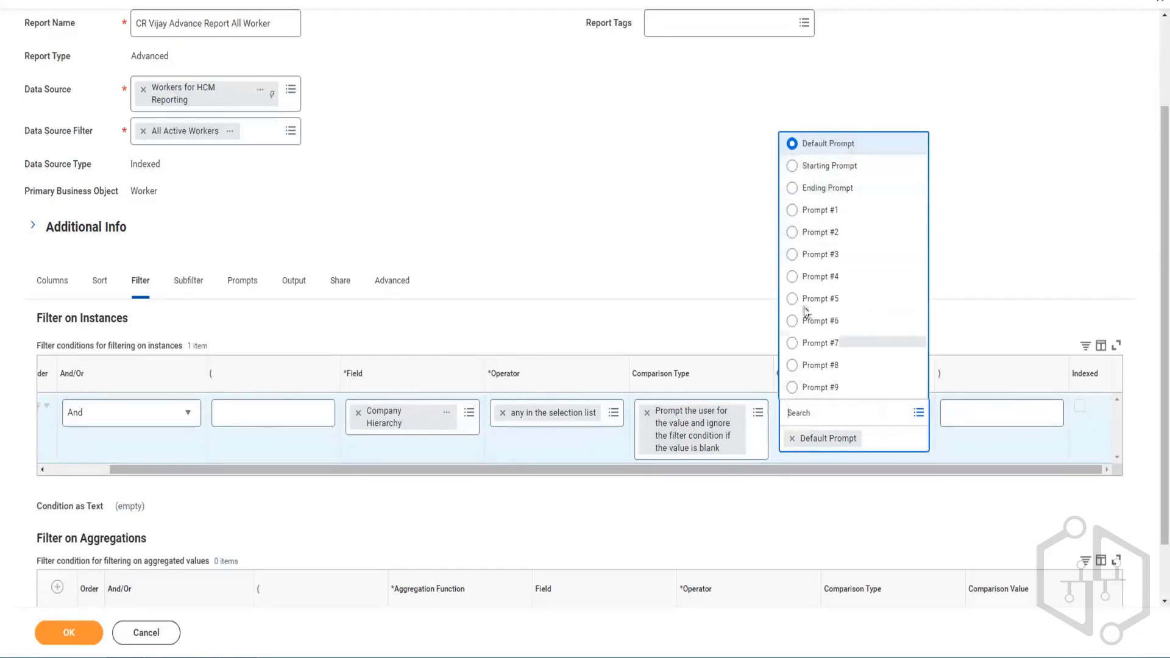
pyautogui.click(695, 235)
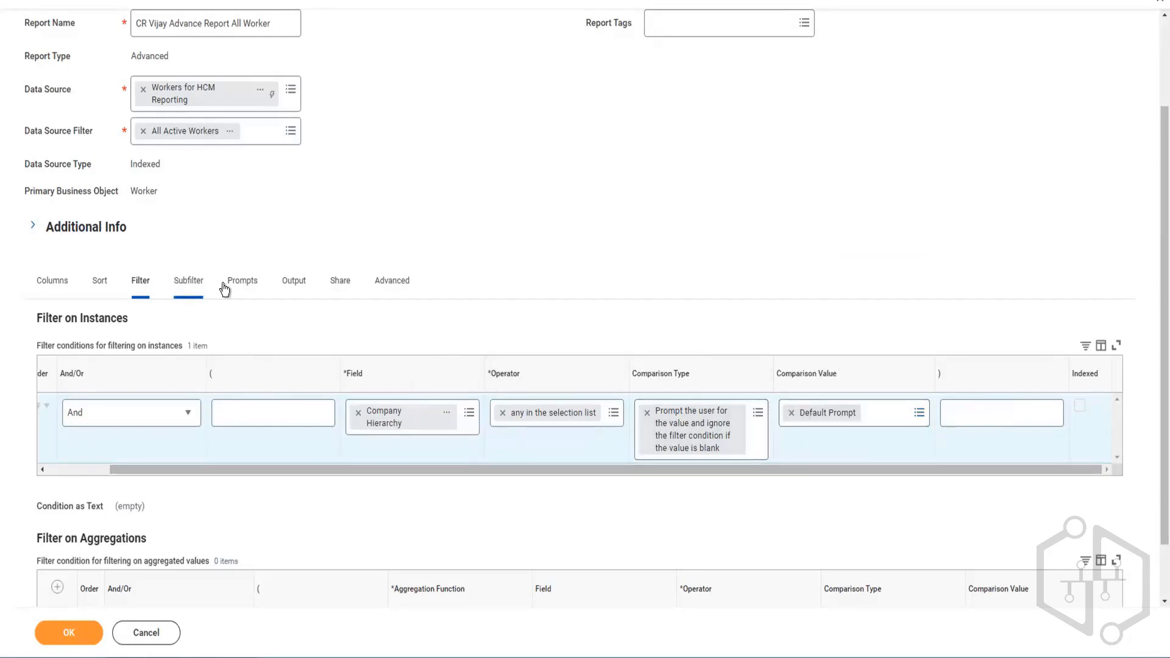
# Check the report's prompt defaults and save the report definition
pyautogui.click(244, 285)
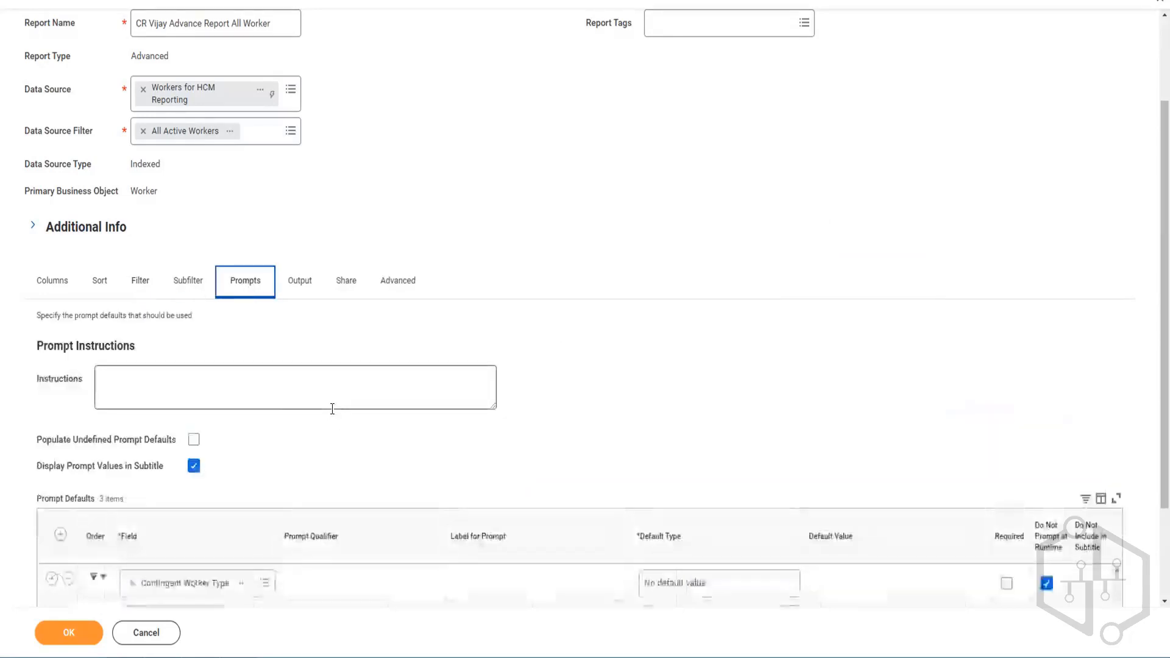
pyautogui.scroll(-2, 313, 481)
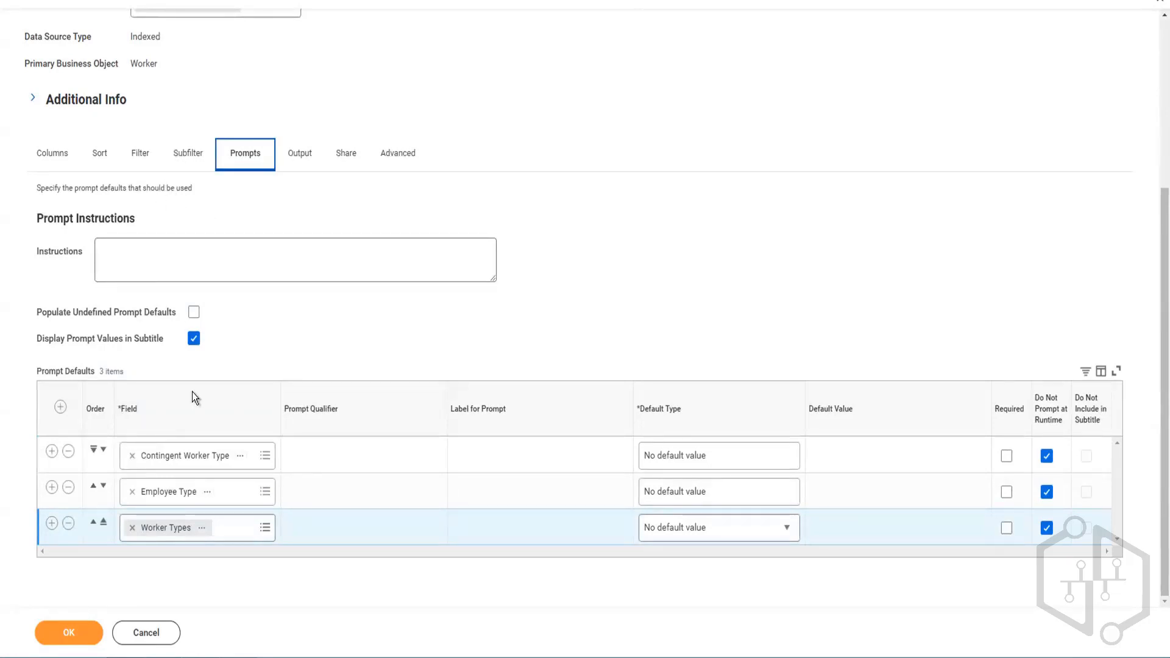
pyautogui.click(74, 640)
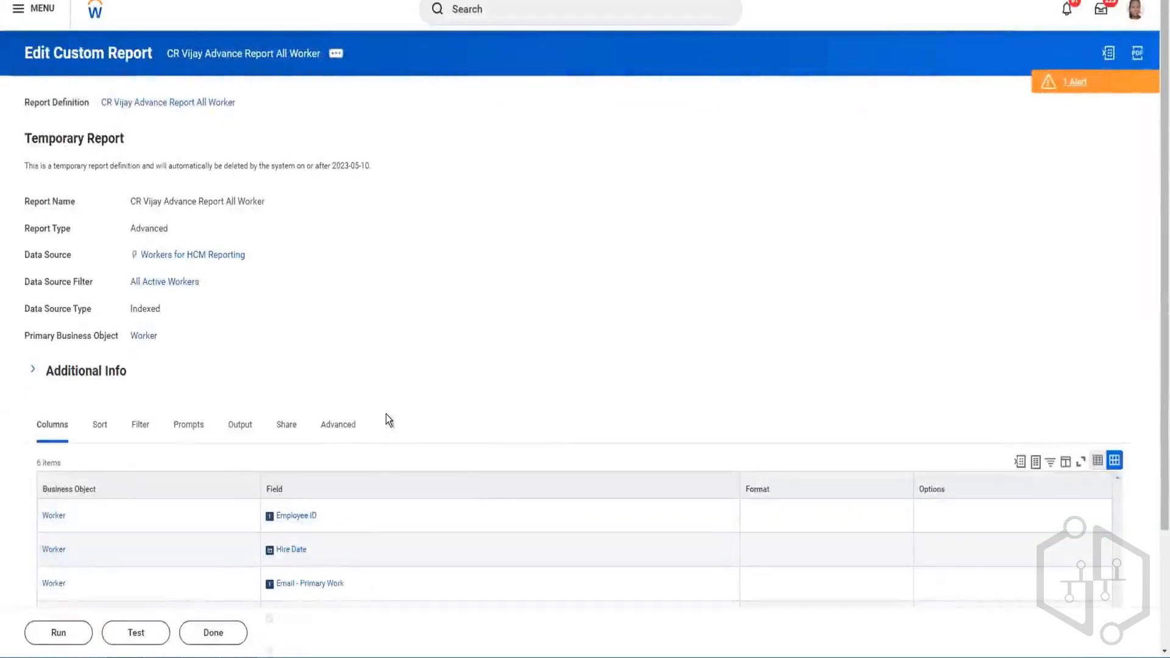
# Reopen the report's prompt settings for editing and populate the undefined prompt defaults to add Company Hierarchy
pyautogui.scroll(-2, 386, 415)
pyautogui.scroll(2, 382, 505)
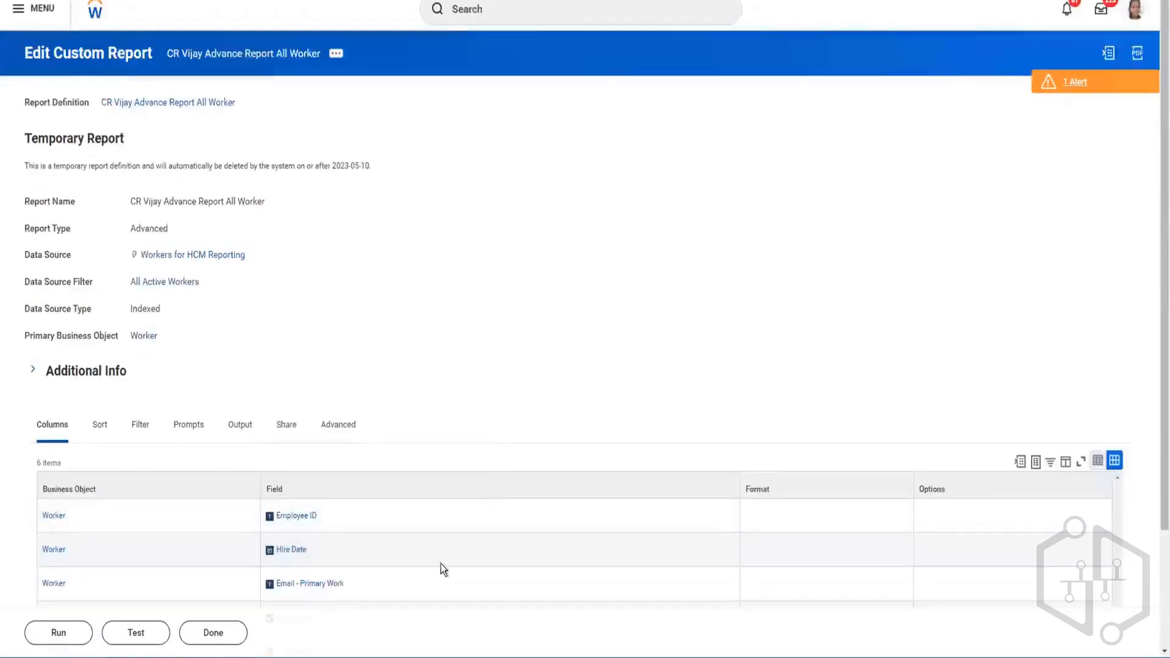
pyautogui.click(59, 633)
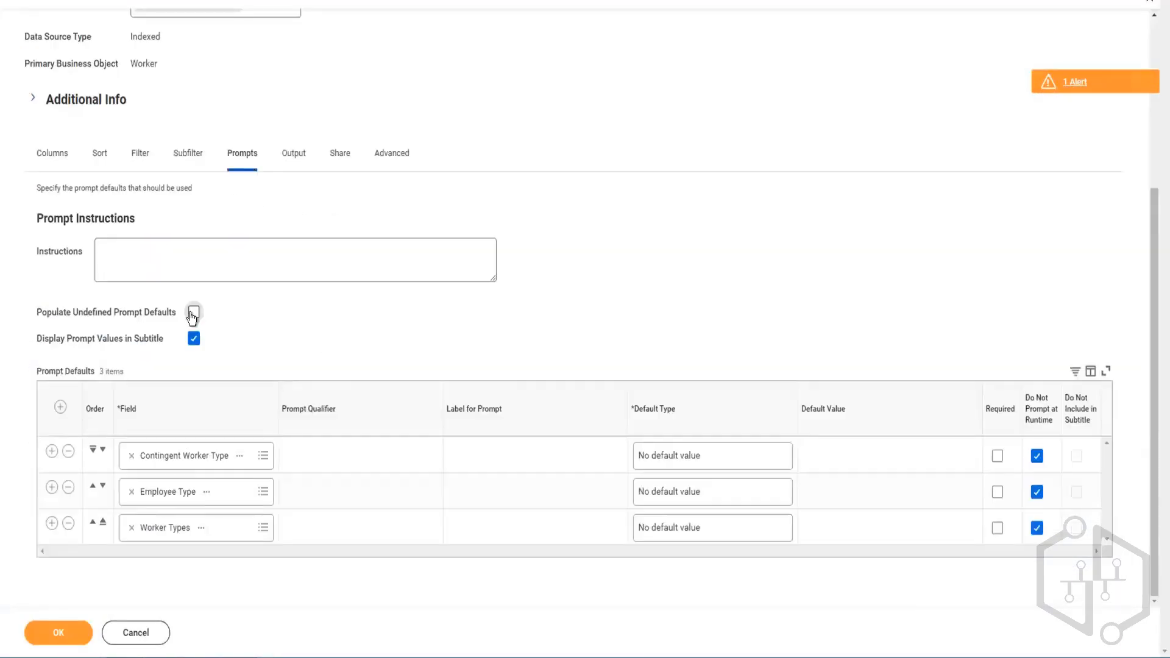
pyautogui.click(193, 313)
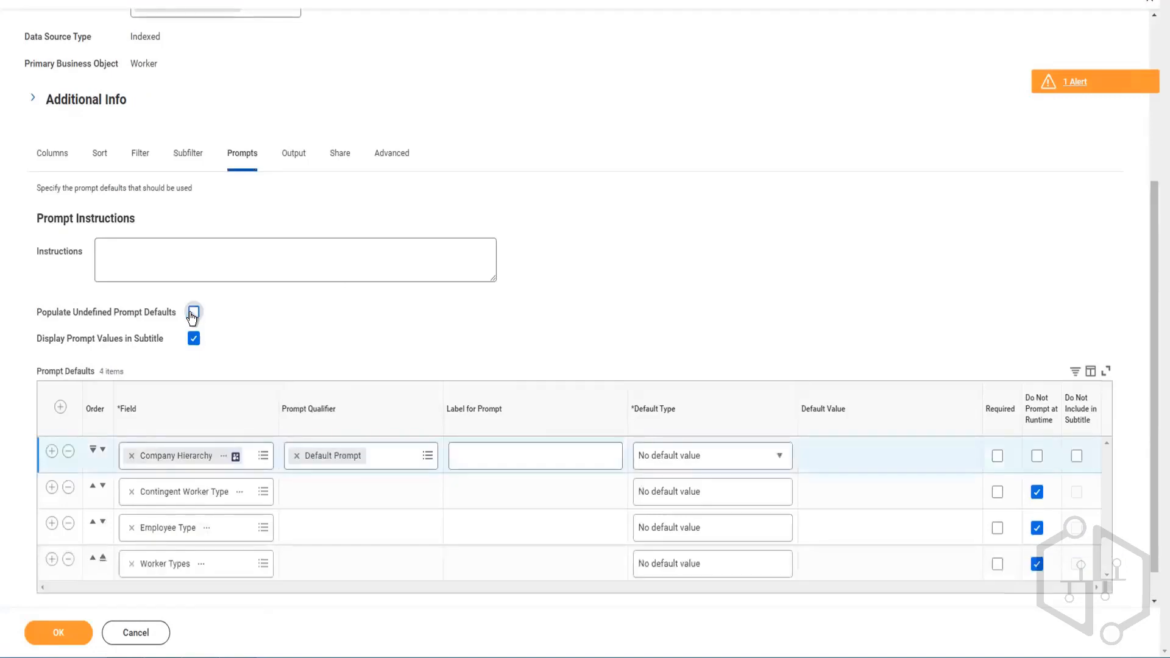
pyautogui.click(193, 312)
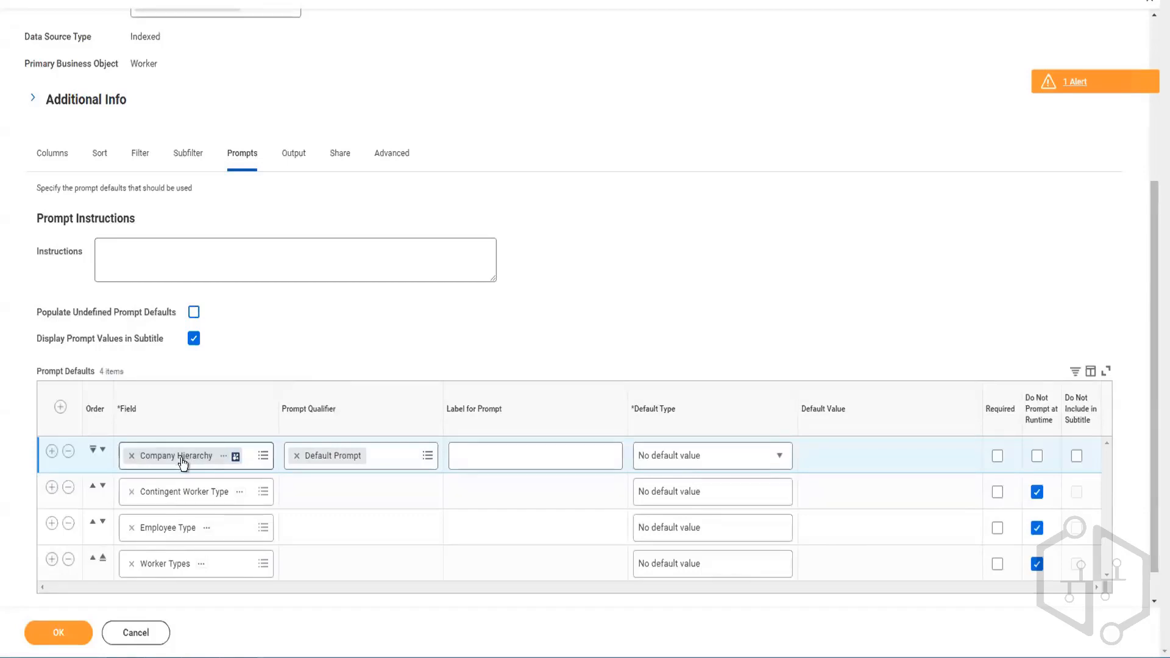
# Review the Company Hierarchy filter condition against its prompt default settings, including the available default types
pyautogui.click(140, 160)
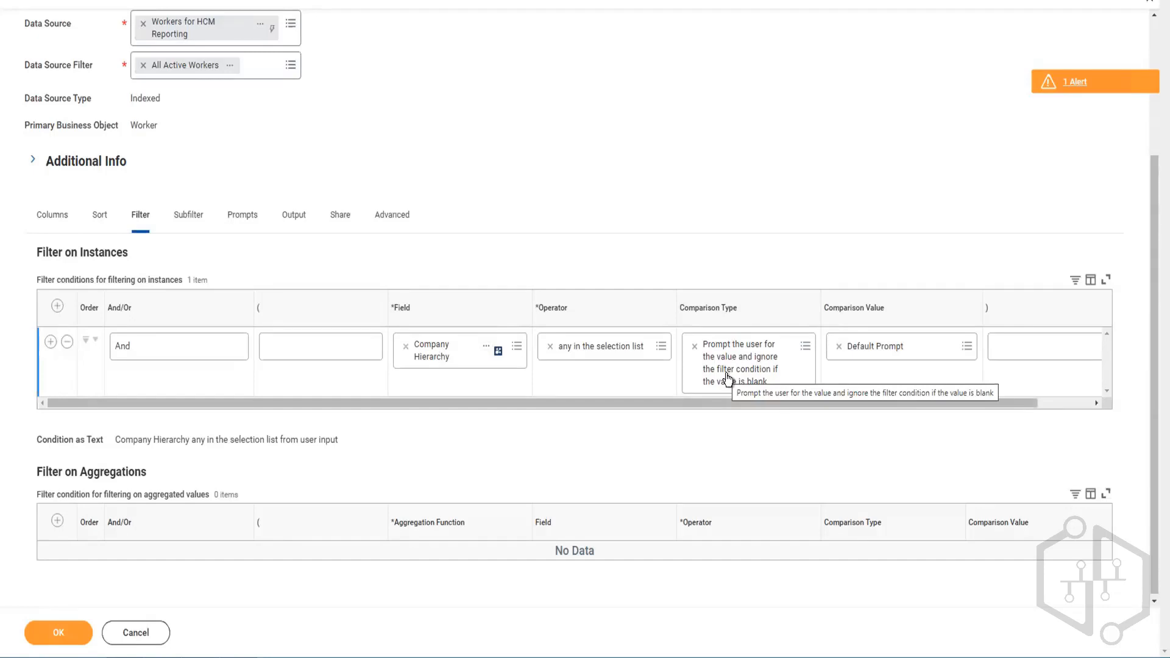
pyautogui.scroll(-1, 731, 379)
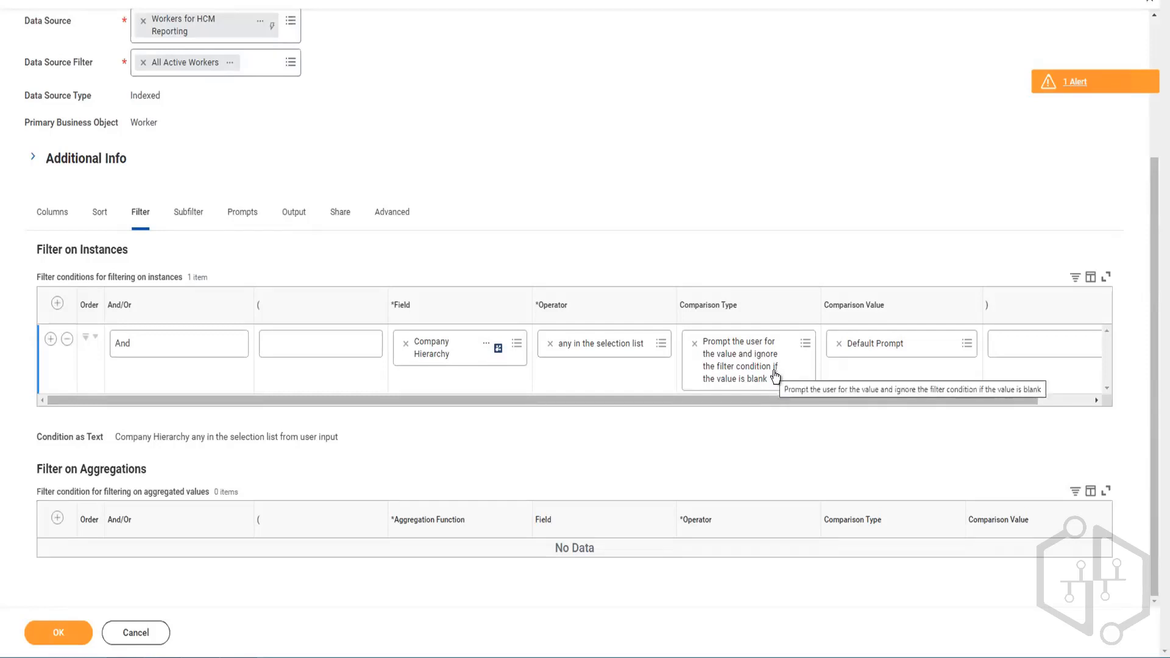
pyautogui.click(242, 215)
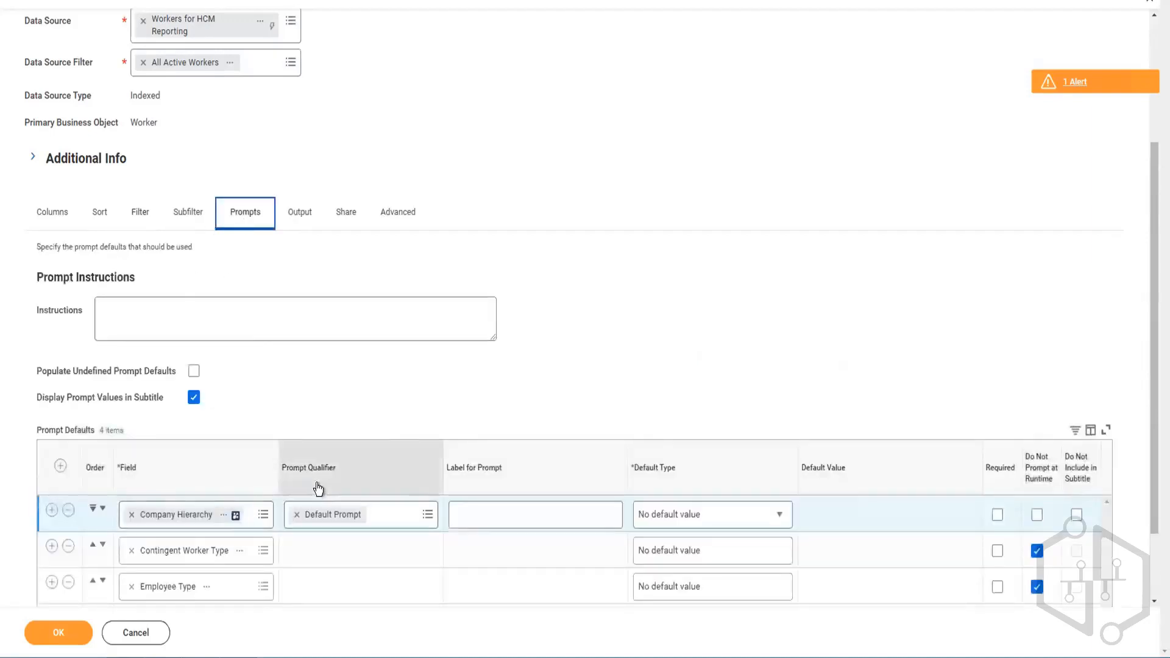
pyautogui.scroll(-2, 318, 487)
pyautogui.click(723, 421)
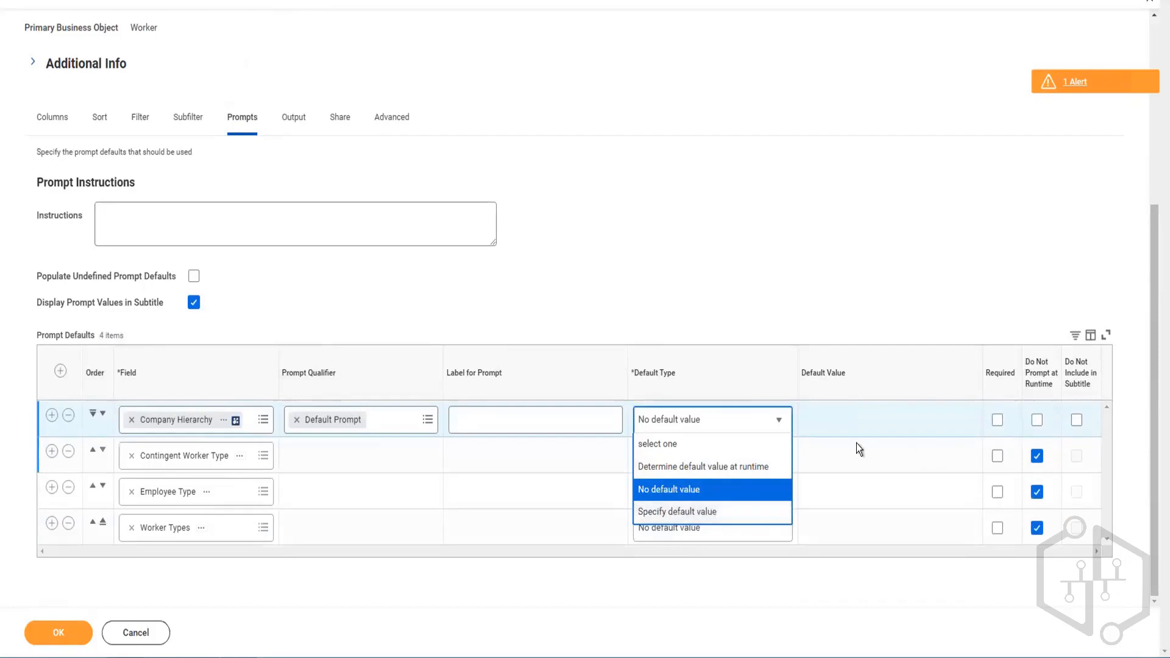
pyautogui.click(996, 416)
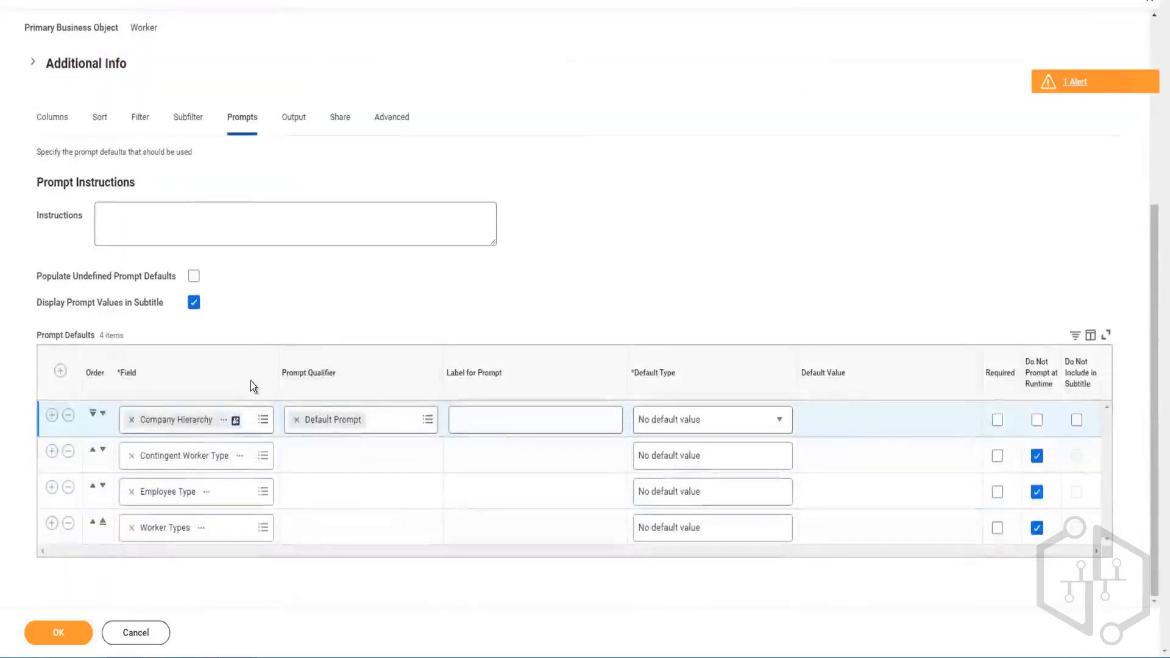
# Add a second instance filter condition below Company Hierarchy and join it with Or
pyautogui.click(139, 122)
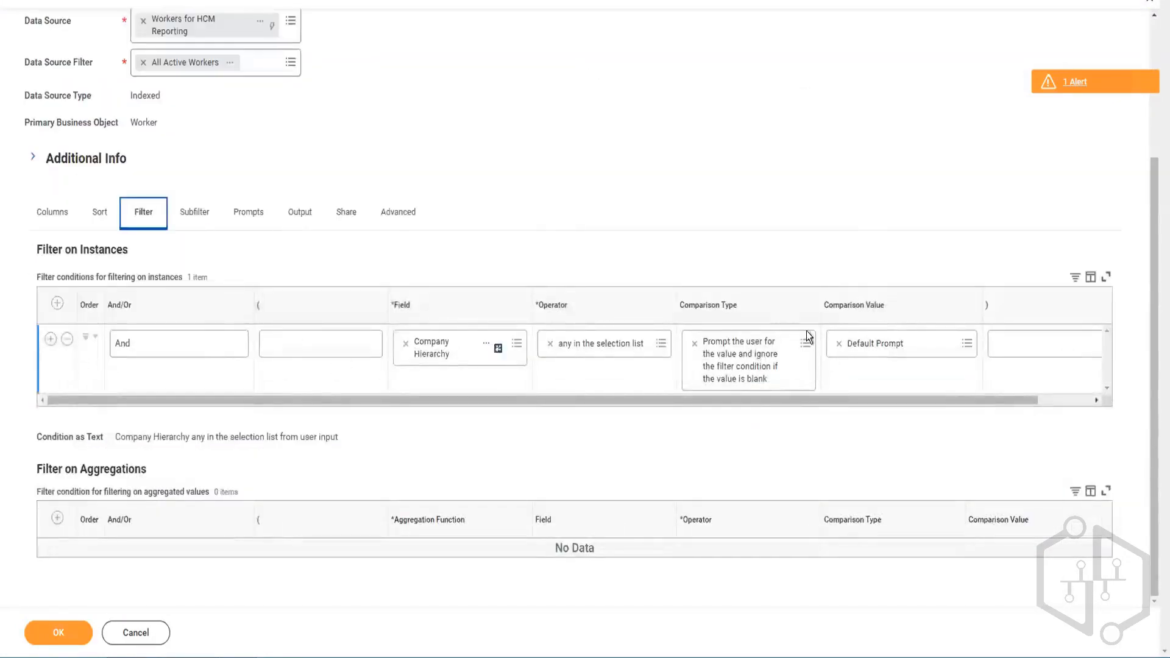
pyautogui.click(51, 342)
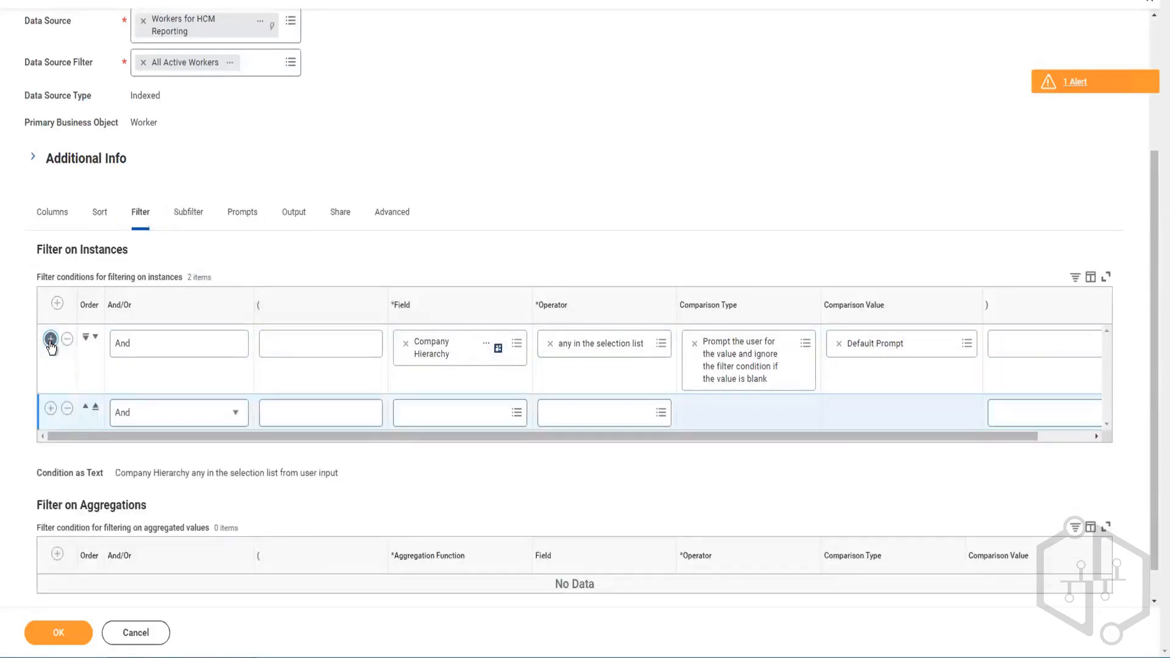
pyautogui.click(156, 346)
pyautogui.click(221, 414)
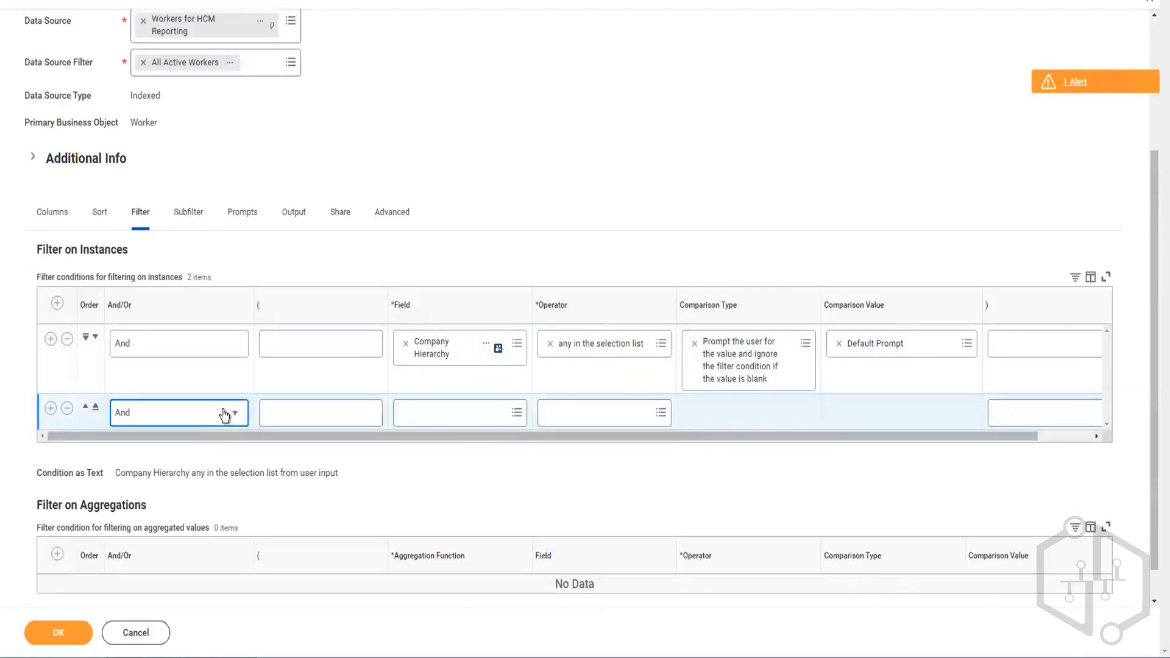
pyautogui.click(221, 415)
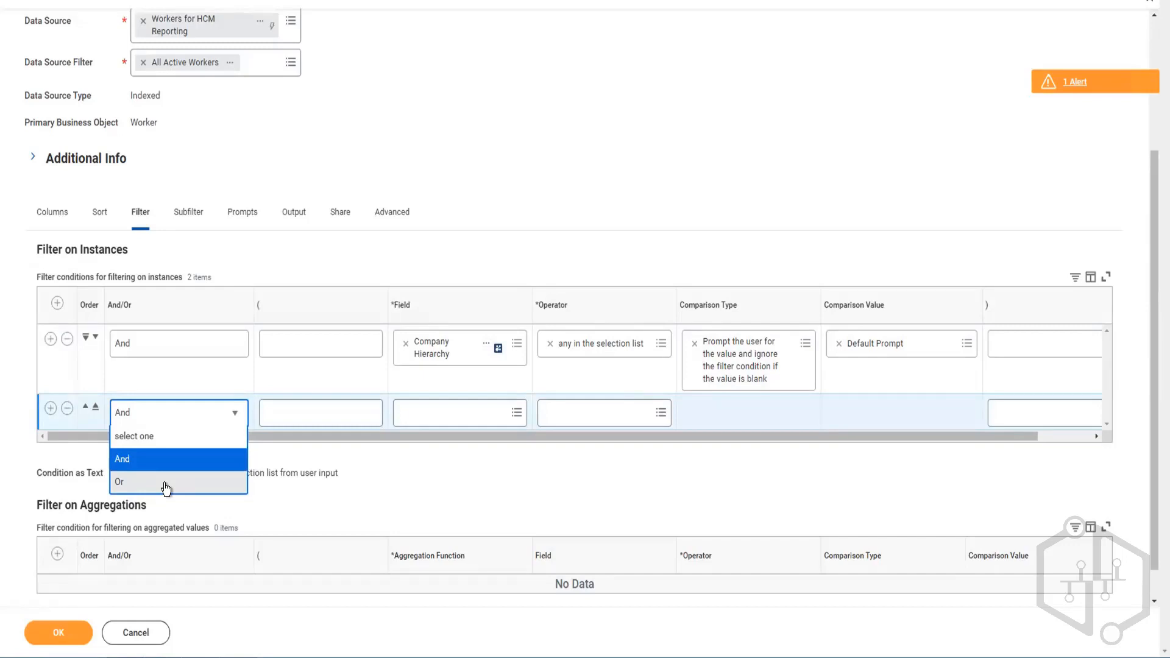
pyautogui.click(125, 459)
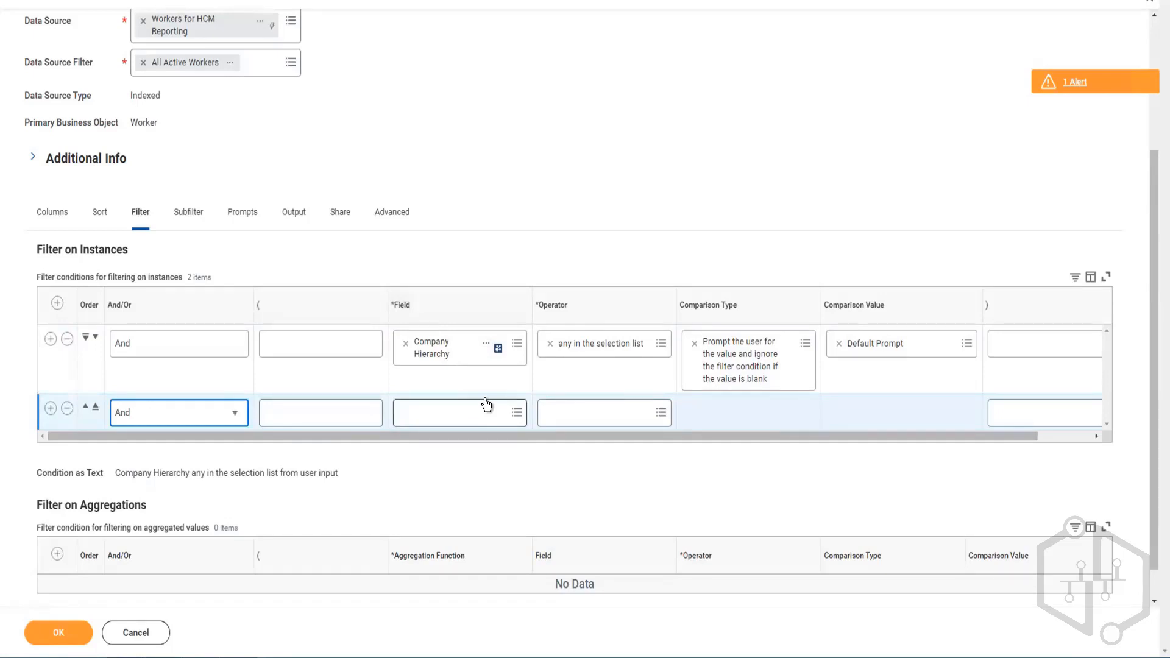
pyautogui.click(235, 413)
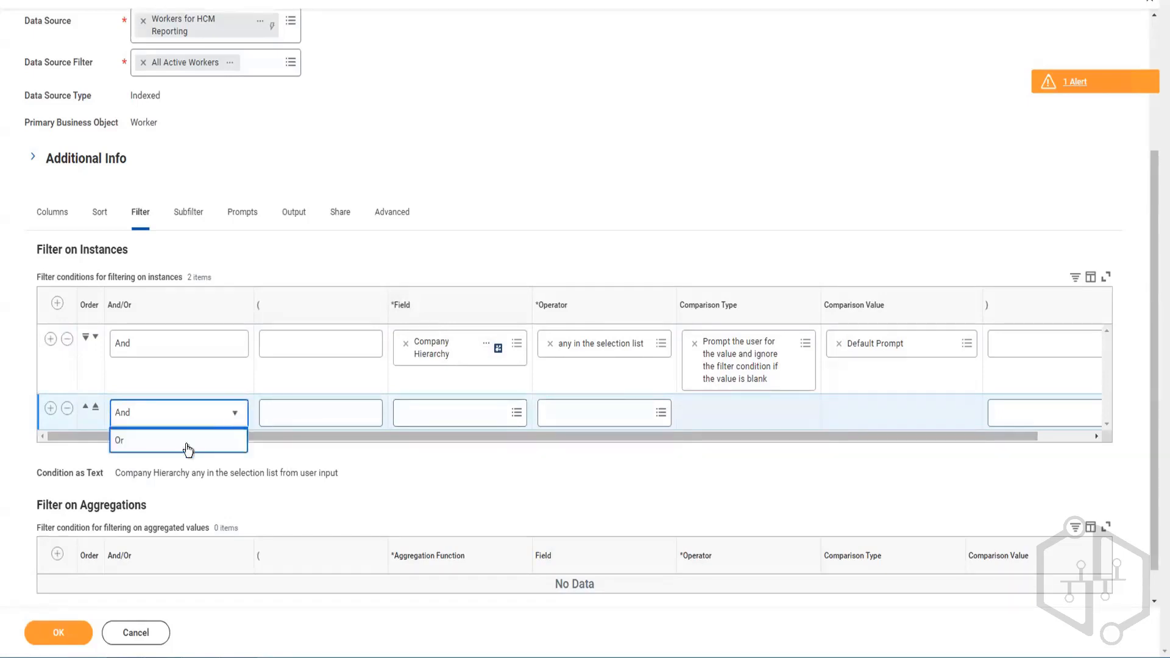
pyautogui.click(130, 490)
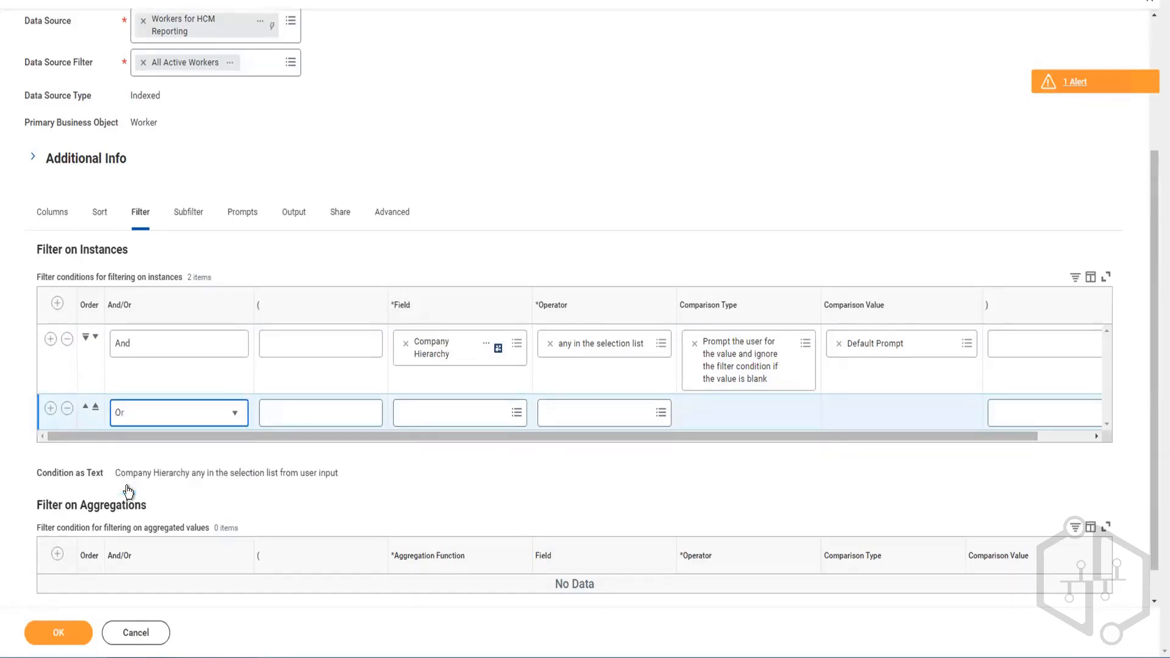
# Enter an opening parenthesis for the second condition and set its field to Cost Center
pyautogui.click(431, 413)
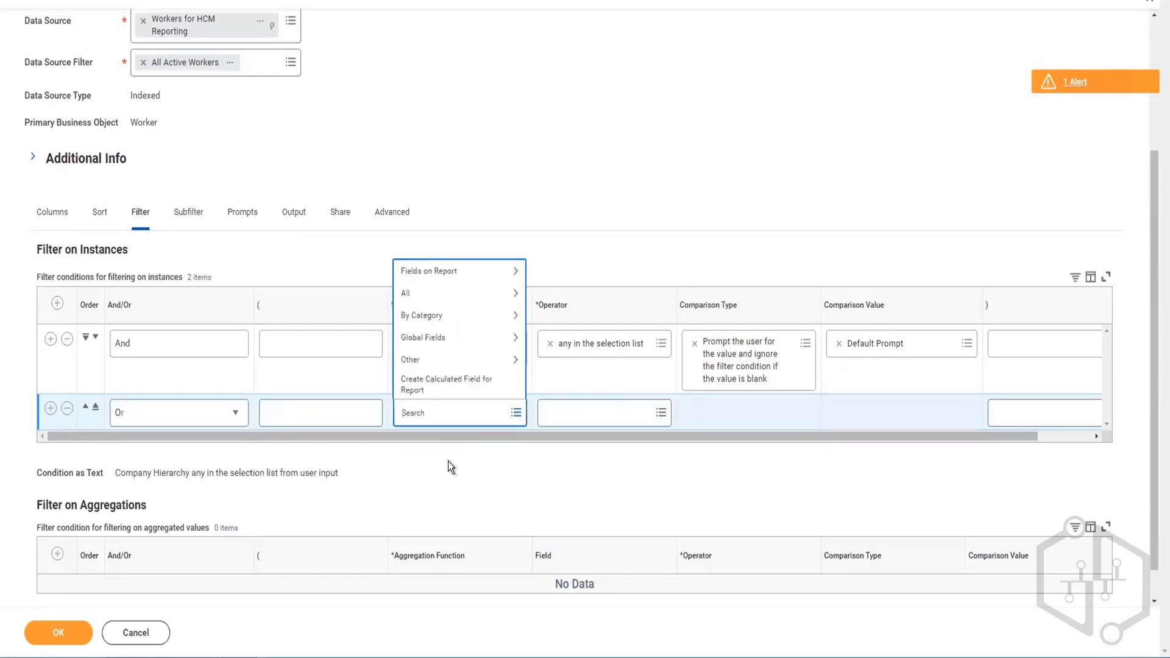
pyautogui.click(327, 407)
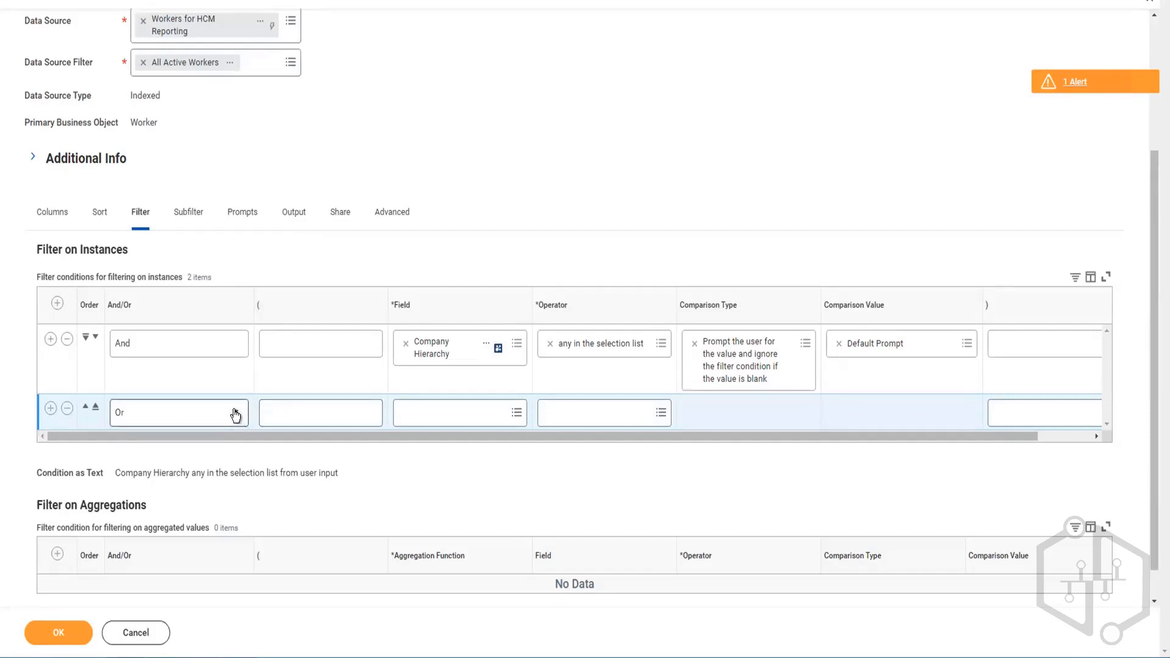
pyautogui.click(313, 410)
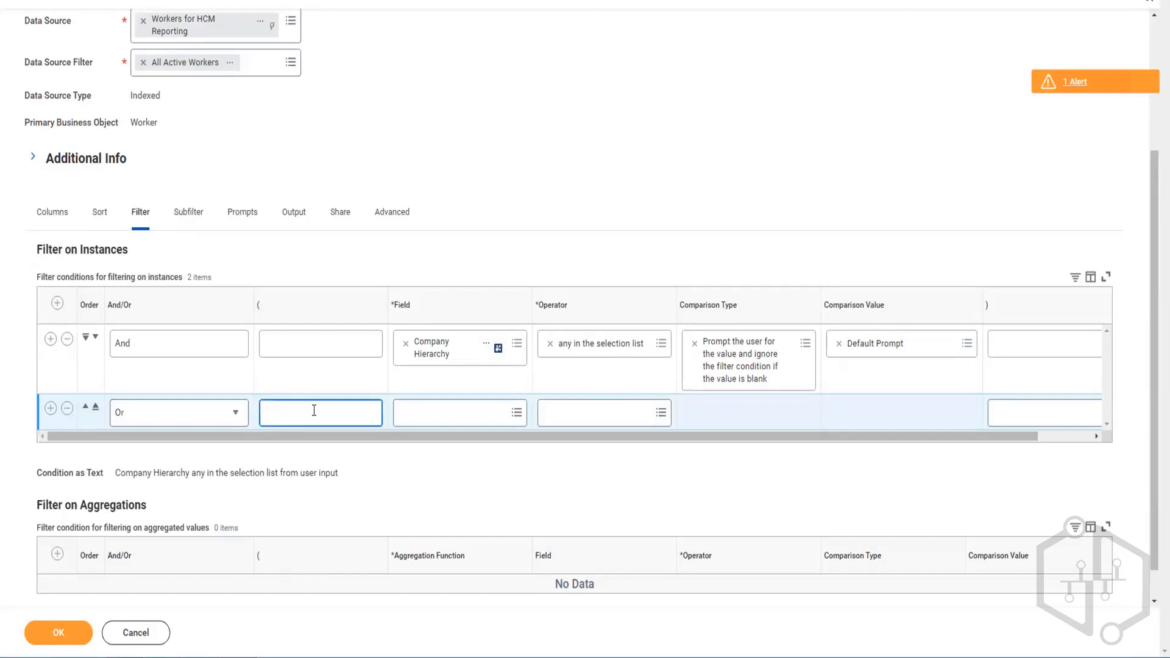
pyautogui.write('(')
pyautogui.click(436, 411)
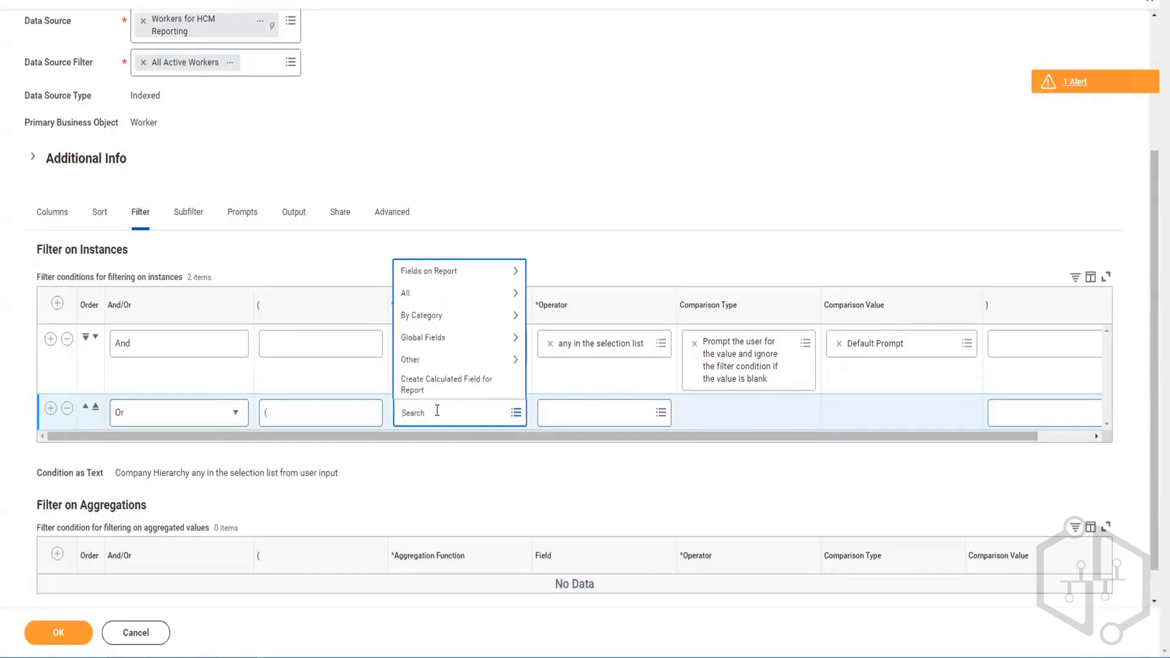
pyautogui.write('cost center')
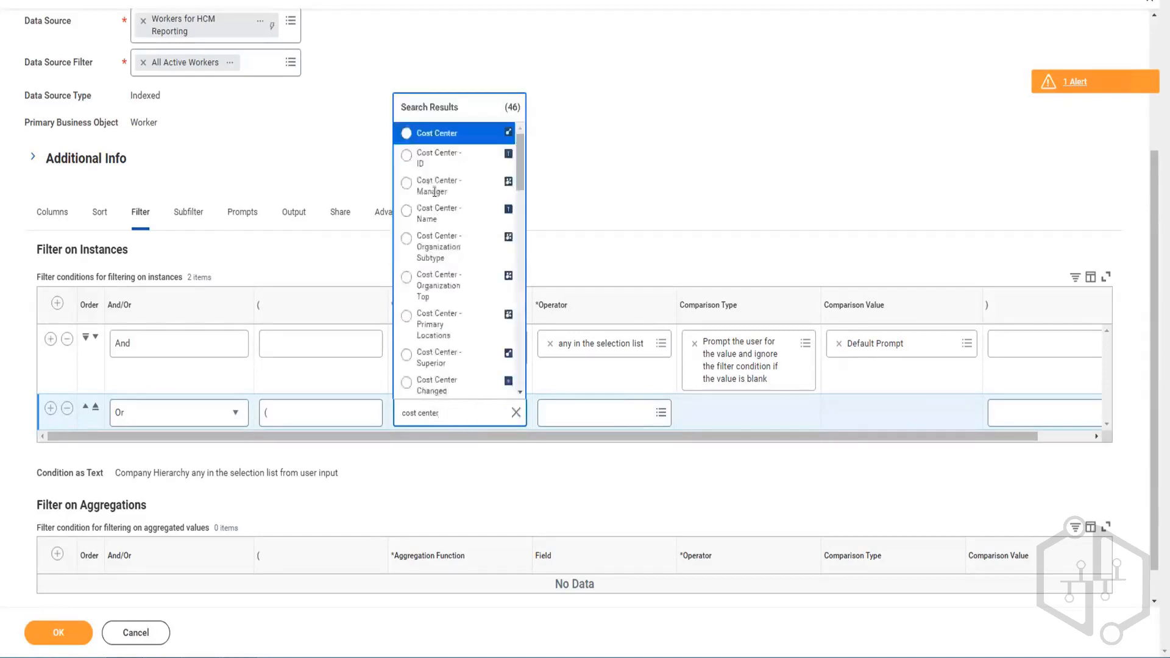
pyautogui.press('Return')
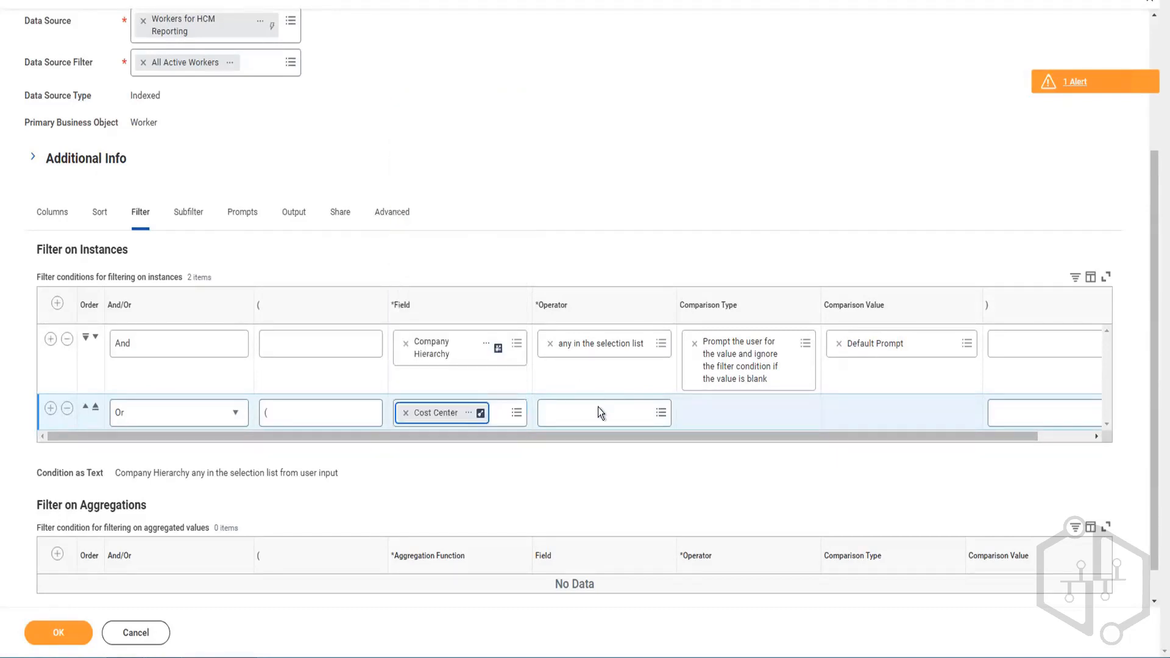
# Check the Cost Center field's details and set the condition's operator to in the selection list
pyautogui.click(599, 412)
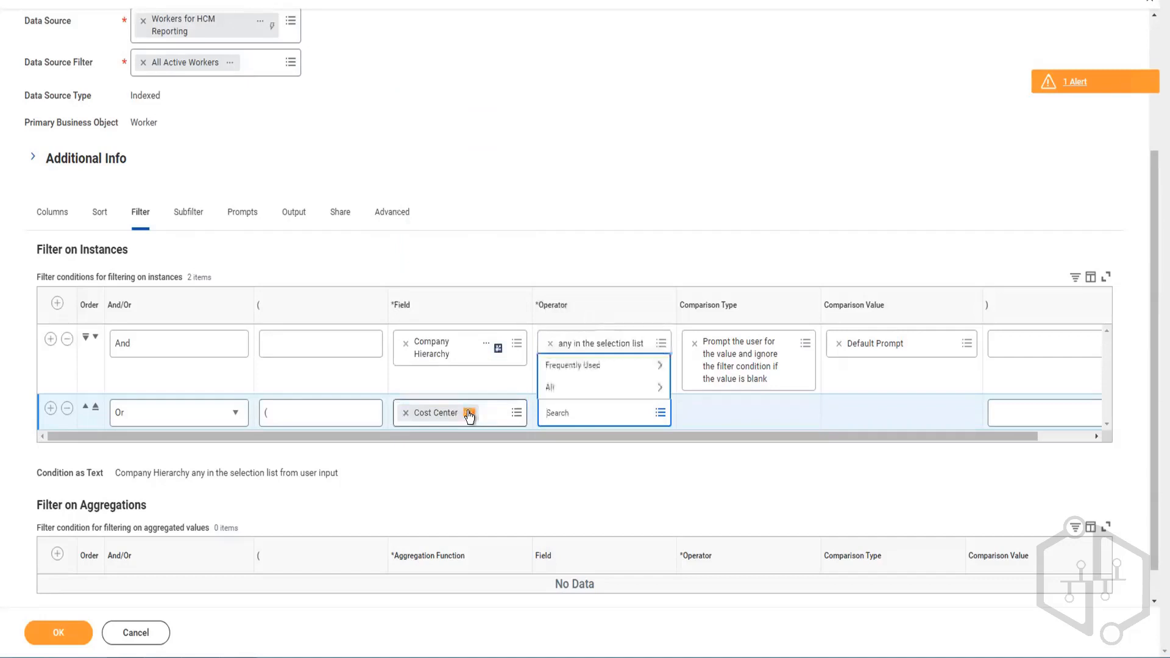
pyautogui.click(469, 414)
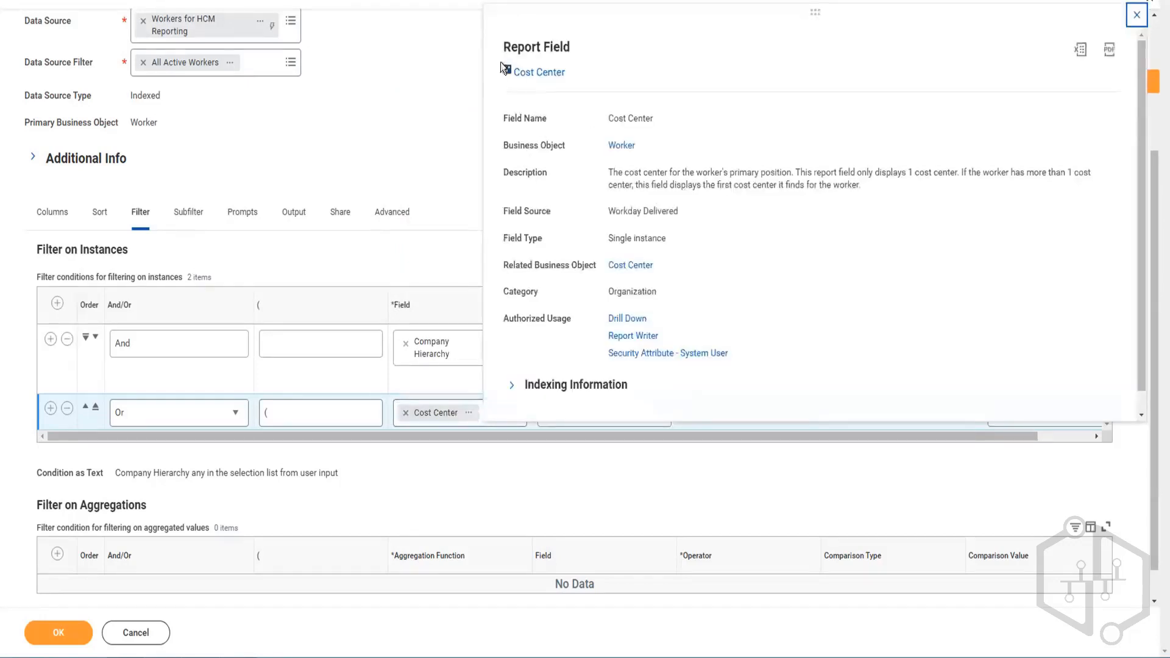
pyautogui.click(643, 412)
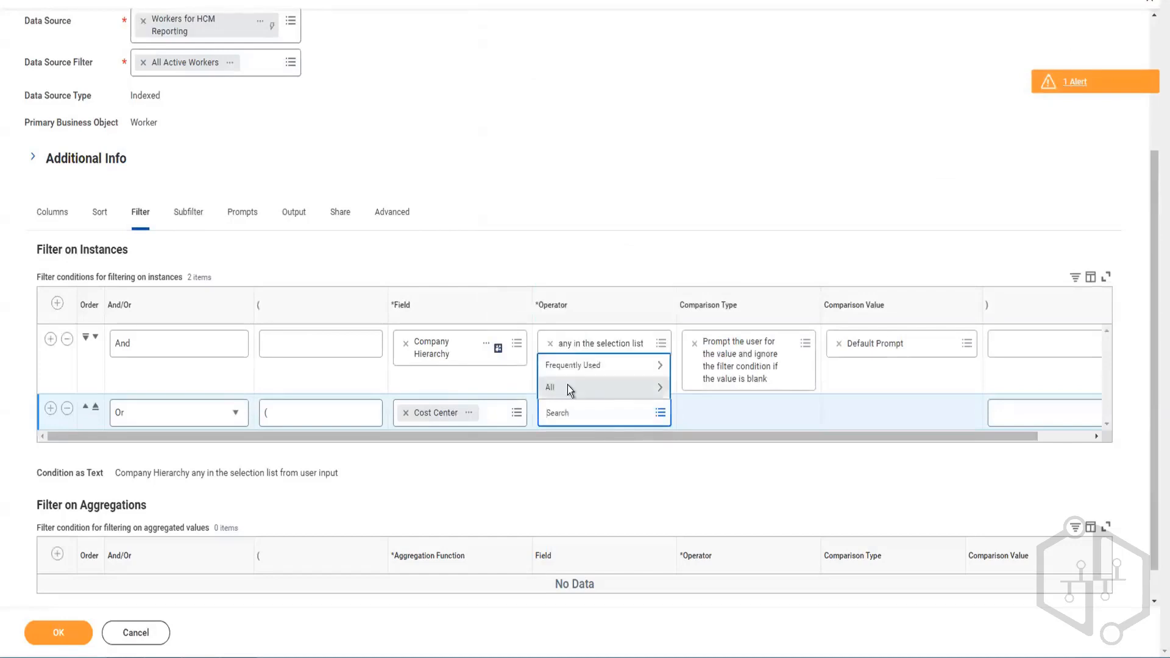
pyautogui.click(568, 386)
pyautogui.scroll(-3, 594, 283)
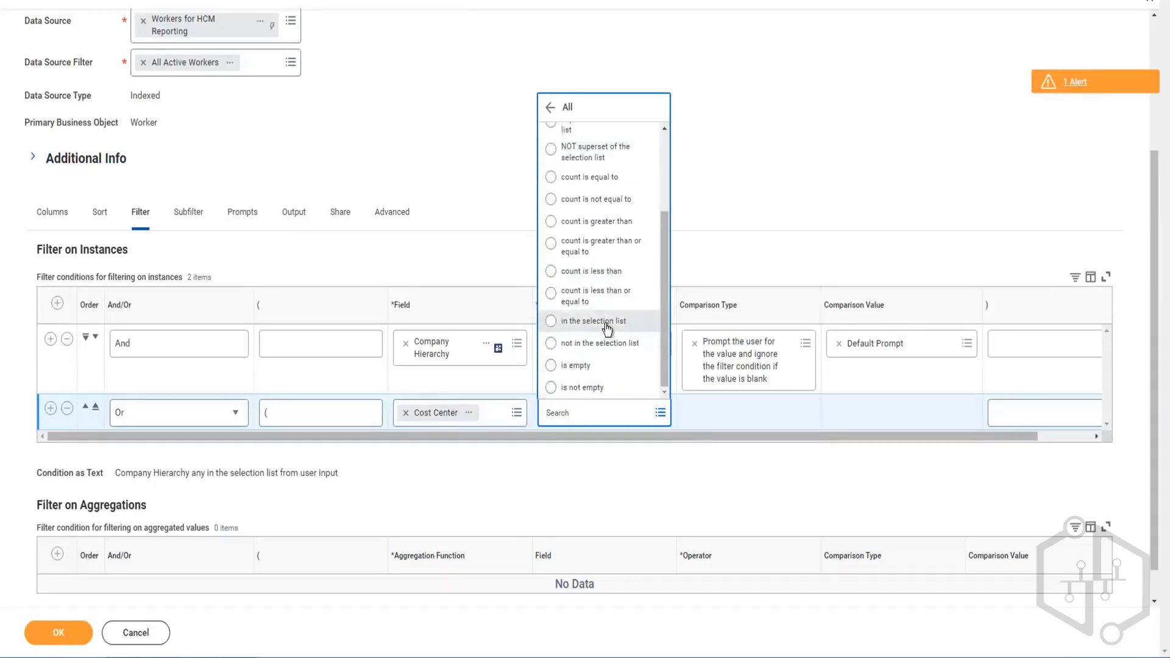
pyautogui.click(719, 186)
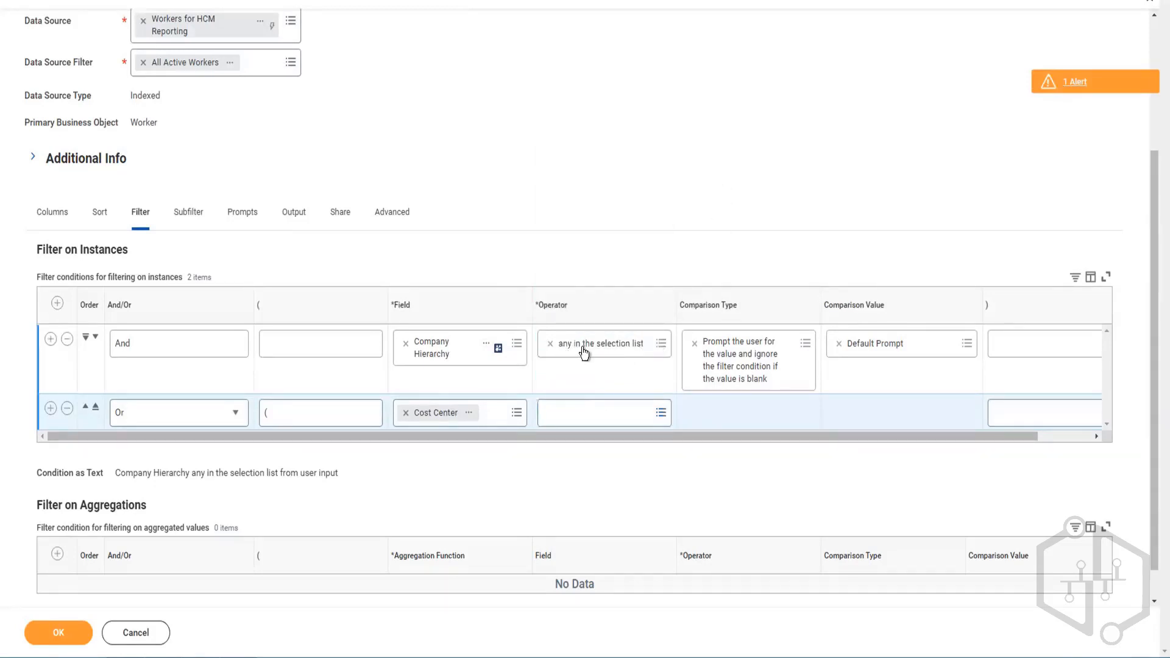
pyautogui.click(594, 410)
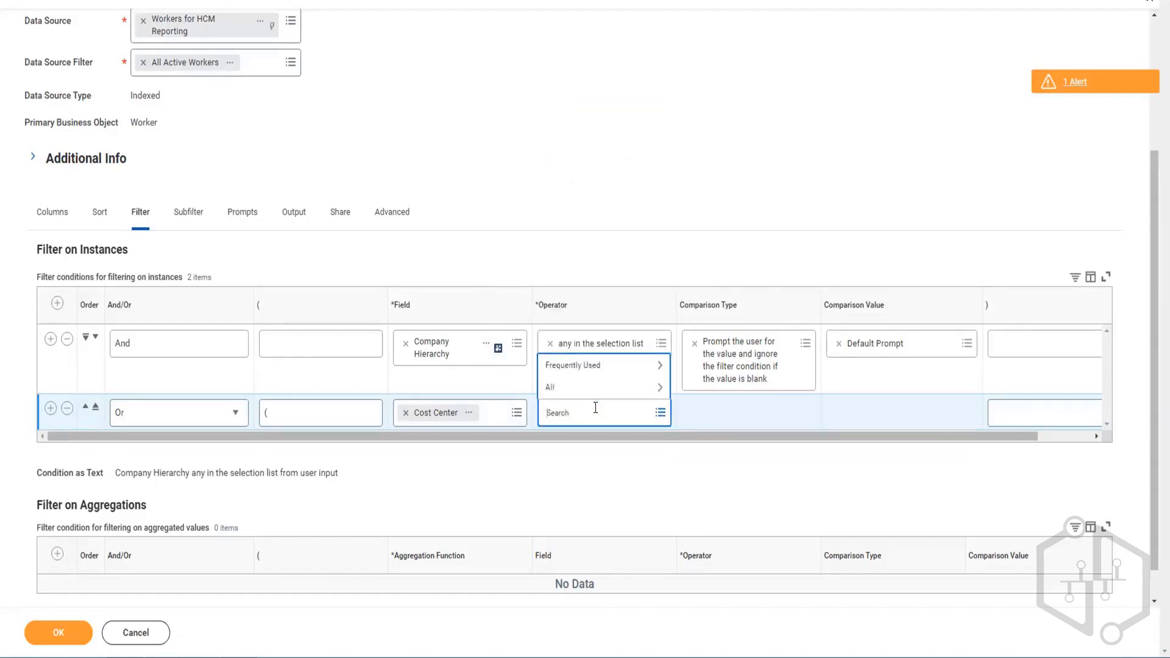
pyautogui.click(564, 388)
pyautogui.scroll(-2, 596, 352)
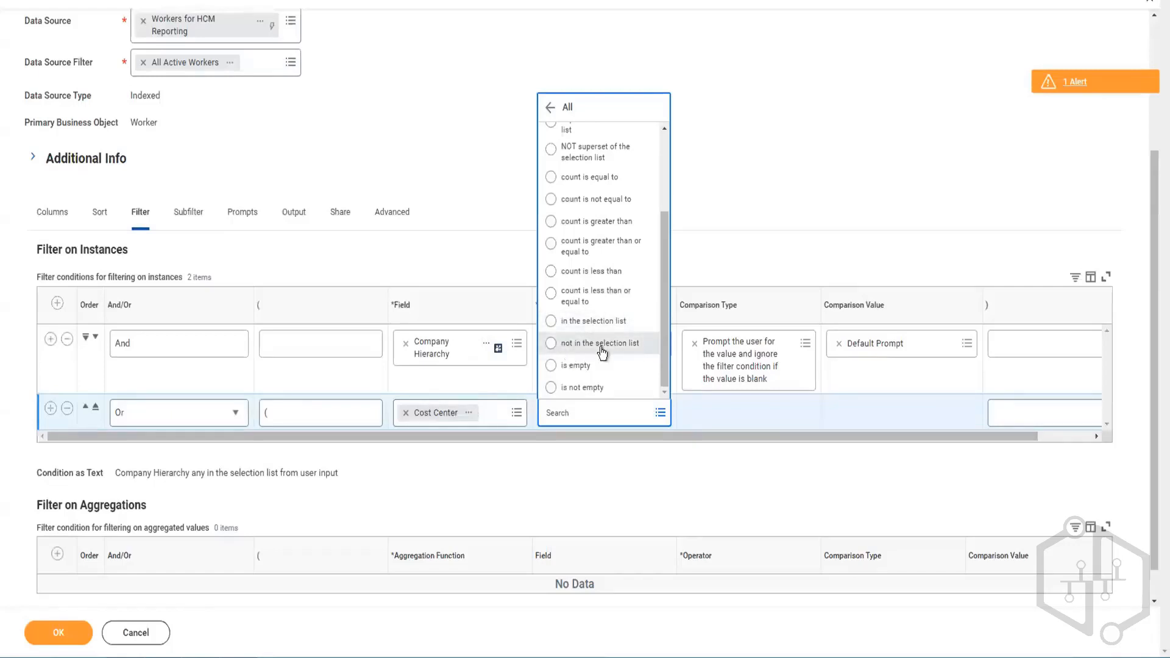
pyautogui.click(554, 324)
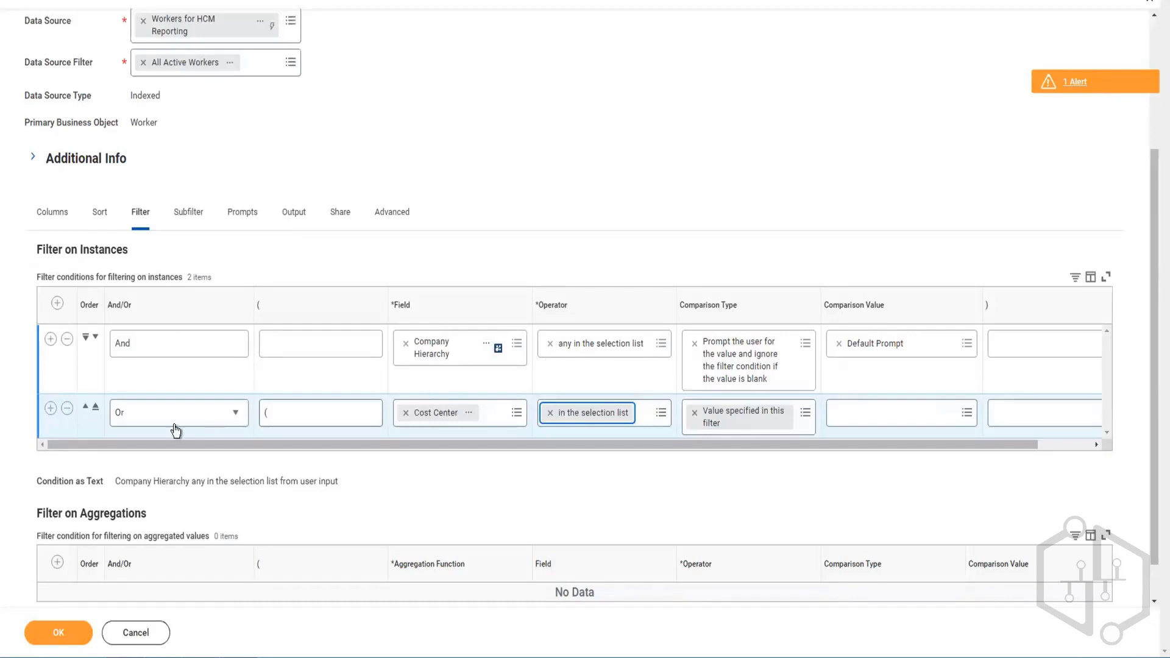
# Choose 001 Xebecc SAP CC and the 007 Learning Functions cost center as the Cost Center condition's comparison values
pyautogui.click(876, 420)
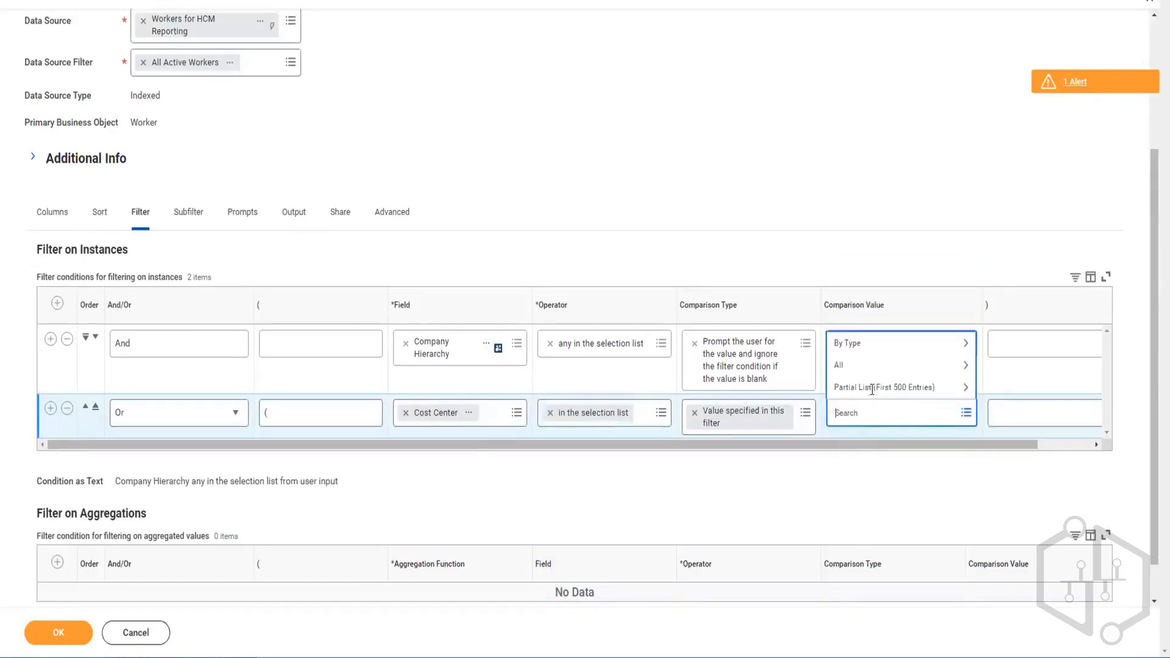
pyautogui.click(849, 364)
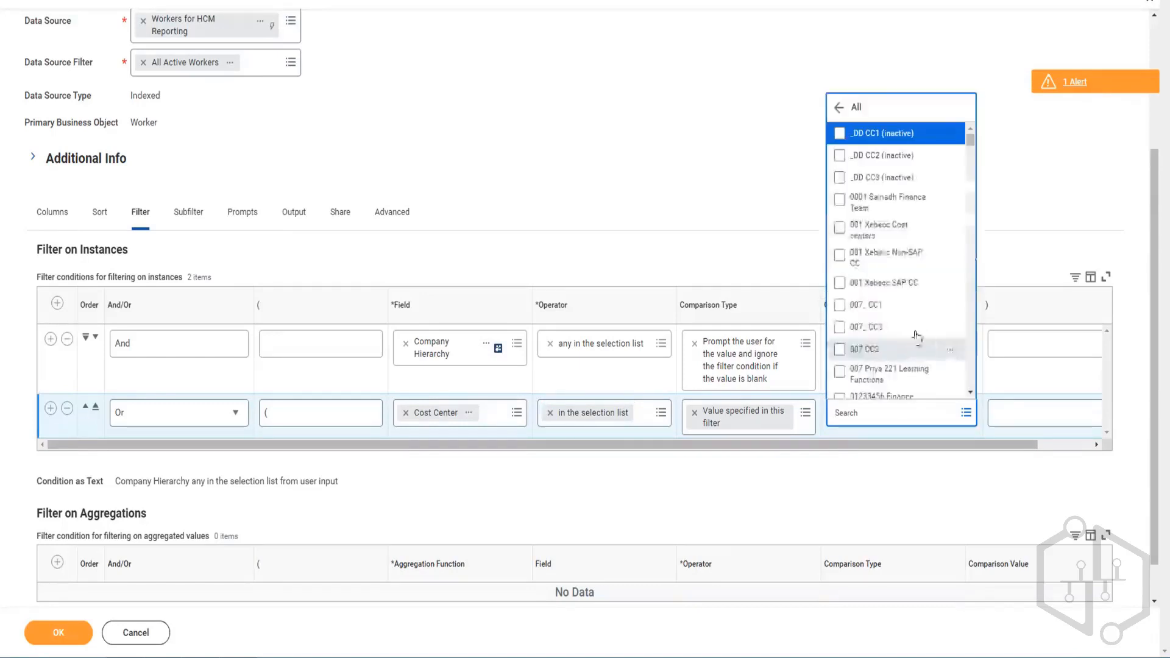
pyautogui.click(840, 134)
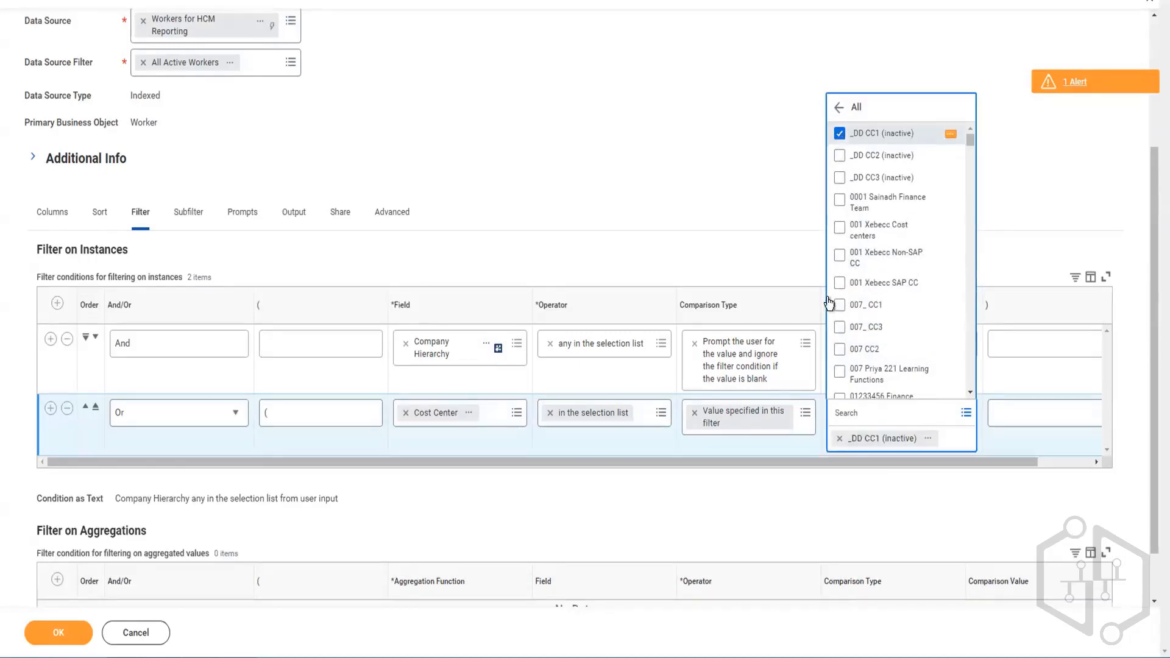
pyautogui.press('BackSpace')
pyautogui.click(841, 283)
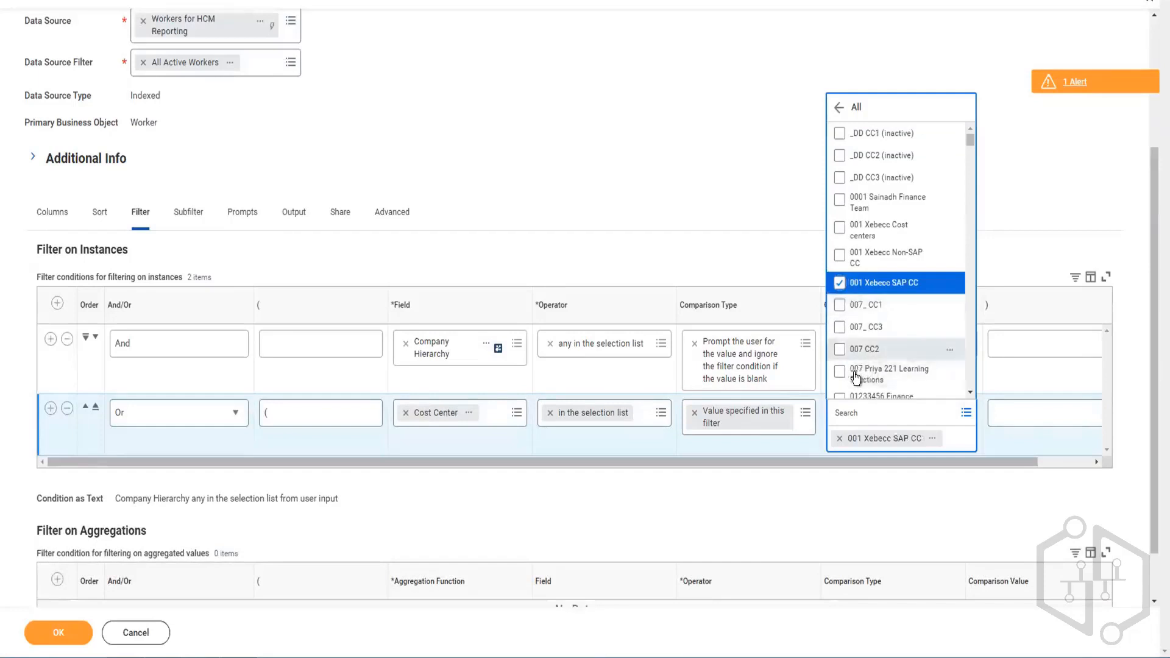
pyautogui.click(840, 372)
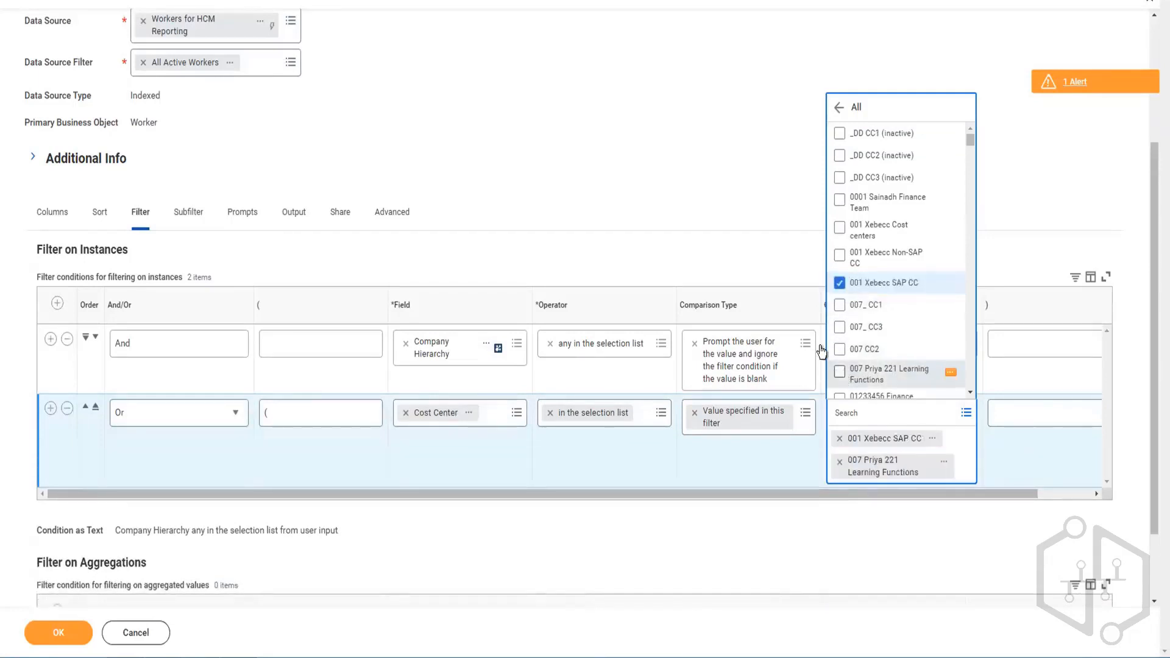
pyautogui.click(765, 174)
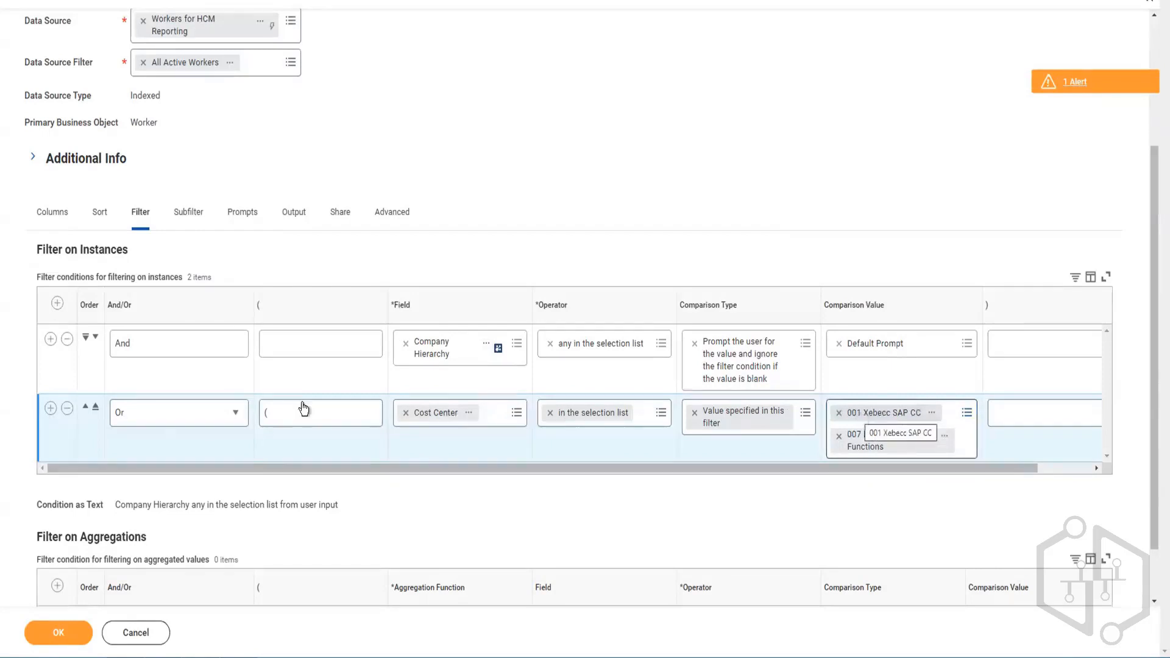
# Re-enter the opening parenthesis before the Cost Center condition
pyautogui.click(275, 418)
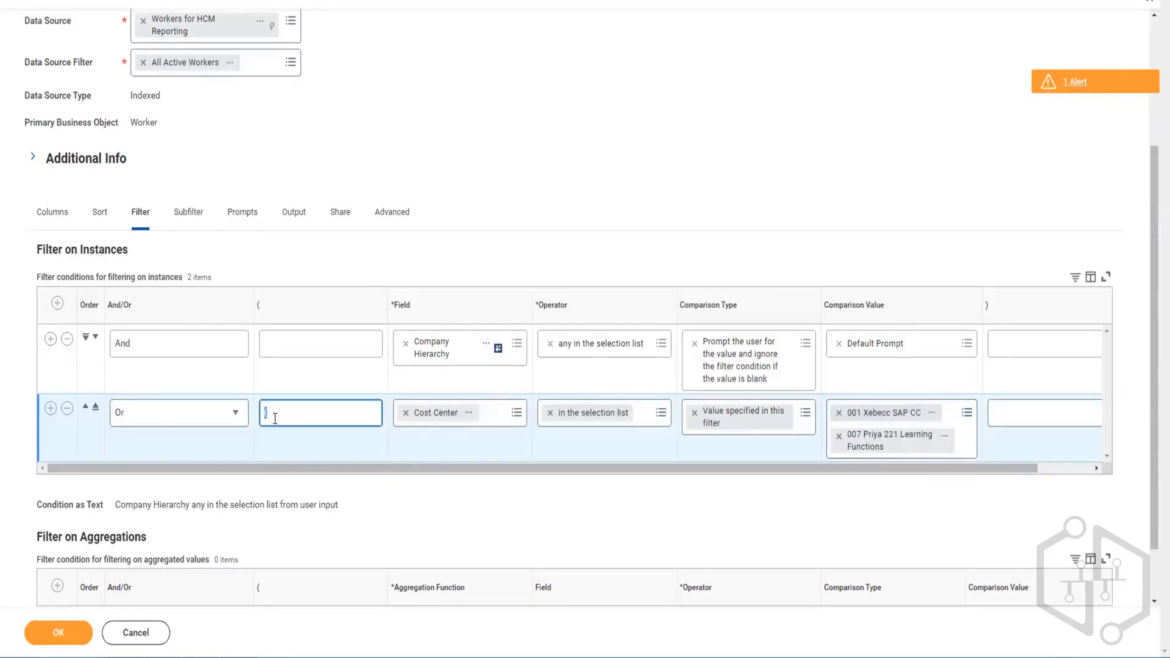
pyautogui.press('BackSpace')
pyautogui.write('(')
# Add a third instance filter condition below the Cost Center condition and set its field to Company
pyautogui.click(50, 408)
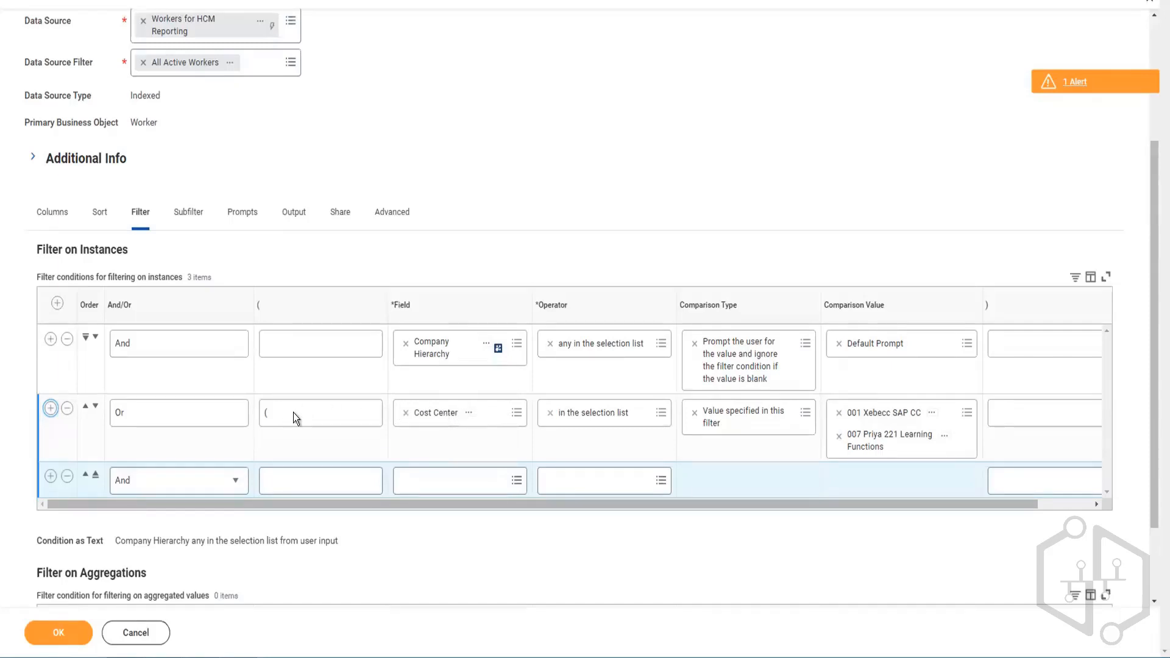
pyautogui.click(432, 485)
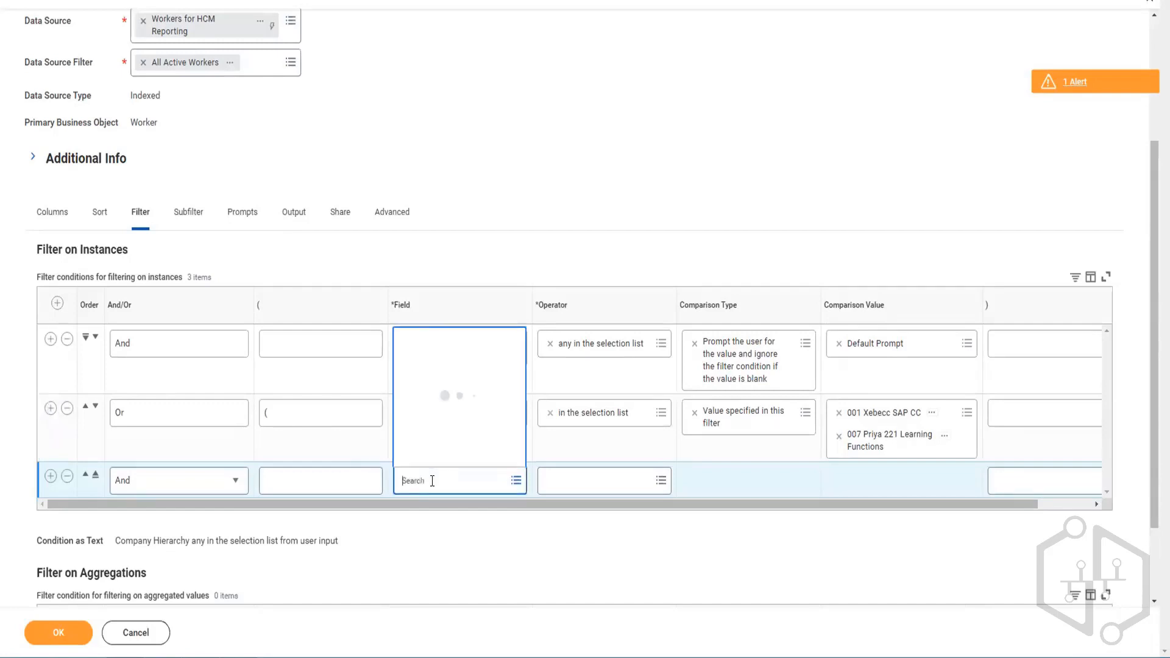
pyautogui.write('company')
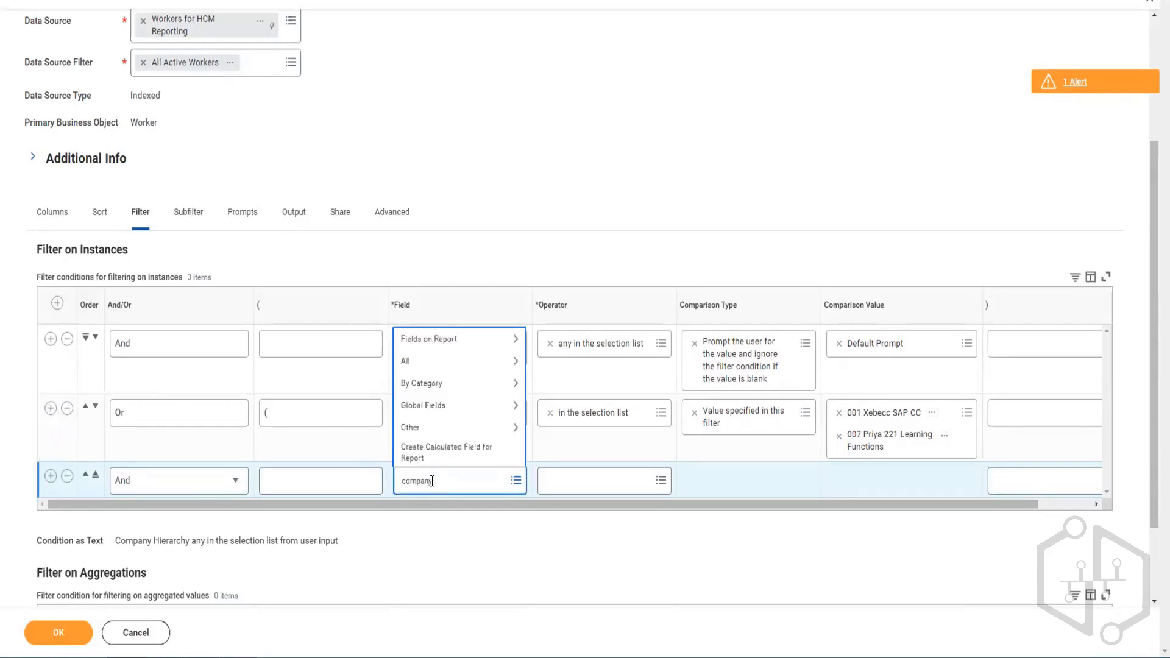
pyautogui.press('Return')
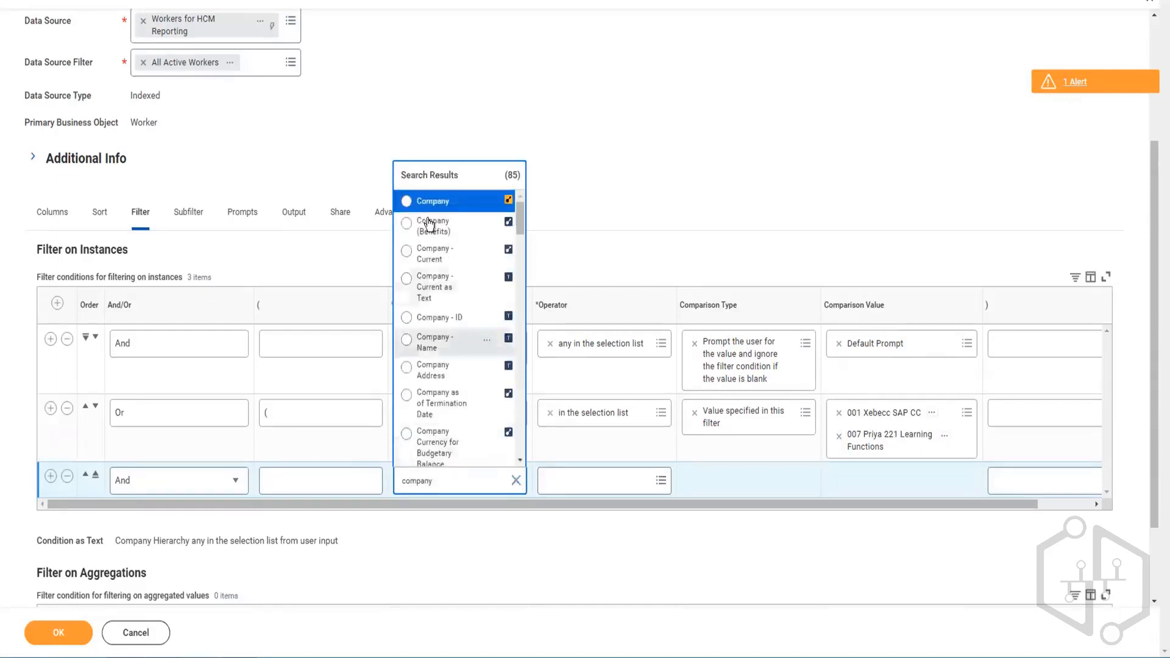
pyautogui.click(406, 202)
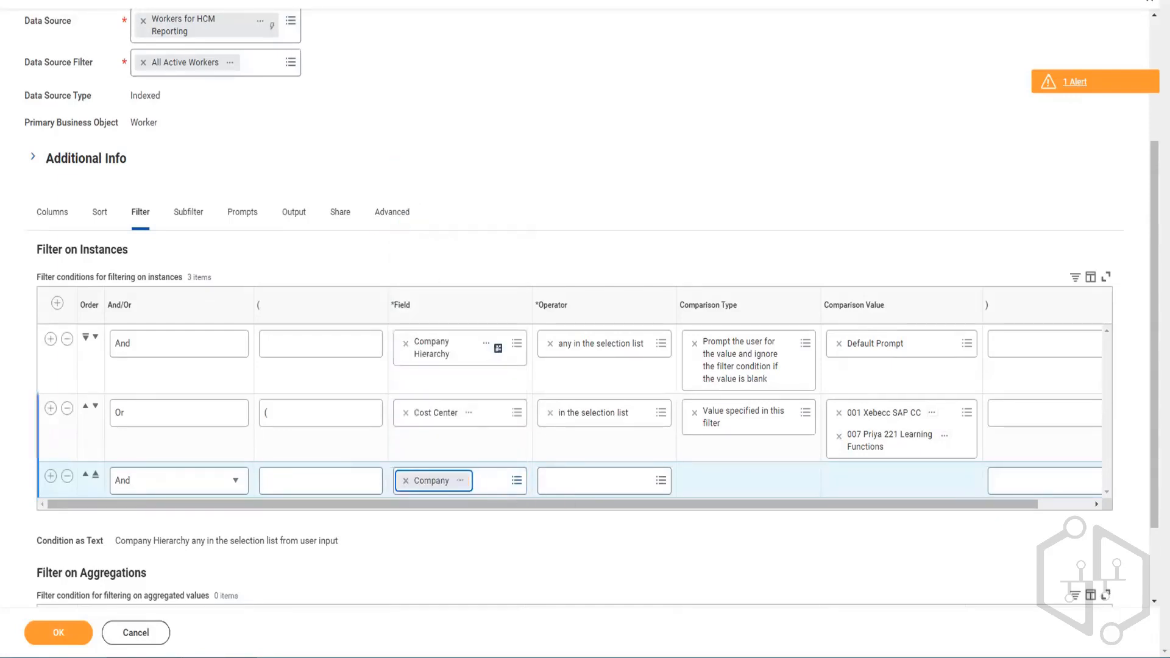
# Set the Company condition's operator to is not empty
pyautogui.click(588, 480)
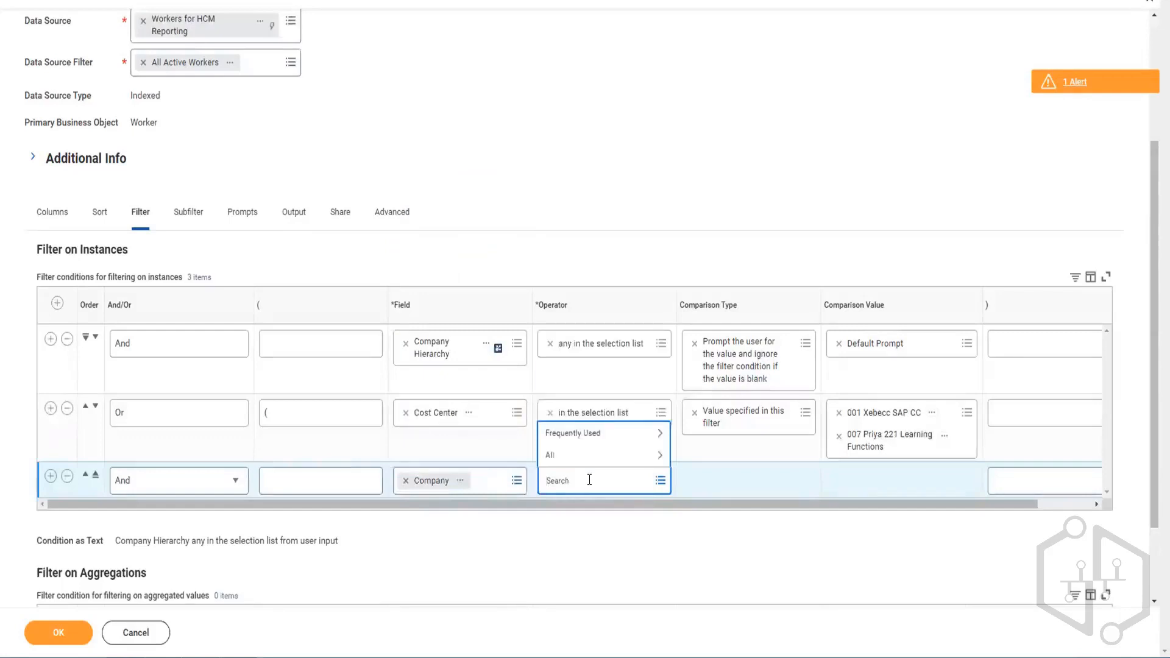
pyautogui.write('in the')
pyautogui.press('Return')
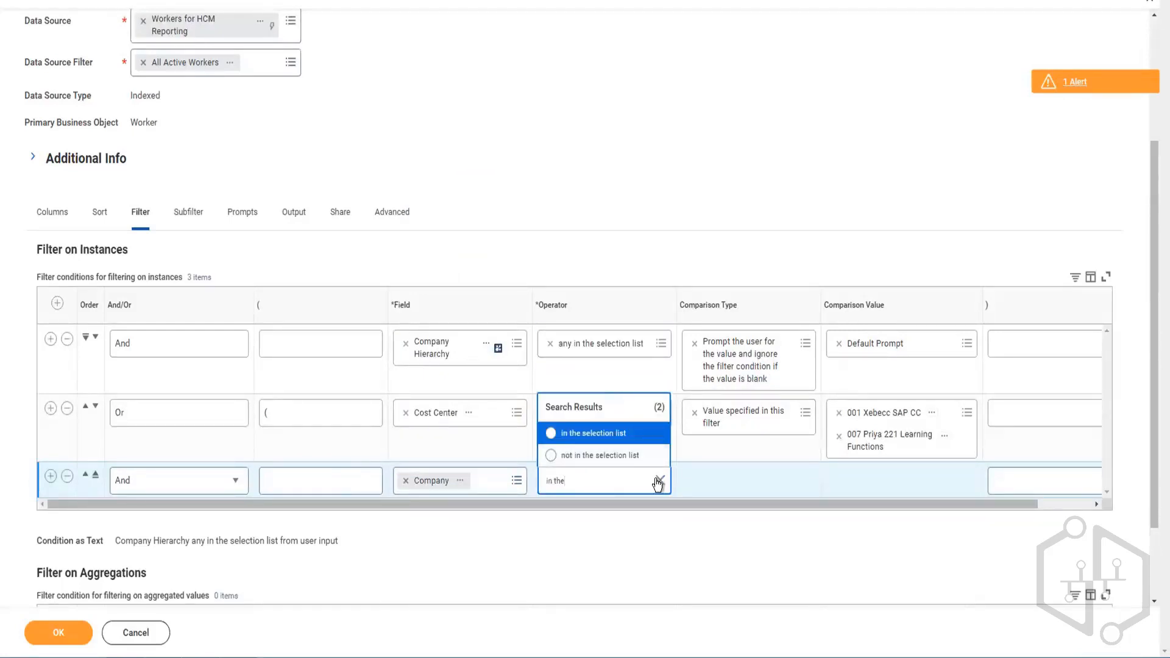
pyautogui.click(660, 480)
pyautogui.click(570, 460)
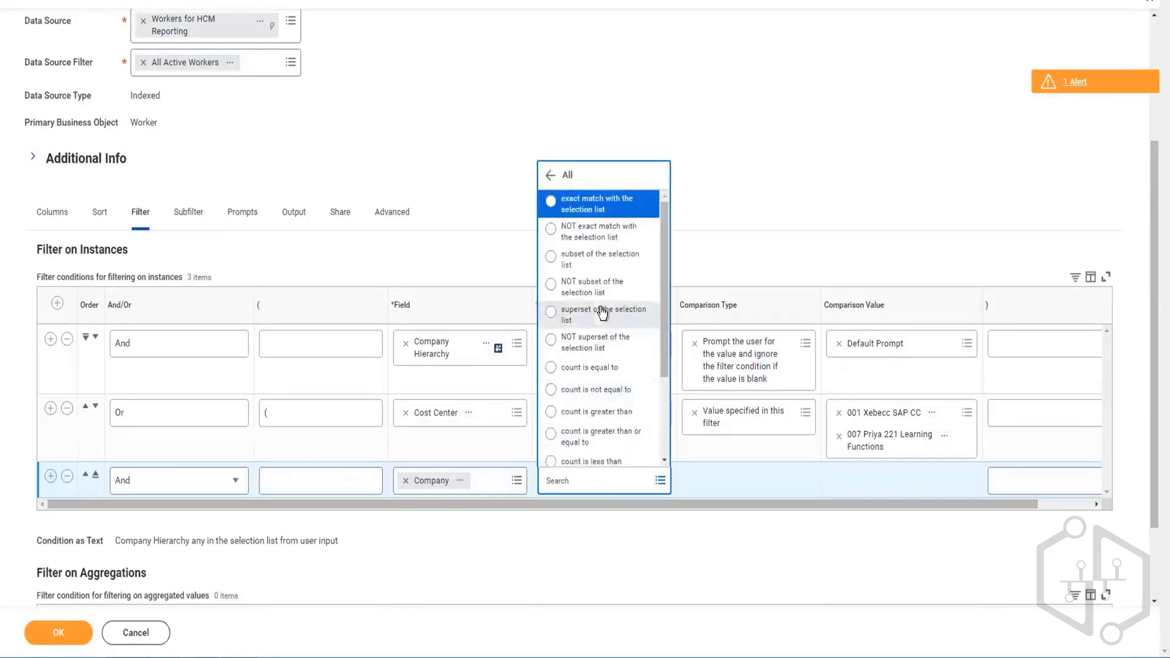
pyautogui.scroll(-3, 600, 307)
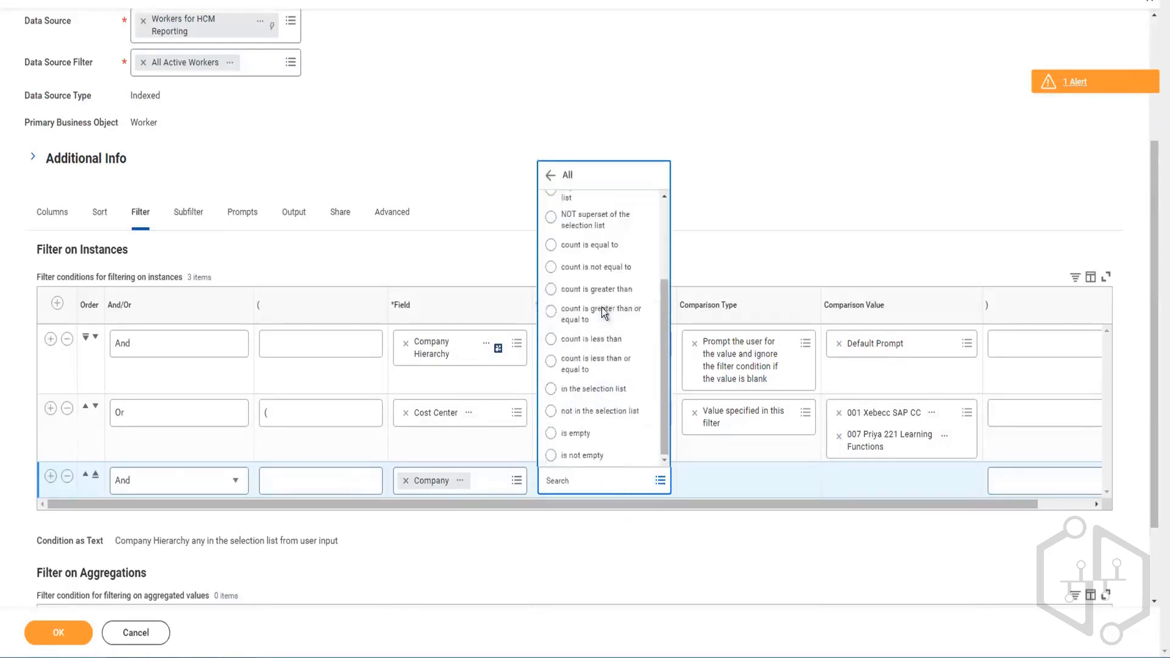
pyautogui.click(561, 457)
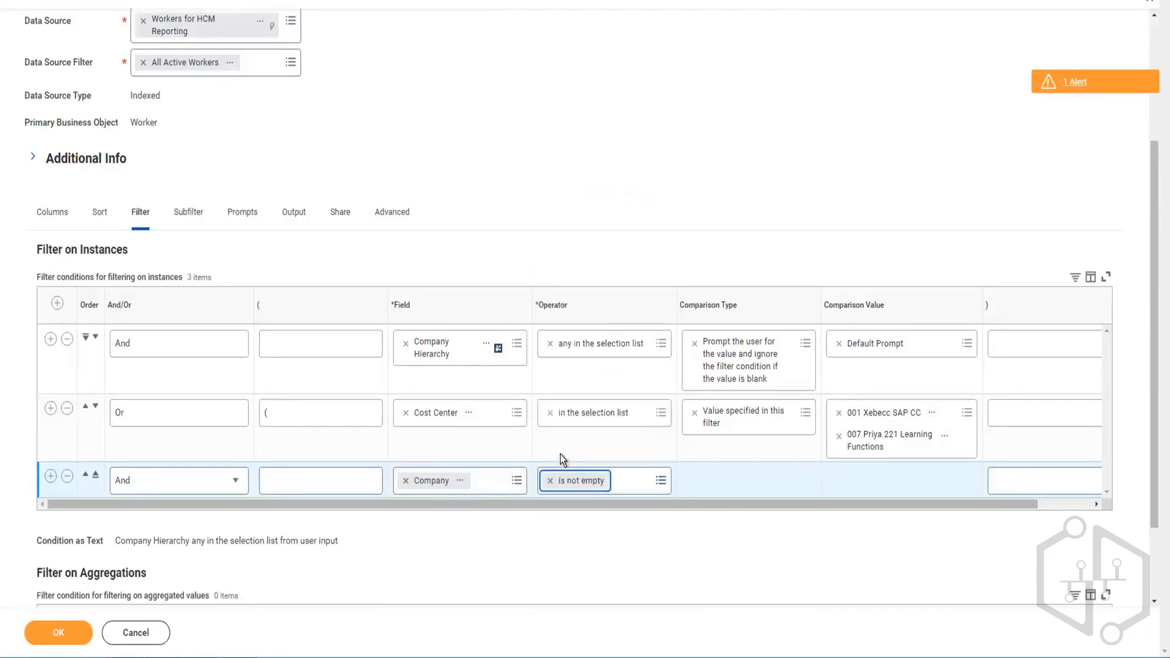
# Enter a closing parenthesis after the Company condition
pyautogui.click(728, 479)
pyautogui.click(1001, 476)
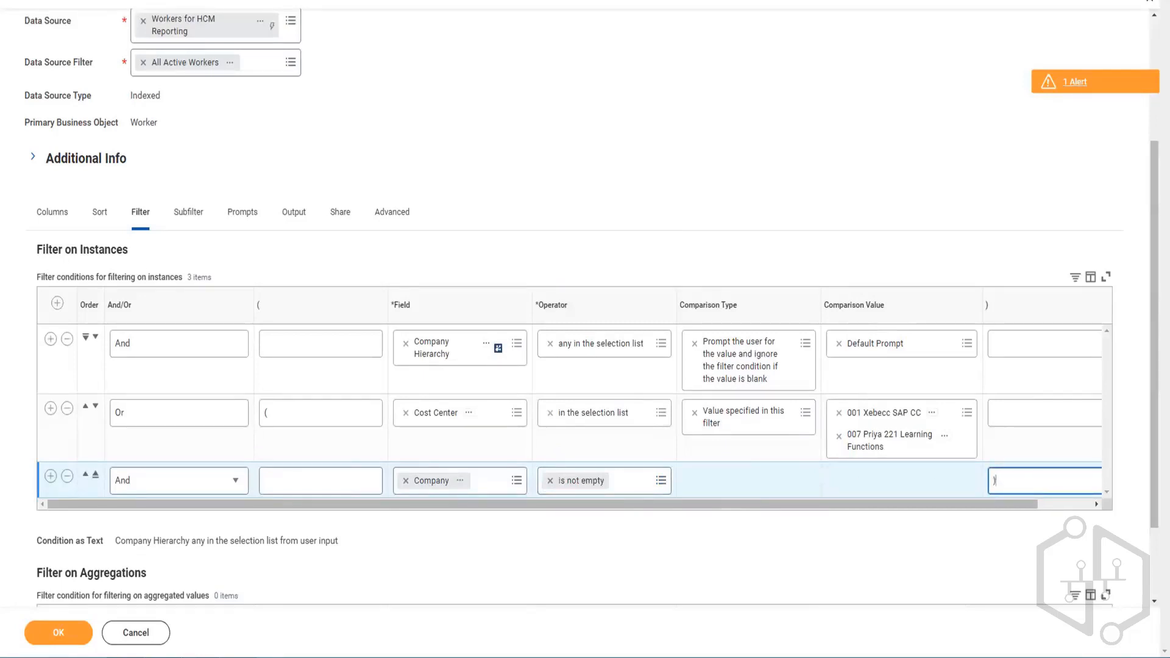
pyautogui.click(645, 492)
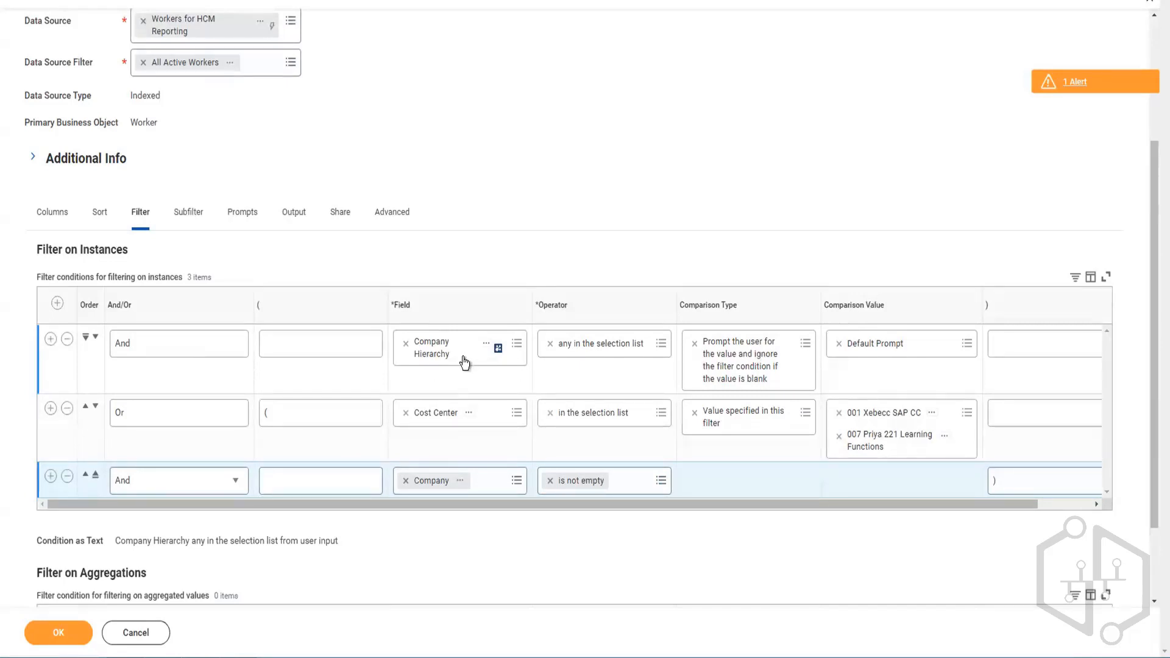
pyautogui.scroll(1, 423, 357)
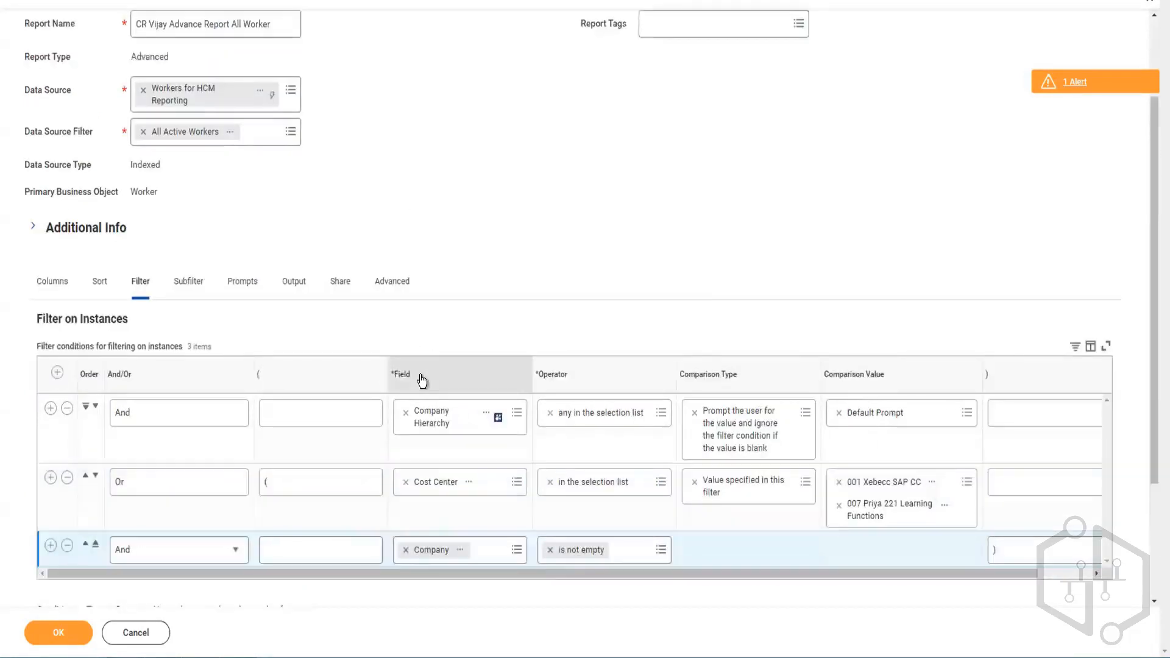
pyautogui.scroll(-2, 422, 378)
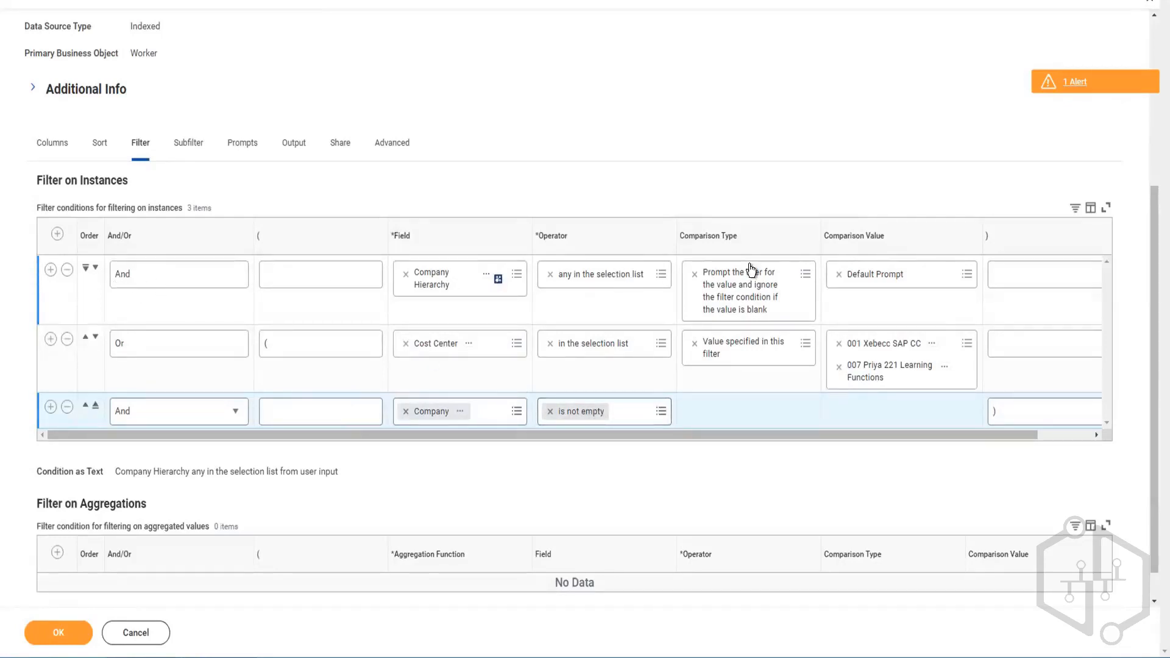
pyautogui.click(286, 342)
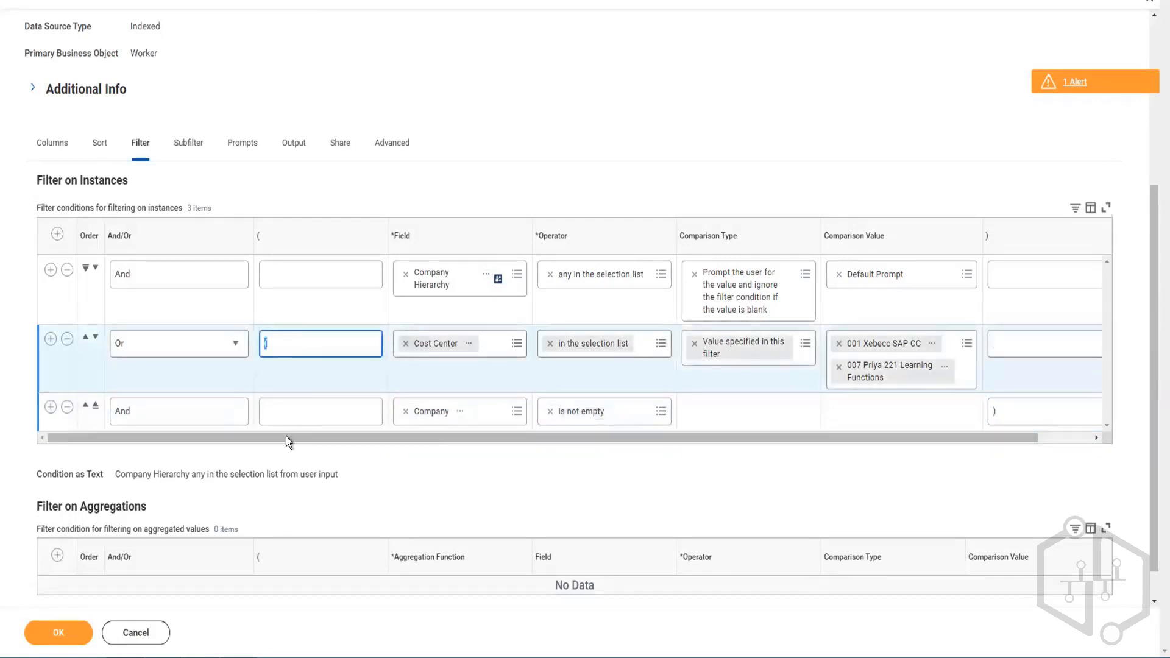
pyautogui.click(280, 414)
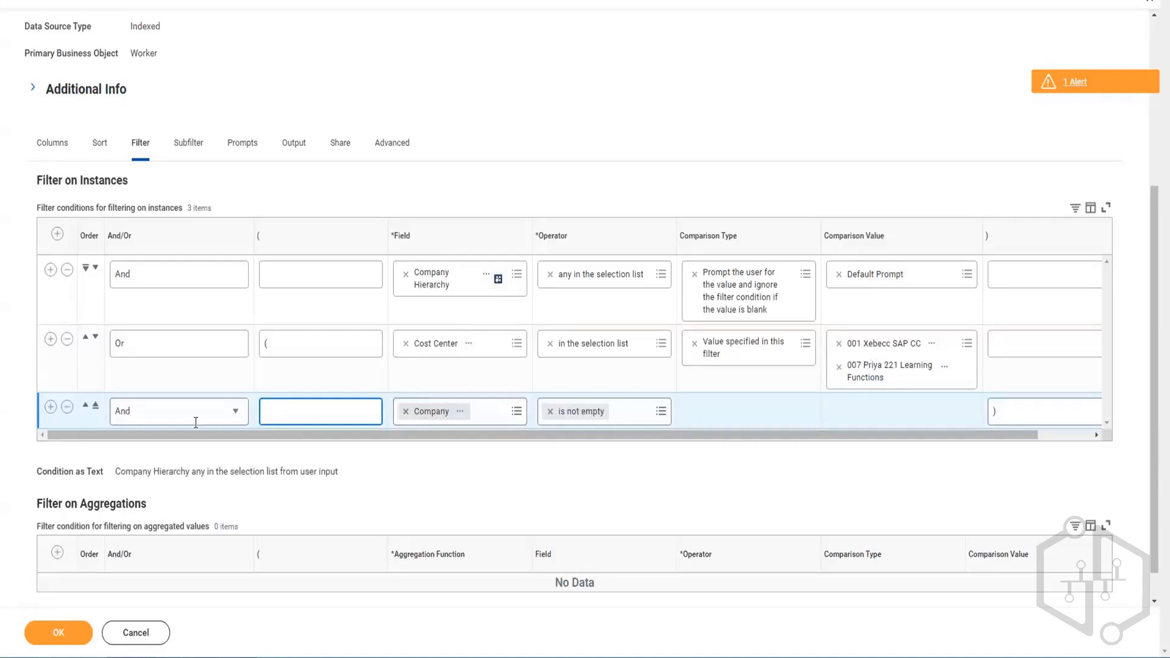
pyautogui.click(50, 406)
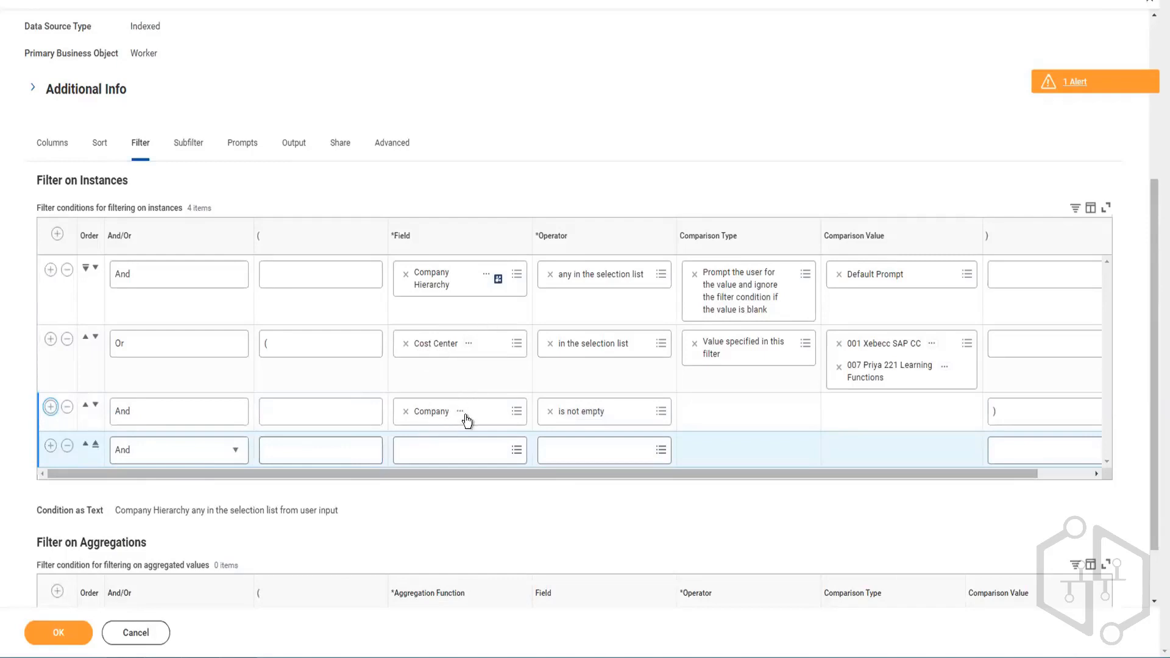
pyautogui.click(450, 446)
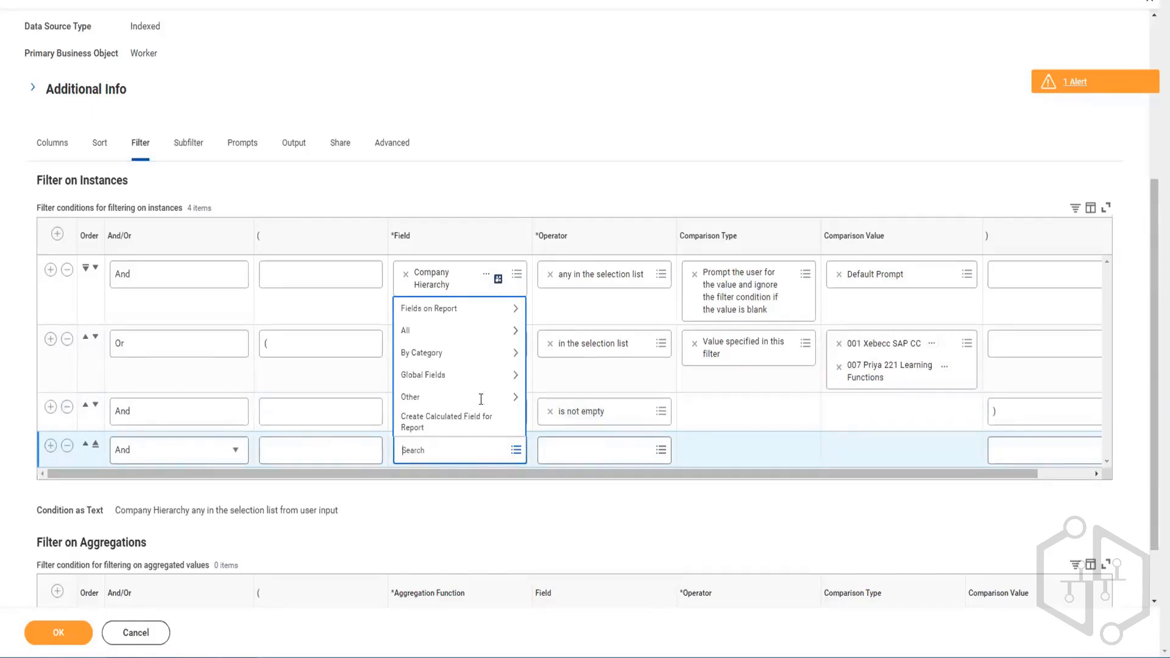
pyautogui.click(460, 146)
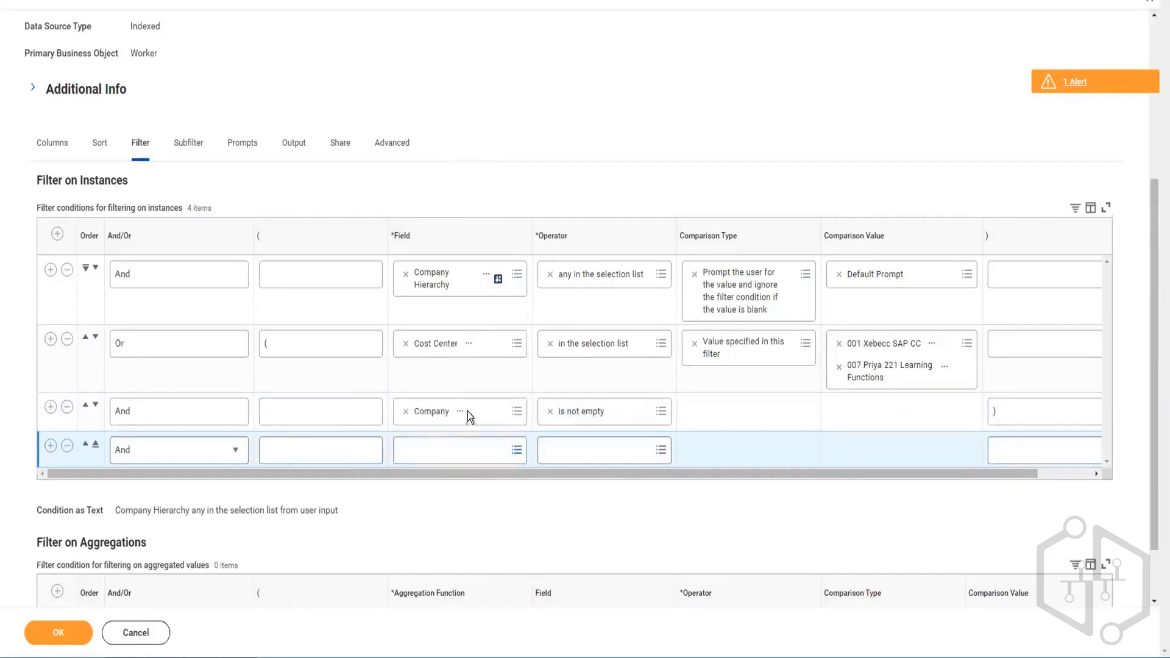
pyautogui.click(1028, 423)
pyautogui.write(')')
pyautogui.click(1011, 440)
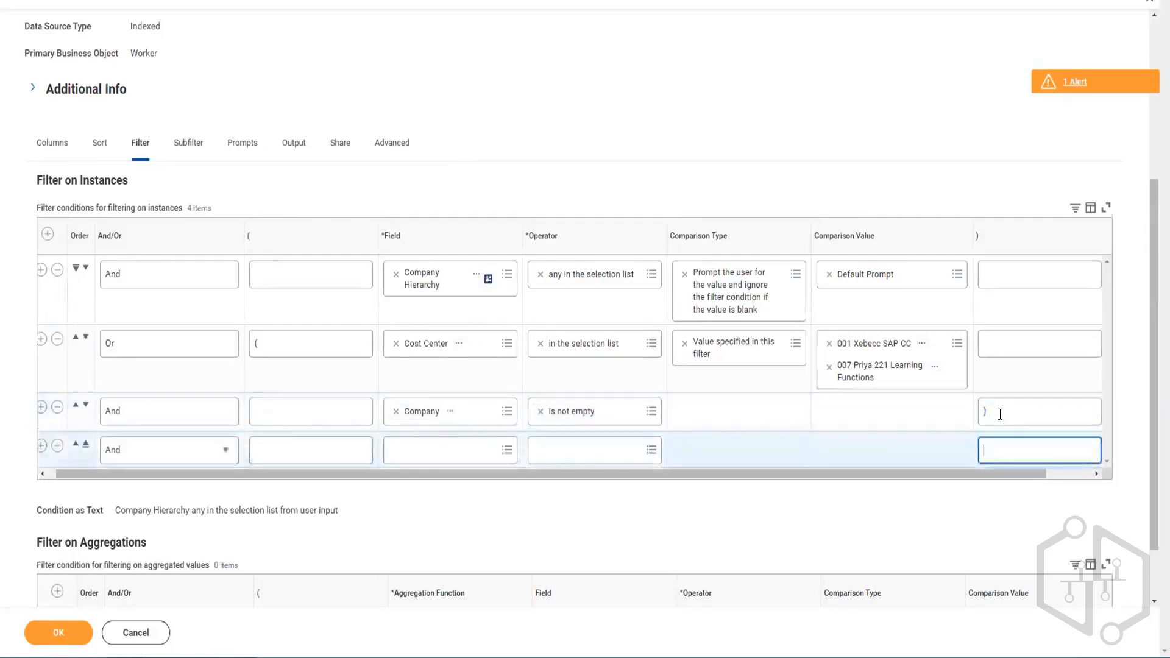
pyautogui.click(57, 446)
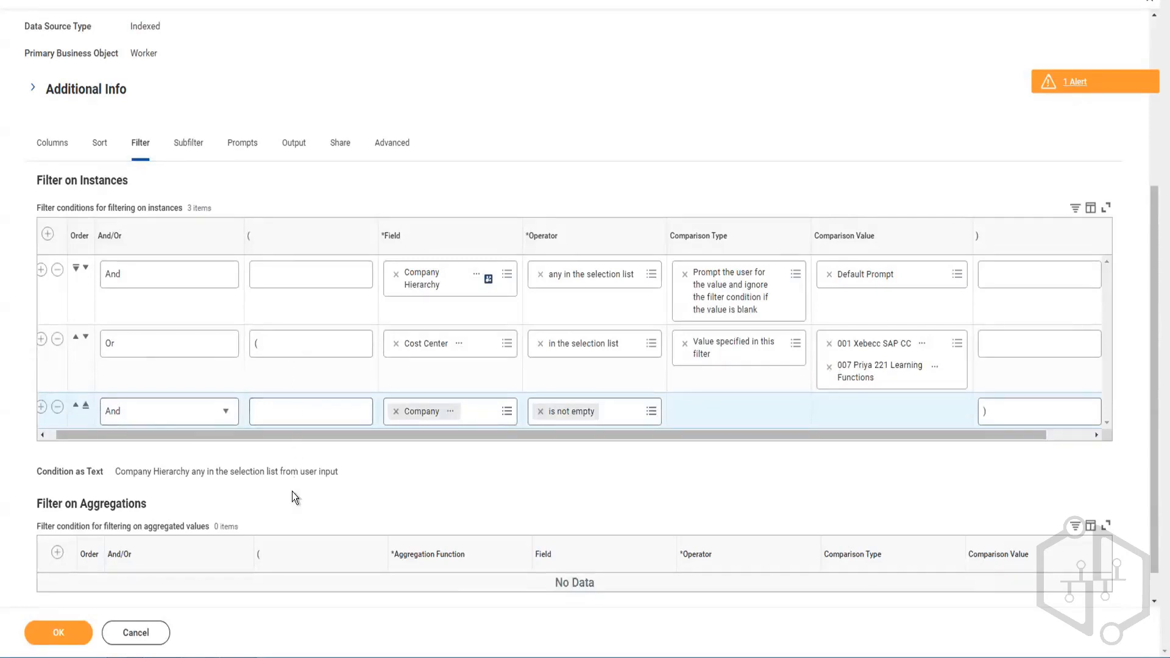
# Remove the Company, Cost Center and Company Hierarchy conditions from the instance filter
pyautogui.click(57, 409)
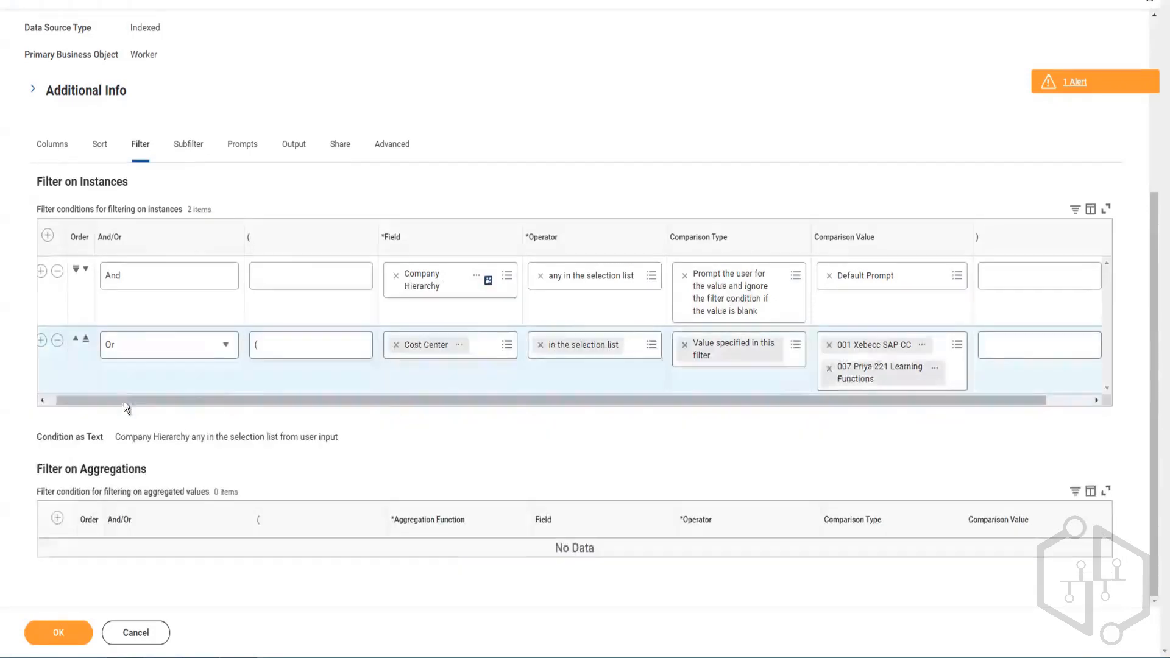
pyautogui.moveTo(111, 401); pyautogui.dragTo(71, 397)
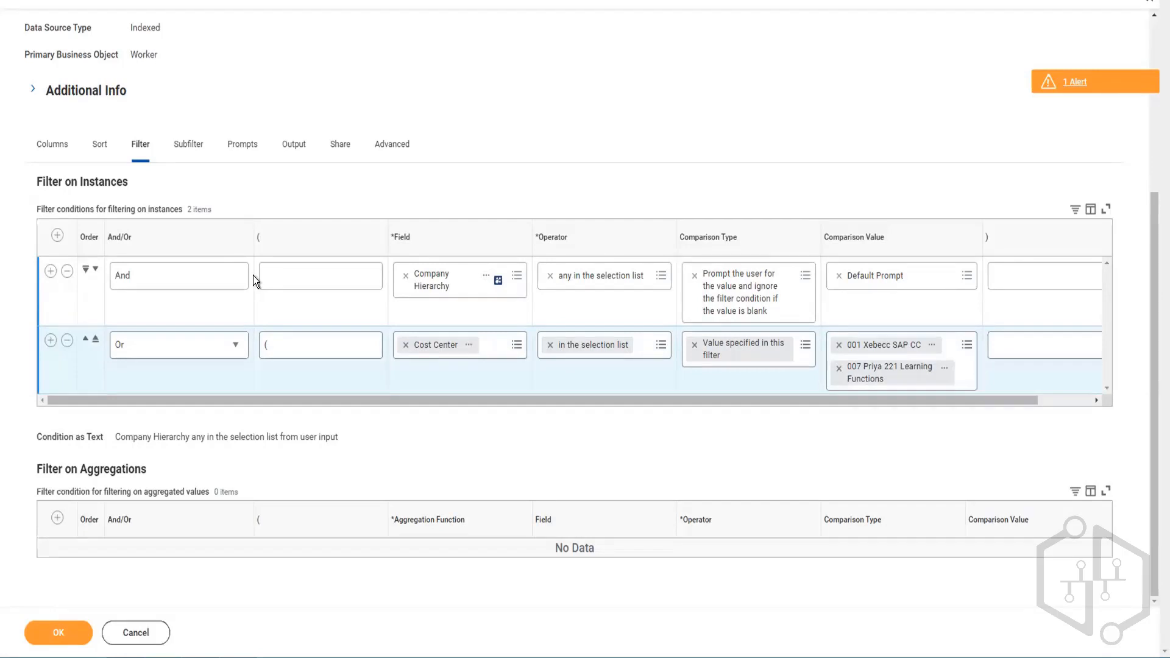
pyautogui.click(67, 344)
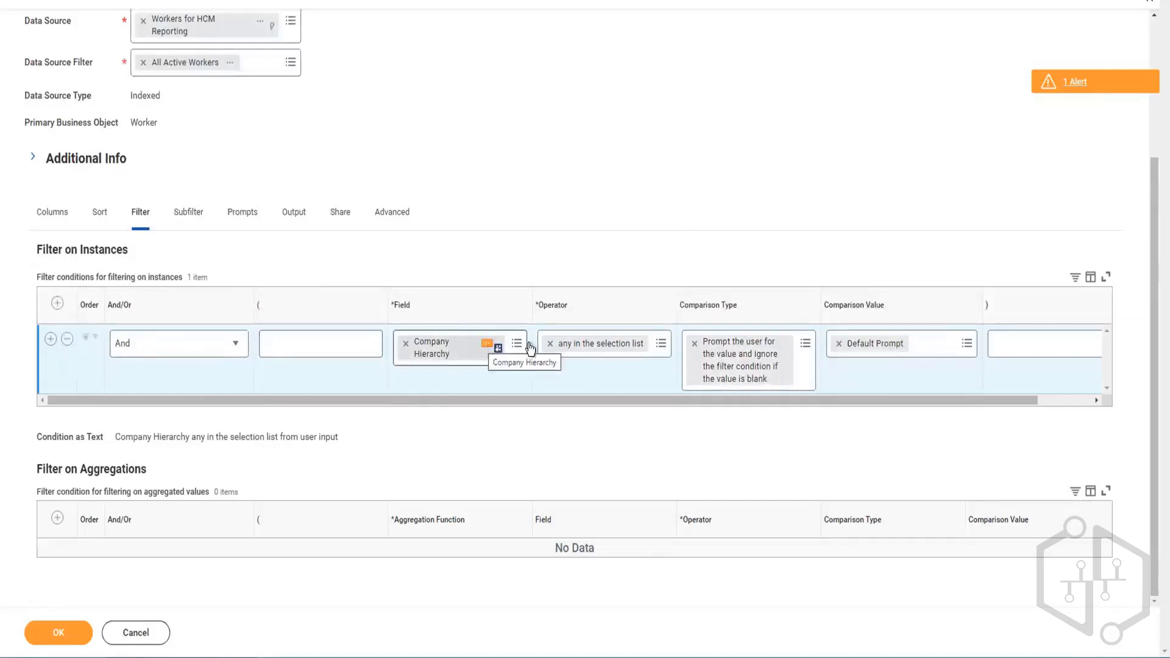
pyautogui.click(65, 339)
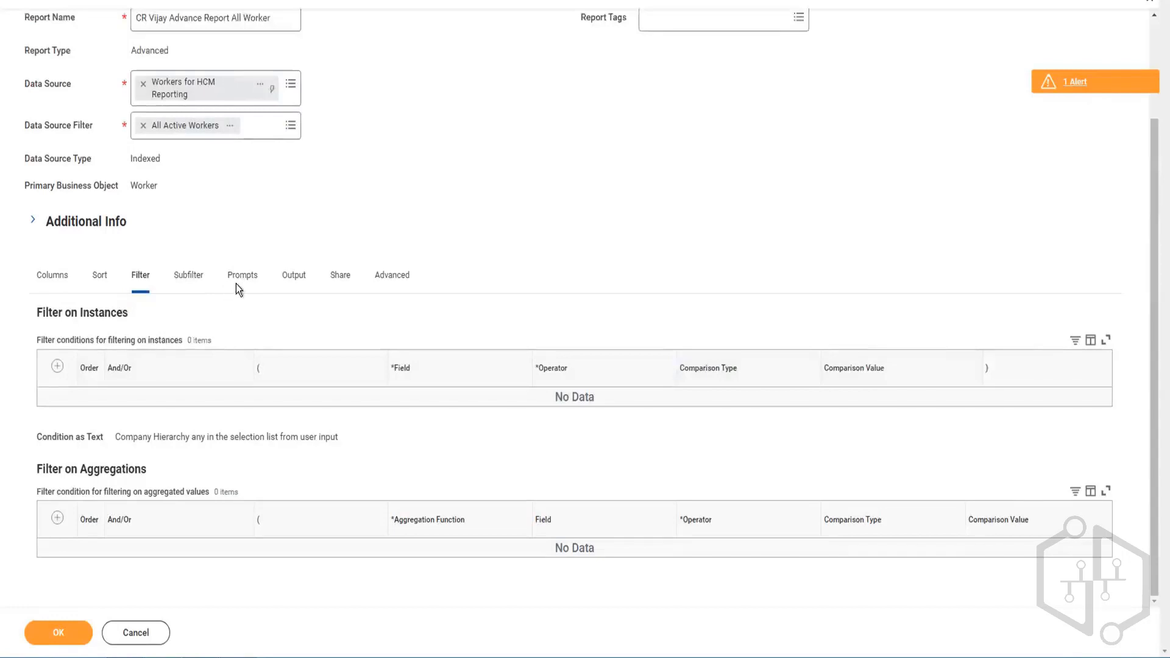
pyautogui.click(238, 280)
pyautogui.scroll(-1, 263, 335)
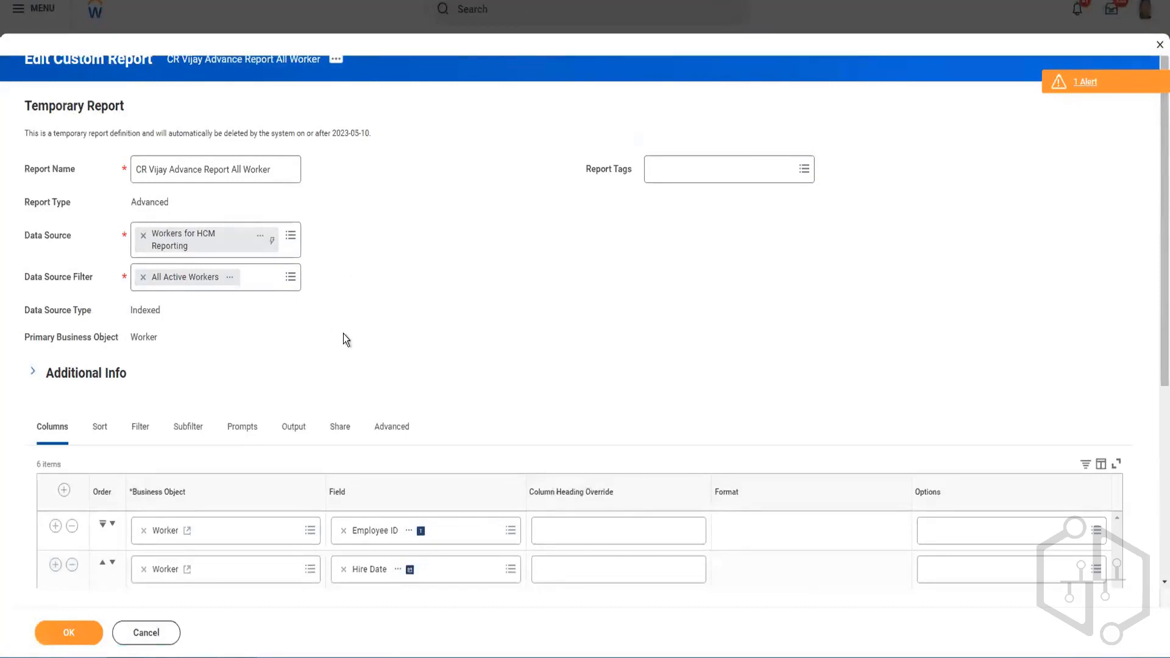
pyautogui.scroll(-5, 324, 335)
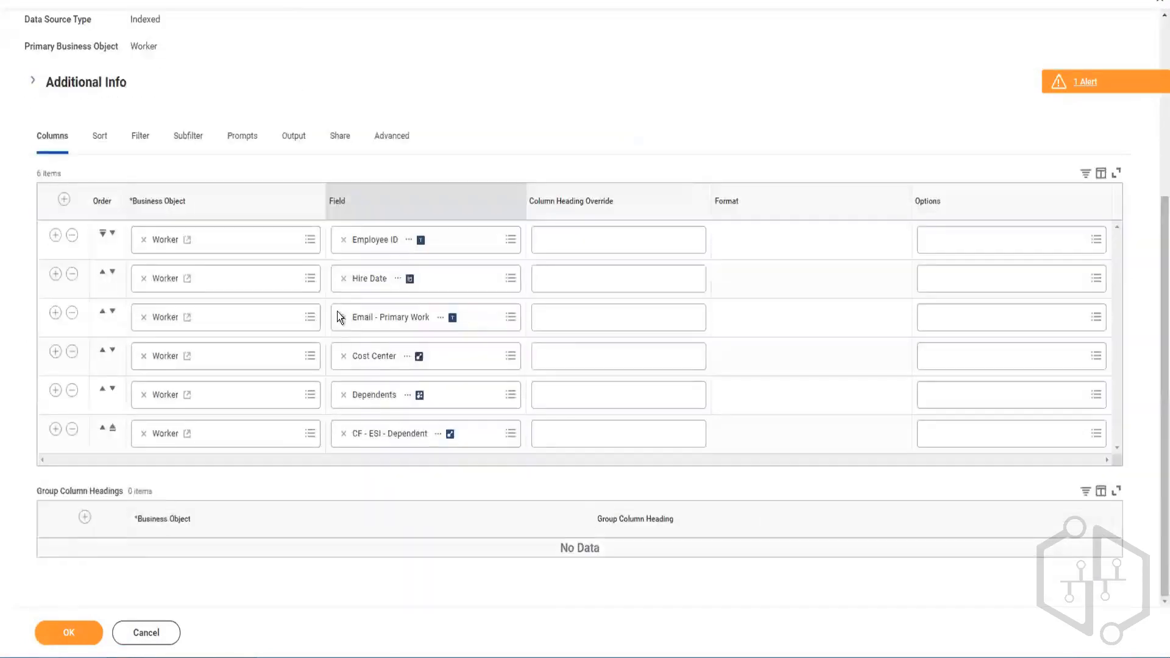
pyautogui.scroll(4, 282, 300)
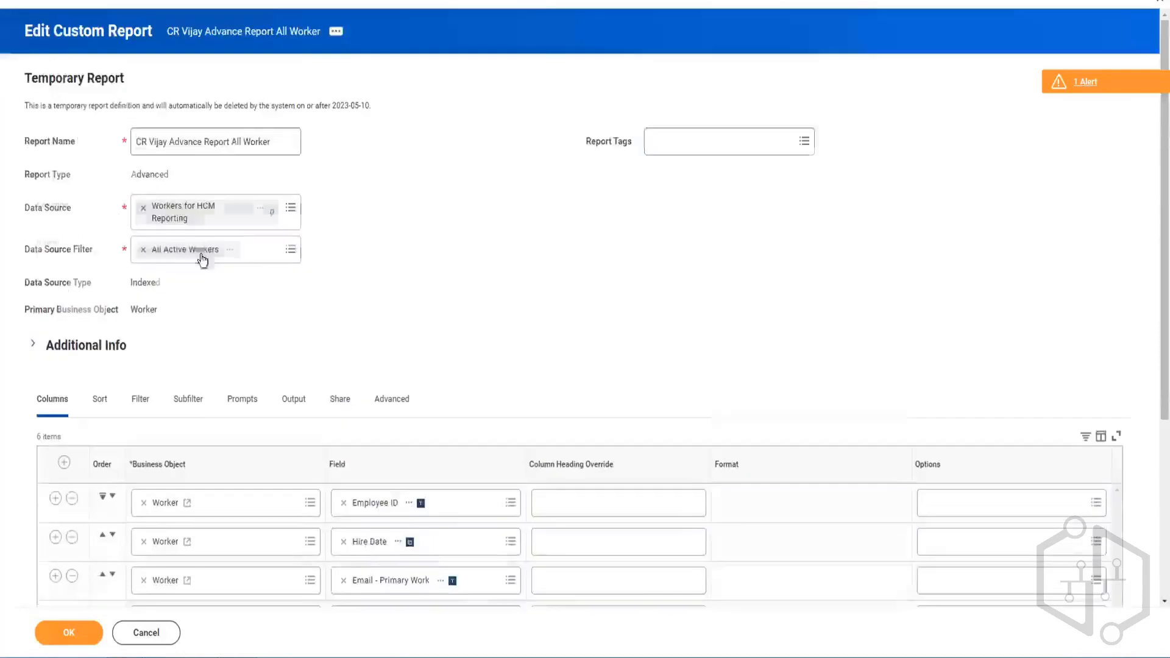
# Delete the Company Hierarchy condition from the report's instance filter
pyautogui.click(139, 401)
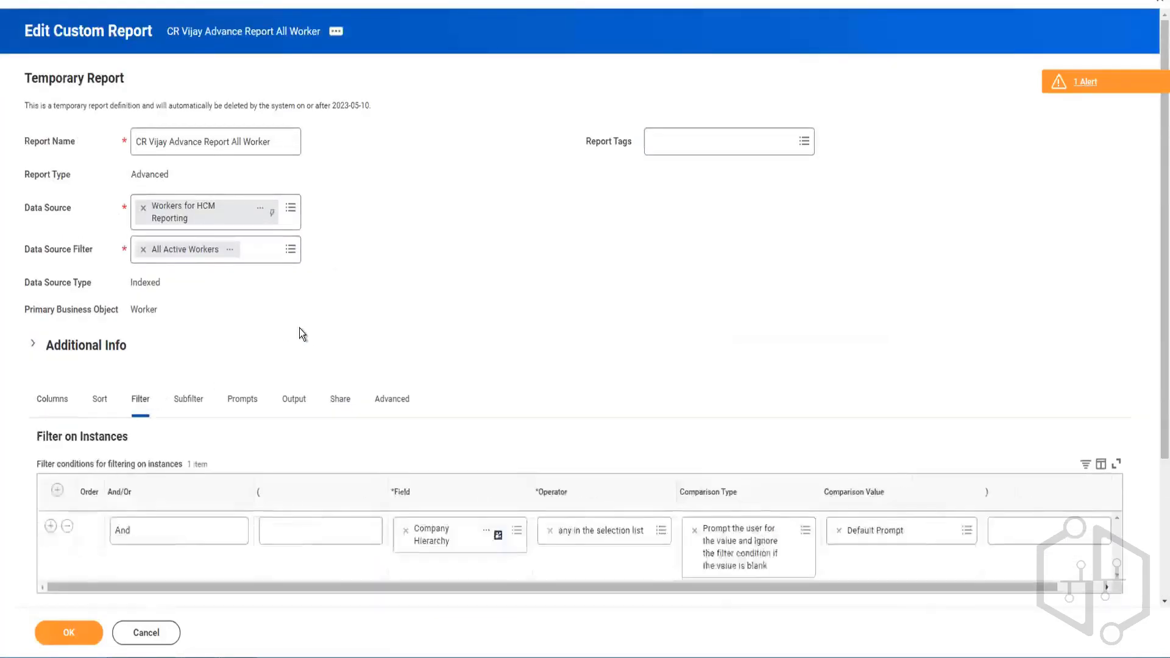
pyautogui.scroll(-3, 298, 327)
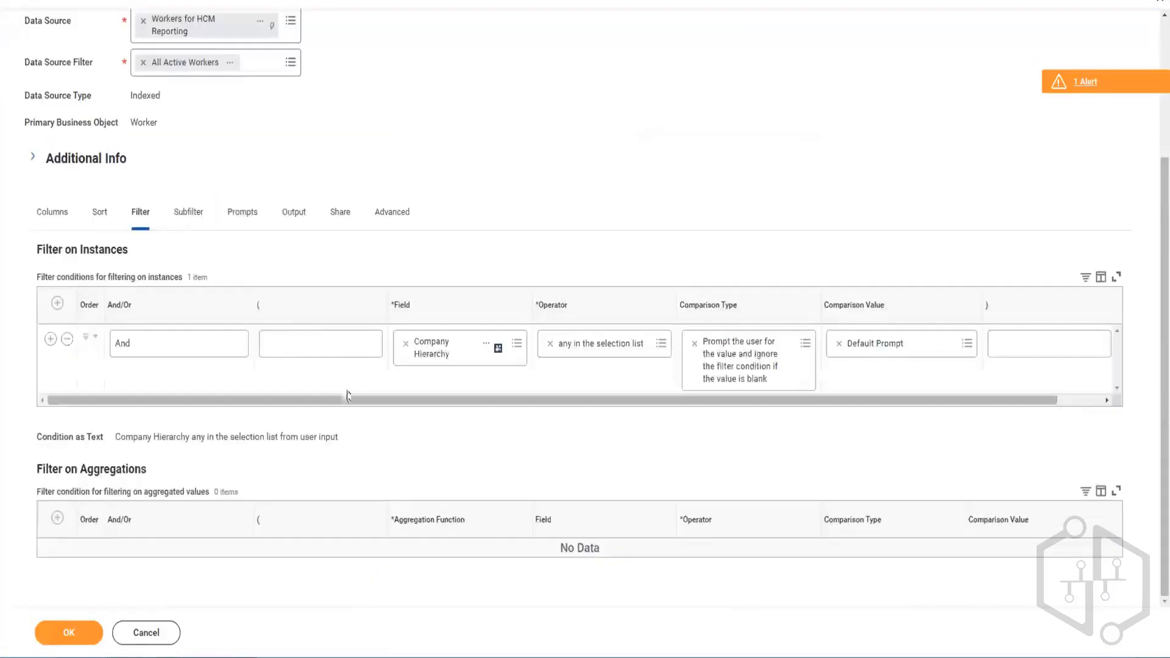
pyautogui.click(67, 339)
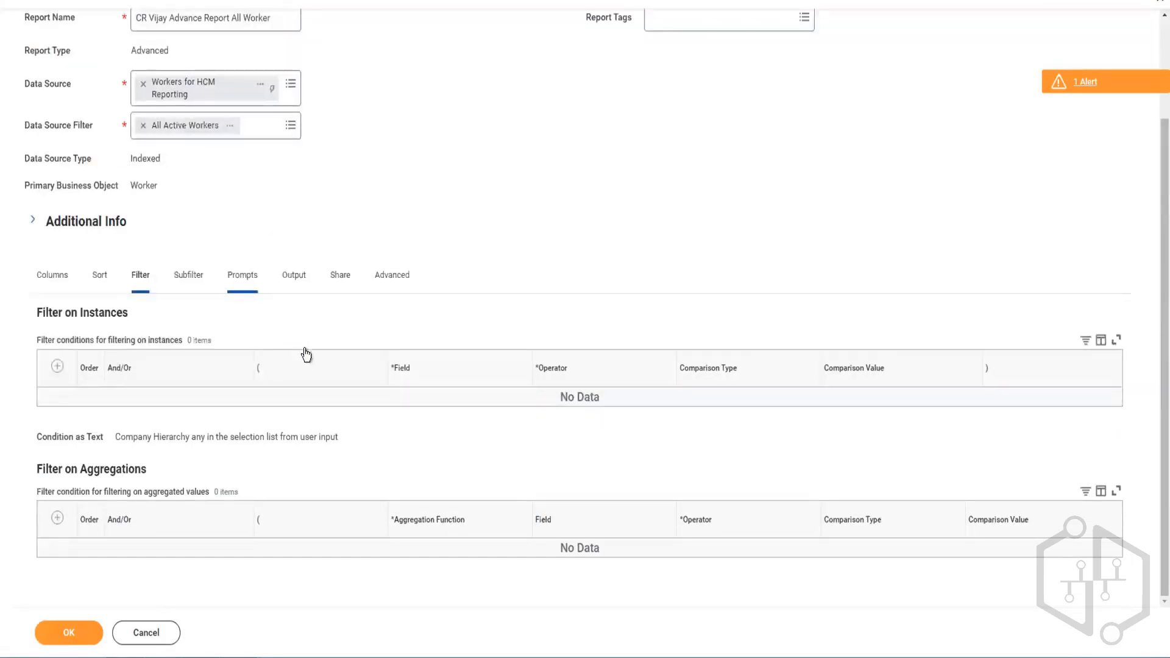
# Review the report's prompt defaults and instance filter, and open the subfilter settings
pyautogui.scroll(-2, 314, 363)
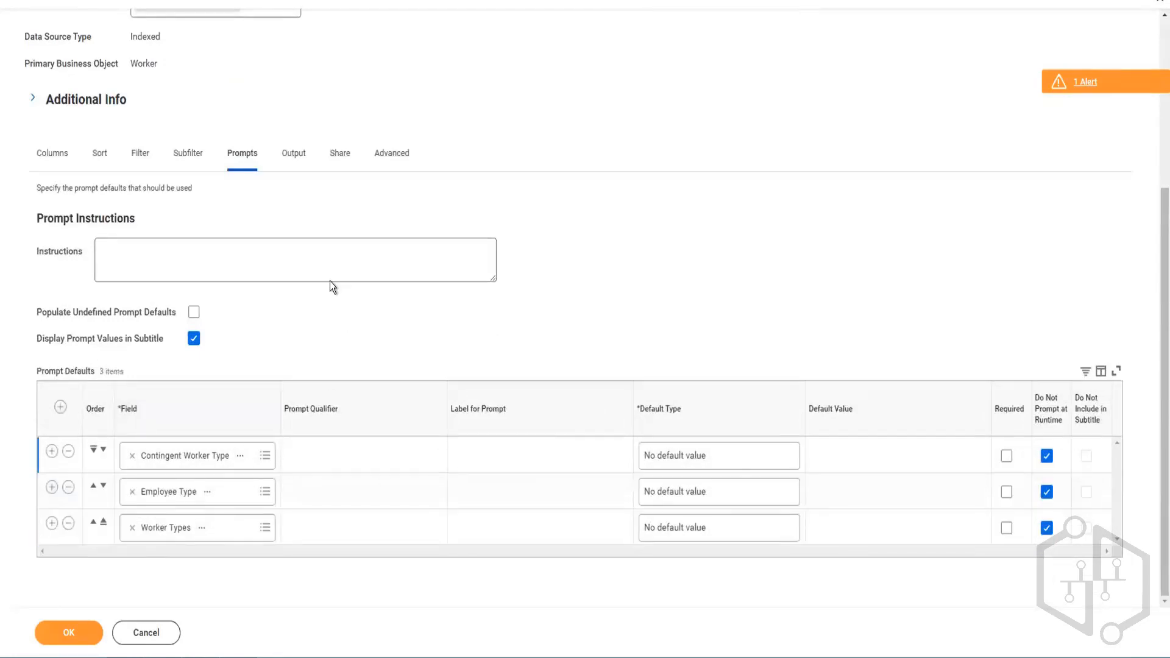
pyautogui.click(181, 159)
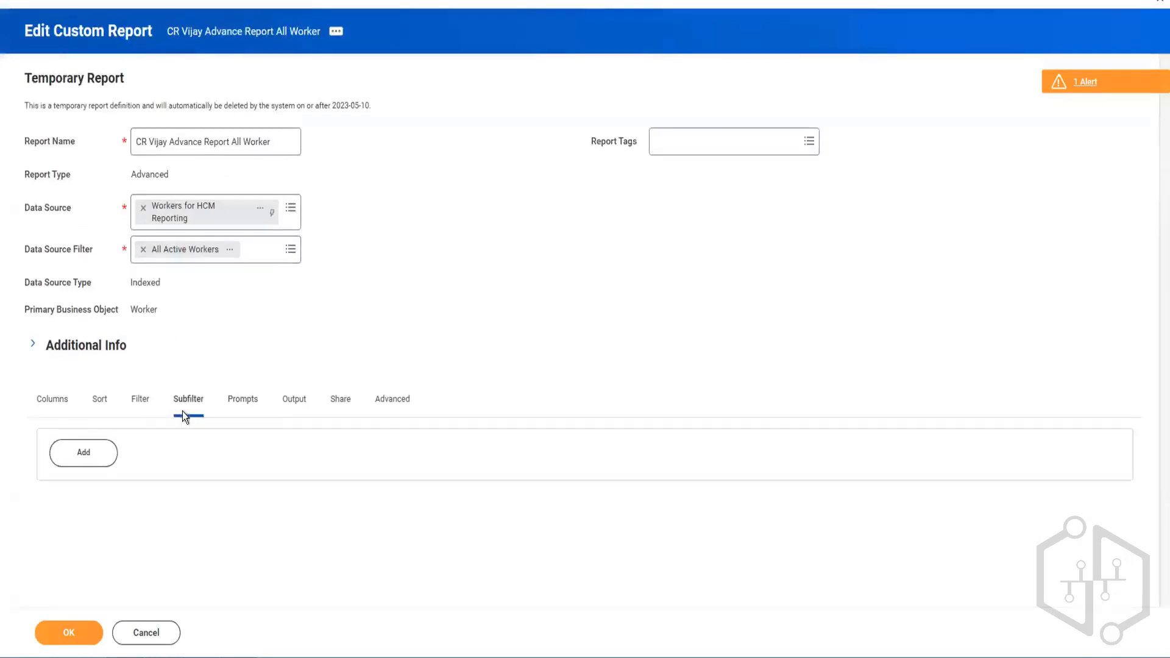
pyautogui.click(140, 404)
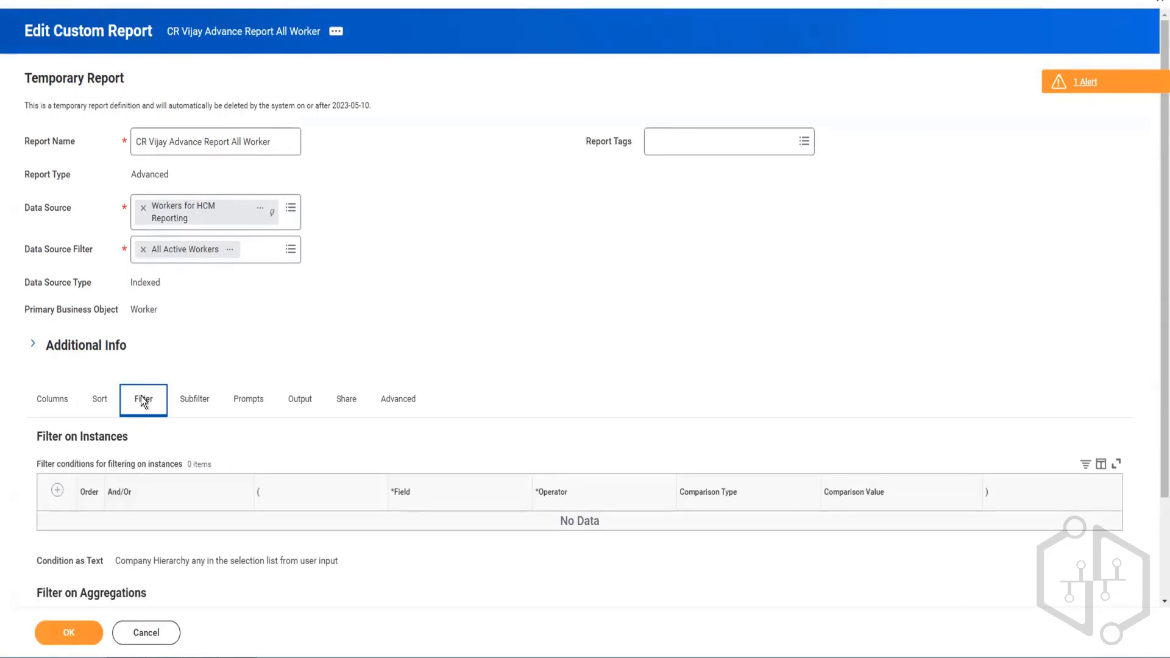
pyautogui.click(194, 407)
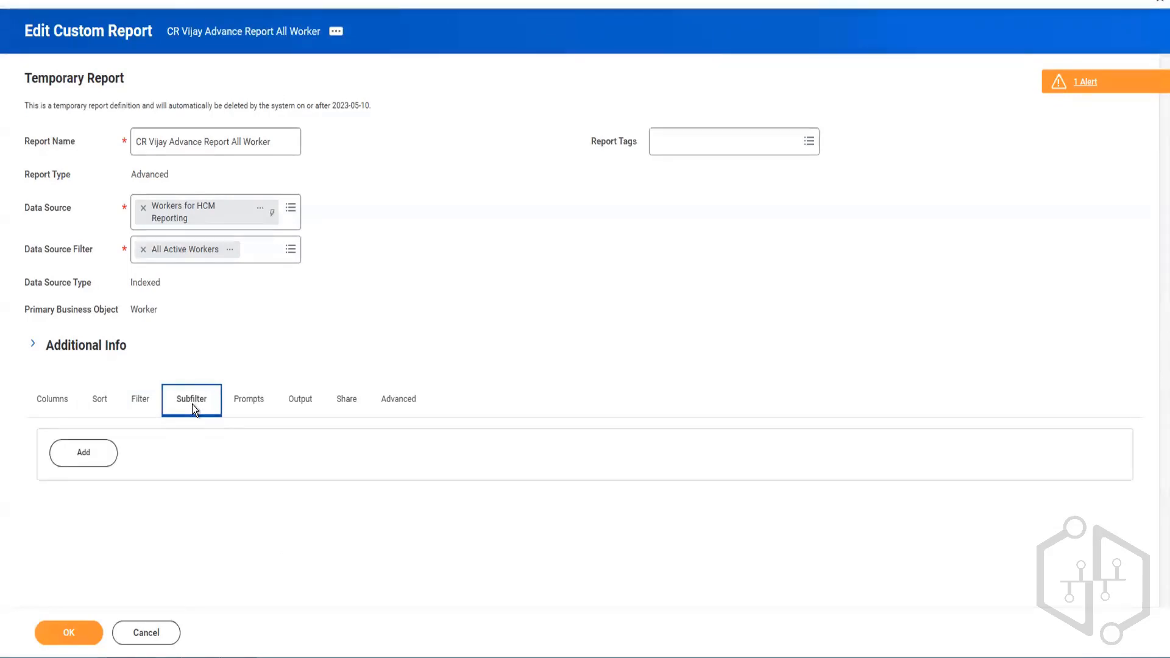
# Add a sub level filter to the report with Dependents as its business object
pyautogui.click(81, 452)
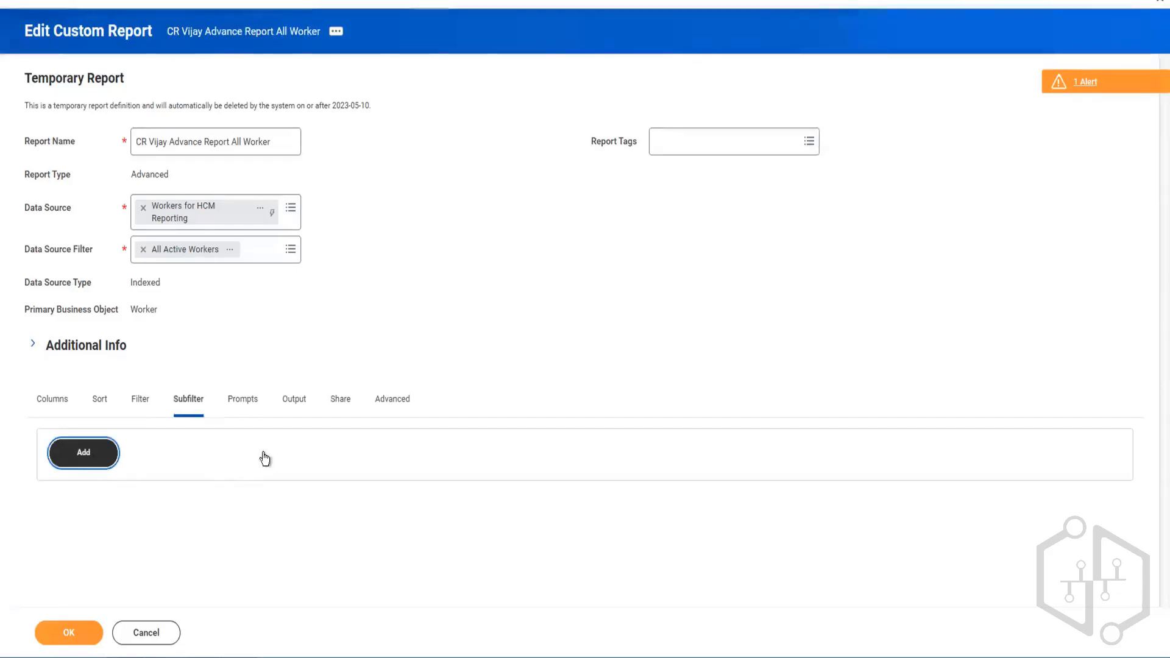
pyautogui.scroll(-3, 284, 382)
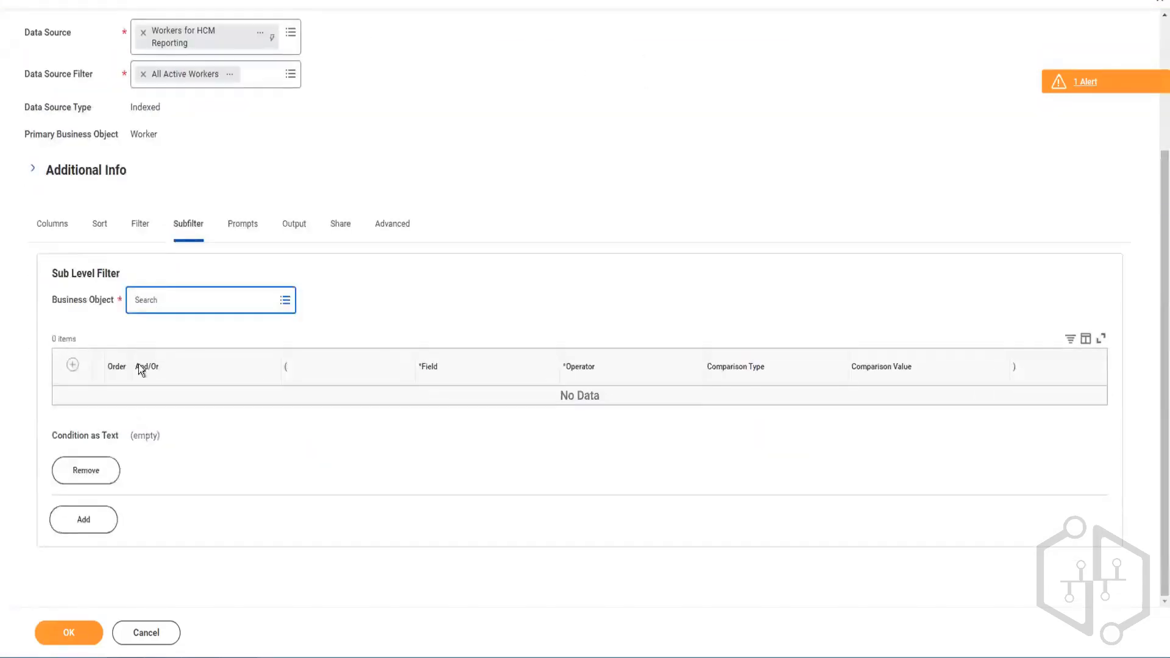
pyautogui.click(285, 301)
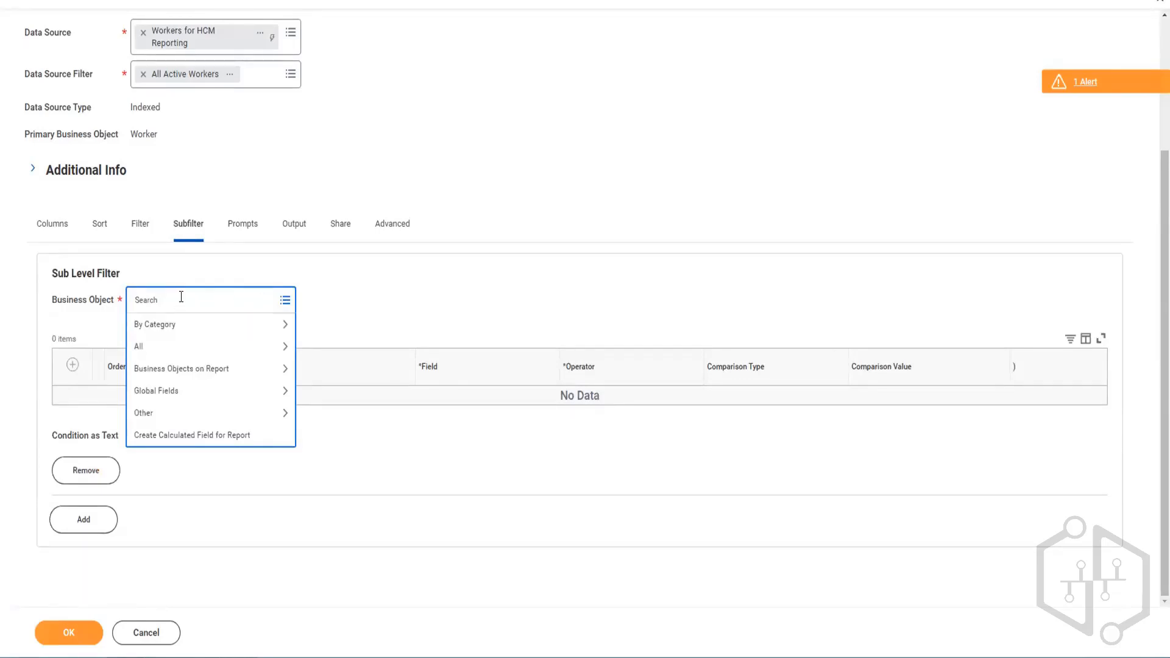
pyautogui.write('depende')
pyautogui.press('Return')
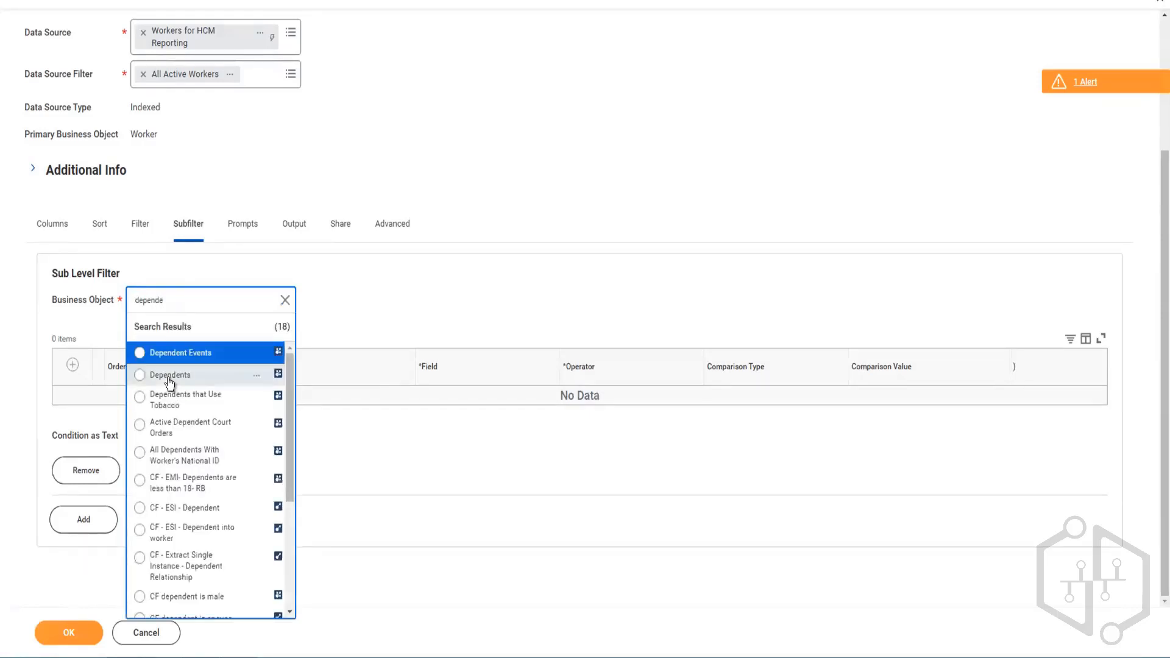
pyautogui.click(170, 376)
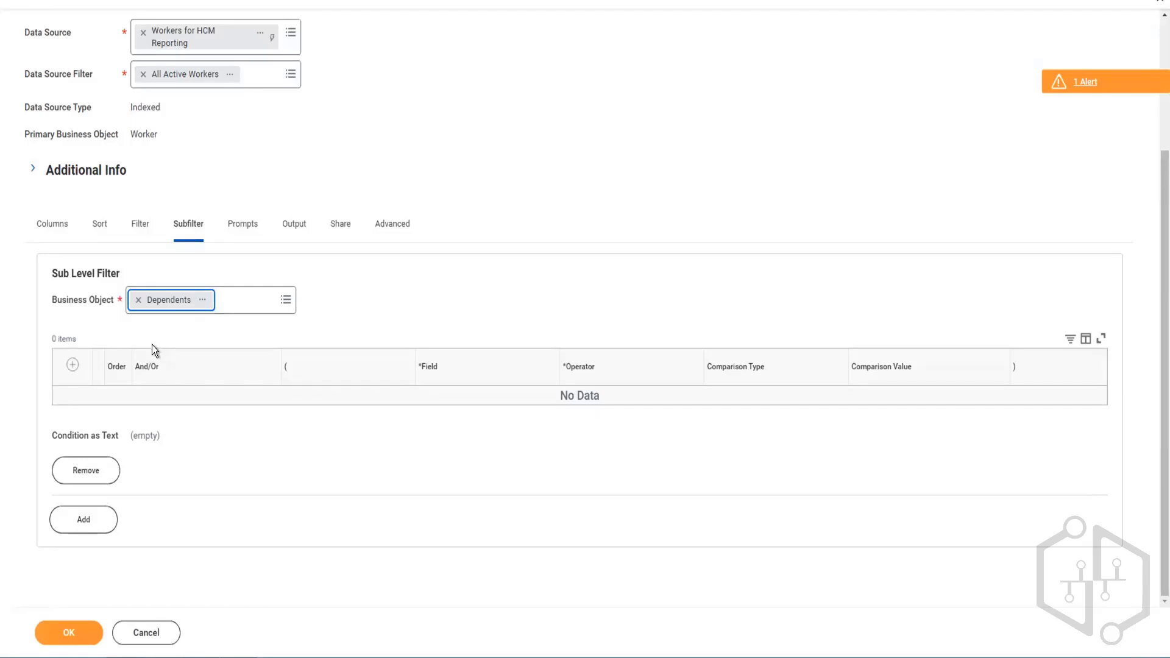
# Add a subfilter condition that uses the true/false calculated field for getting female dependents
pyautogui.click(72, 366)
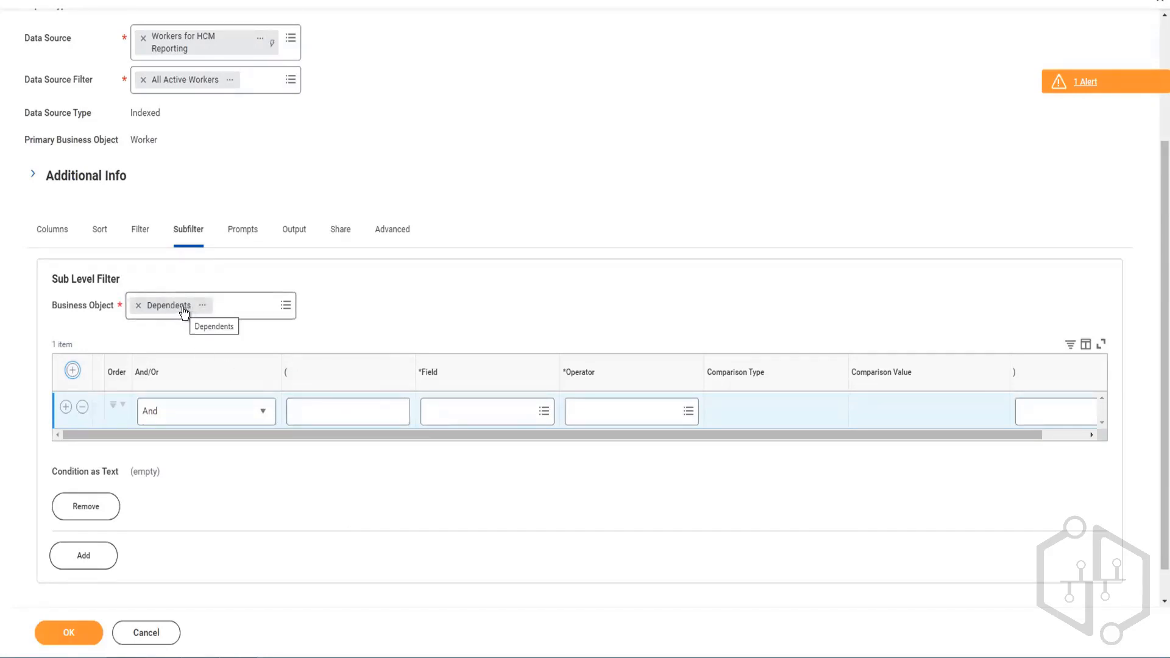
pyautogui.click(486, 418)
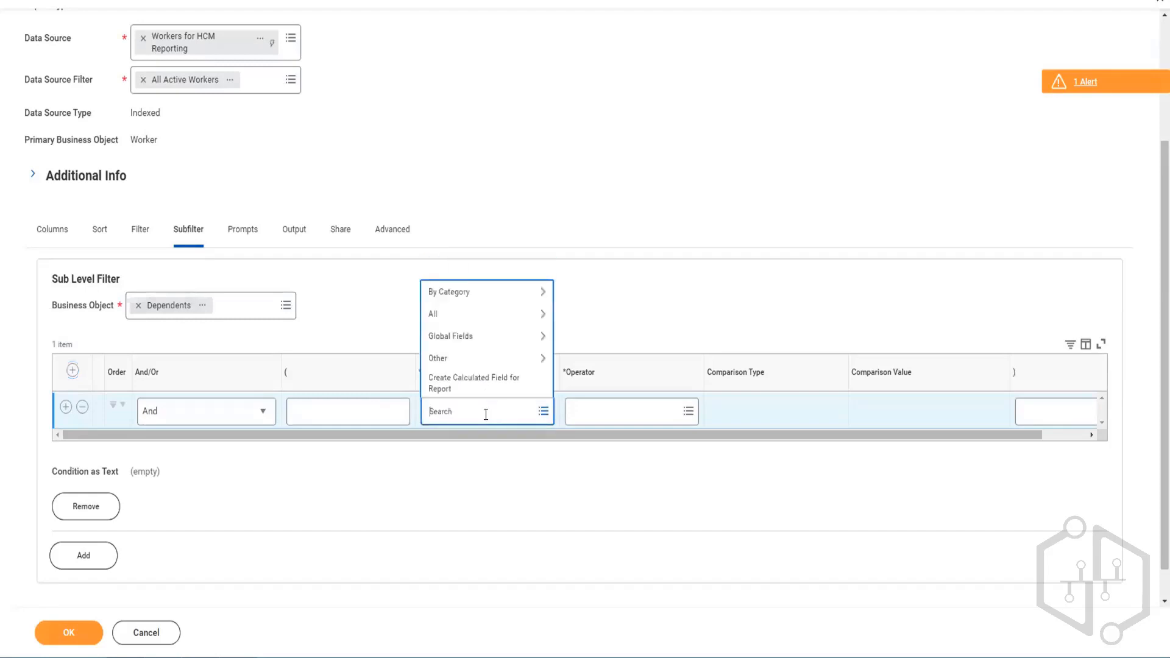
pyautogui.write('female')
pyautogui.press('Return')
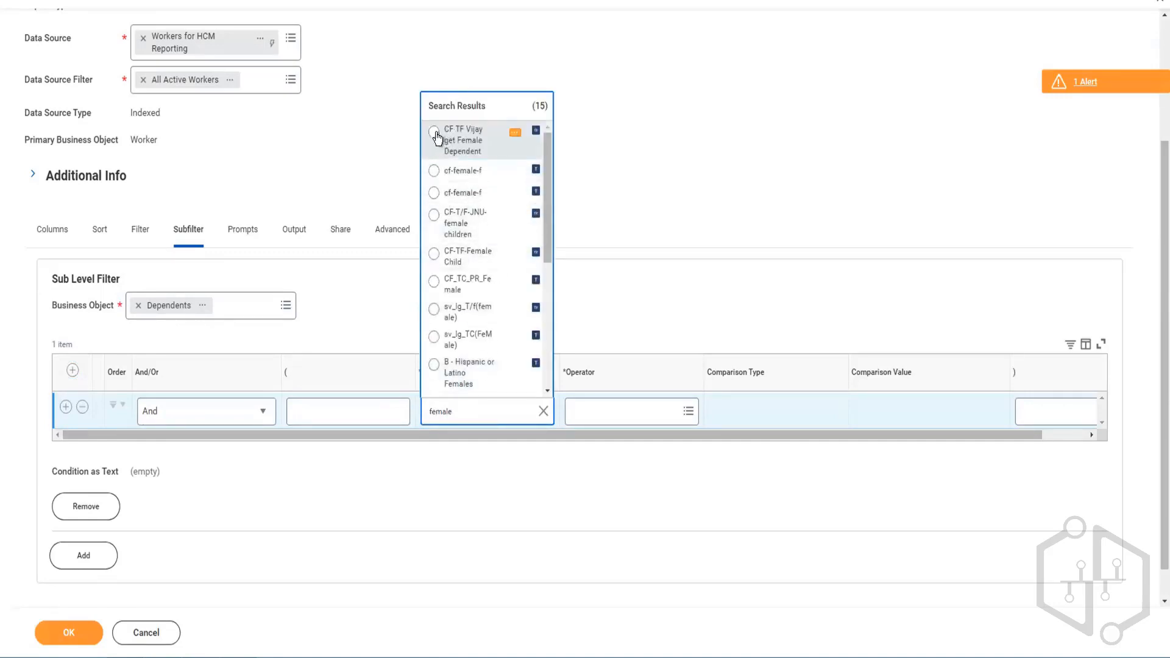
pyautogui.press('Return')
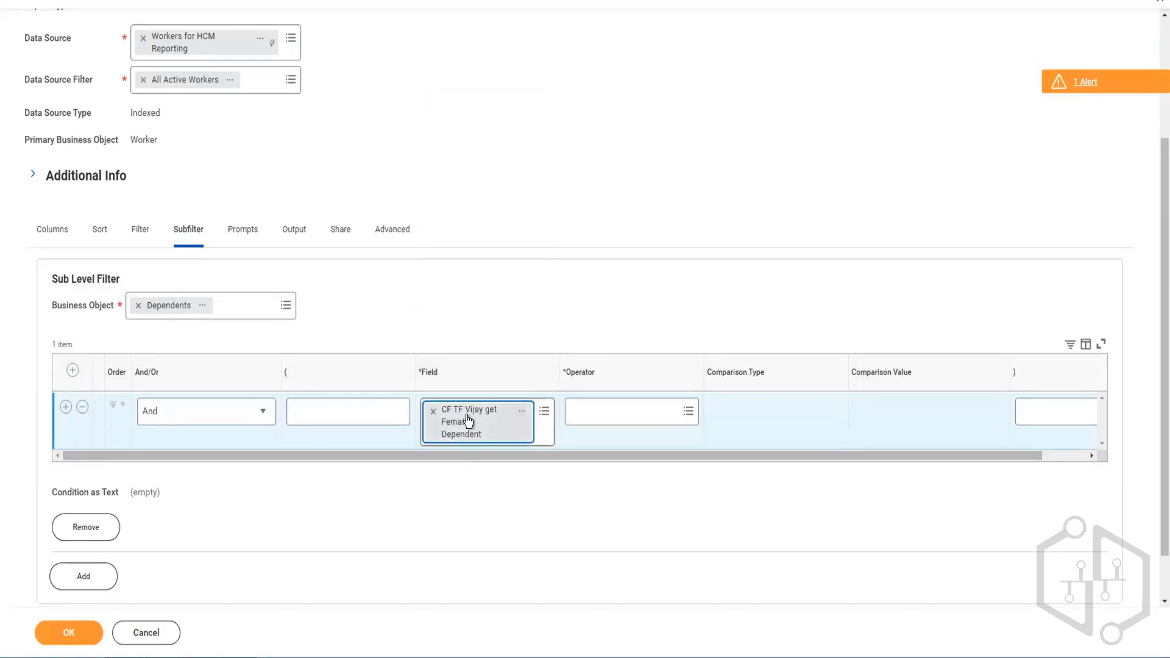
# Examine the female dependent calculated field's definition, including its Gender field details and additional info, in a separate browser tab
pyautogui.rightClick(493, 430)
pyautogui.click(495, 427)
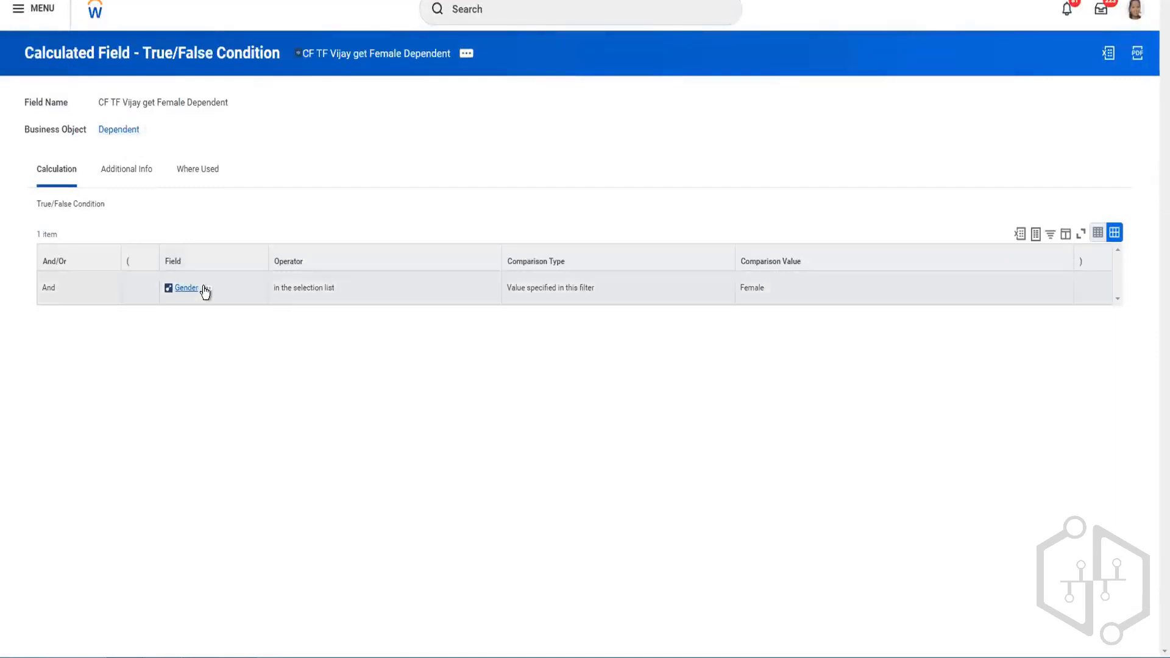
pyautogui.click(206, 289)
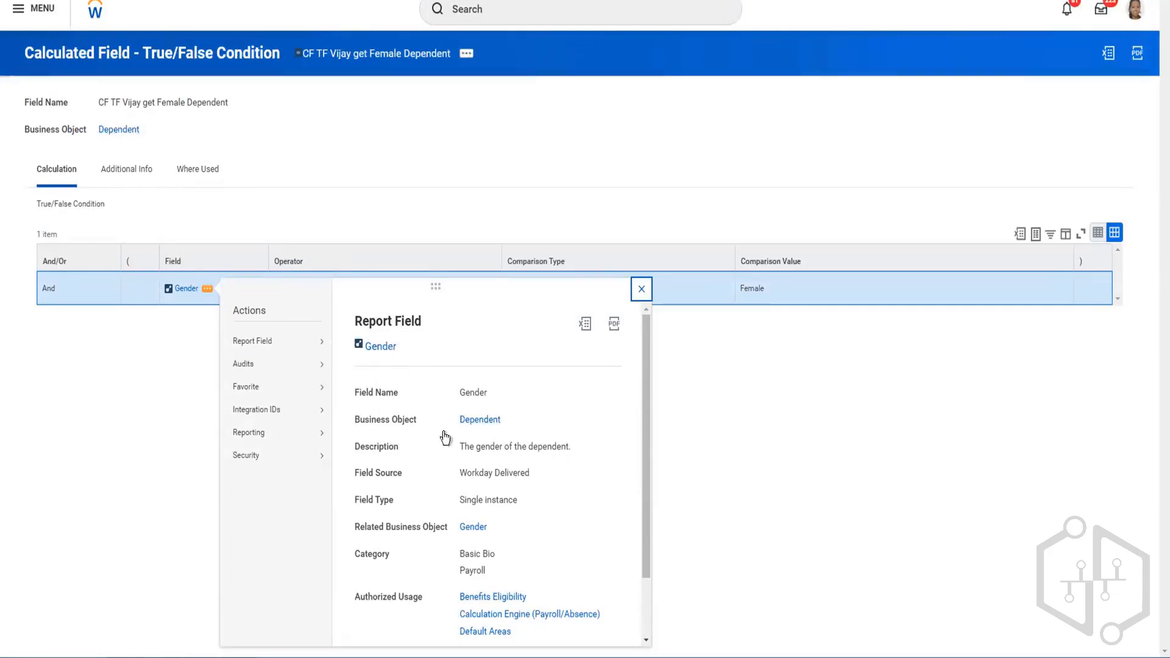
pyautogui.click(639, 294)
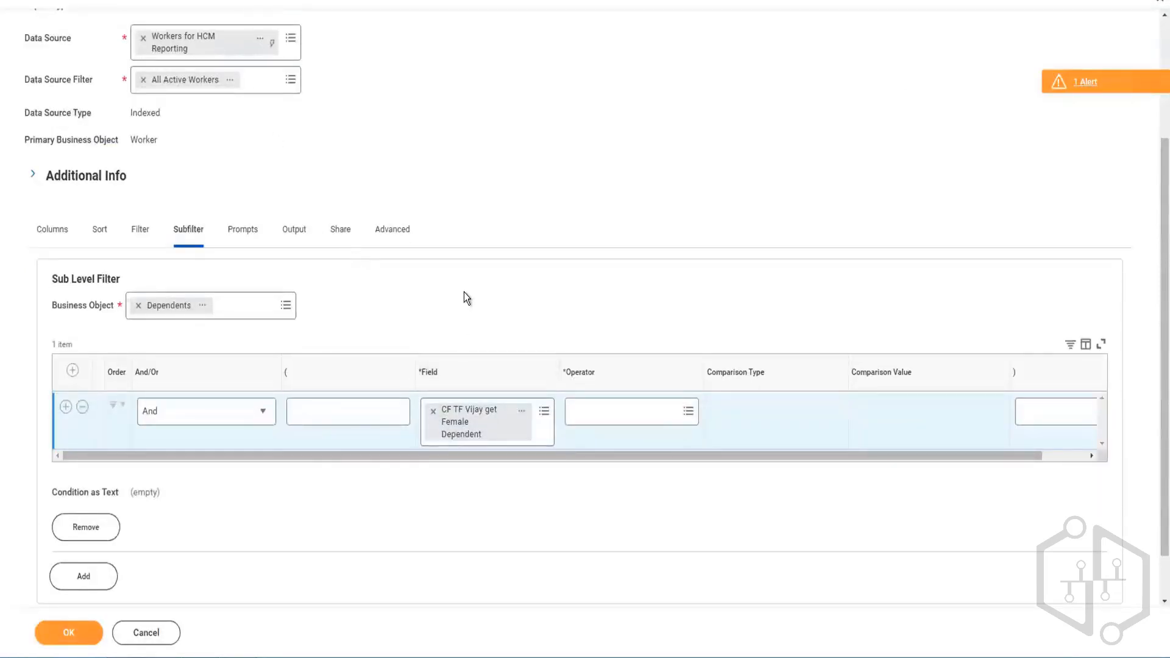
pyautogui.scroll(-1, 463, 292)
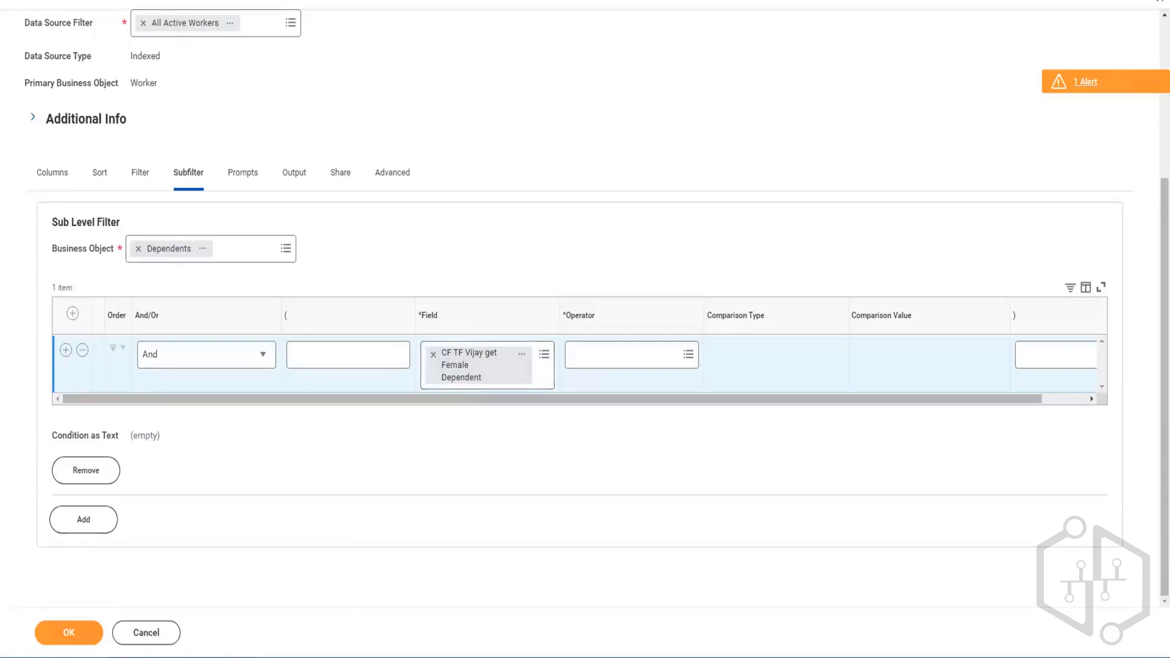
pyautogui.hotkey('ctrl', 'Tab')
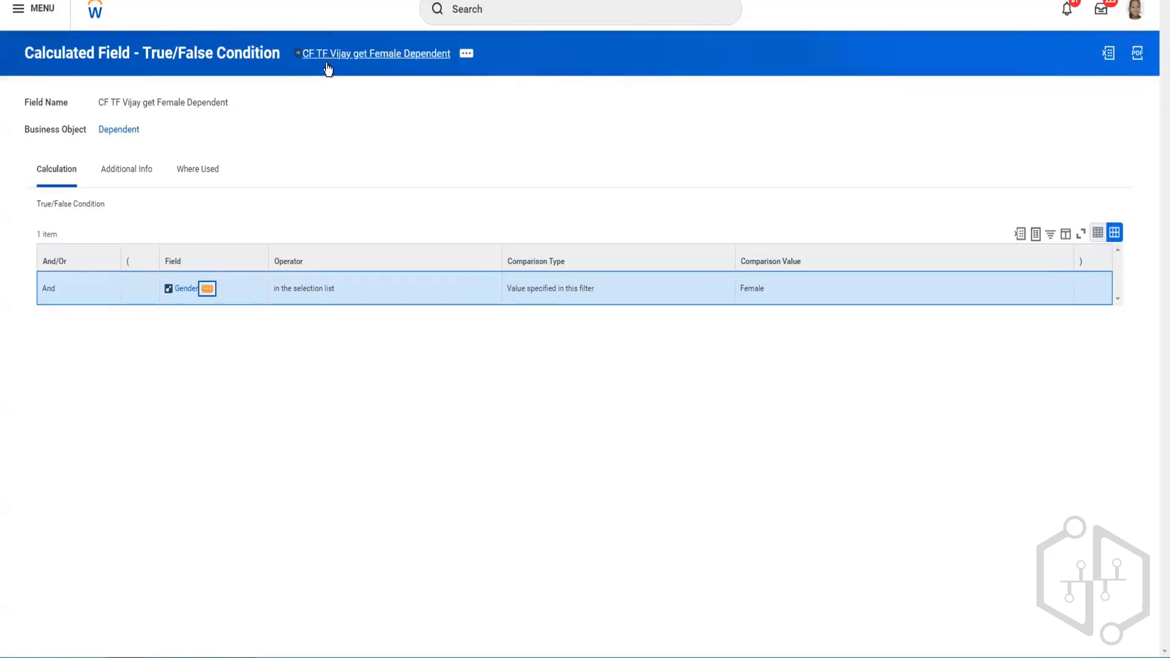
pyautogui.click(146, 170)
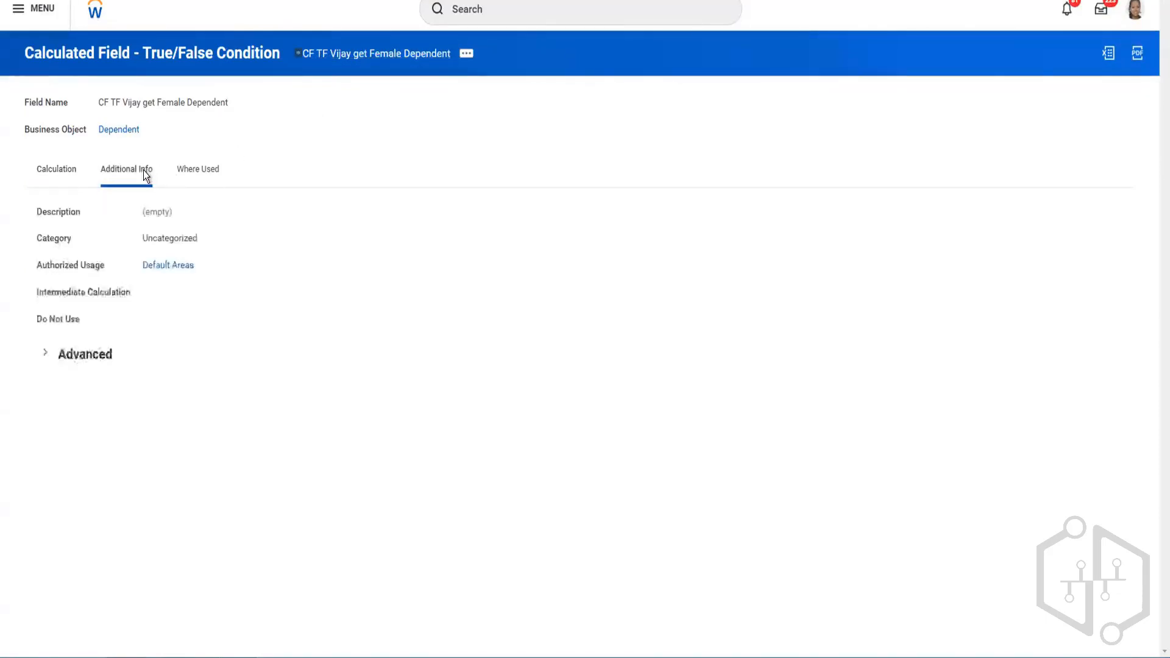
pyautogui.click(59, 171)
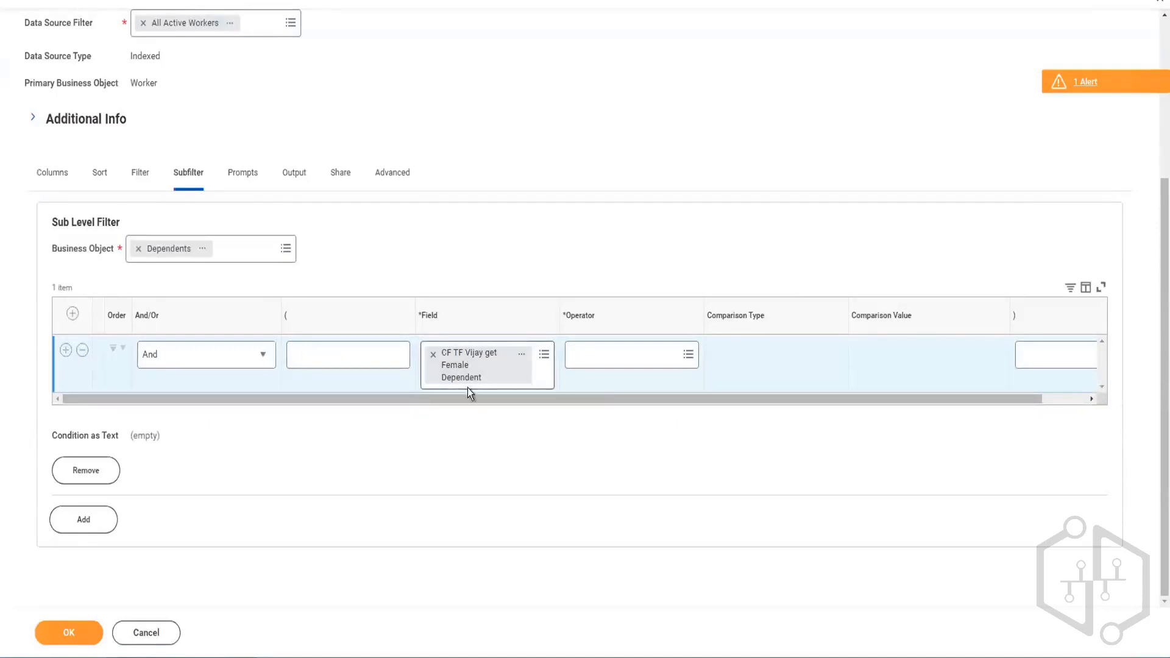
# Set the subfilter condition's operator to equal to and enable its comparison value
pyautogui.click(671, 354)
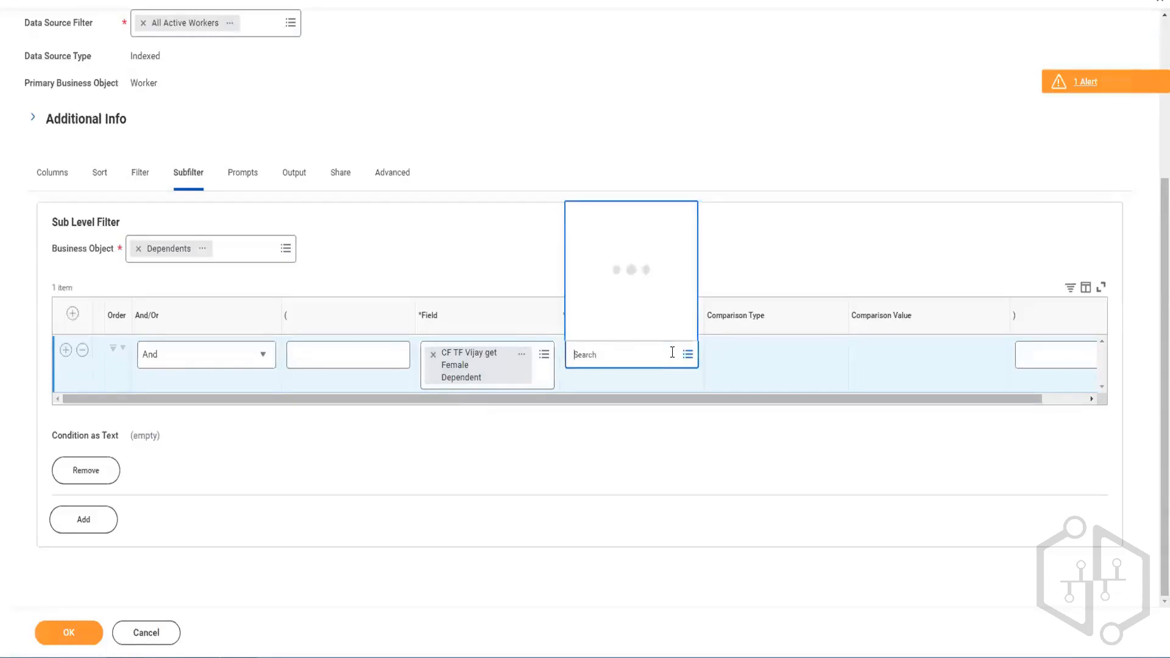
pyautogui.click(594, 331)
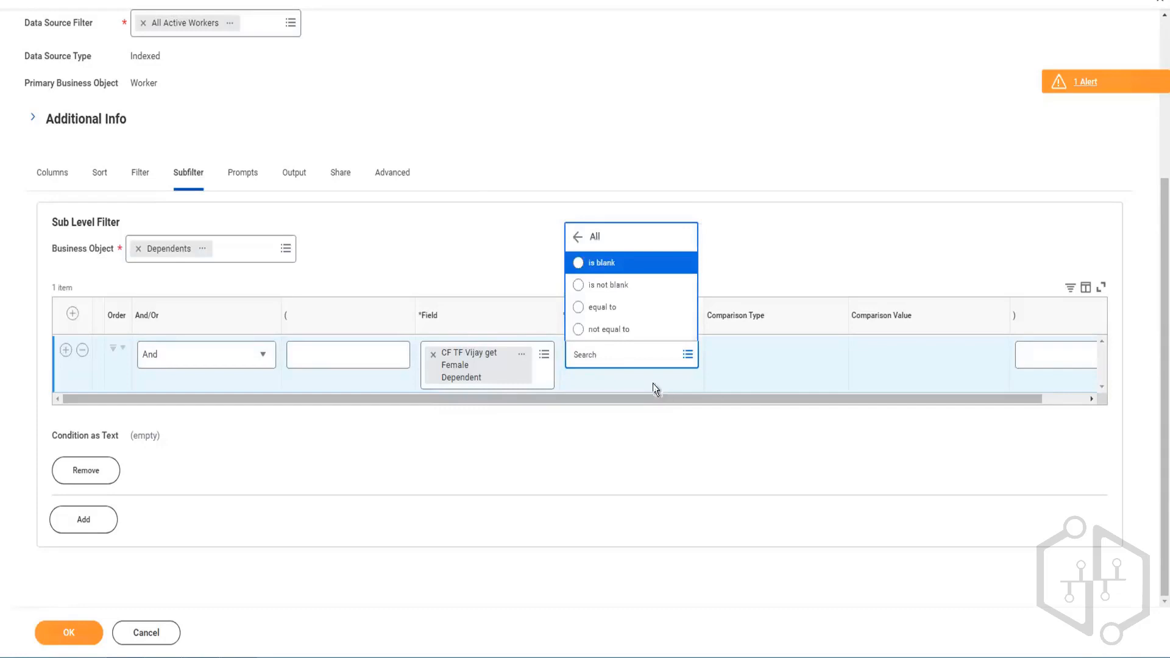
pyautogui.click(581, 312)
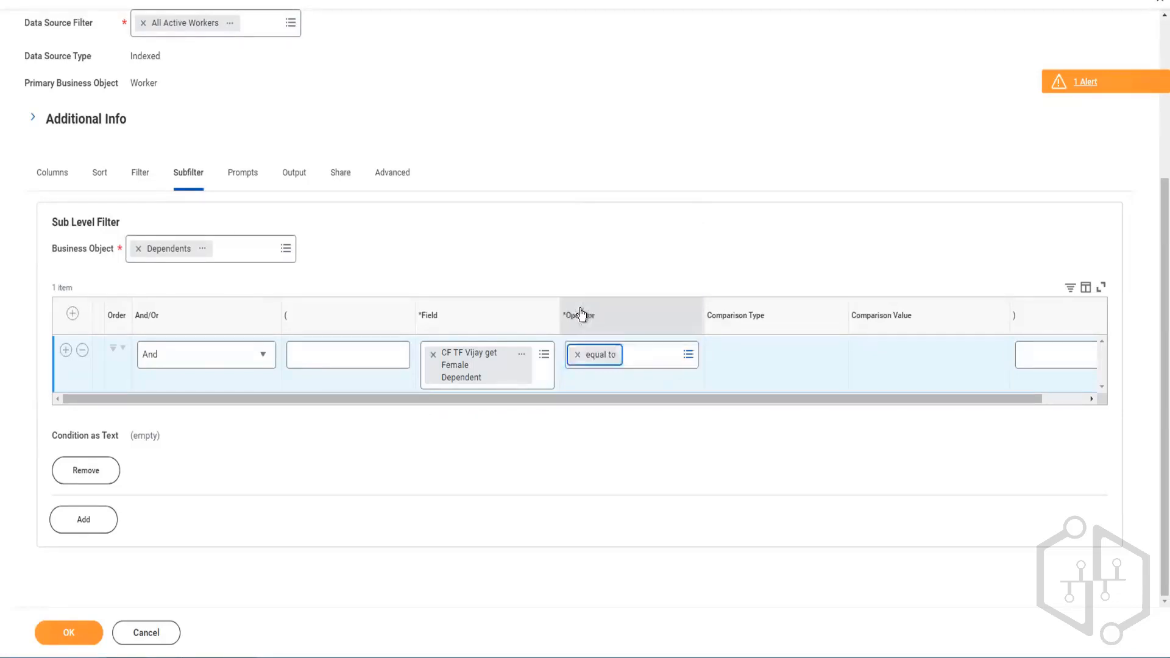
pyautogui.click(862, 356)
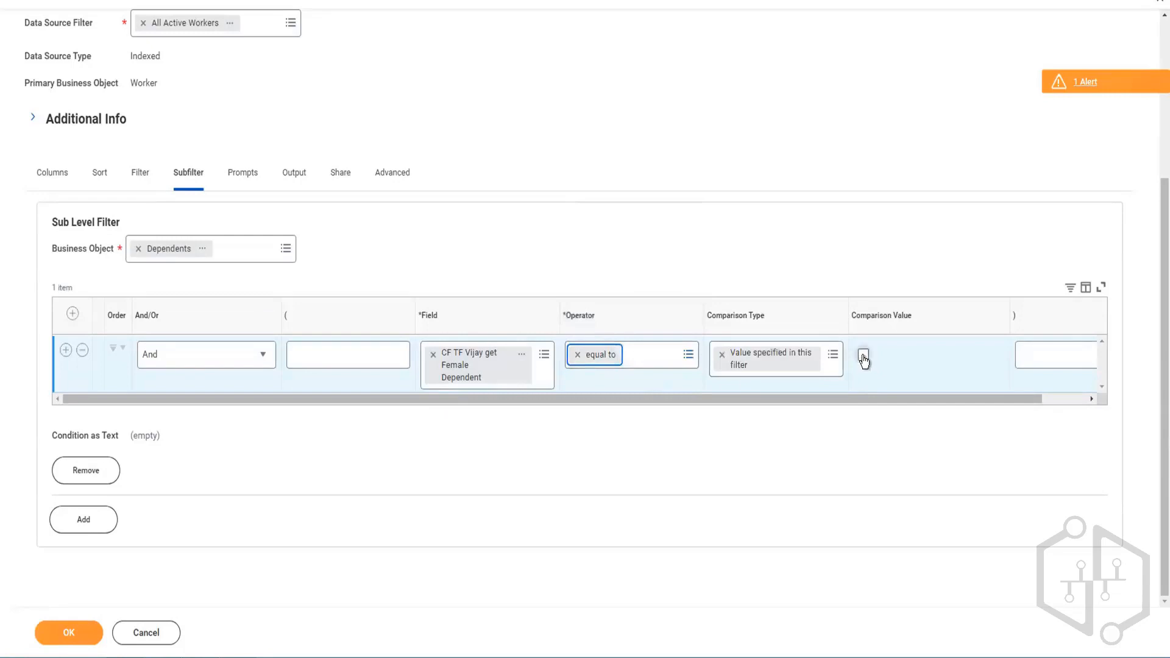
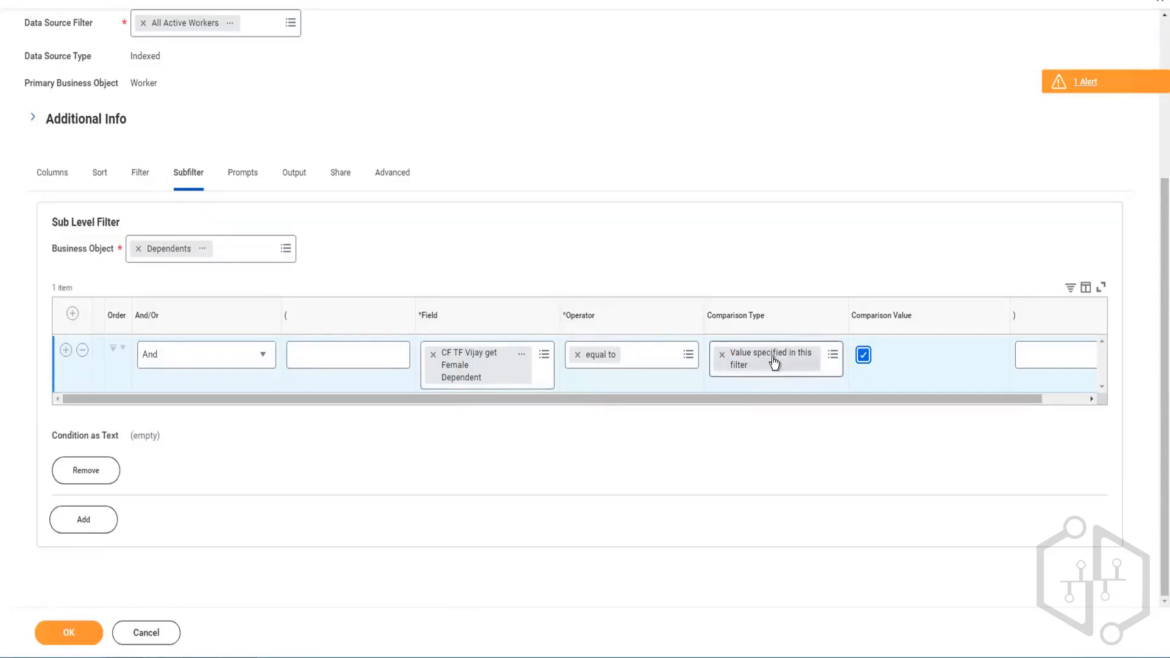
# Set the comparison type to prompt the user and ignore the filter condition if the value is unchecked, and save the report
pyautogui.click(832, 356)
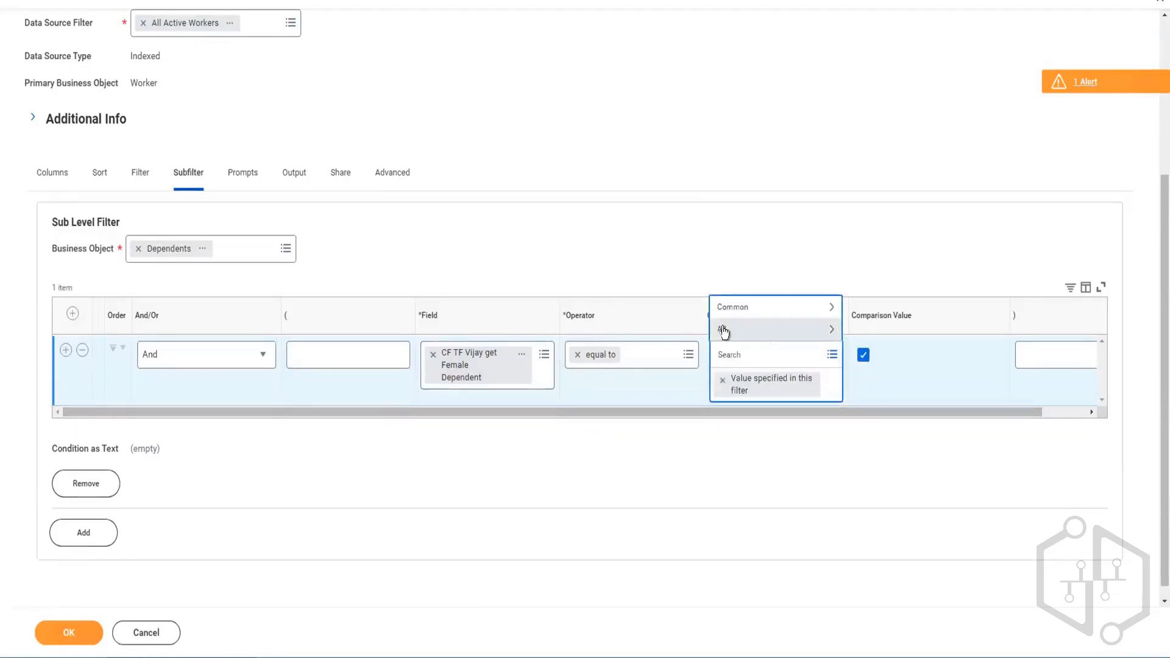
pyautogui.click(724, 332)
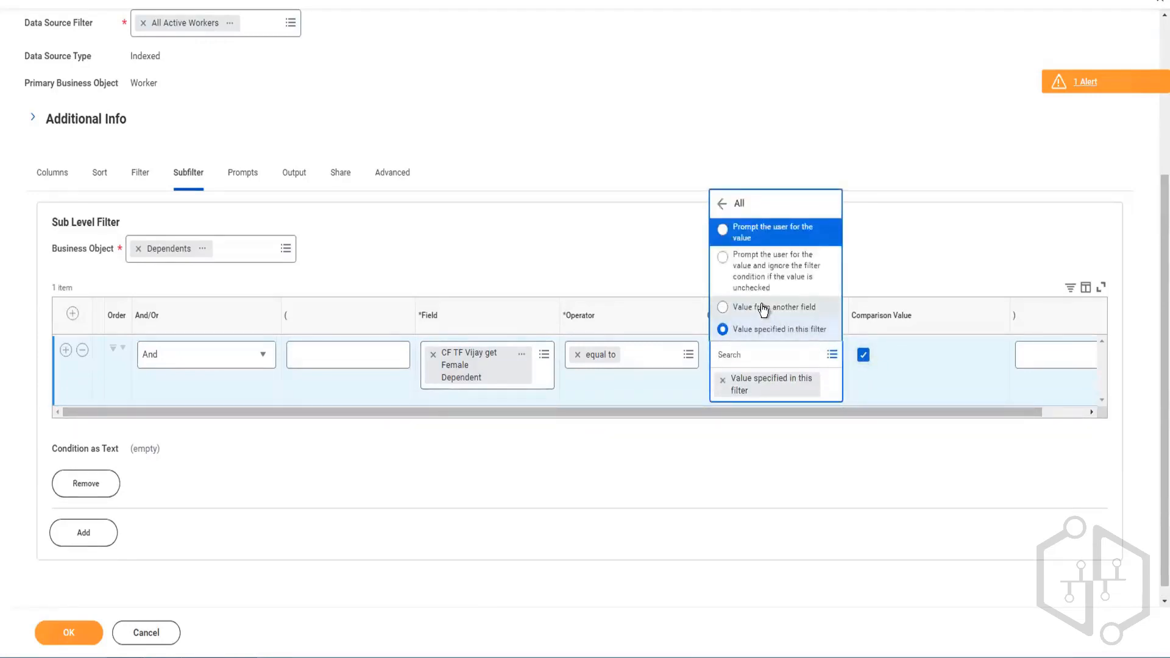
pyautogui.click(754, 238)
pyautogui.click(756, 269)
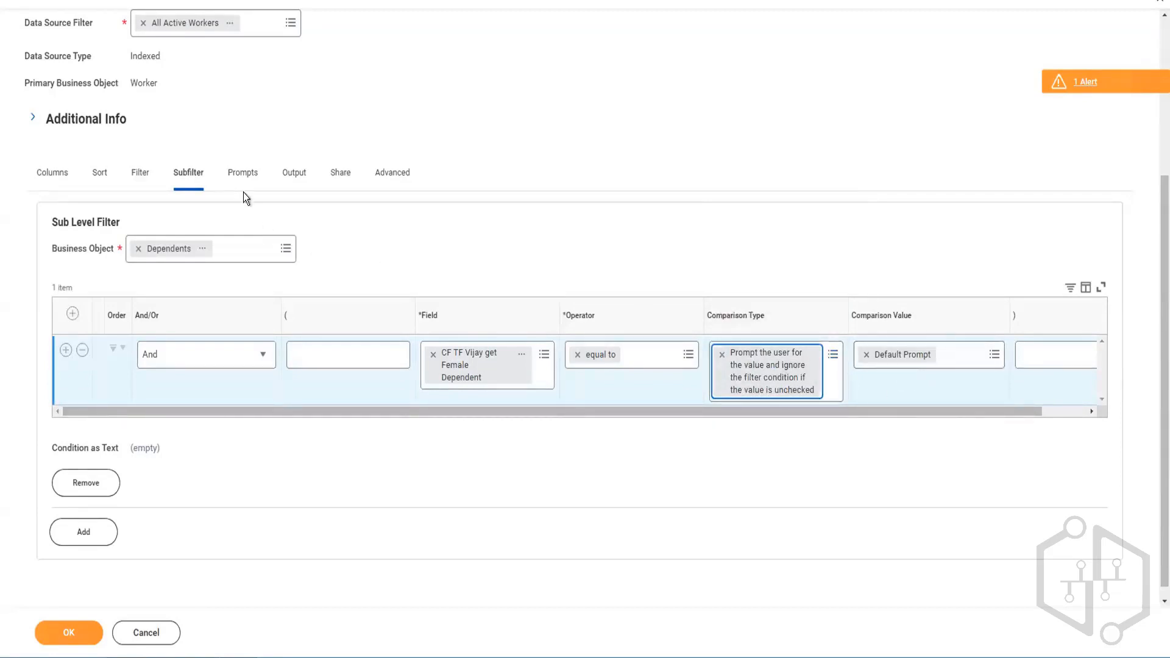
pyautogui.scroll(-1, 185, 549)
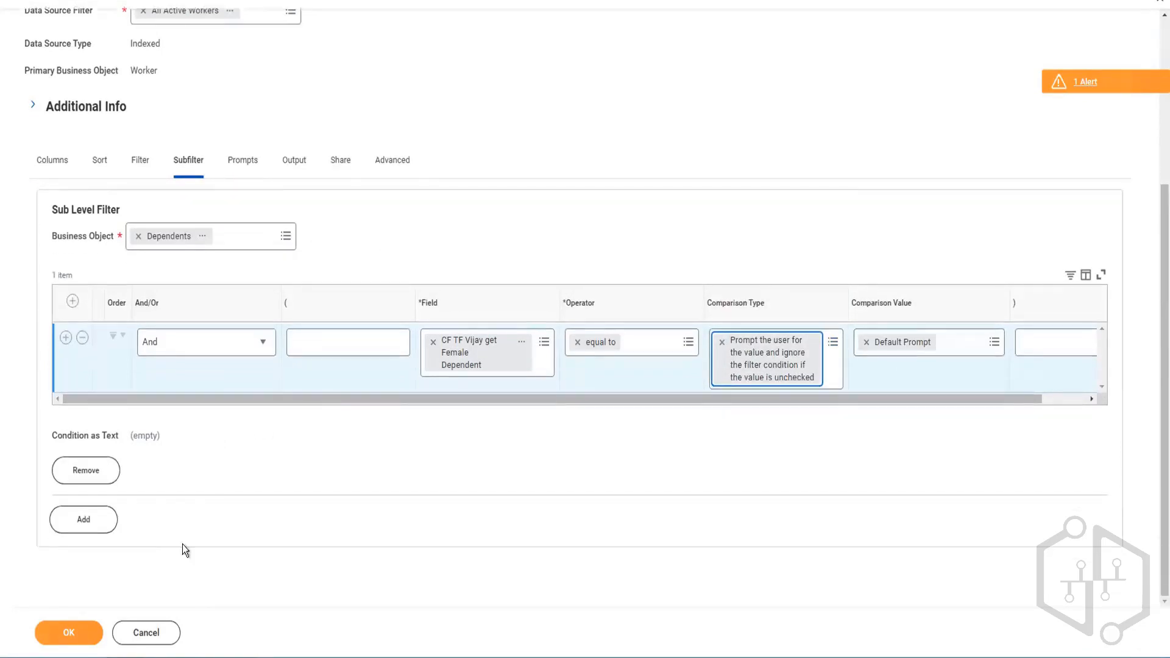
pyautogui.click(69, 634)
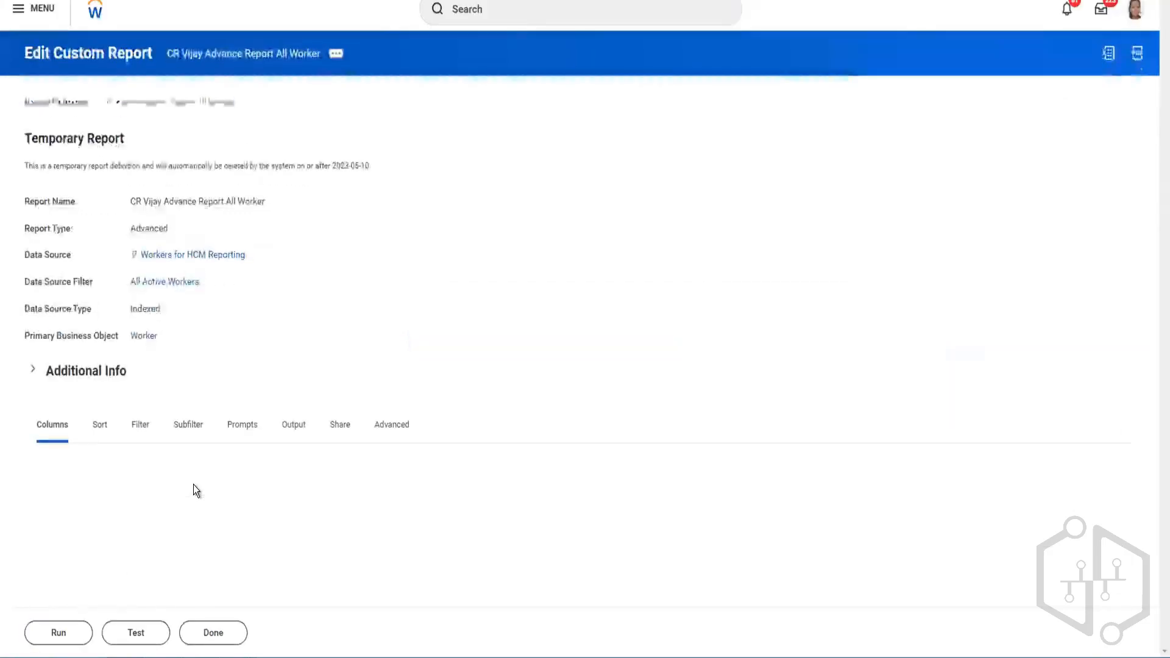
# Run the report with the female dependent prompt enabled
pyautogui.click(334, 55)
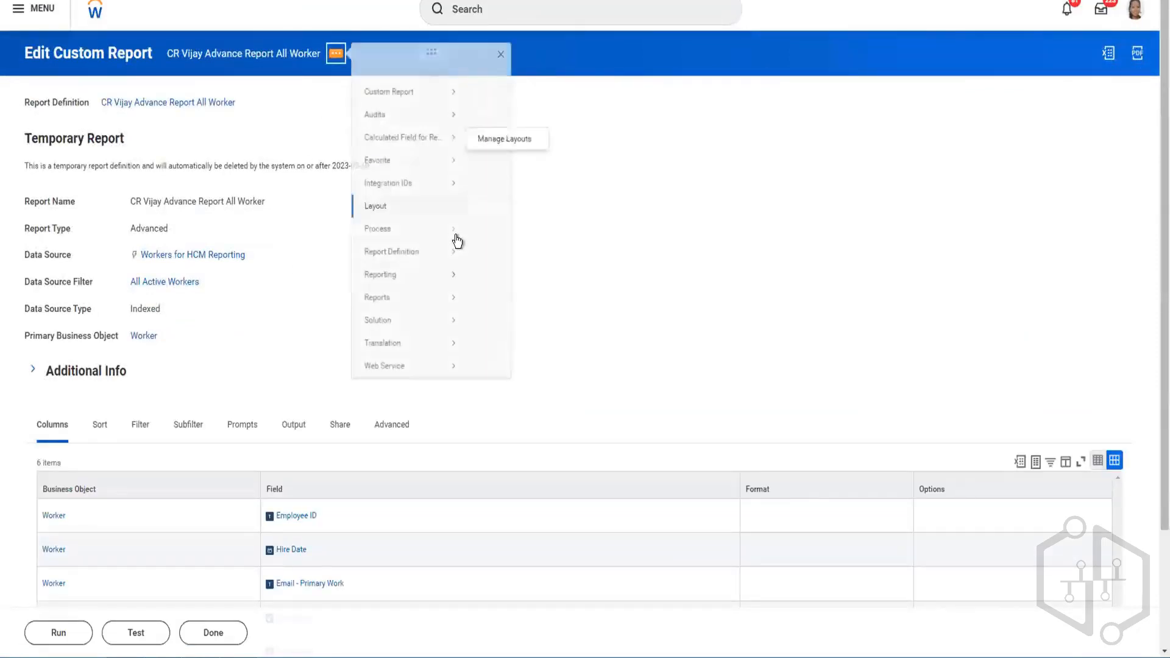
pyautogui.click(287, 126)
pyautogui.scroll(-2, 335, 301)
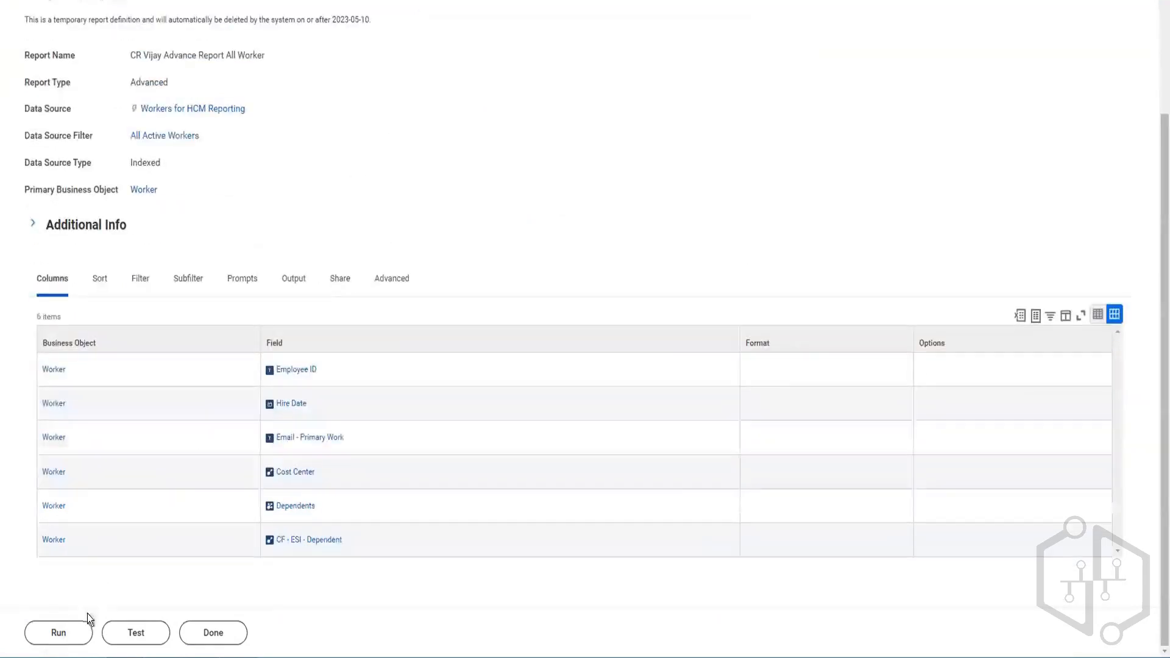
pyautogui.click(59, 631)
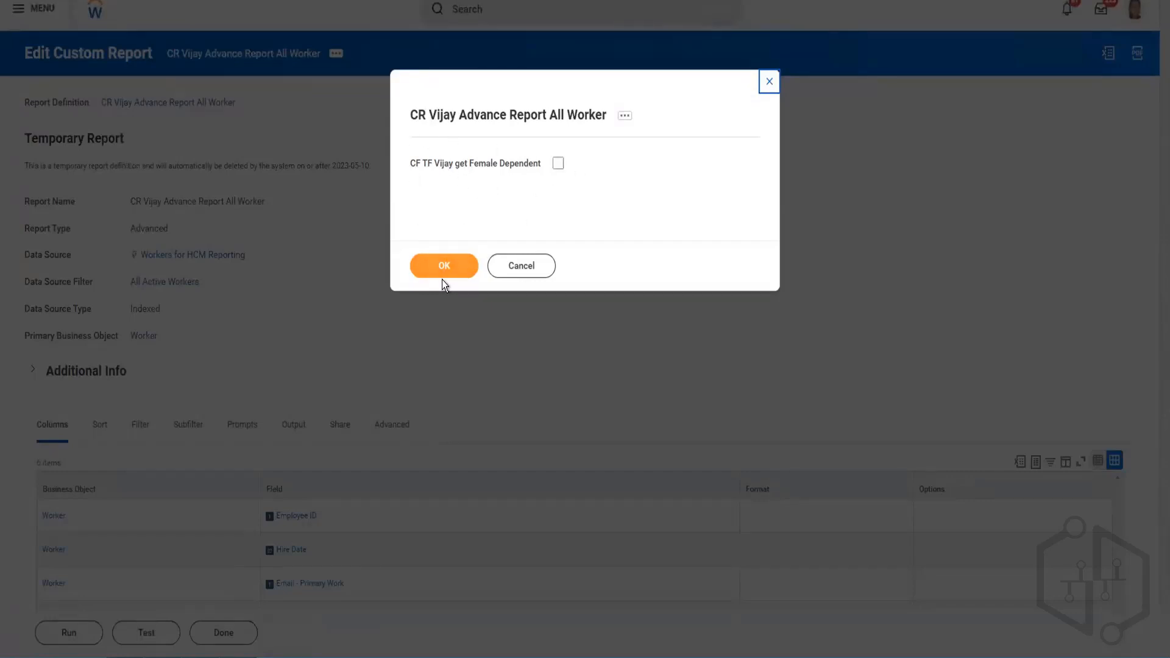
pyautogui.click(557, 163)
pyautogui.click(442, 266)
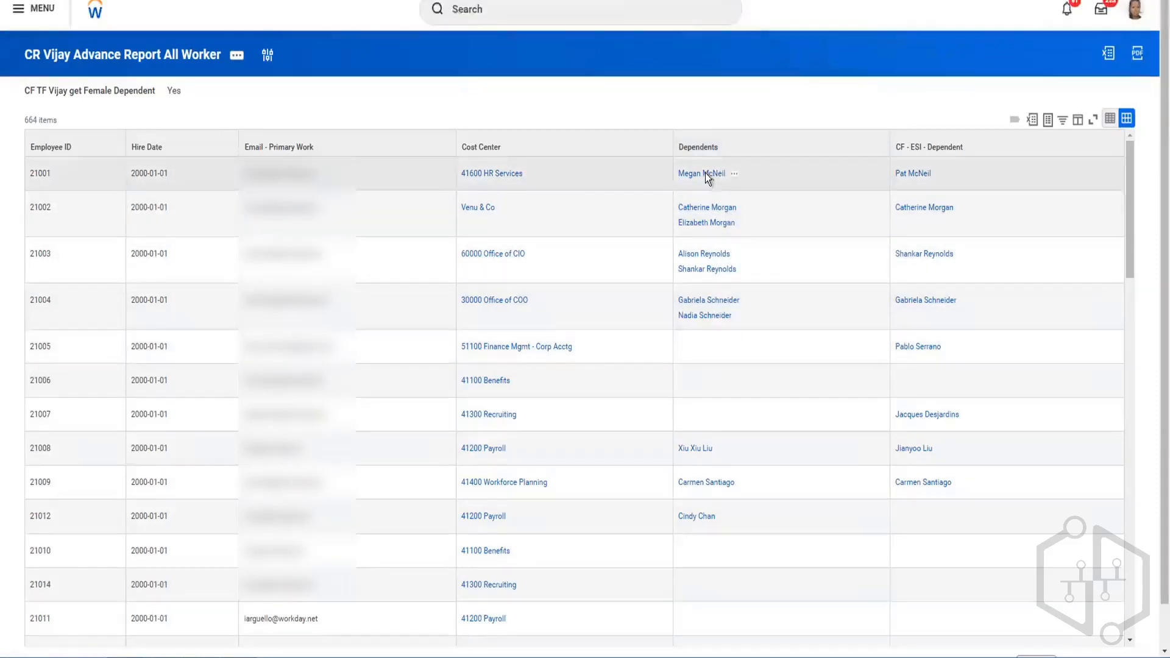
# Check the gender on the first listed dependent's record, and review the Dependents column across the report results
pyautogui.rightClick(731, 178)
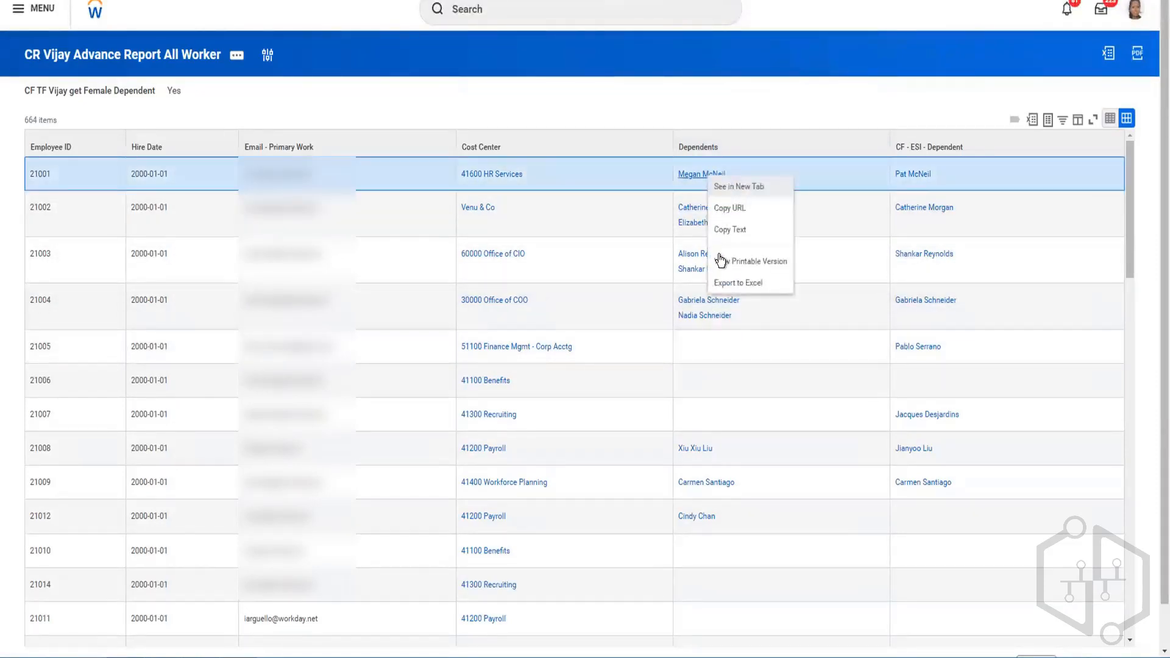
pyautogui.click(731, 186)
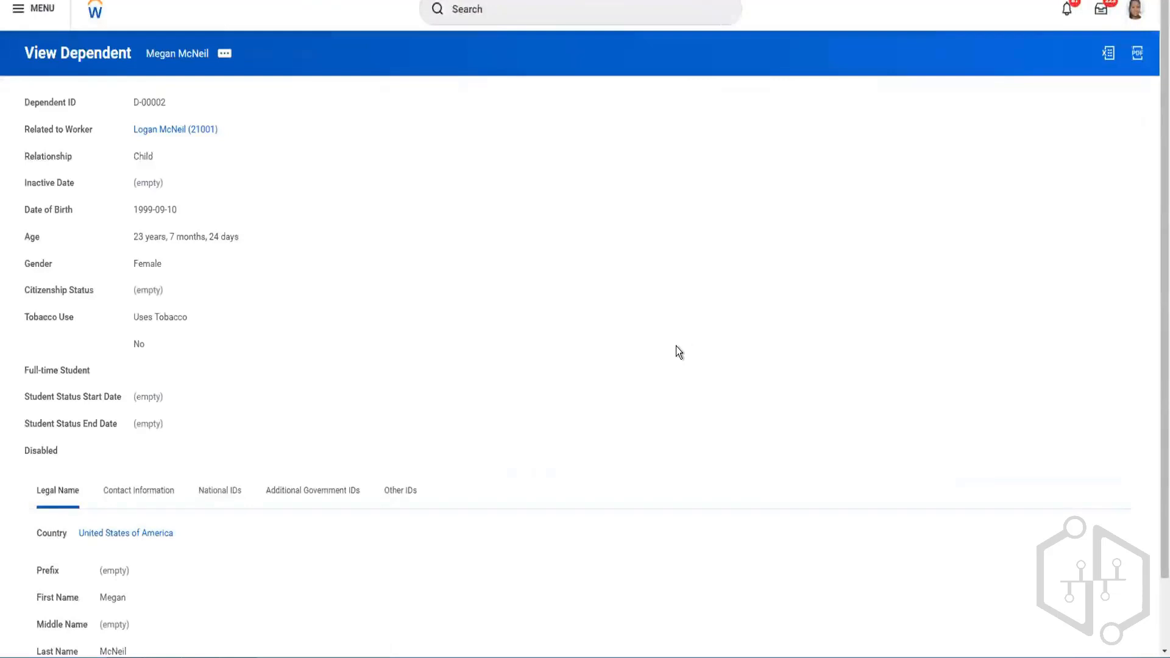
pyautogui.moveTo(145, 266)
pyautogui.click(256, 2)
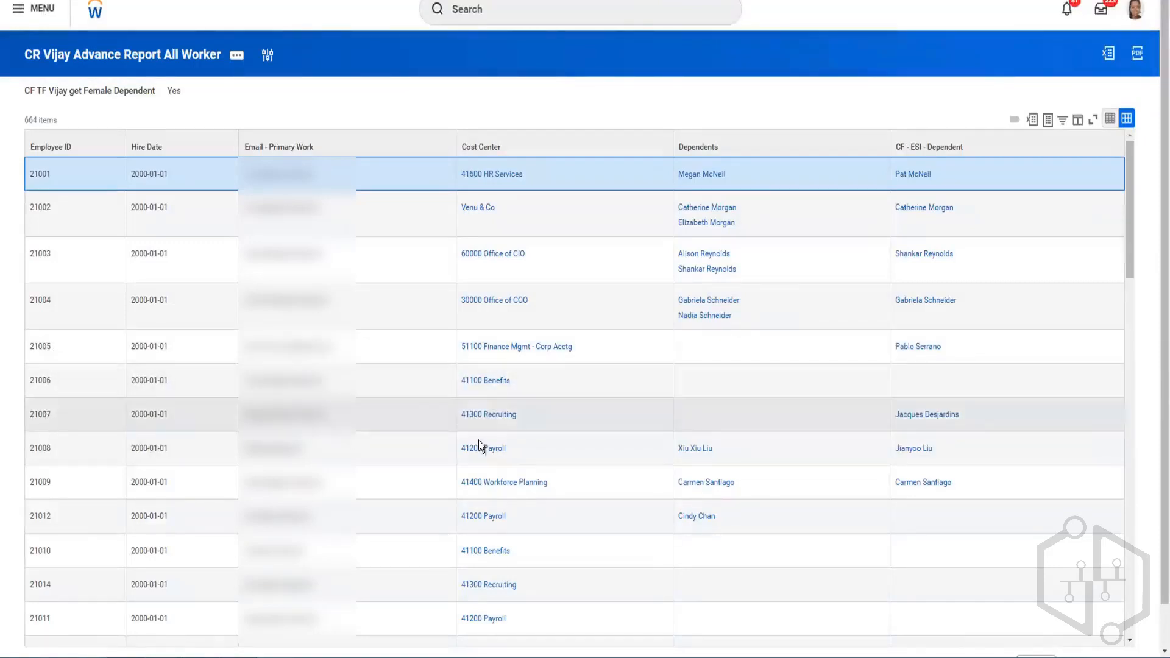
pyautogui.scroll(-10, 711, 422)
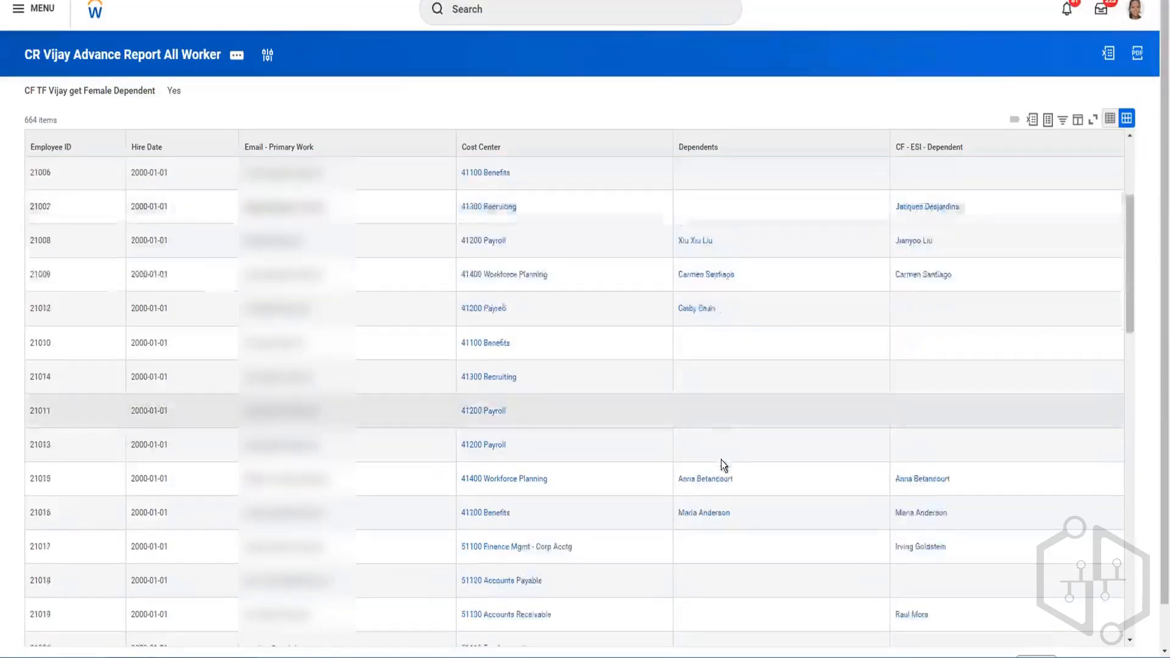
pyautogui.scroll(-5, 722, 456)
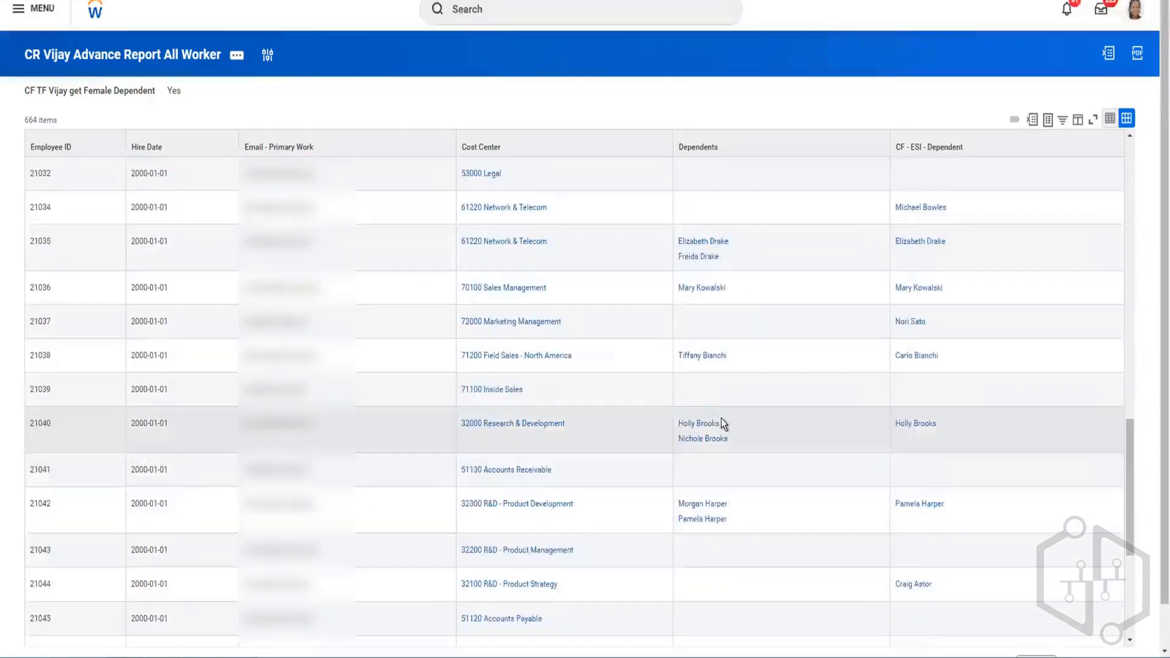
# Open the CR Vijay Advance Report All Worker definition for editing from its report results
pyautogui.scroll(15, 722, 422)
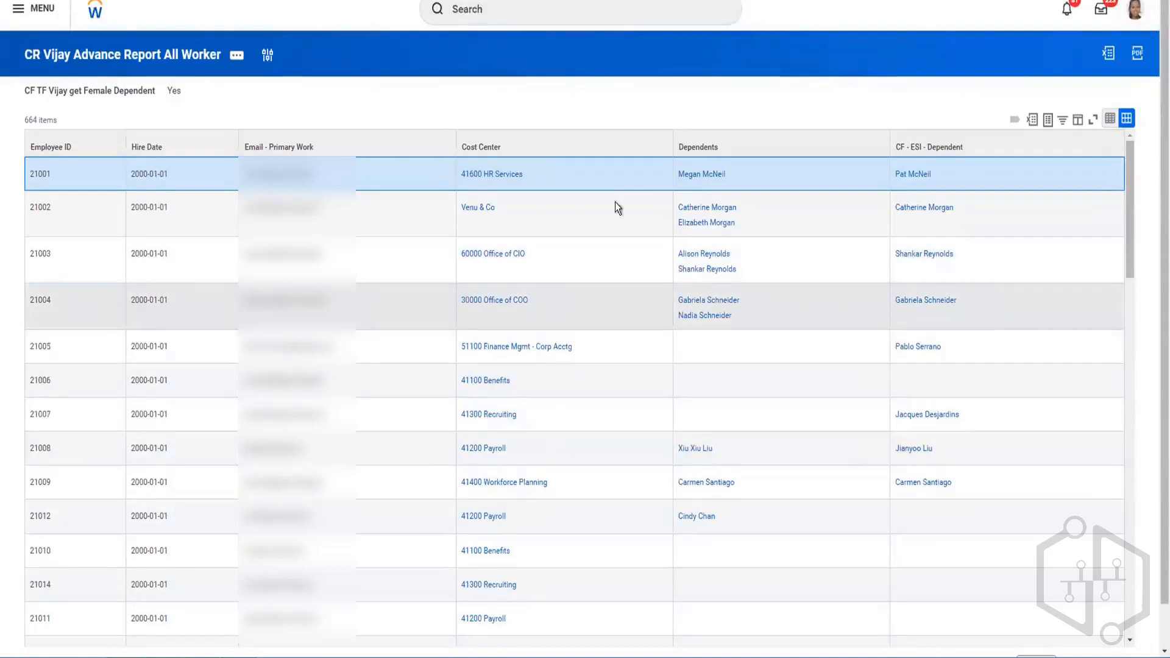
pyautogui.click(237, 57)
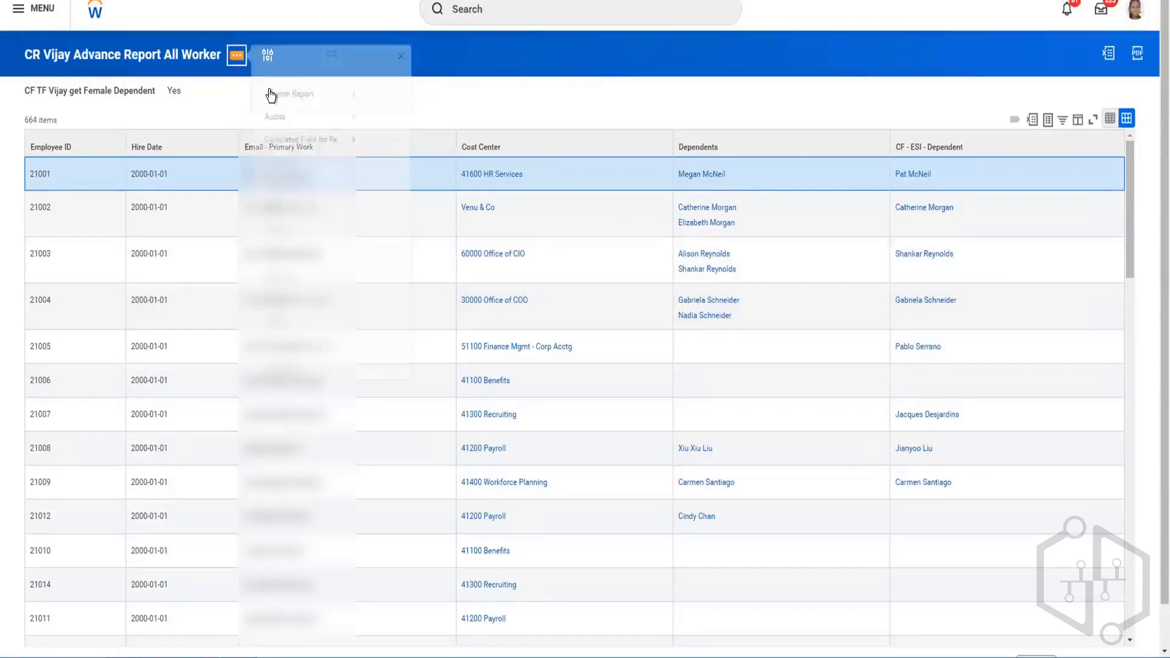
pyautogui.moveTo(293, 111)
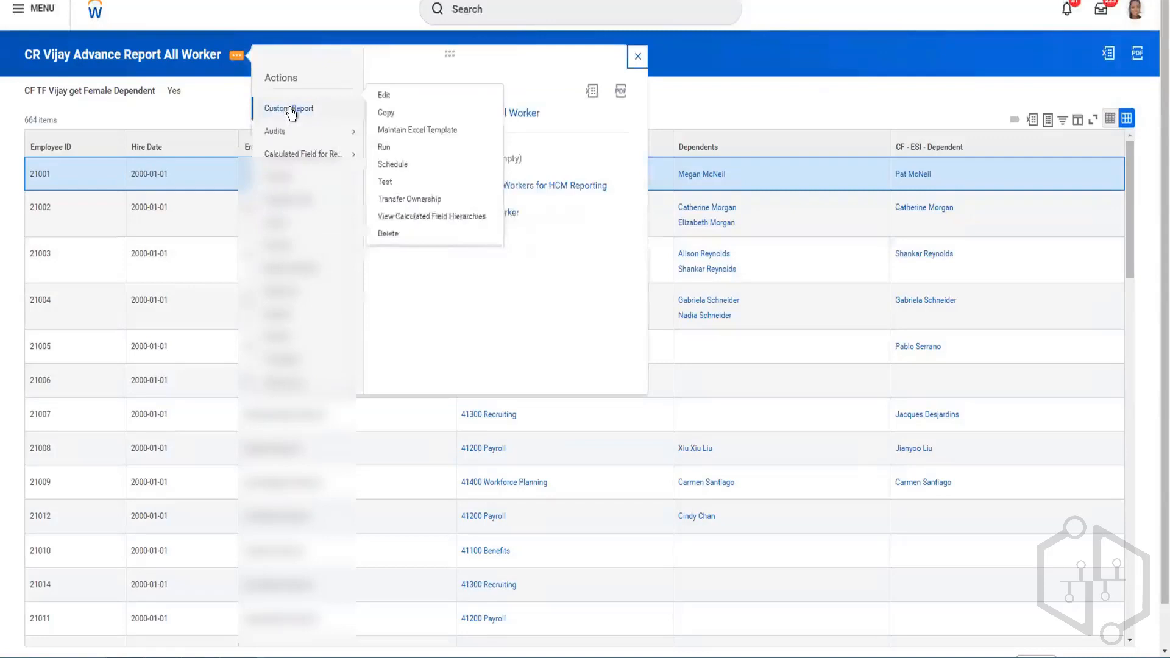
pyautogui.click(382, 98)
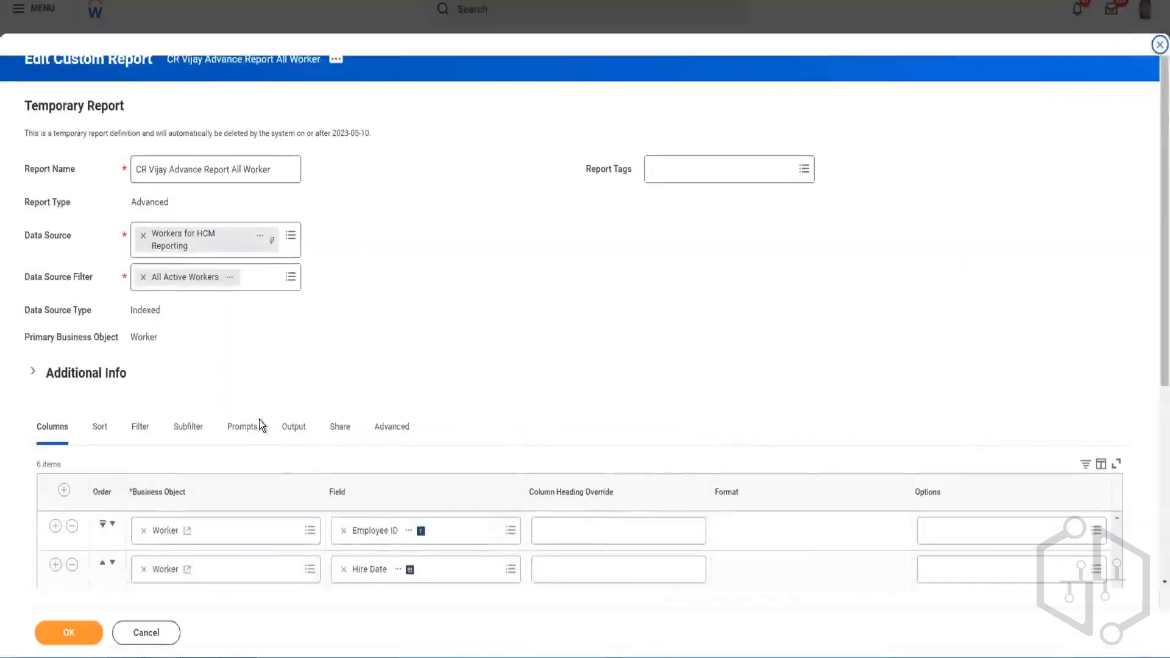
# Review the report's subfilter condition on Dependents and its prompt defaults
pyautogui.click(189, 428)
pyautogui.scroll(-5, 357, 359)
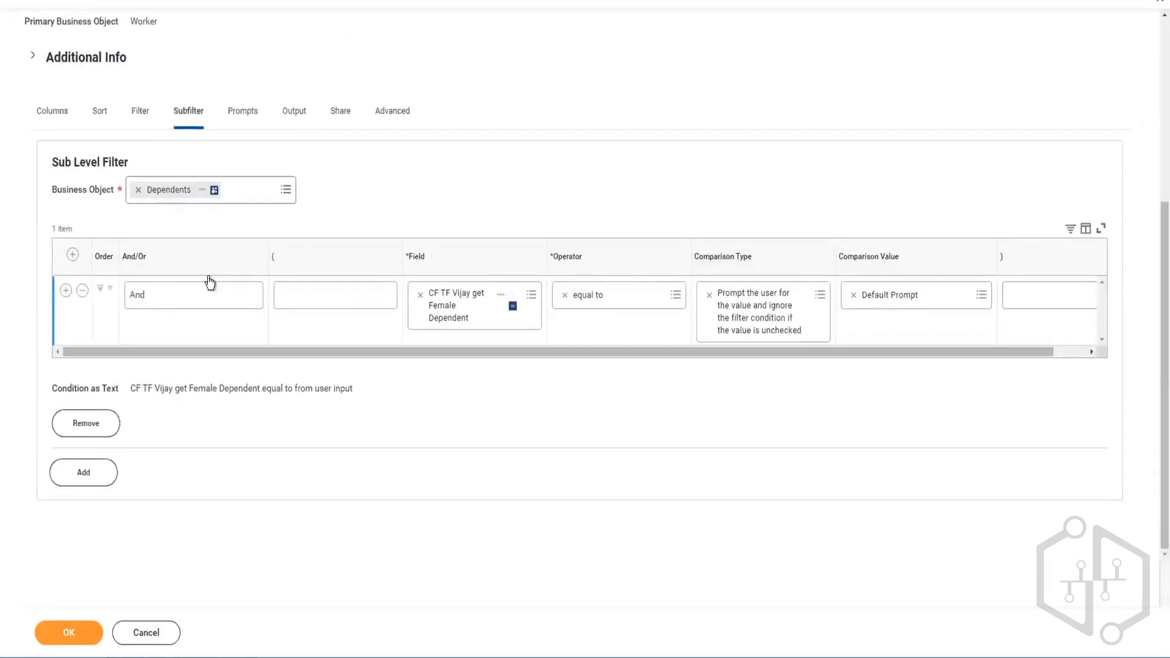
pyautogui.click(242, 117)
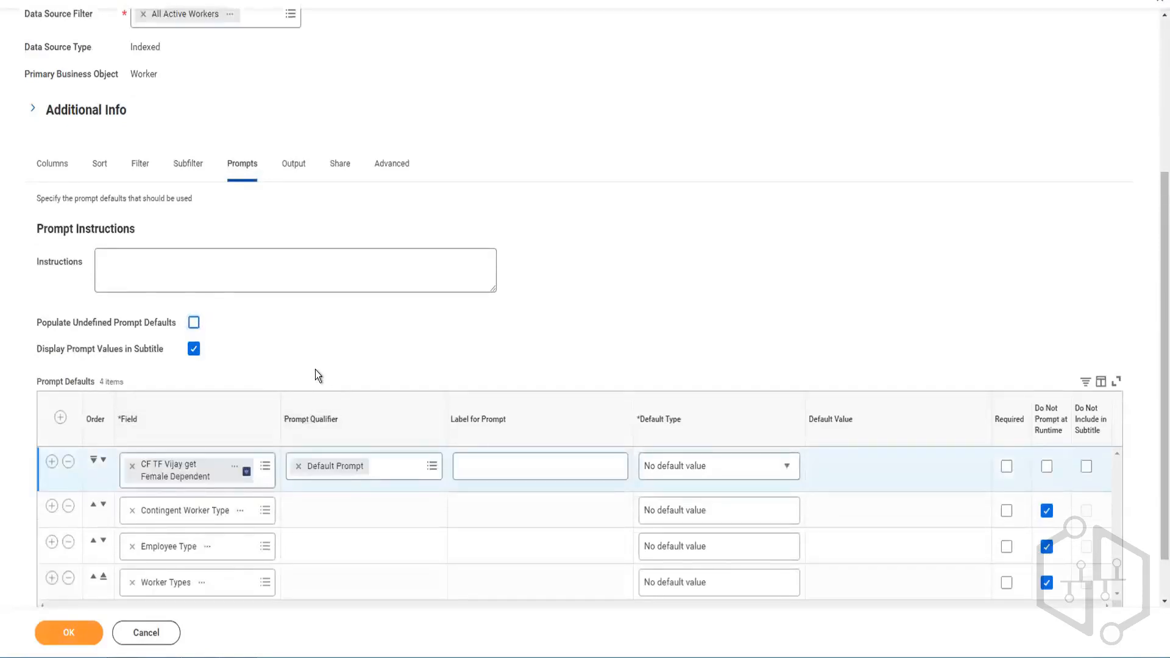
pyautogui.scroll(-2, 316, 374)
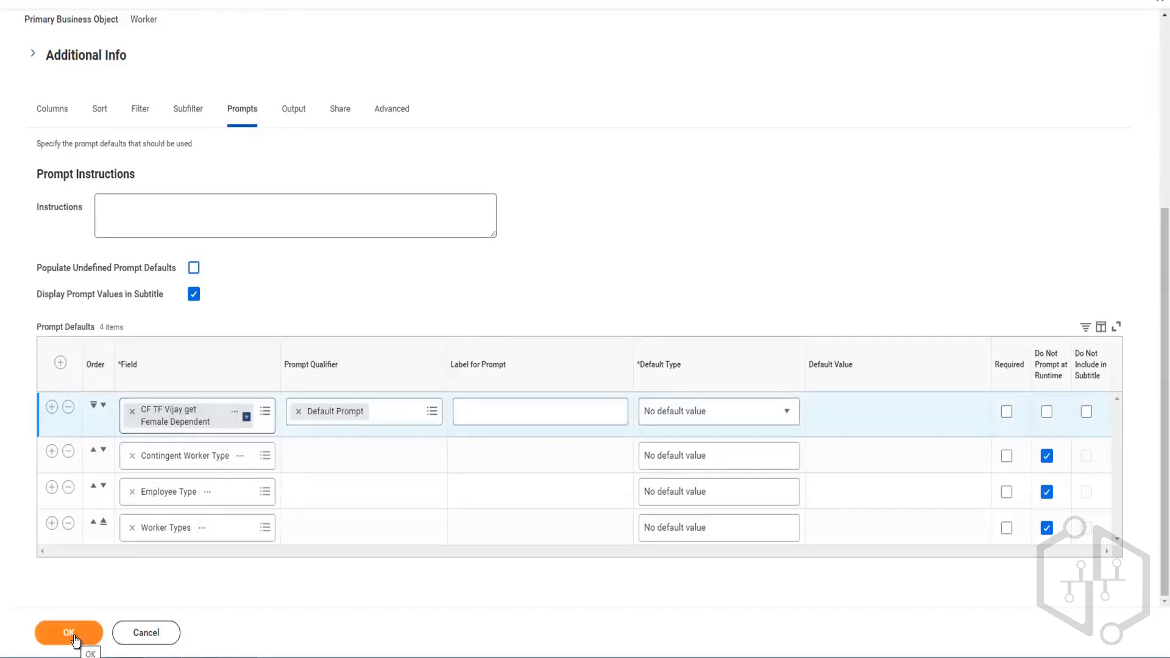
# Examine the sharing options and ownership of the CR Vijay Advance Report All Worker definition
pyautogui.scroll(1, 219, 463)
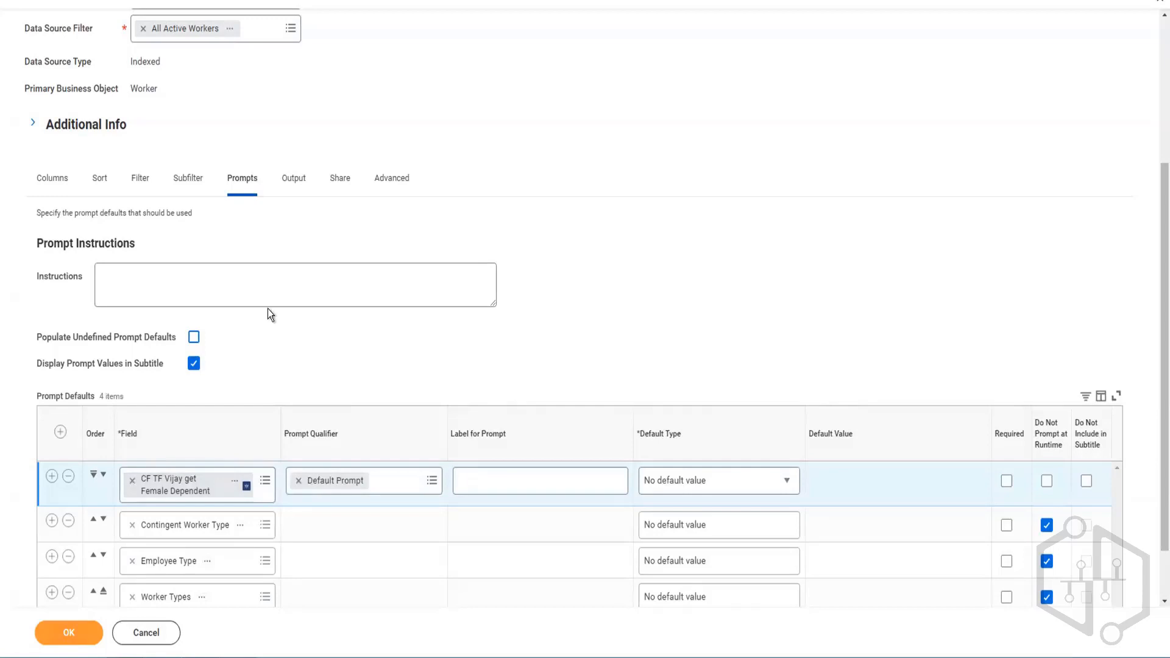
pyautogui.scroll(4, 342, 365)
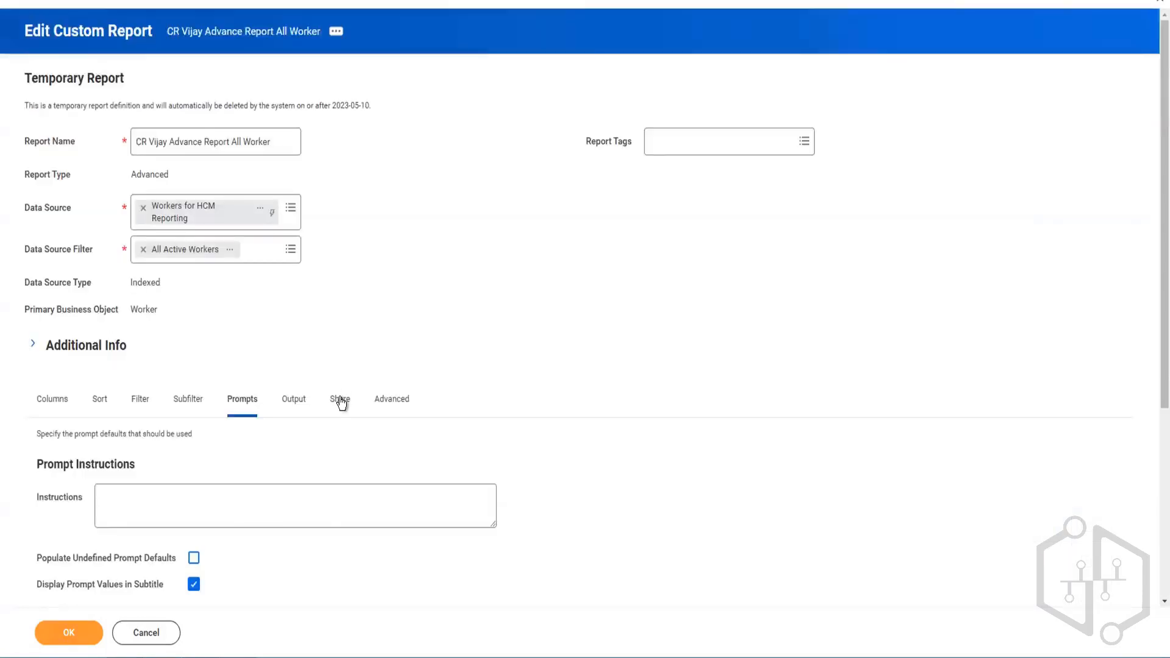
pyautogui.click(340, 400)
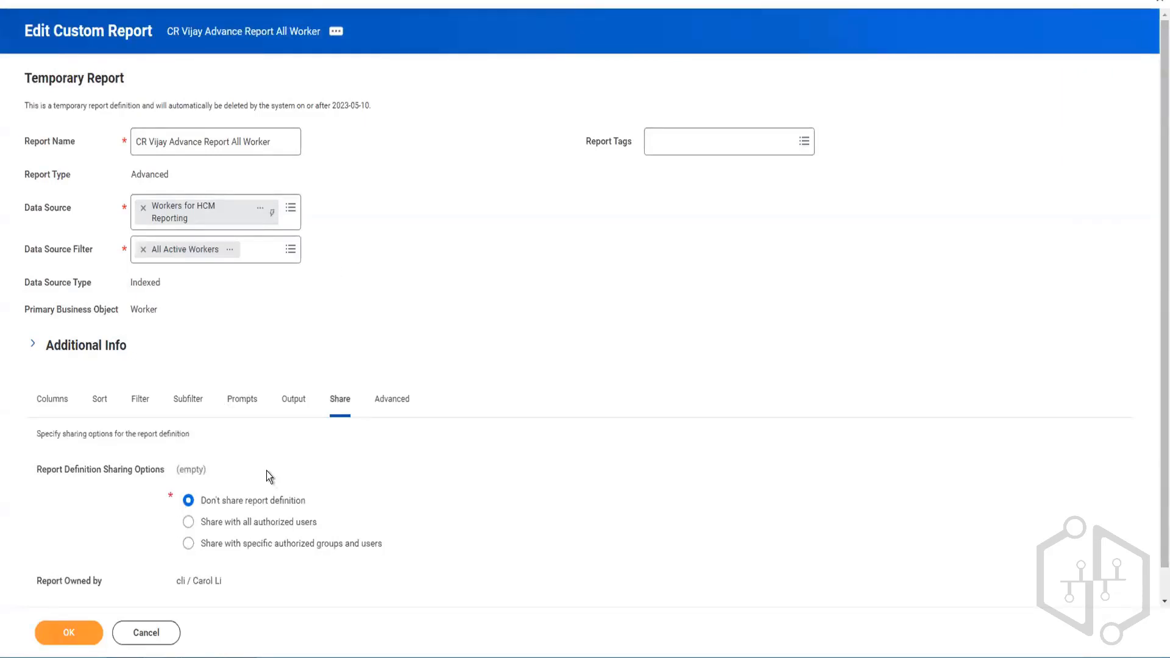
pyautogui.scroll(-1, 264, 469)
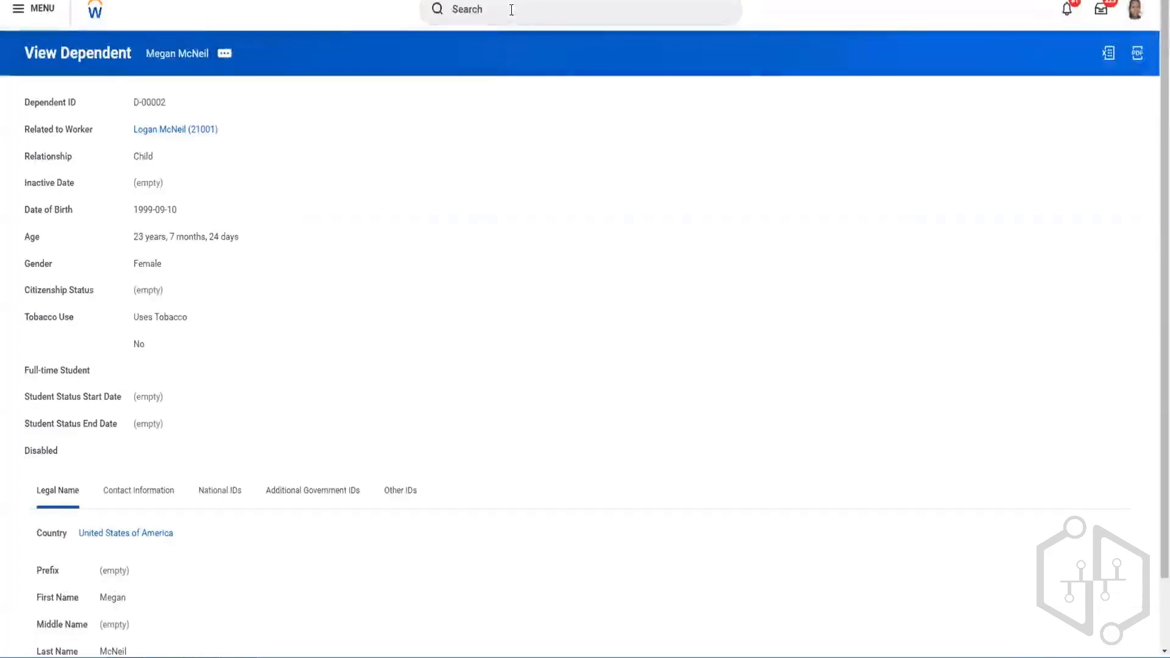
# Search for report definitions with rd:vijay, and clear the search
pyautogui.click(511, 9)
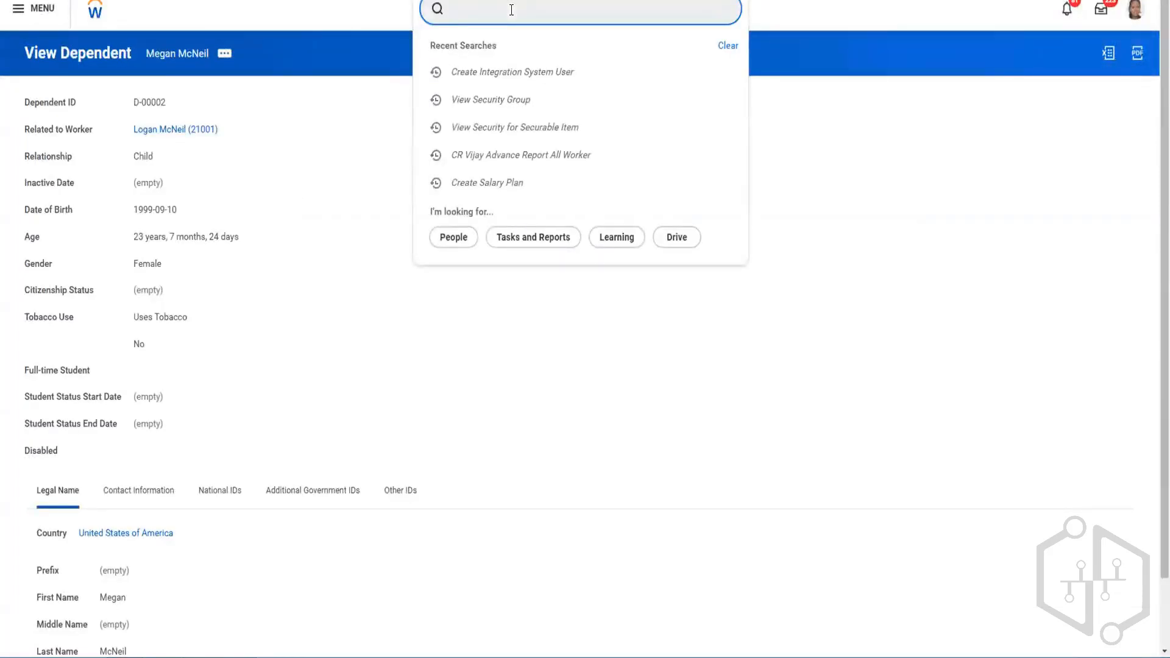
pyautogui.write('rd:vijay')
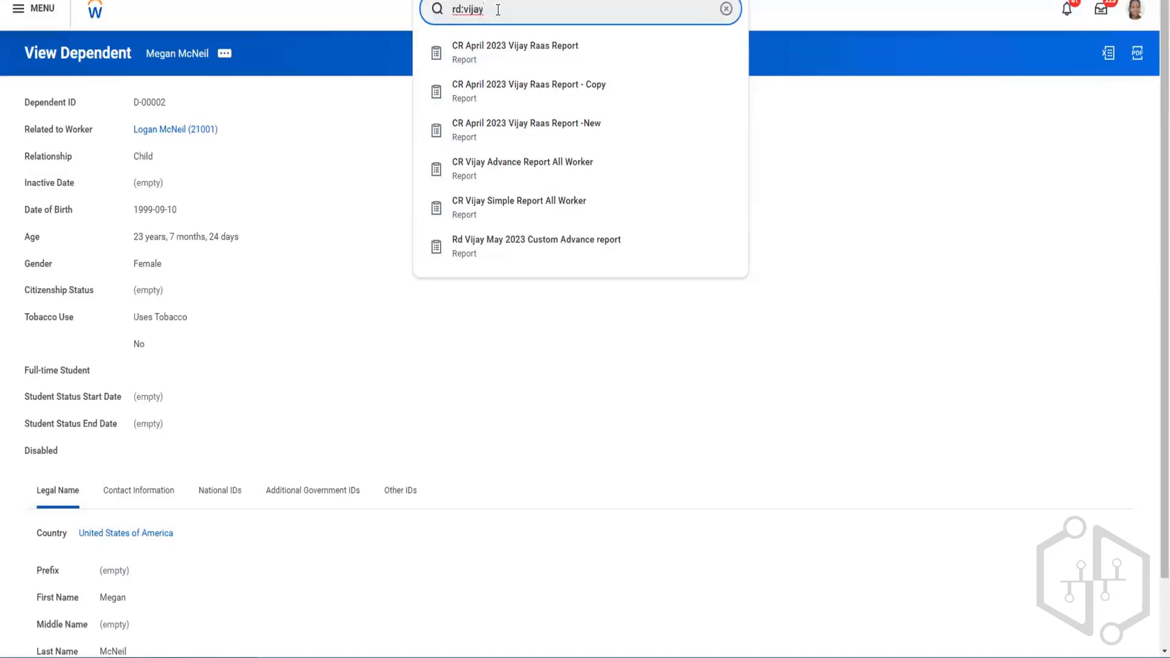
pyautogui.press('BackSpace')
pyautogui.press('BackSpace')
pyautogui.press('BackSpace')
pyautogui.press('BackSpace')
pyautogui.press('BackSpace')
pyautogui.press('BackSpace')
pyautogui.press('BackSpace')
pyautogui.press('BackSpace')
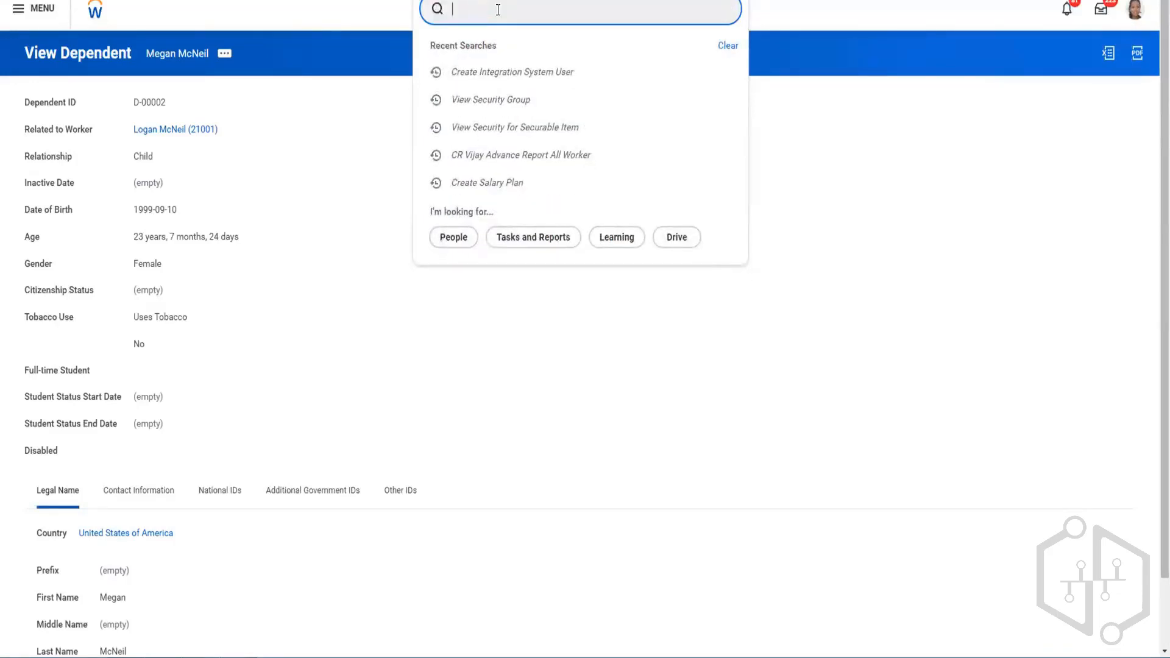
# Search for "view cus rep" and open the View Custom Report task
pyautogui.write('viw cus rep')
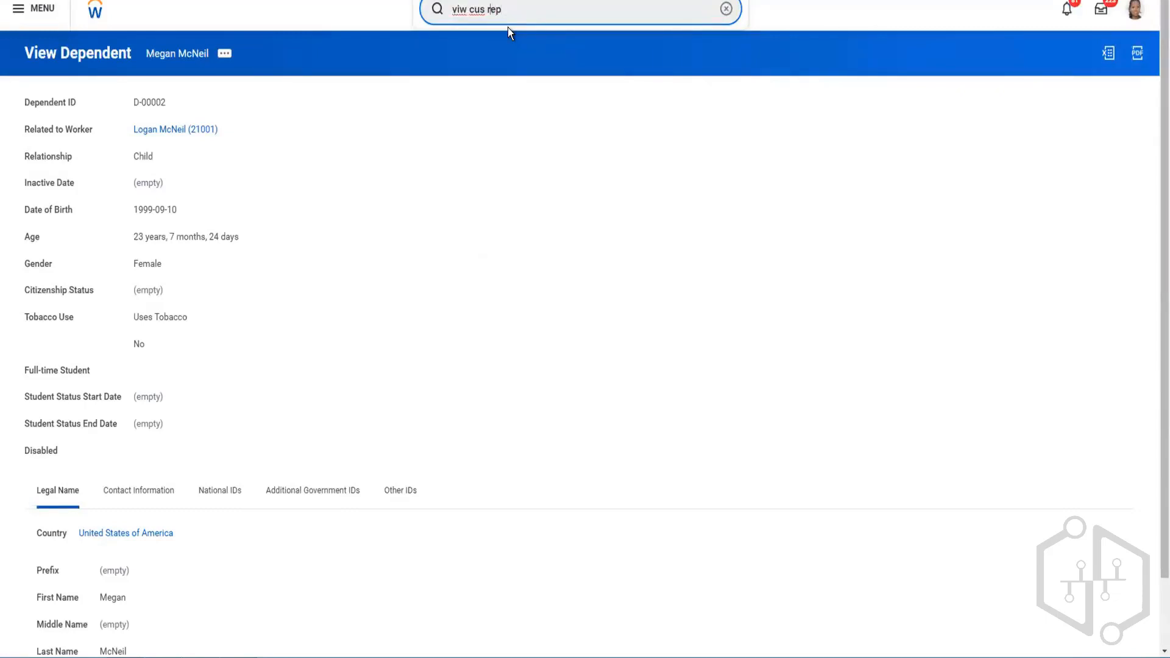
pyautogui.press('Left')
pyautogui.press('Left')
pyautogui.press('Left')
pyautogui.press('Left')
pyautogui.press('Left')
pyautogui.press('Left')
pyautogui.write('e')
pyautogui.press('BackSpace')
pyautogui.press('Right')
pyautogui.write('e')
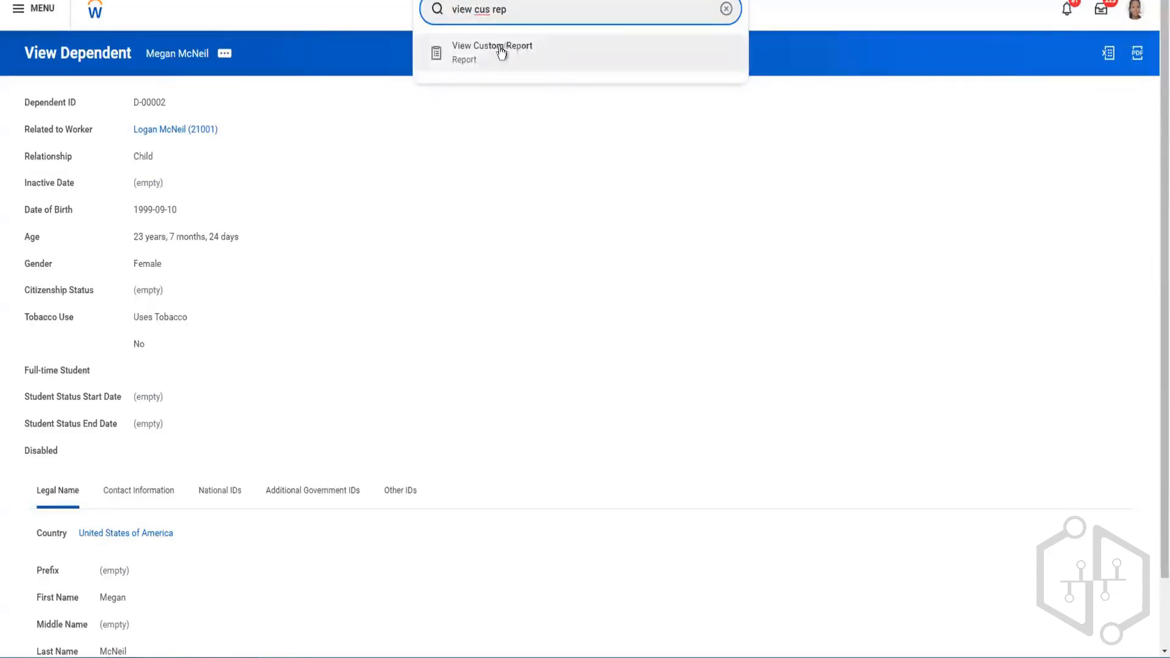
pyautogui.click(499, 46)
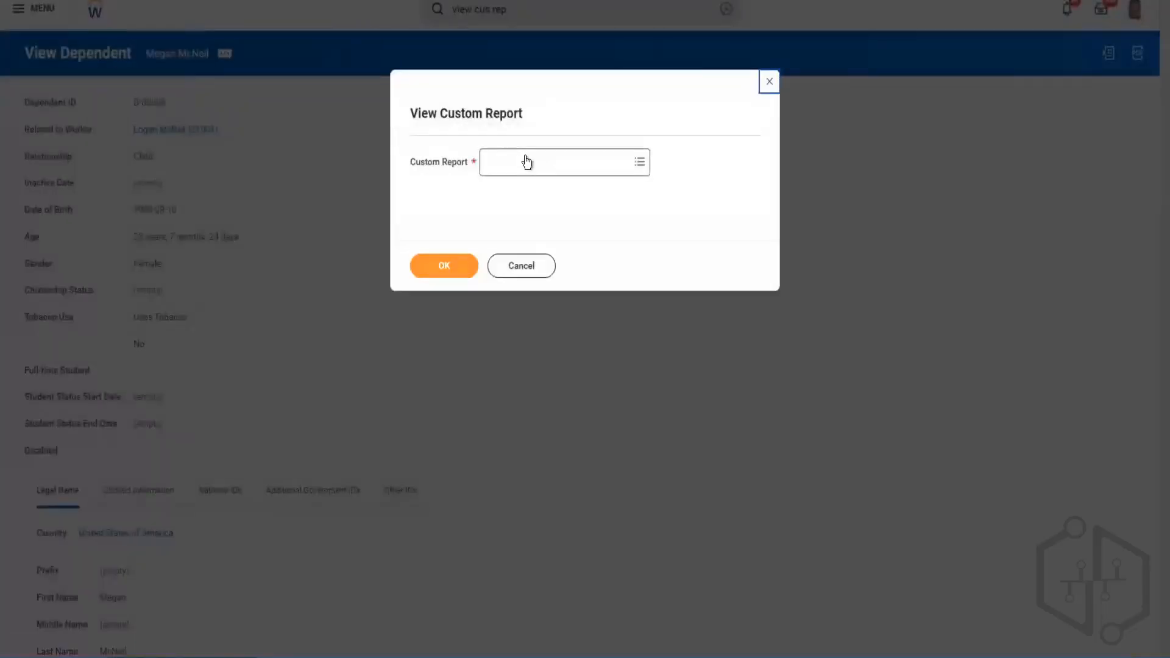
# Find the Headcount & Open Positions report by searching for "he" and view its definition
pyautogui.click(525, 160)
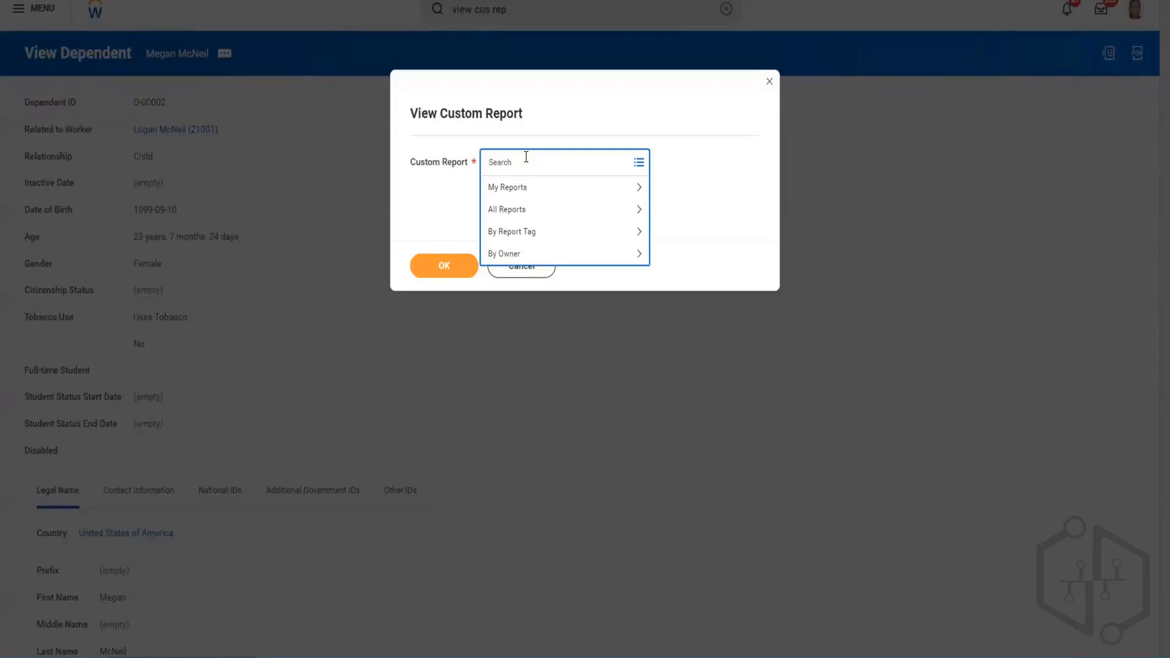
pyautogui.write('carol')
pyautogui.press('Return')
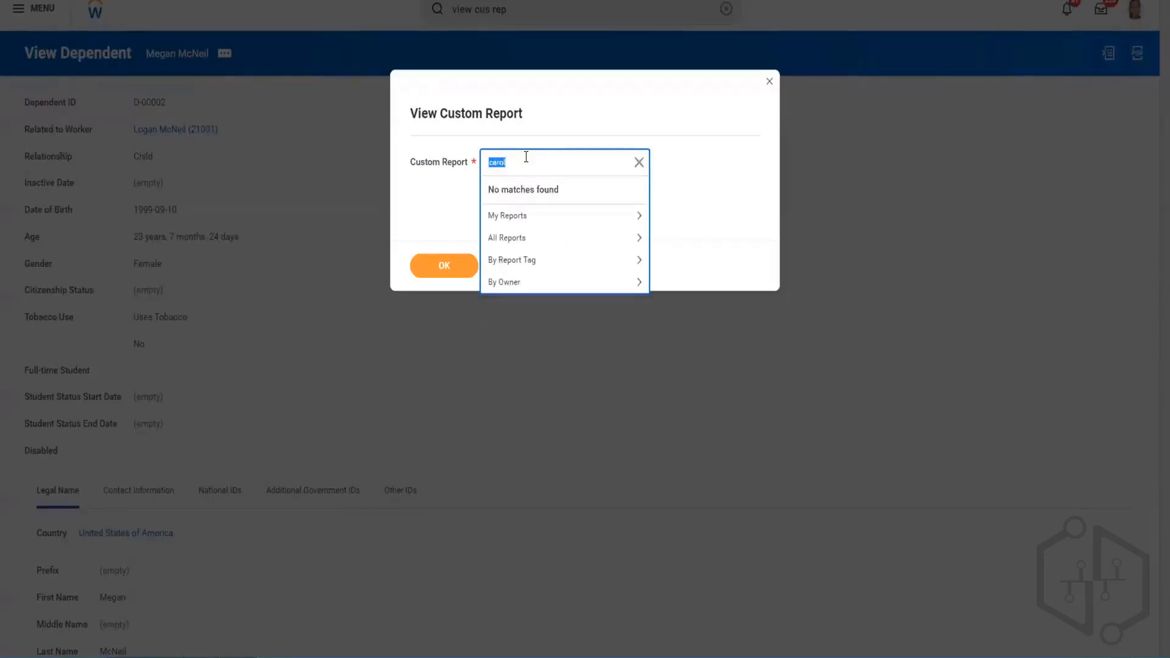
pyautogui.write('hen')
pyautogui.press('Return')
pyautogui.write('he')
pyautogui.press('Return')
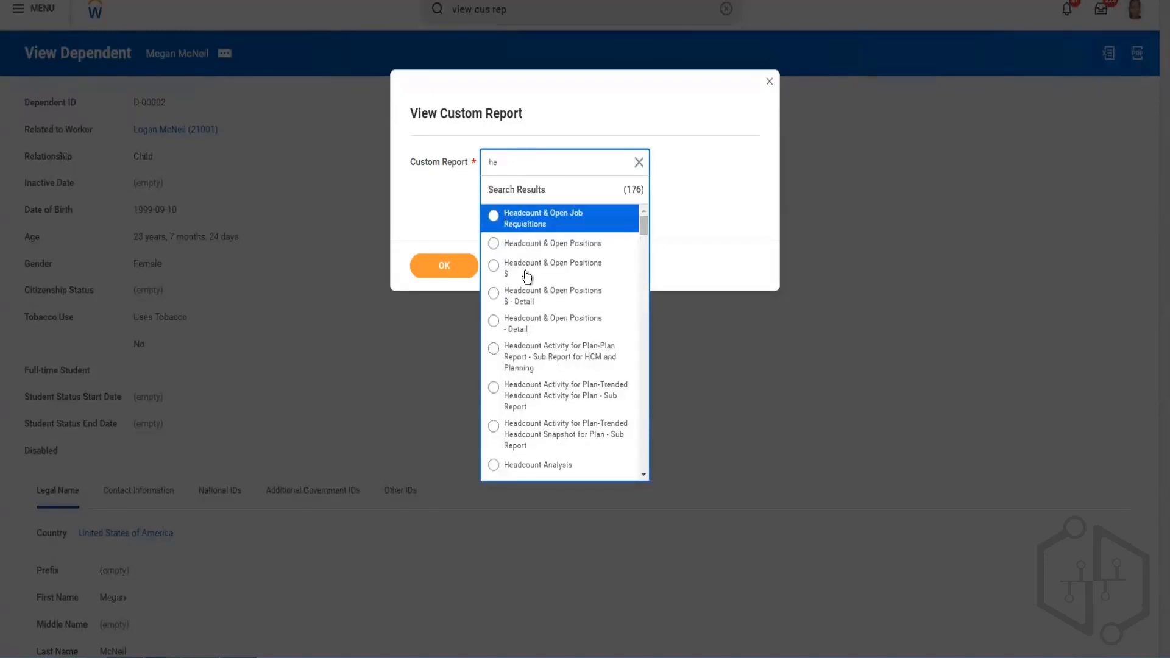
pyautogui.click(505, 243)
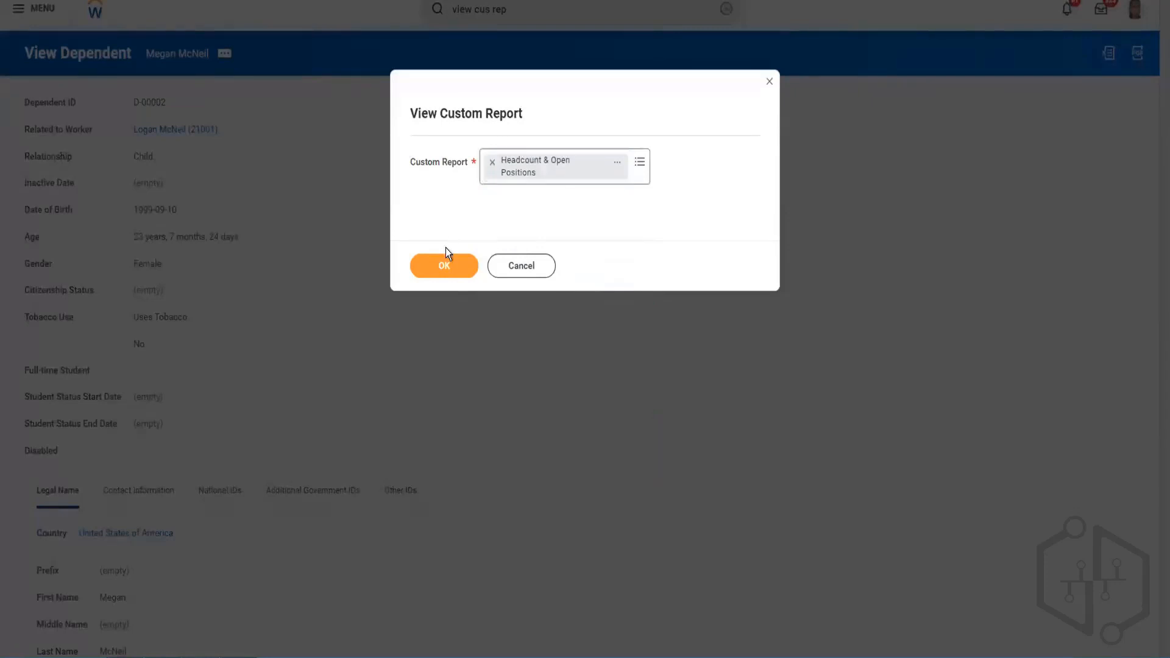
pyautogui.click(440, 264)
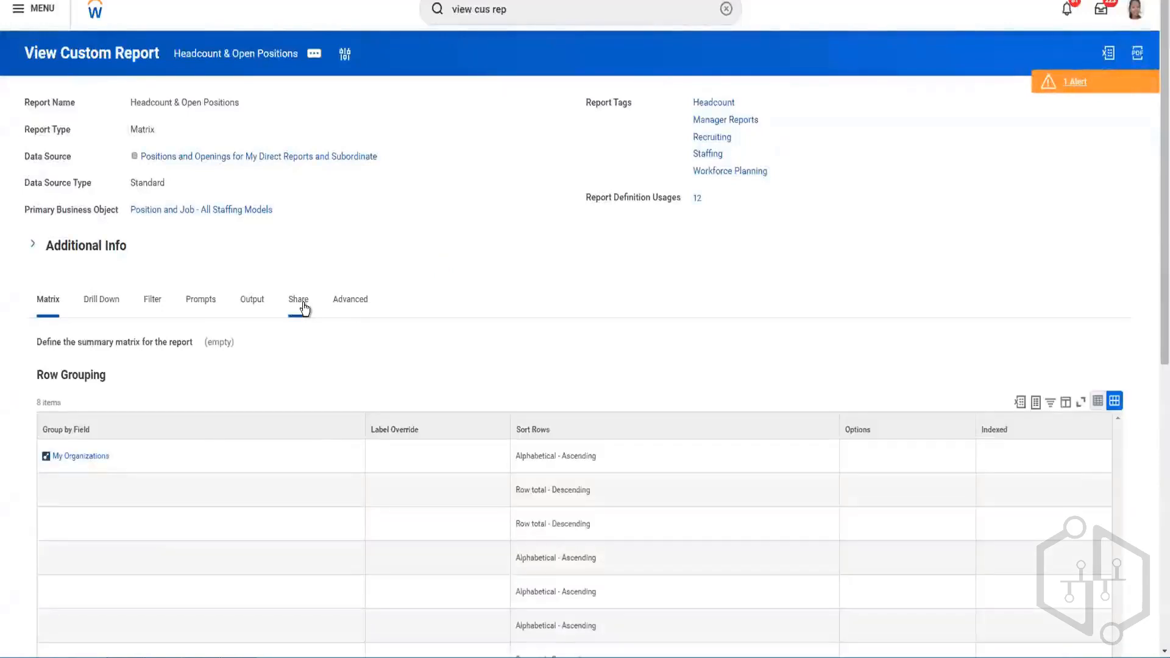
# Examine the Headcount & Open Positions report's sharing options, owner and available custom report actions
pyautogui.click(303, 305)
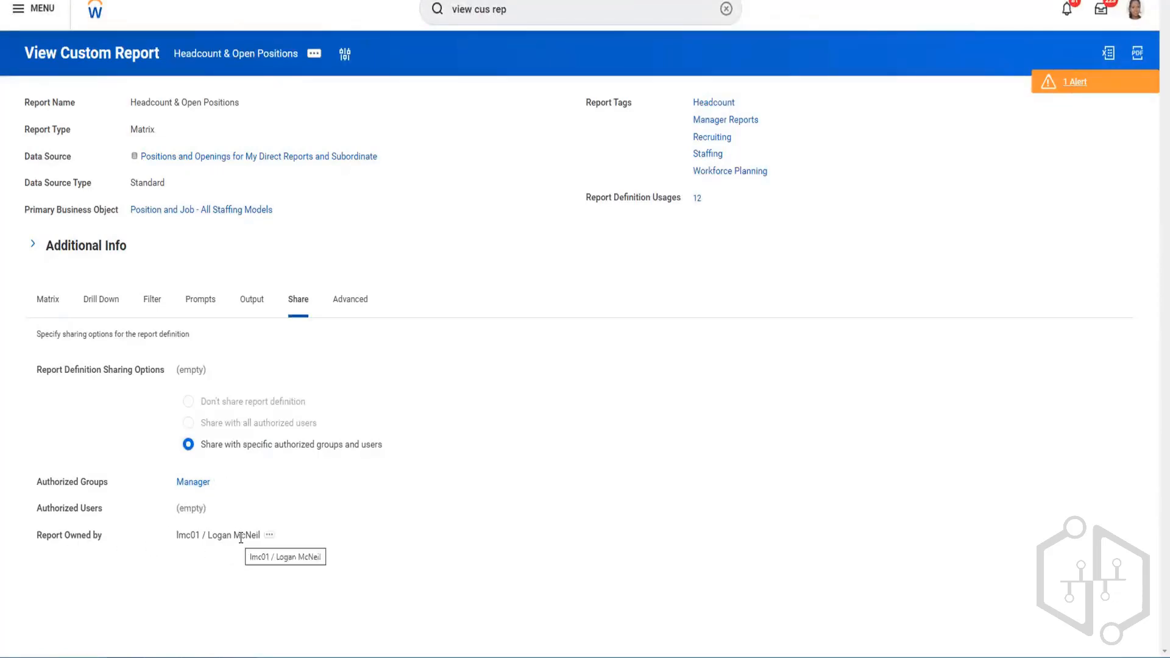
pyautogui.click(314, 55)
pyautogui.moveTo(365, 110)
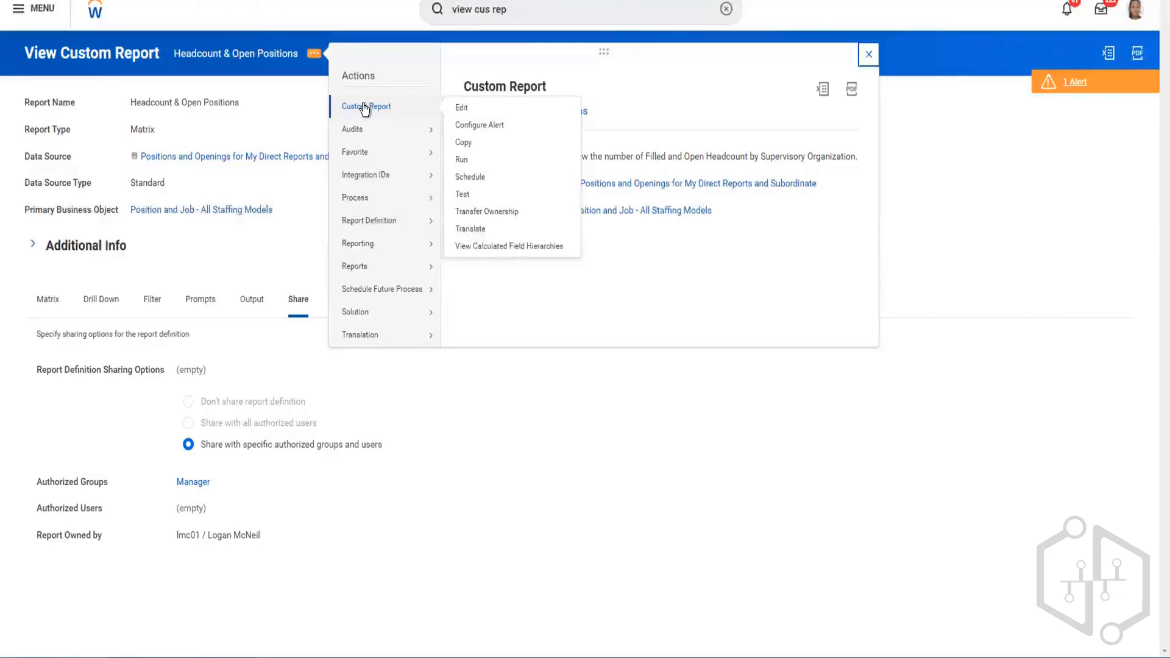
# Copy the report's name and search for rd:Headcount & Open Positions
pyautogui.rightClick(236, 54)
pyautogui.click(259, 108)
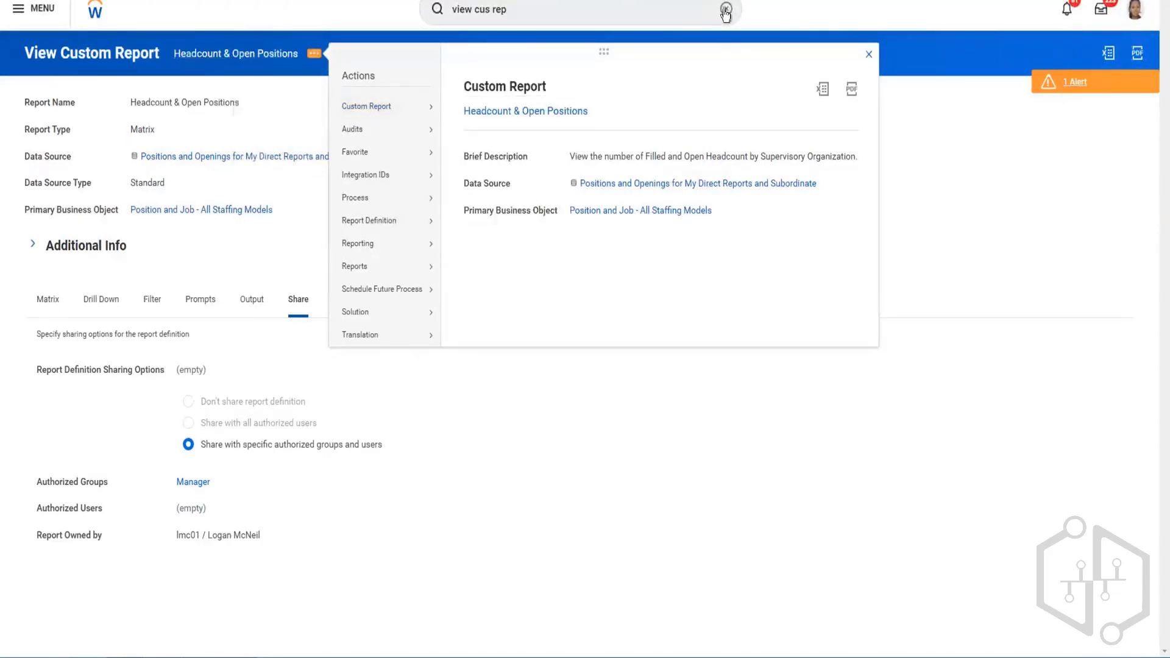
pyautogui.click(503, 9)
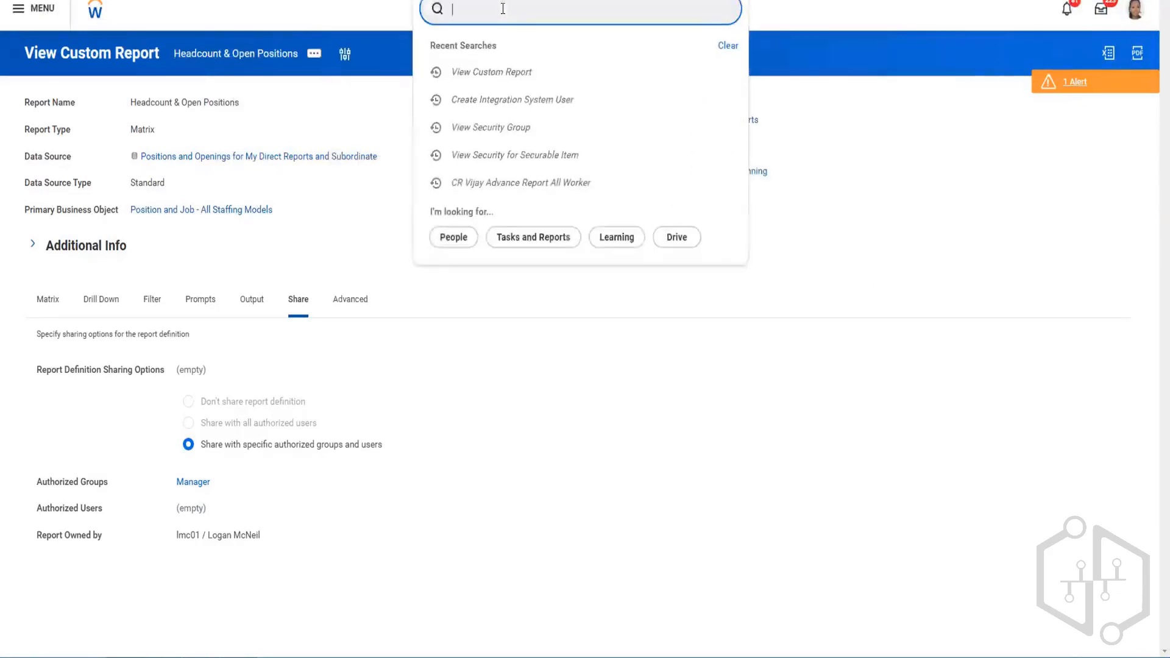
pyautogui.write('rd:')
pyautogui.write('Headcount & Open Positions')
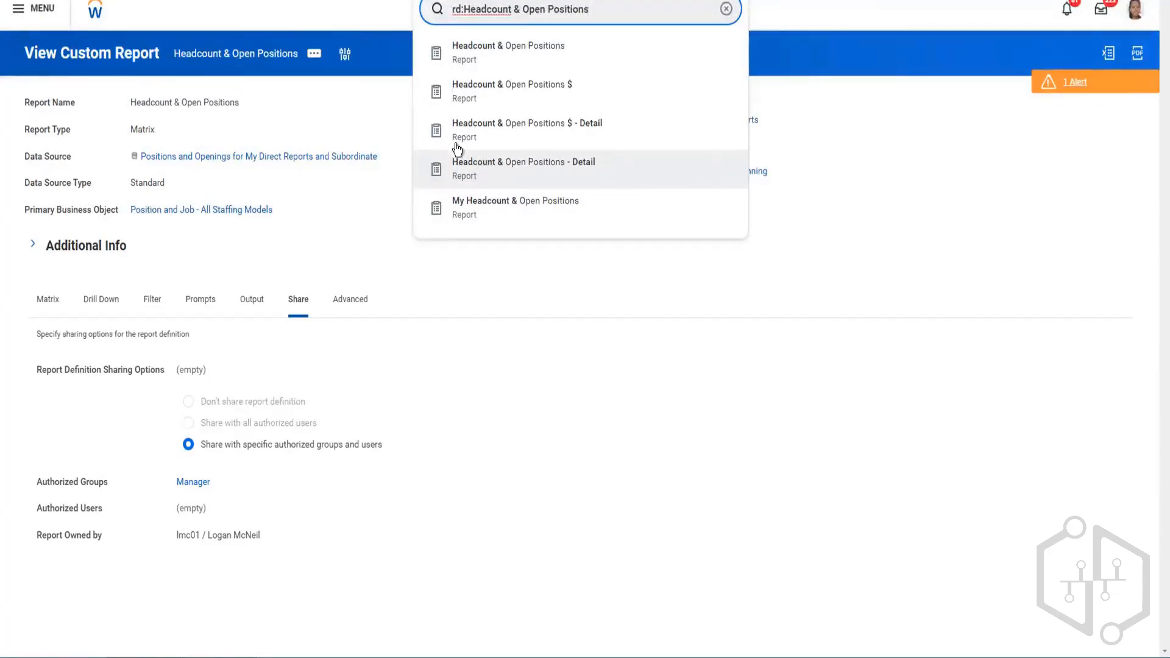
# Open the Headcount & Open Positions report definition for editing
pyautogui.click(313, 55)
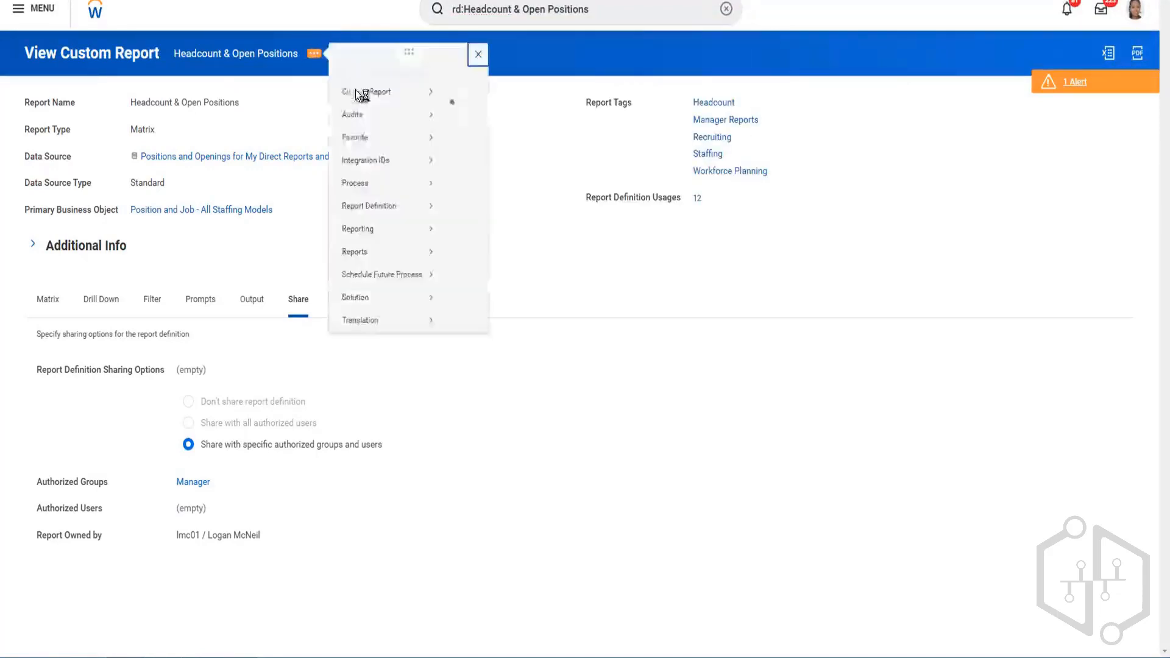
pyautogui.moveTo(422, 116)
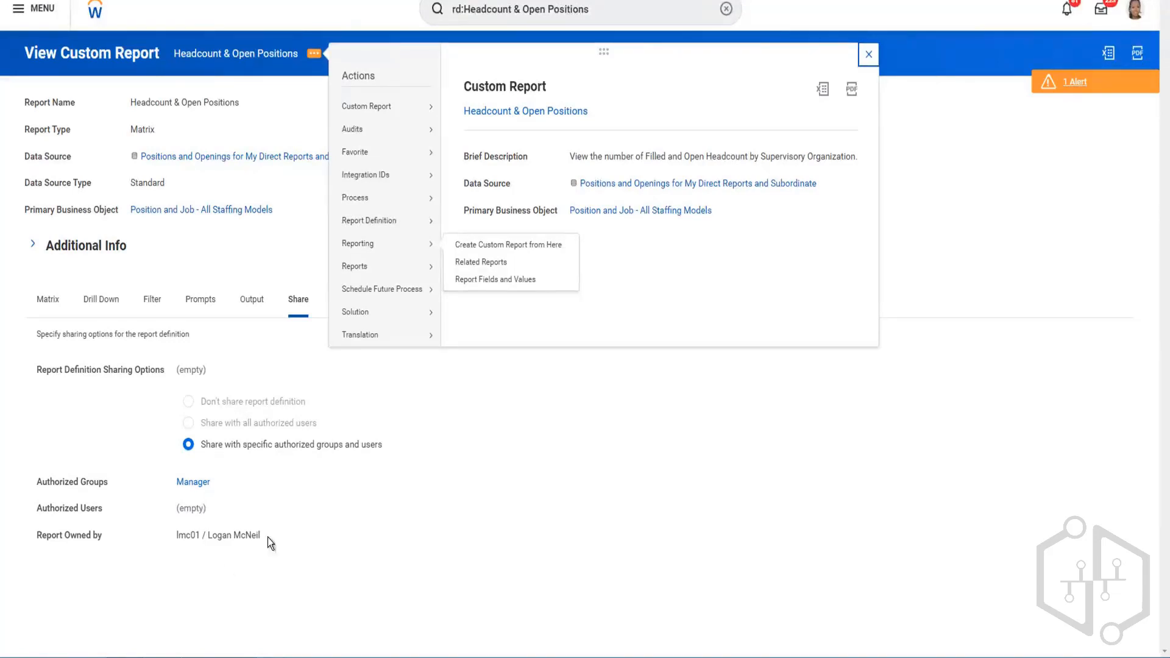
pyautogui.moveTo(383, 113)
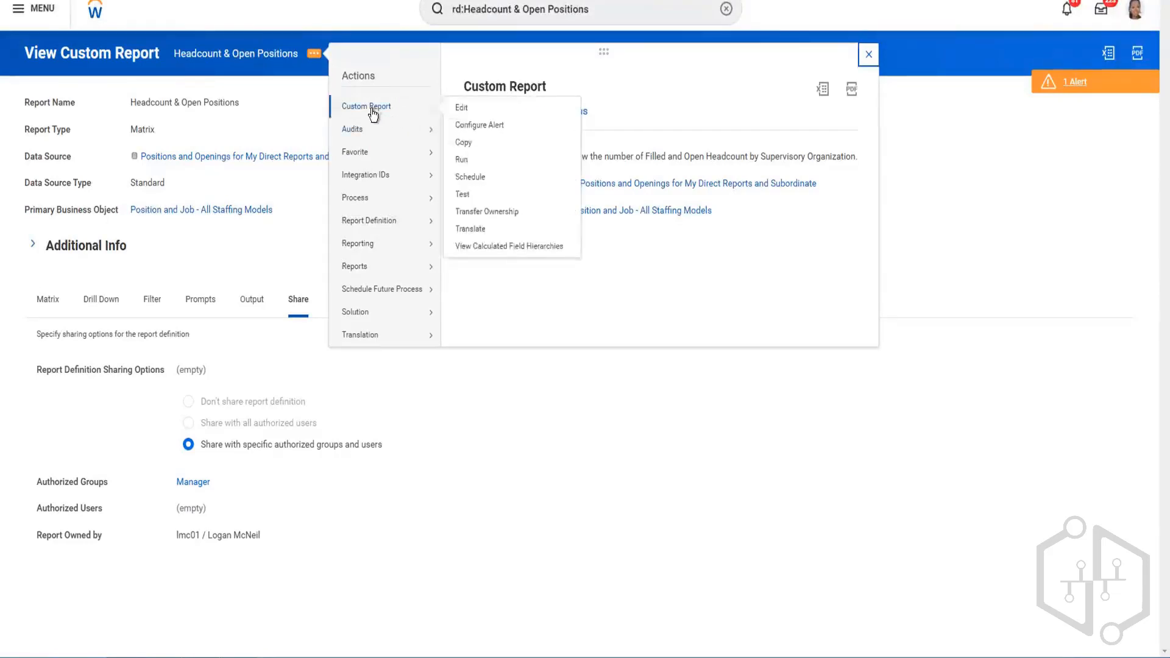
pyautogui.click(460, 108)
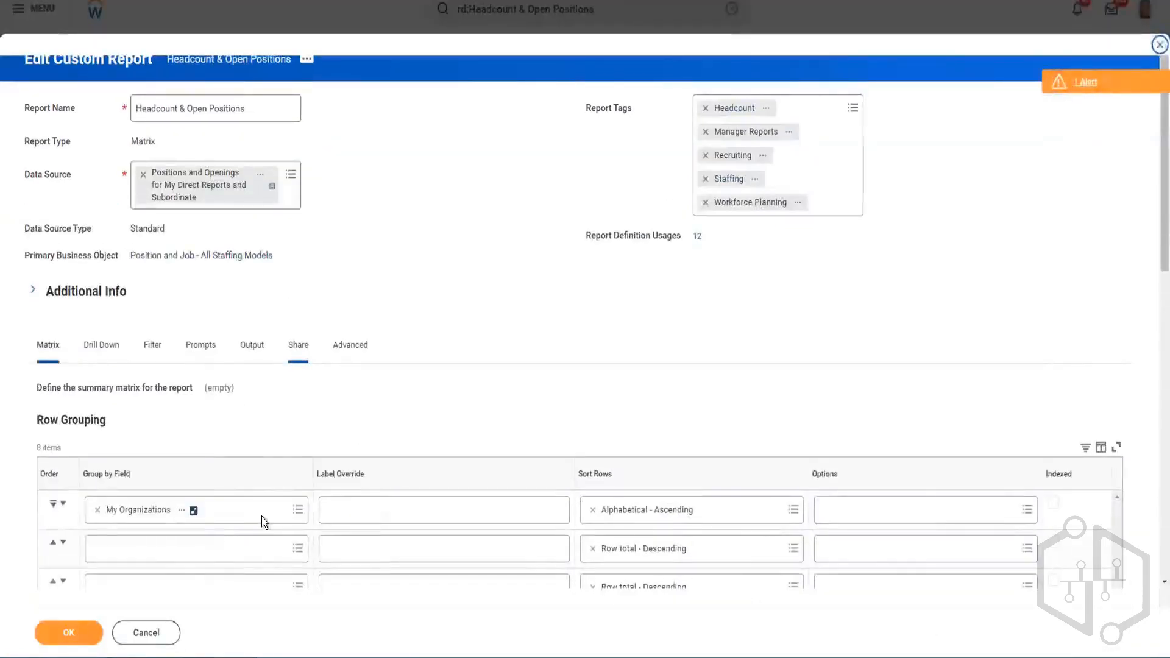
# Examine the authorized groups and users in the report's sharing settings, and leave the edit without saving
pyautogui.click(206, 560)
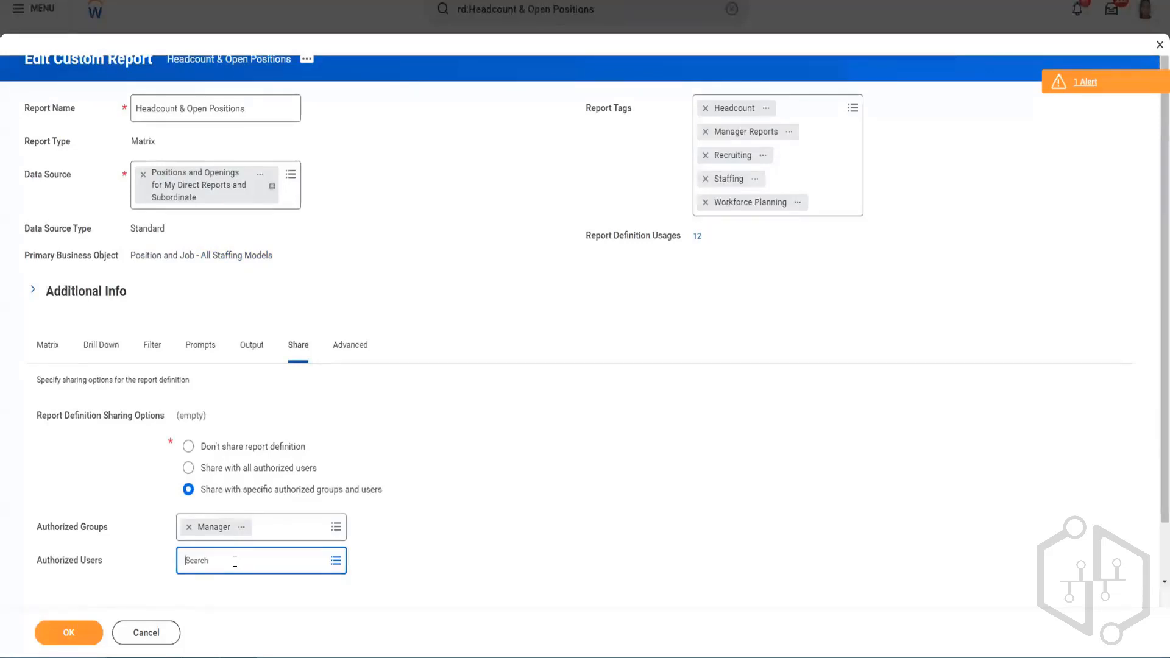
pyautogui.scroll(-1, 234, 565)
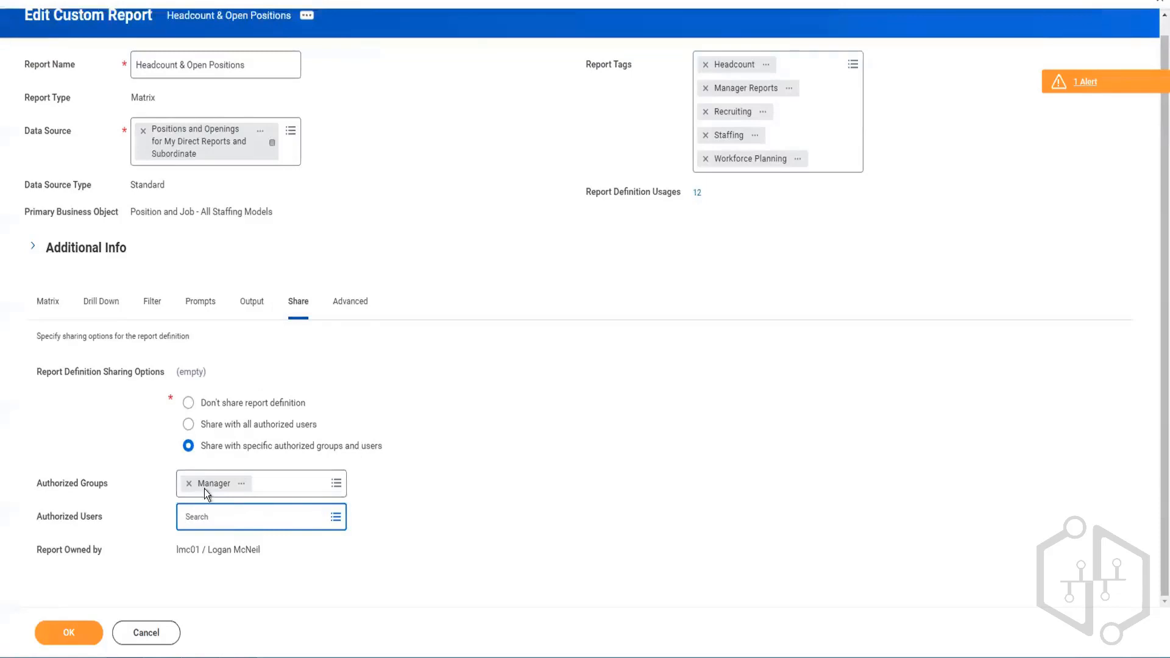
pyautogui.click(139, 633)
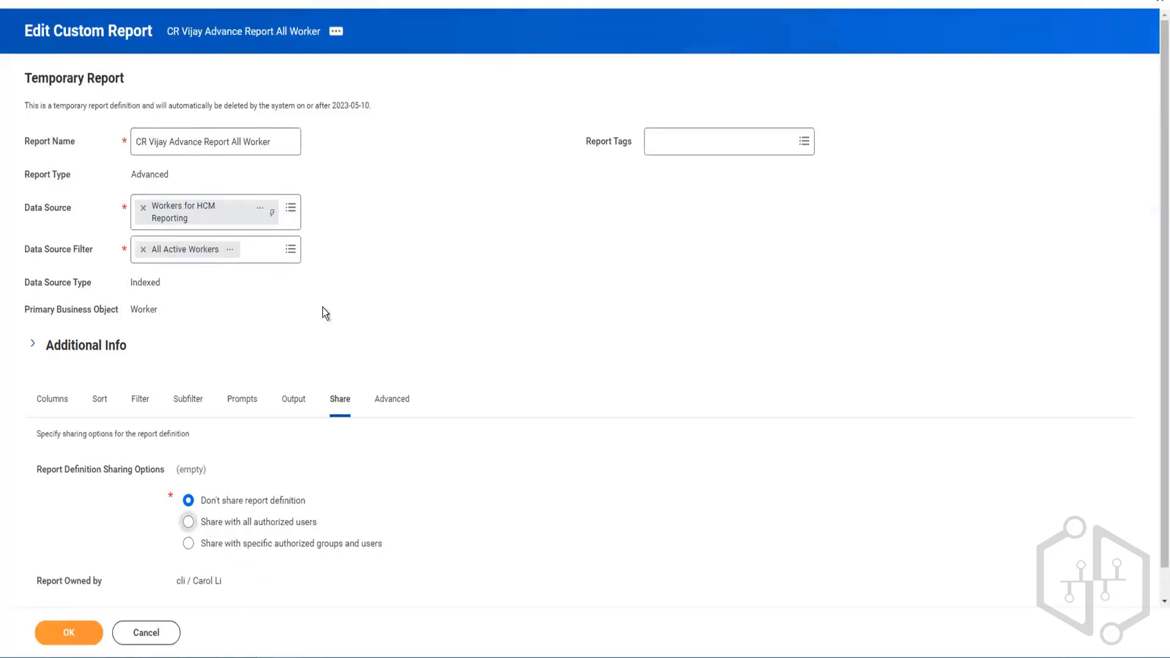
# Return to the CR Vijay Advance Report All Worker definition and save it
pyautogui.click(337, 31)
pyautogui.scroll(-1, 82, 631)
pyautogui.click(85, 631)
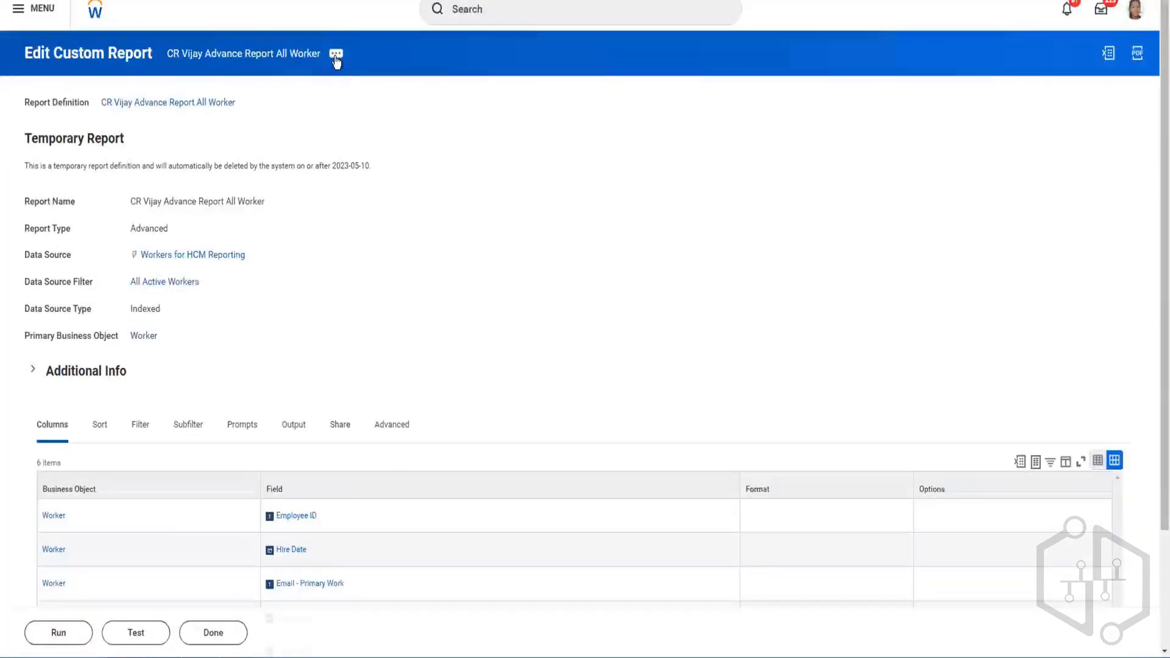
# Start a schedule for the CR Vijay Advance Report All Worker report with the run frequency Daily Recurrence
pyautogui.click(335, 54)
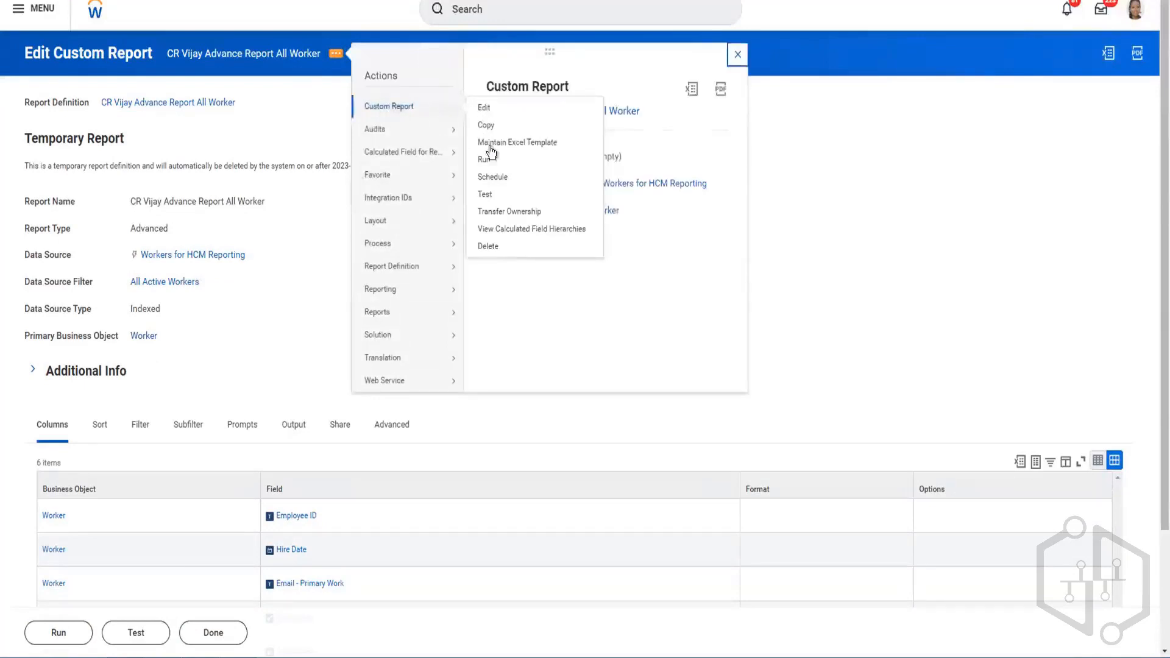
pyautogui.click(492, 177)
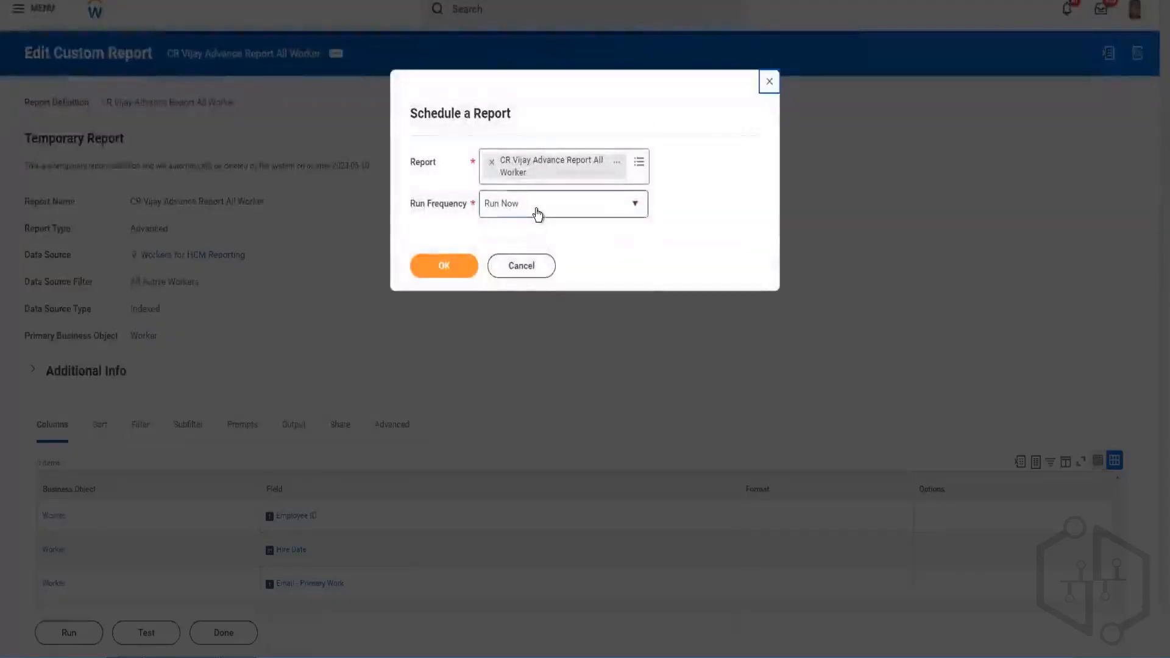
pyautogui.click(536, 210)
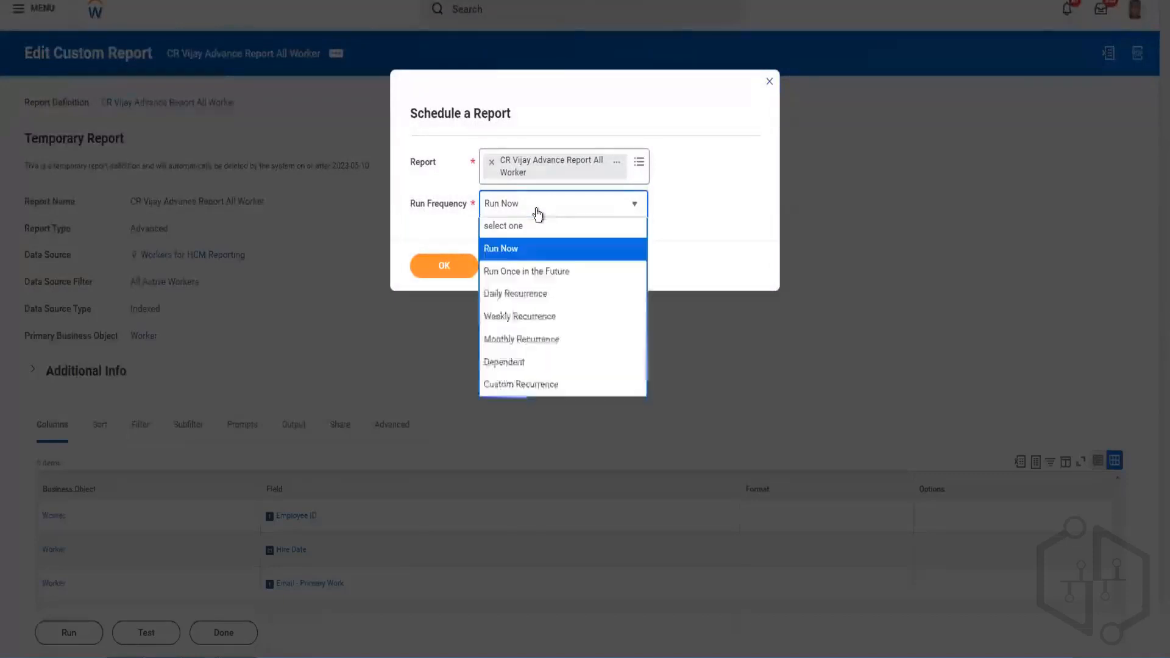
pyautogui.click(509, 295)
pyautogui.click(432, 265)
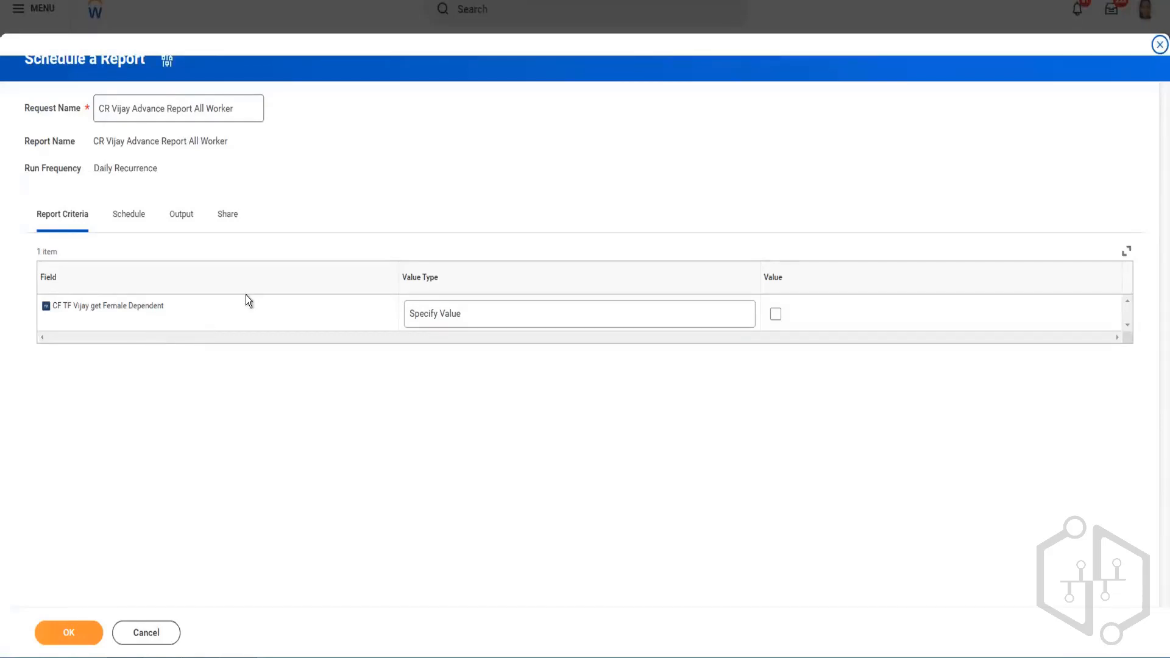
# Try Determine Value at Runtime as the value type for CF TF Vijay get Female Dependent and open its value choices
pyautogui.click(668, 319)
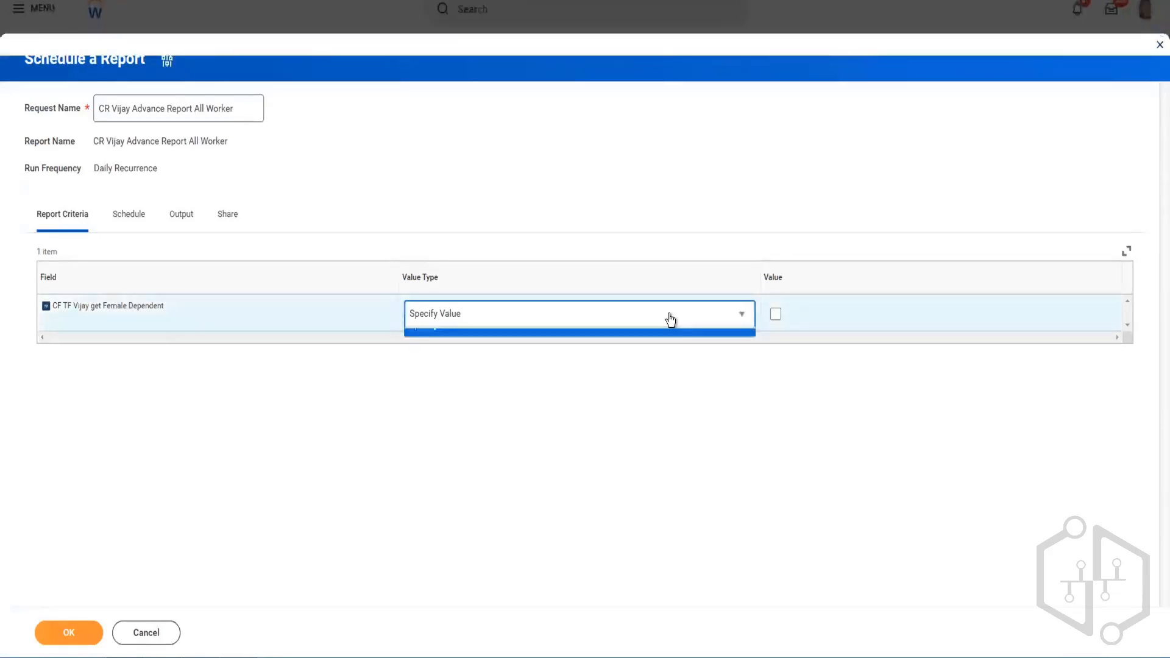
pyautogui.click(467, 364)
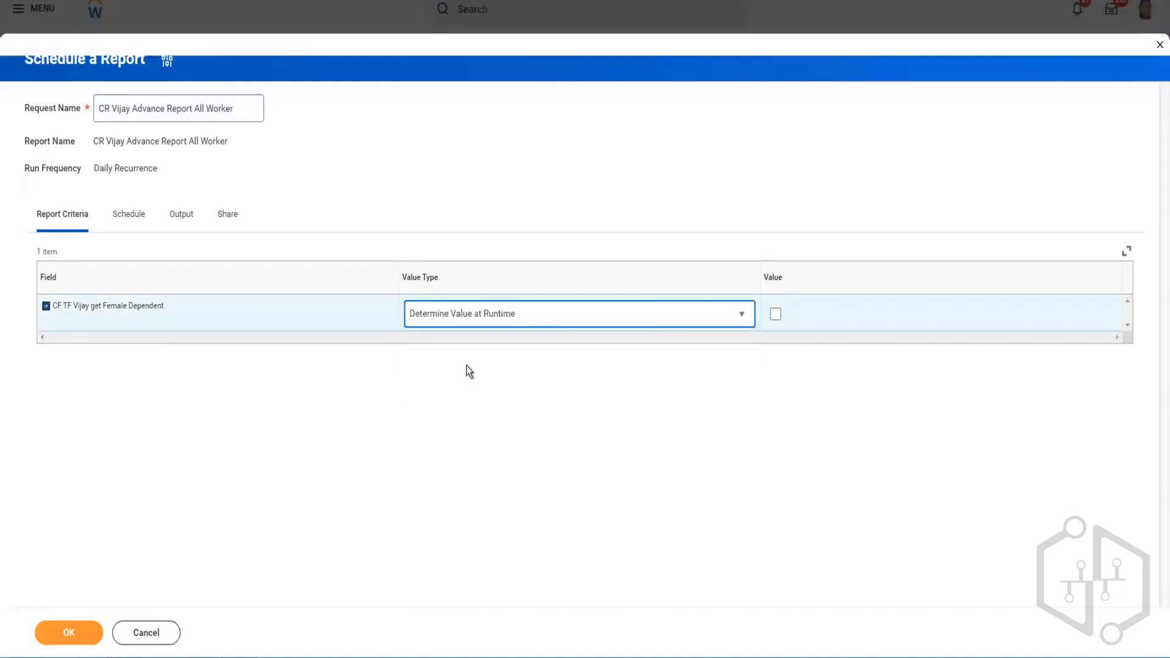
pyautogui.click(817, 314)
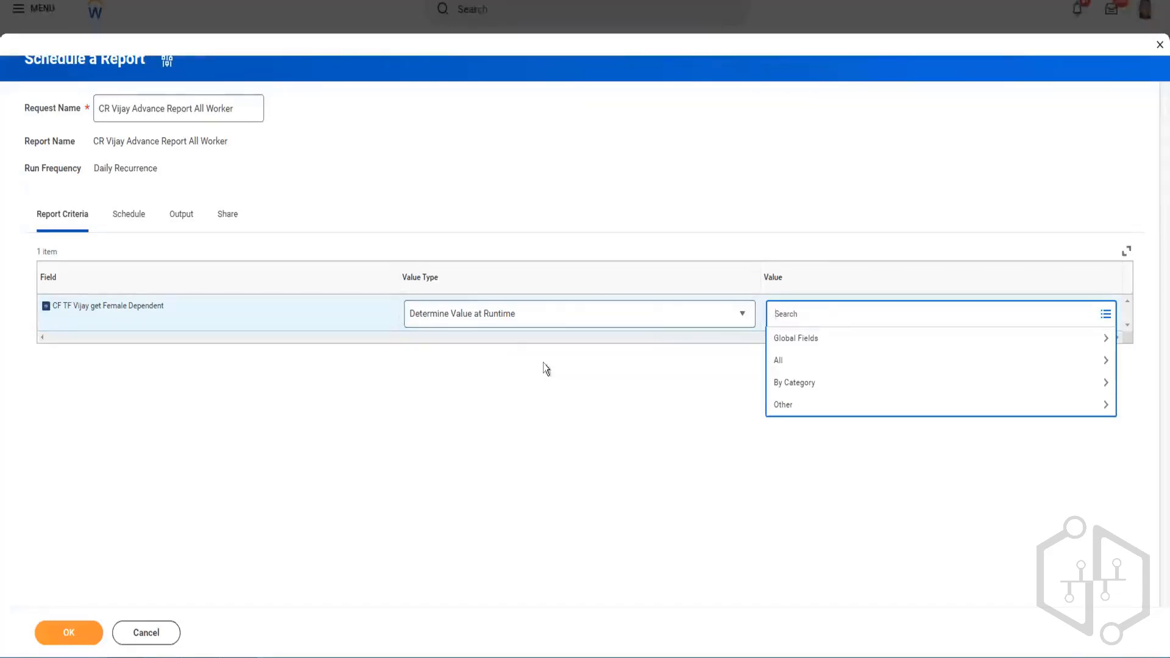
# Set the value type of CF TF Vijay get Female Dependent to Specify Value and enable its value
pyautogui.click(525, 314)
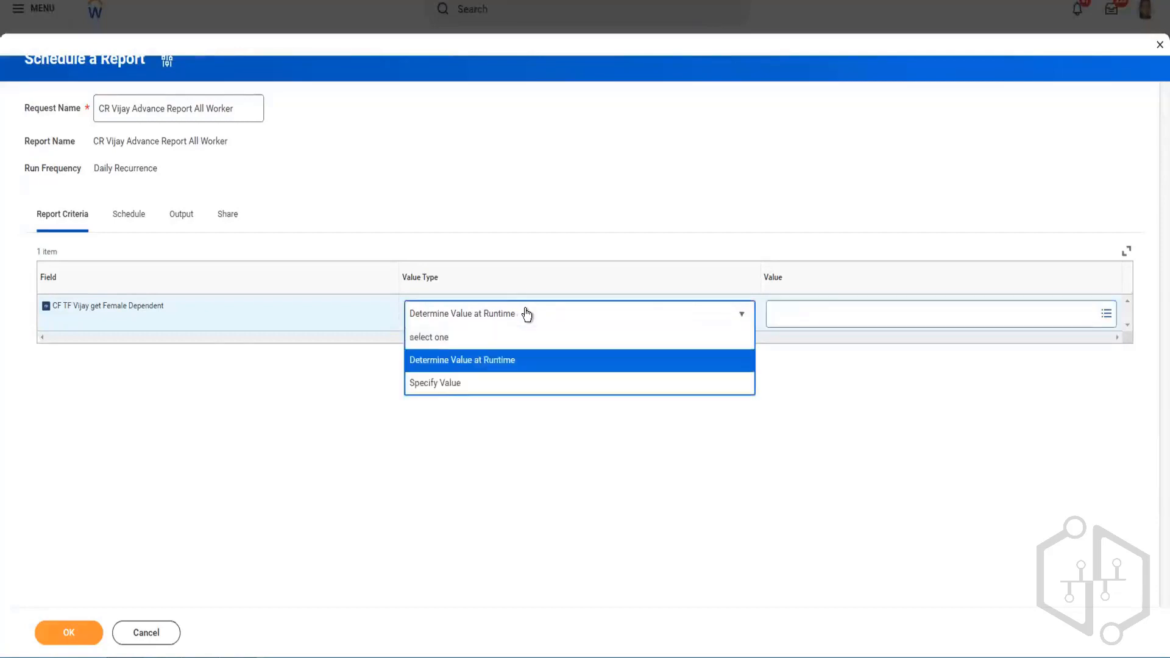
pyautogui.click(465, 384)
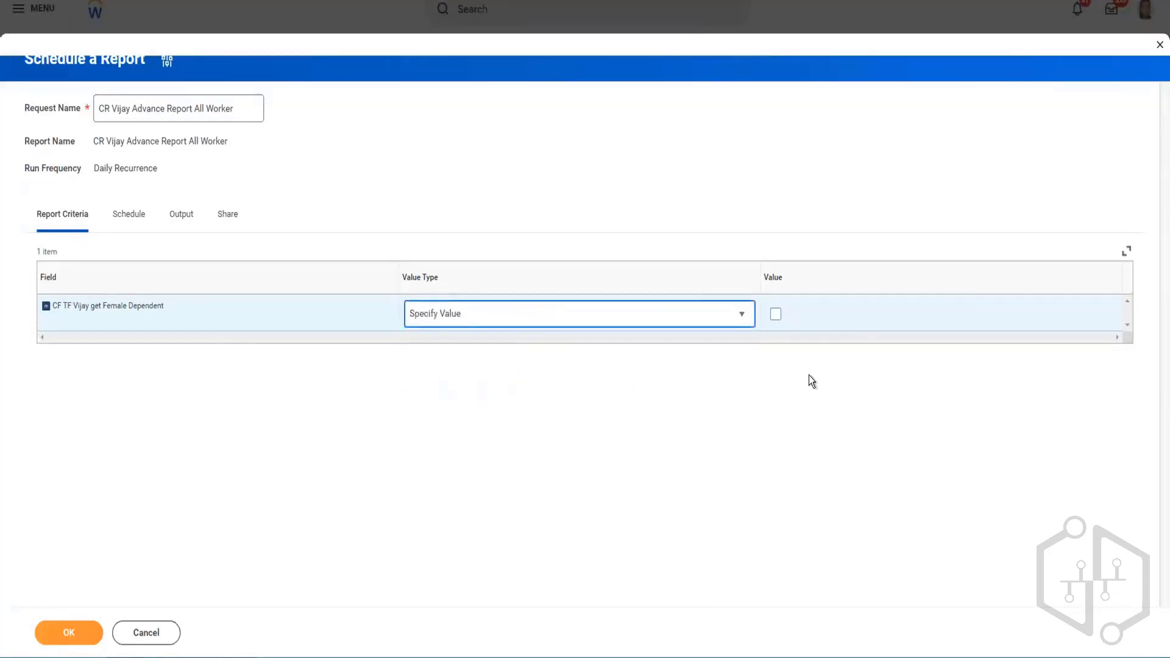
pyautogui.click(845, 314)
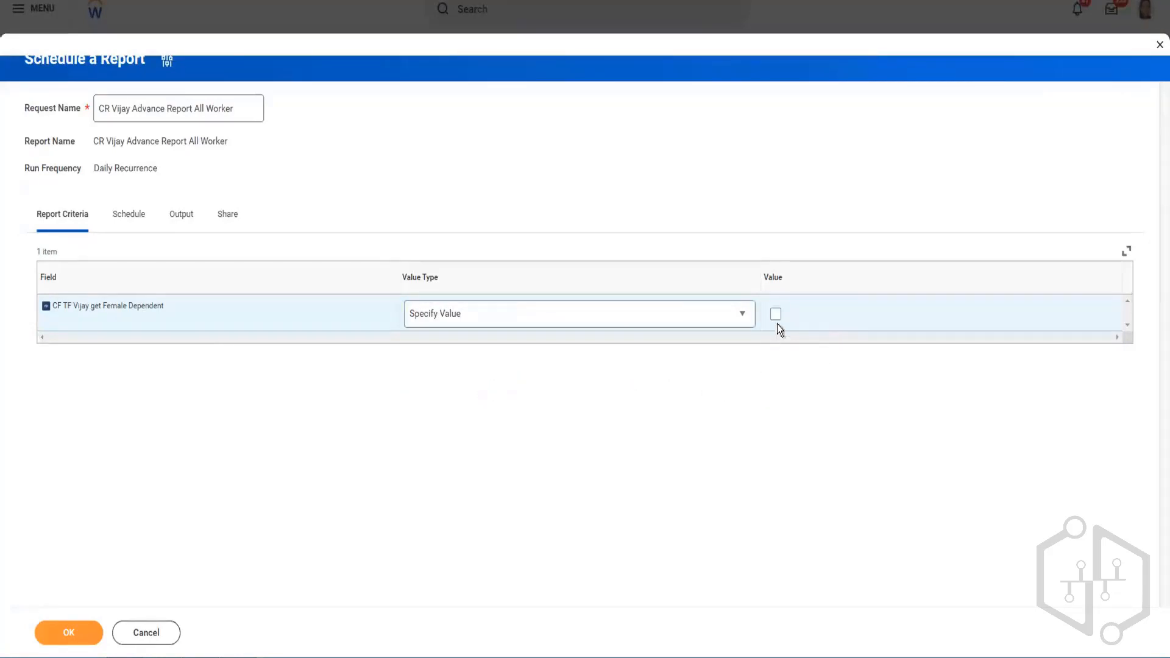
pyautogui.click(775, 314)
pyautogui.click(536, 322)
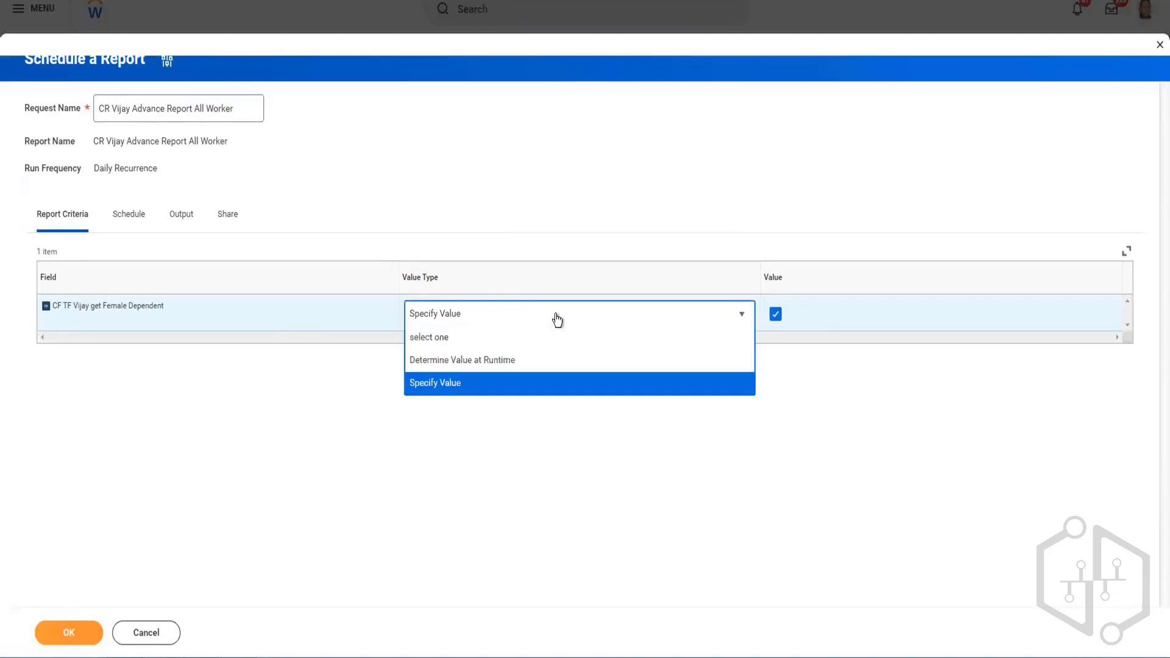
pyautogui.click(856, 316)
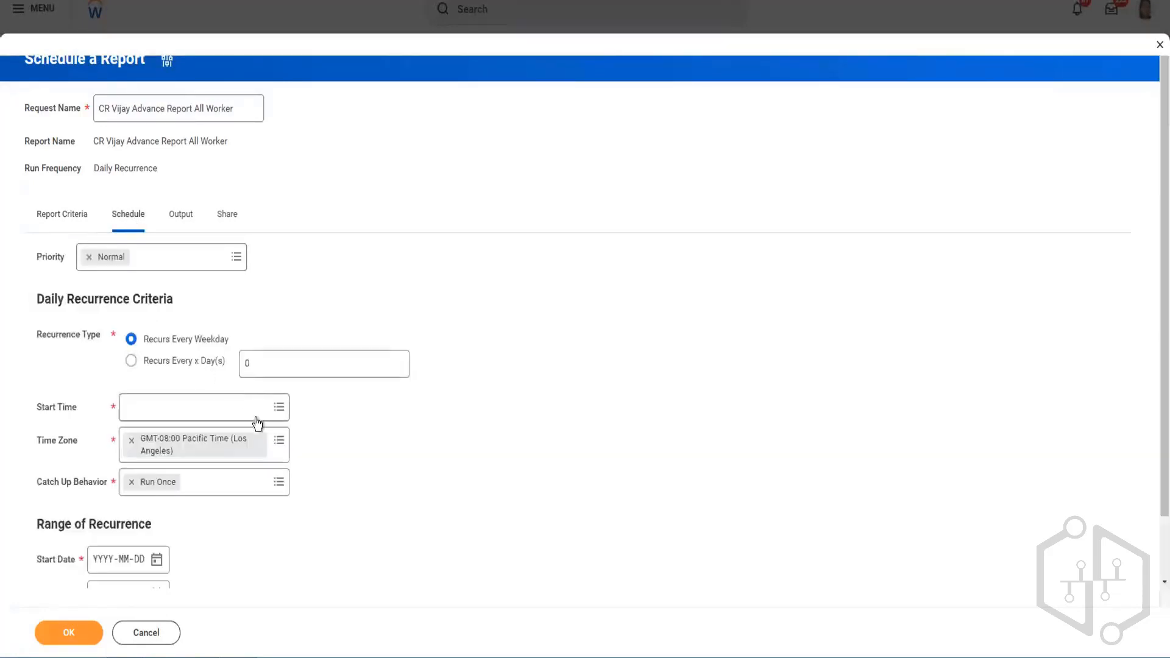
# Examine the schedule's recurrence and start time settings, and the output type and file deletion settings
pyautogui.scroll(-1, 256, 311)
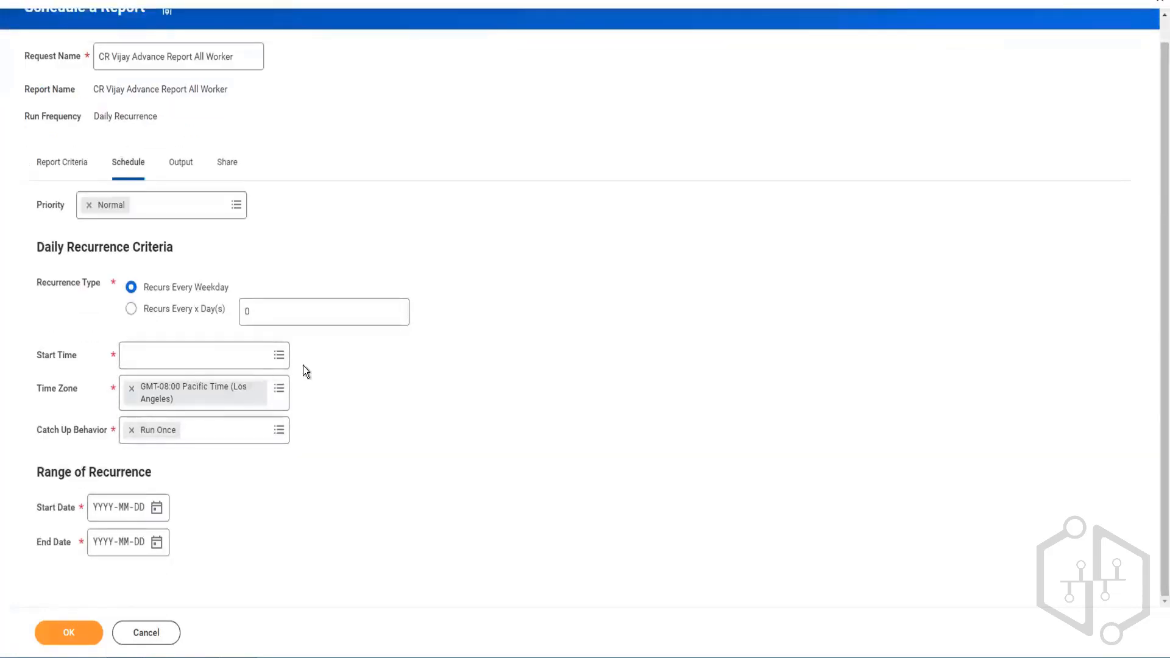
pyautogui.click(278, 355)
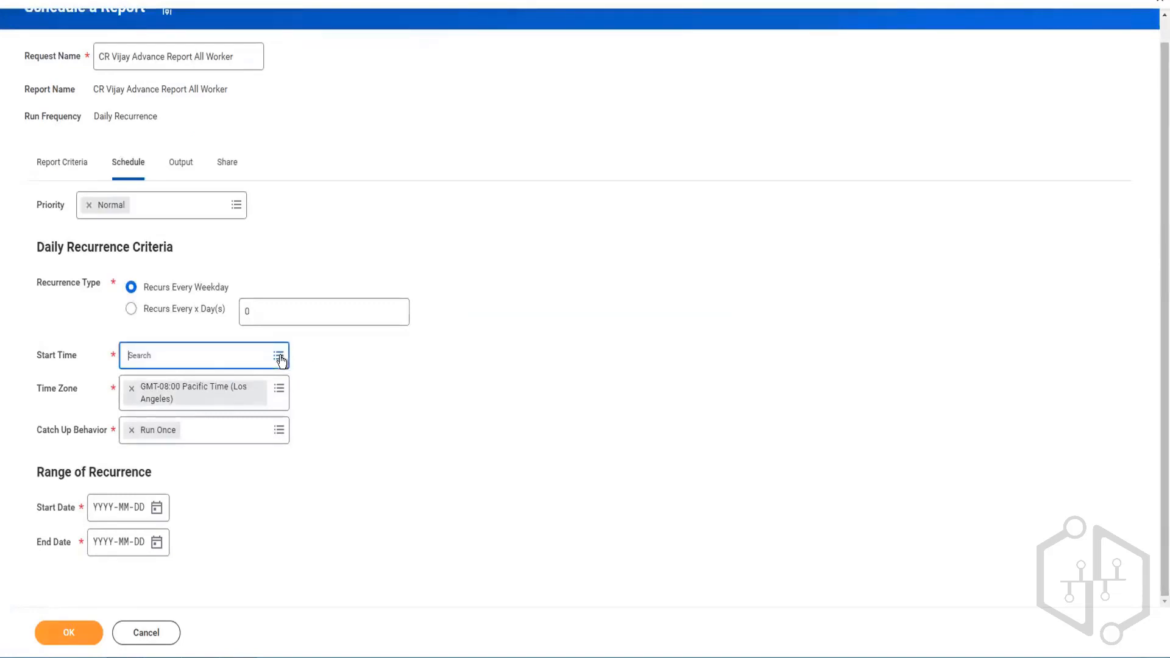
pyautogui.click(259, 454)
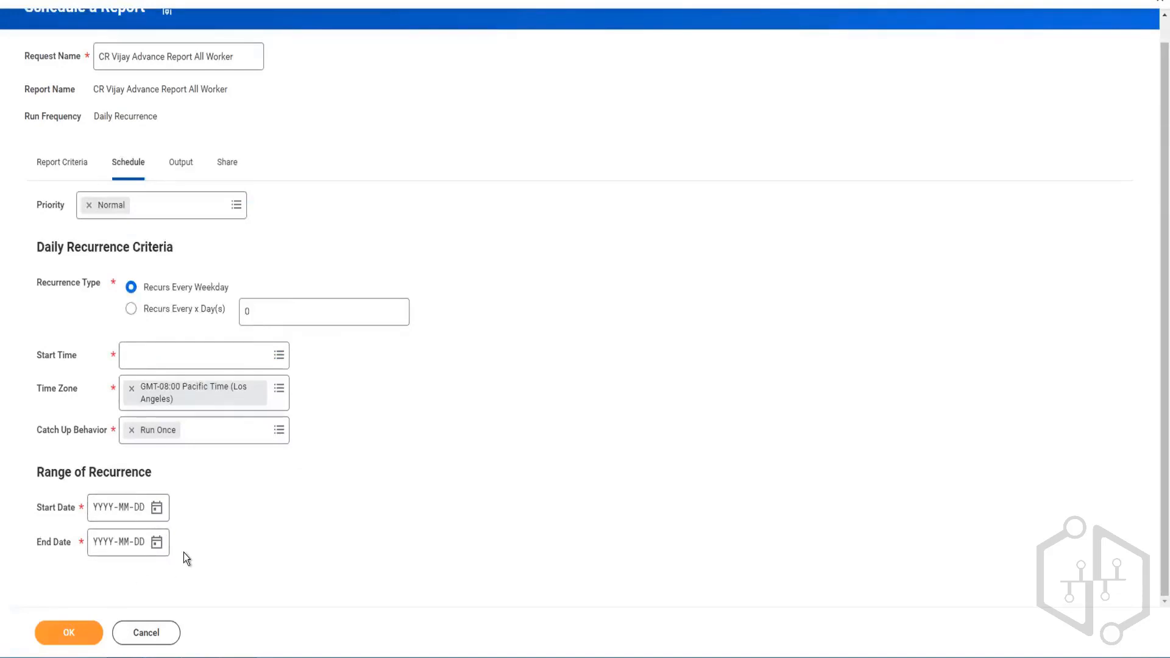
pyautogui.click(183, 170)
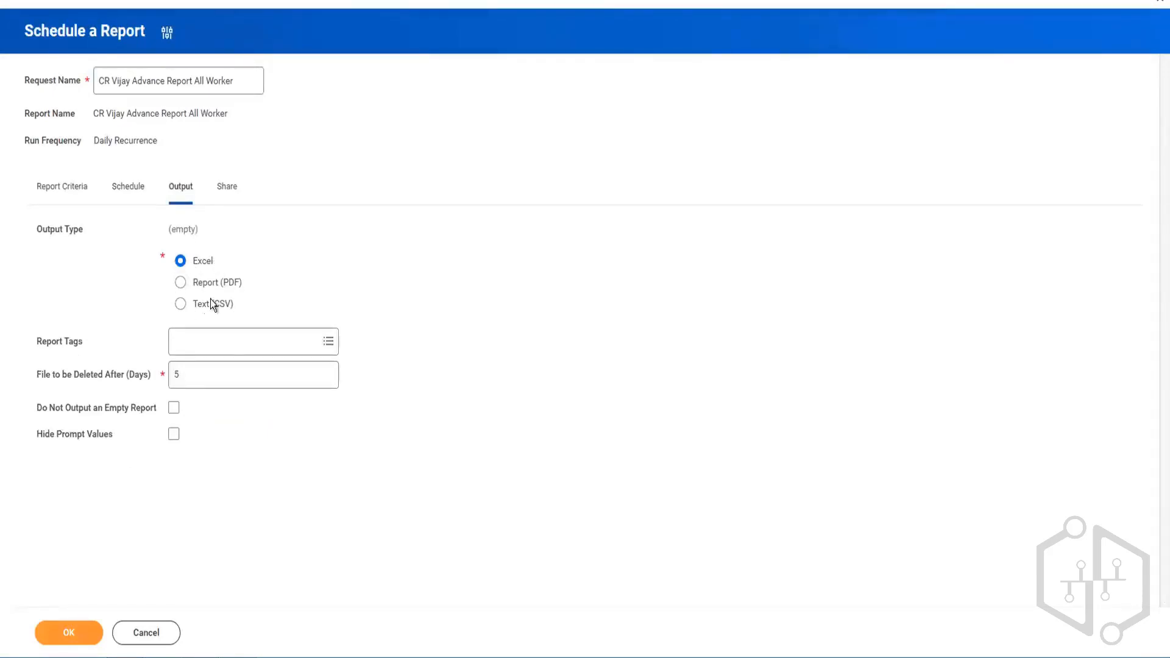
pyautogui.click(207, 378)
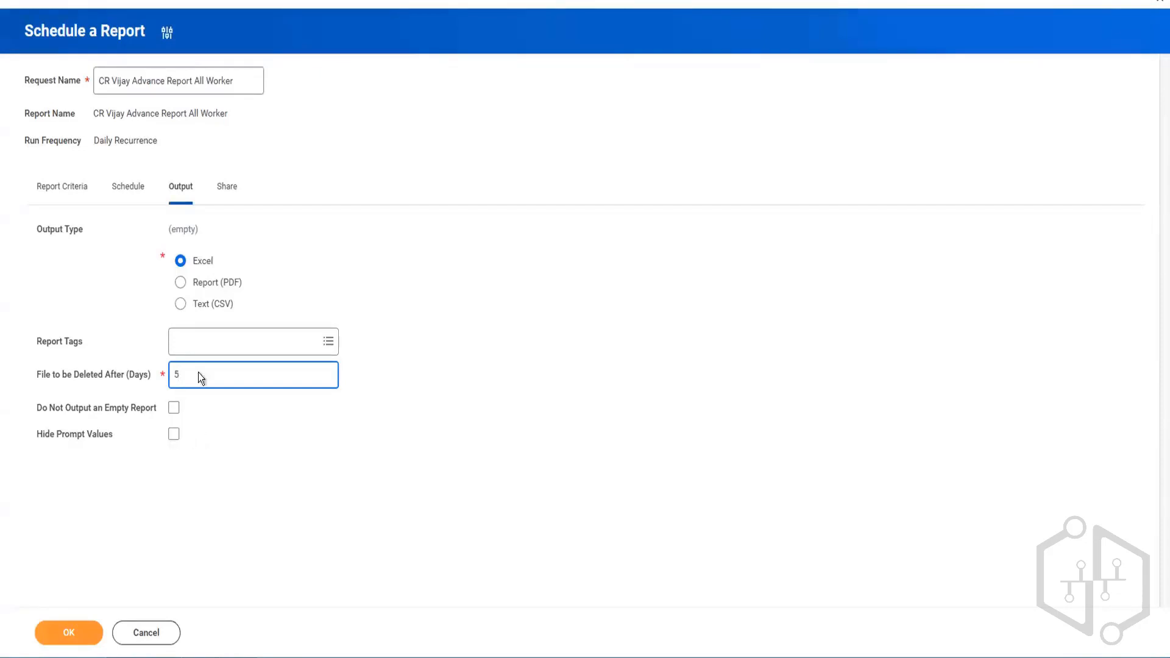
# Share the scheduled report output with other users, agreeing to the sharing statement, and submit the schedule
pyautogui.click(222, 191)
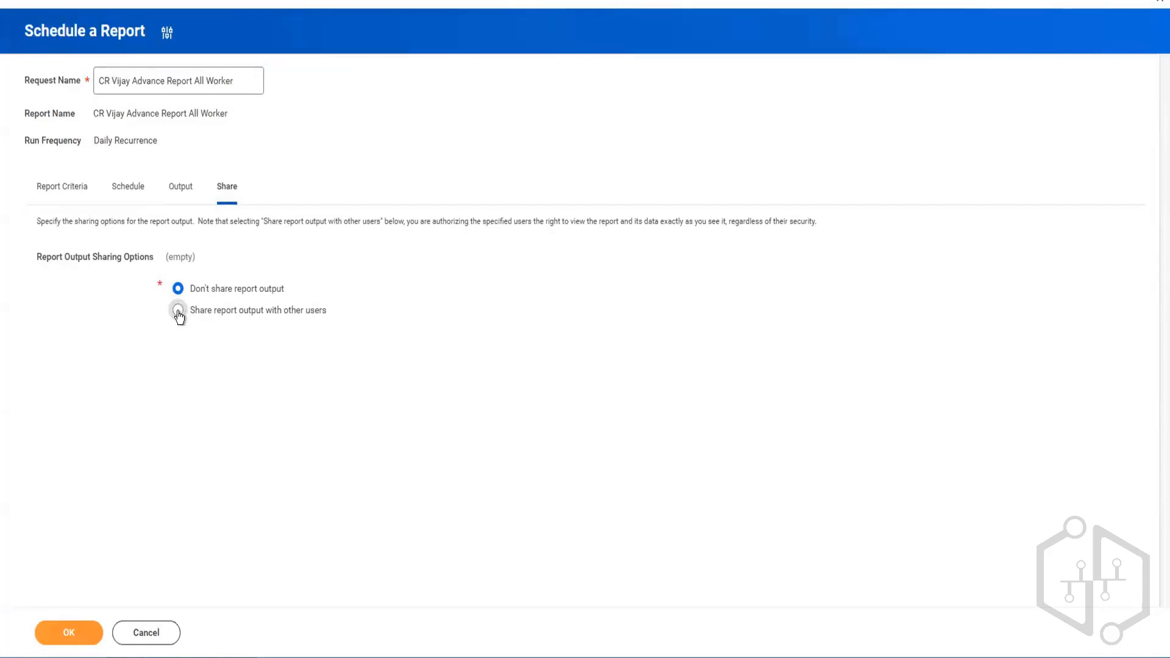
pyautogui.click(178, 311)
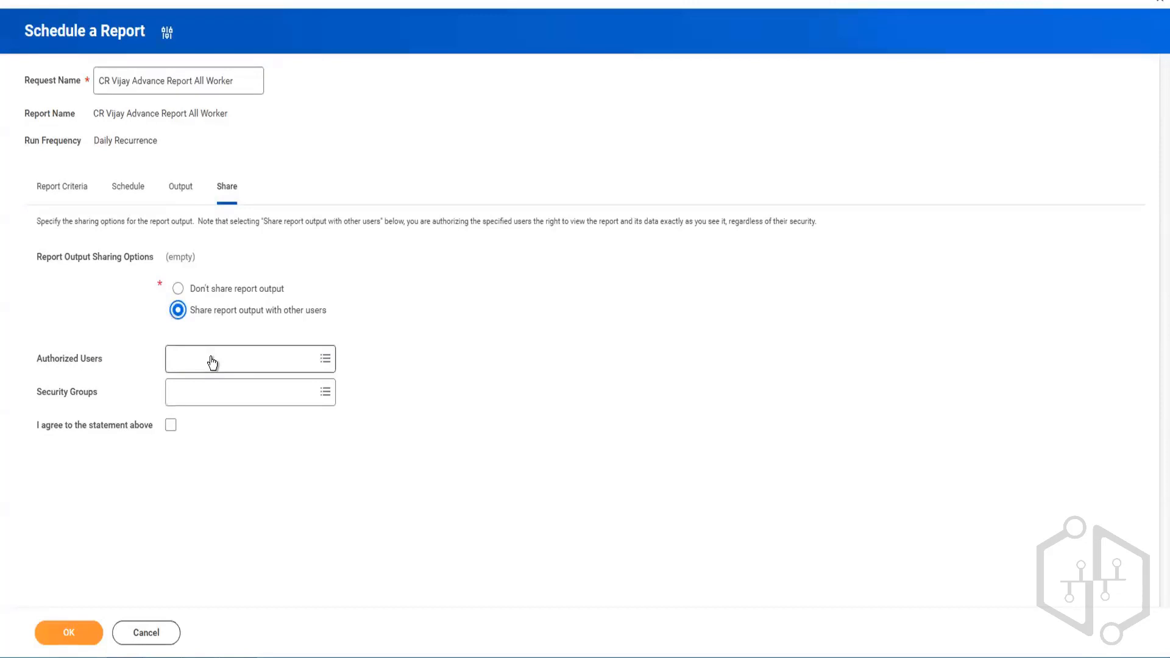
pyautogui.click(212, 364)
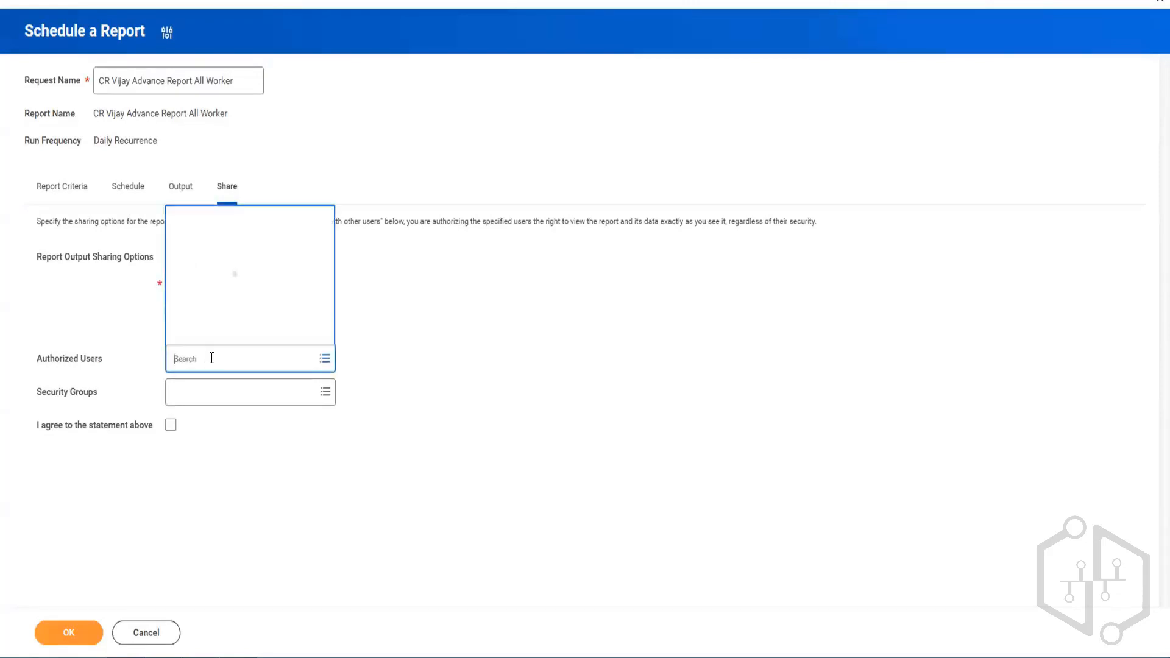
pyautogui.click(190, 393)
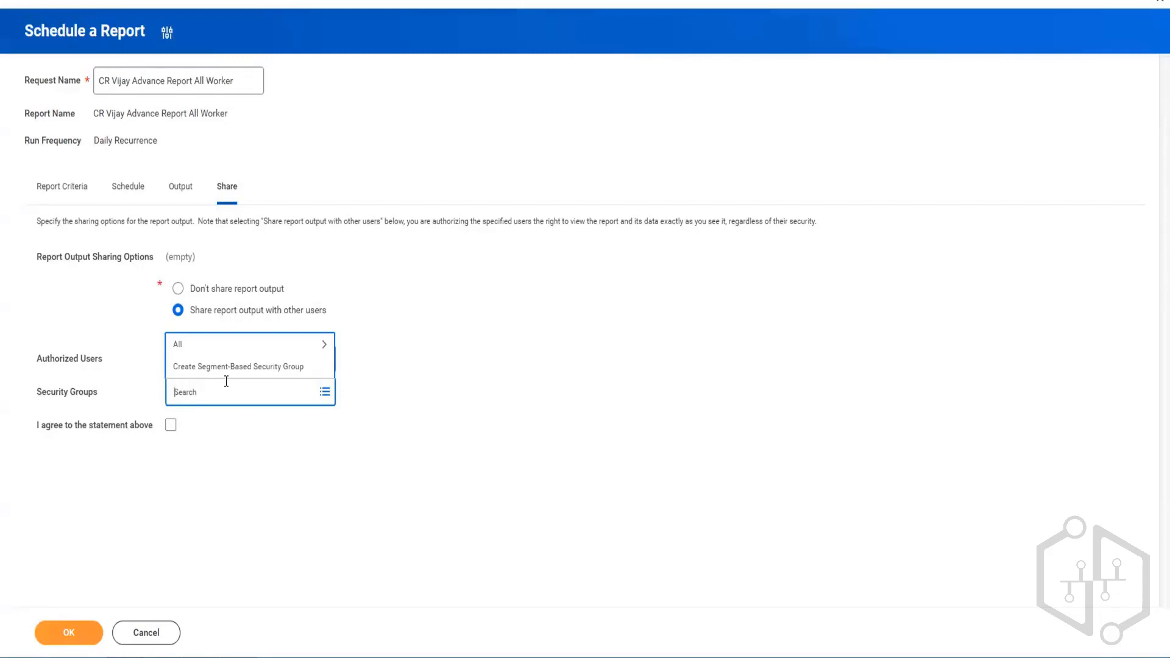
pyautogui.click(421, 361)
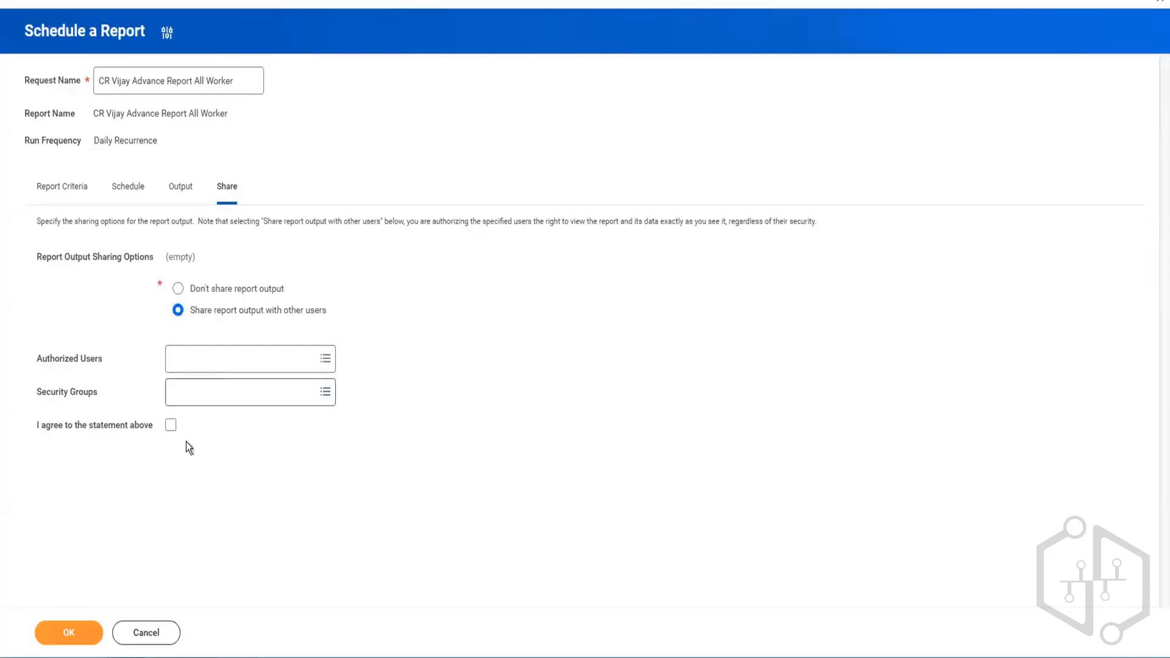
pyautogui.click(172, 430)
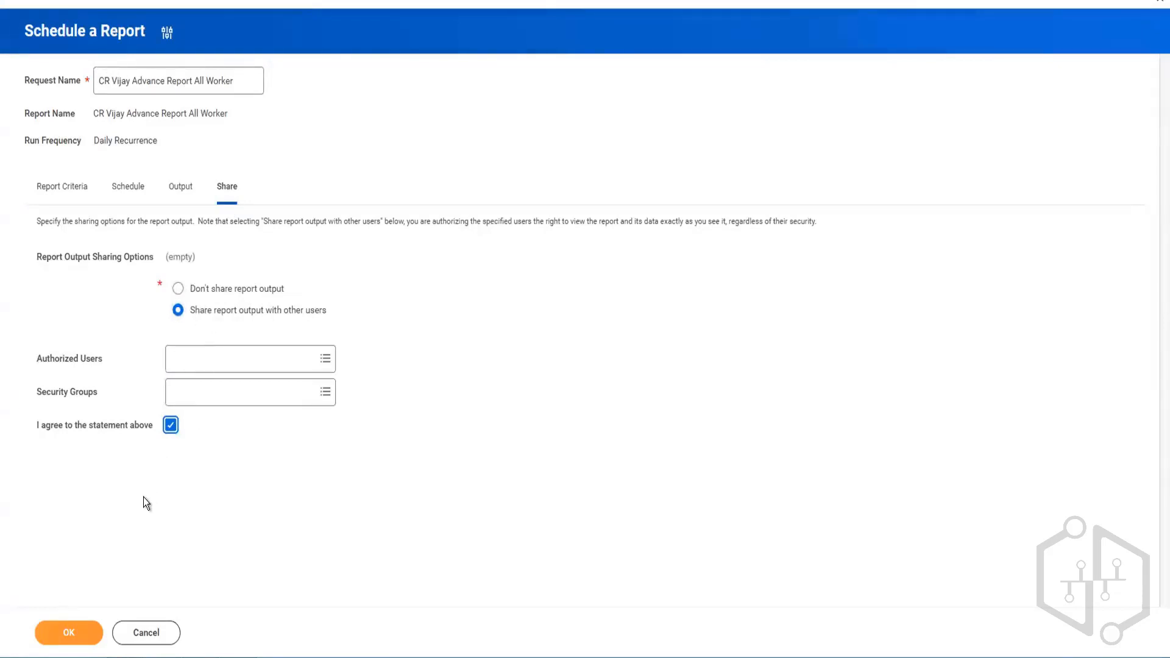
pyautogui.click(65, 639)
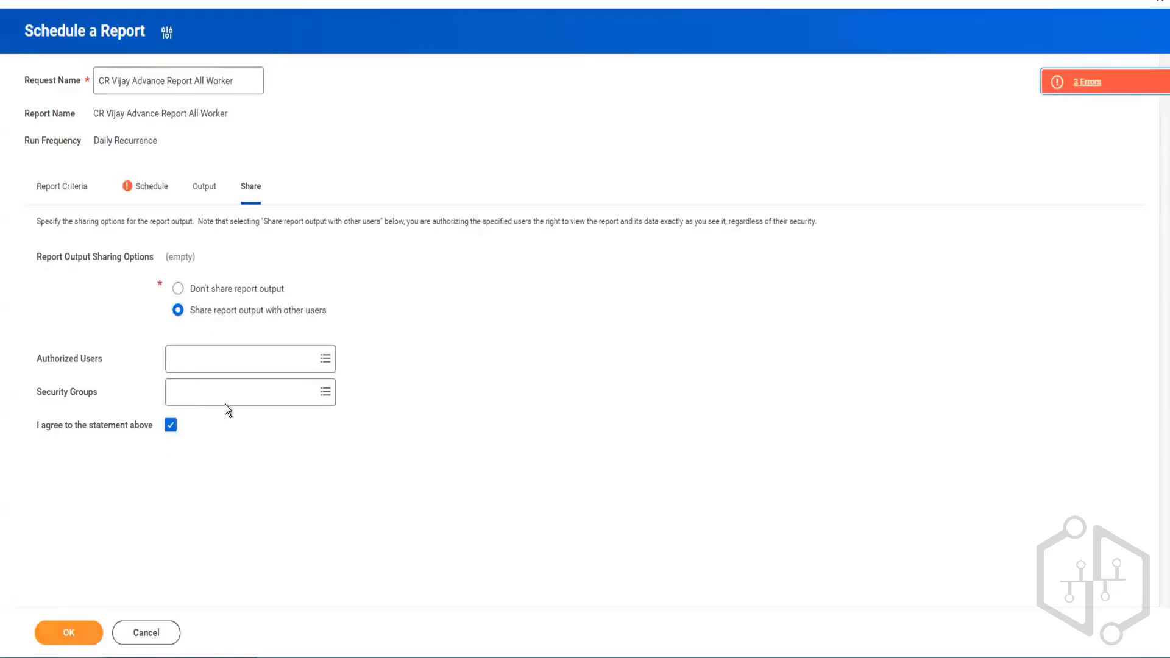
# Review the schedule's required start time and date fields, and recheck the report output sharing options
pyautogui.click(149, 186)
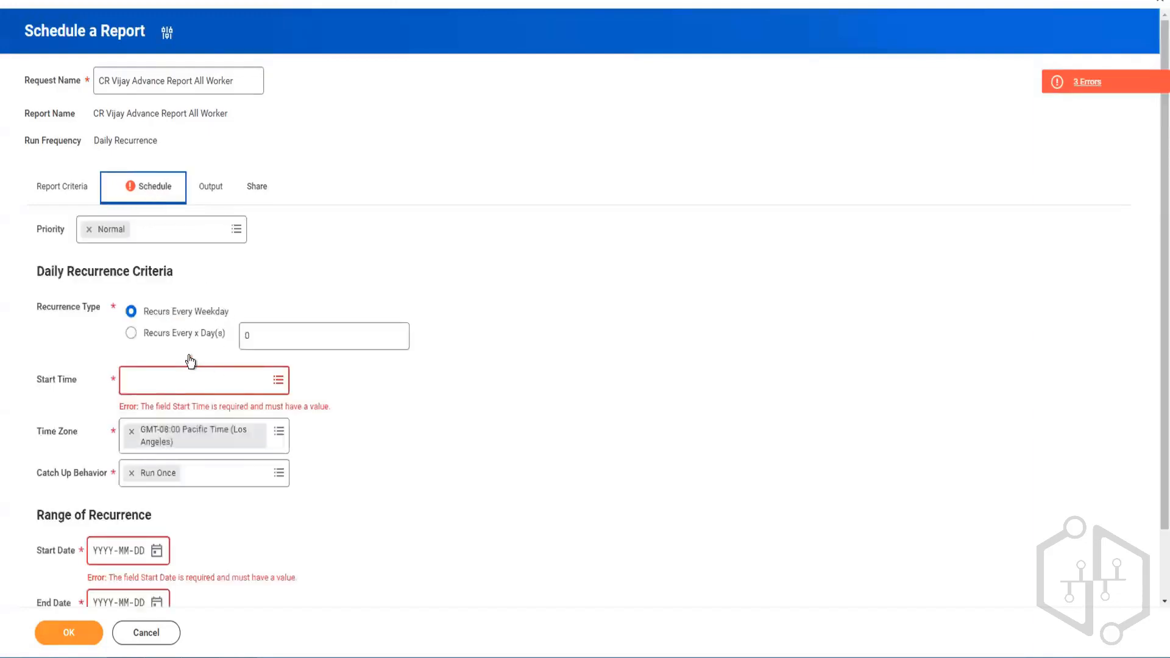
pyautogui.scroll(-2, 259, 347)
pyautogui.scroll(1, 259, 346)
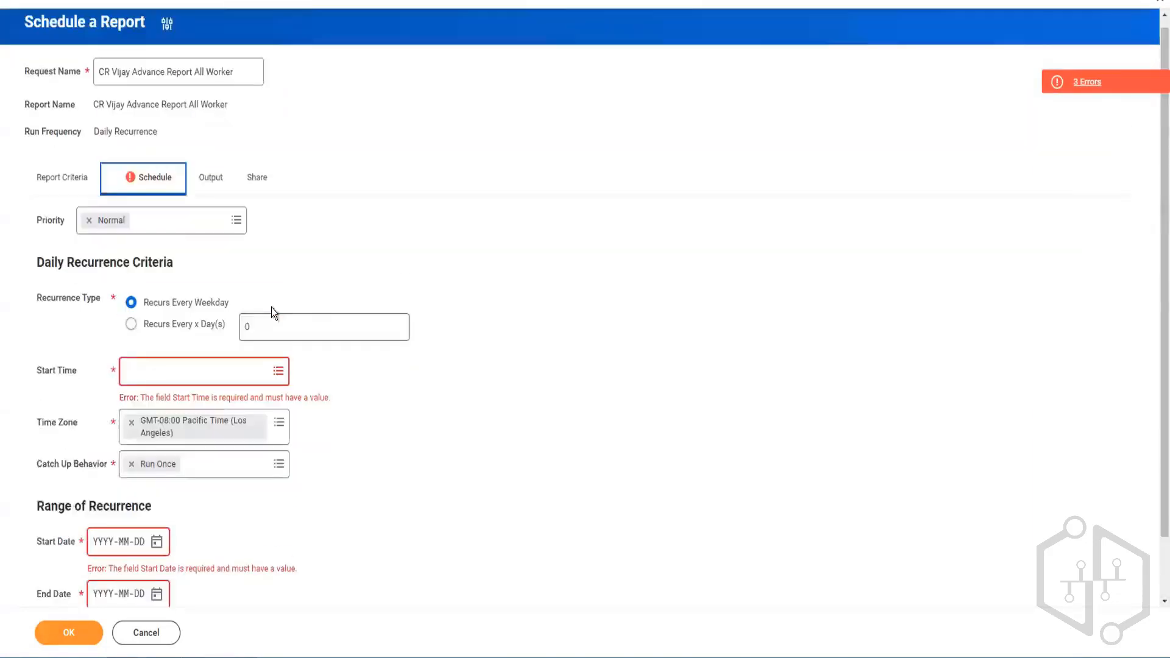
pyautogui.click(256, 359)
pyautogui.click(277, 370)
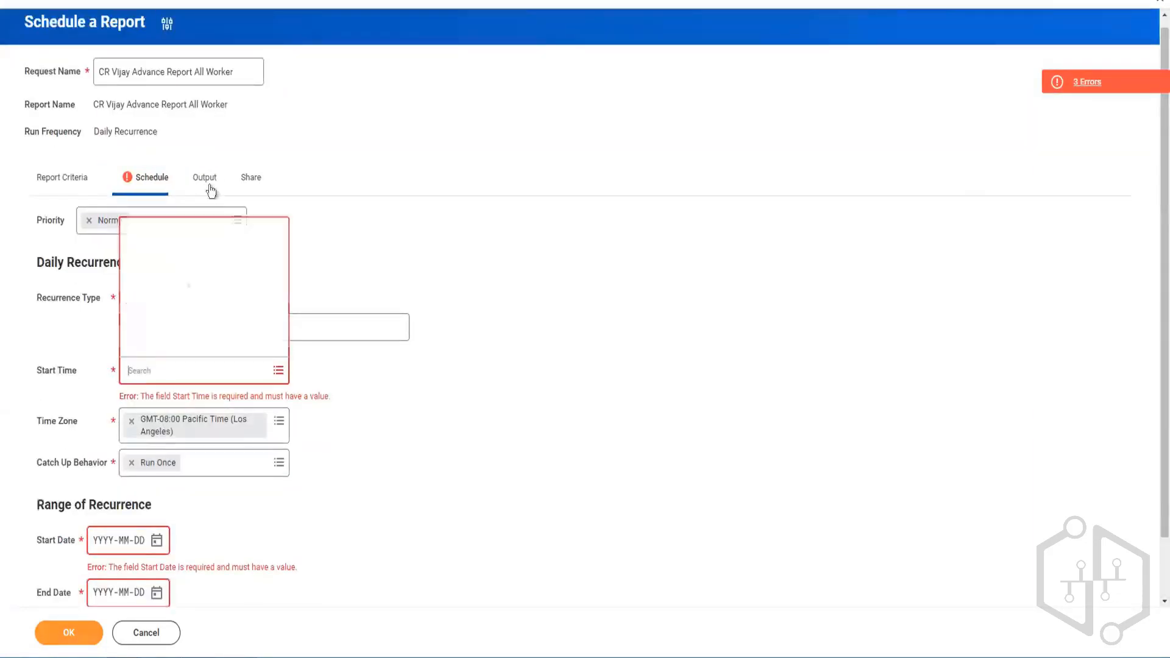
pyautogui.click(329, 192)
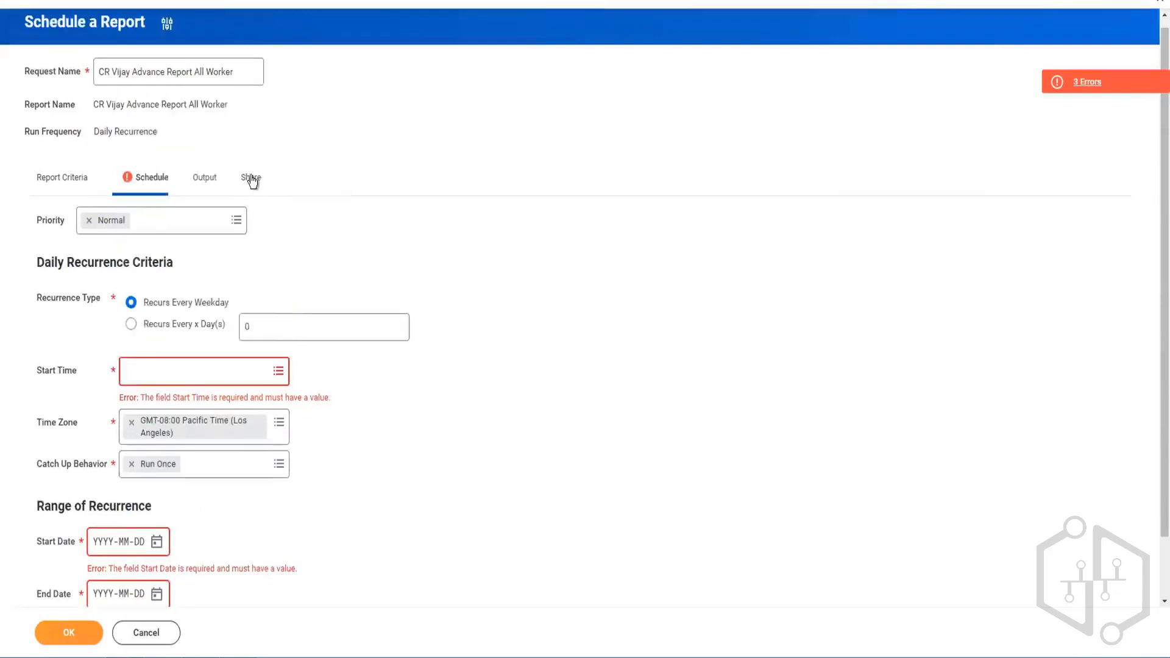
pyautogui.click(251, 182)
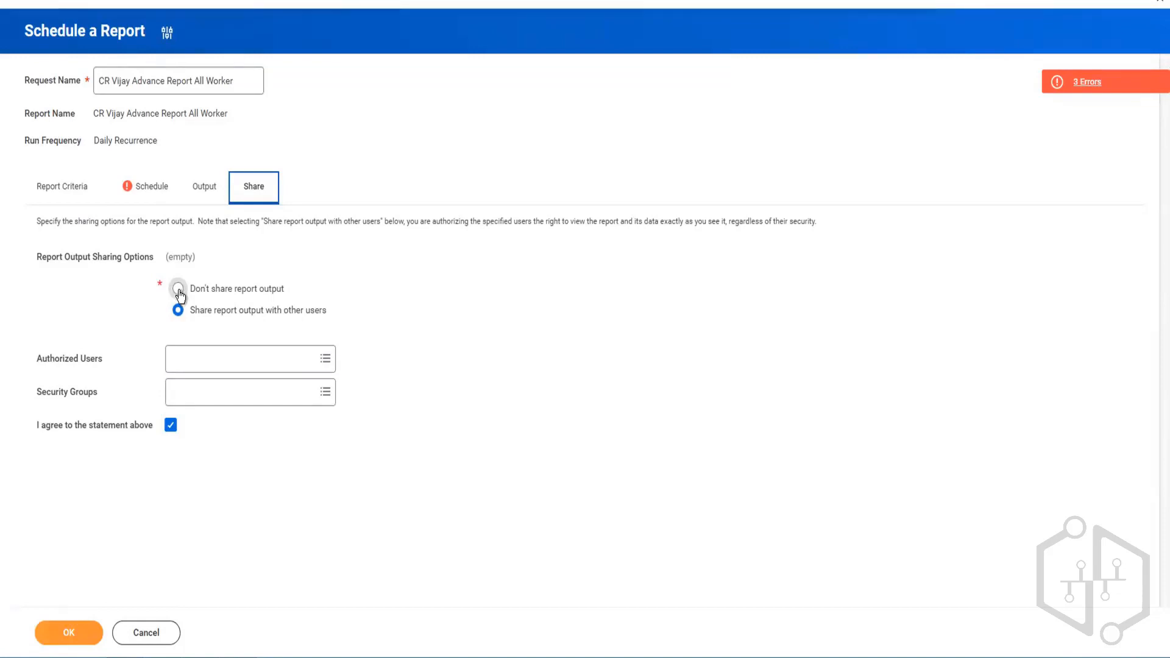
# Set the daily schedule's start time to 11:50 AM
pyautogui.click(144, 195)
pyautogui.click(207, 382)
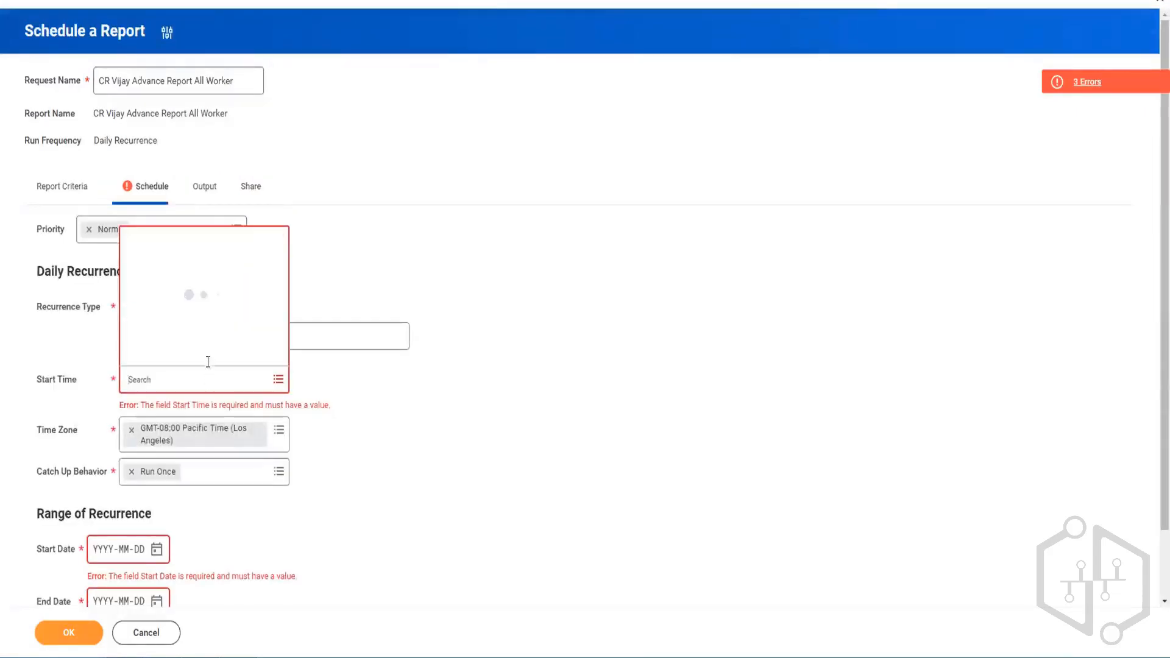
pyautogui.click(170, 345)
pyautogui.click(178, 323)
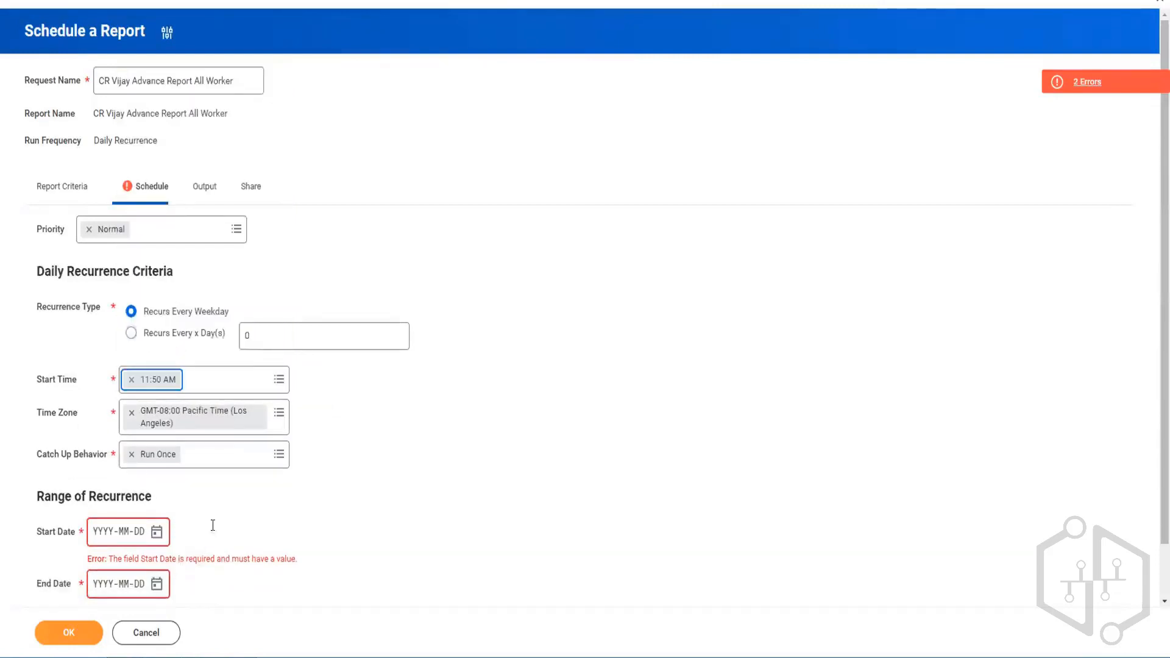
# Set the range of recurrence from 2023-05-06 to 2023-05-09
pyautogui.click(156, 532)
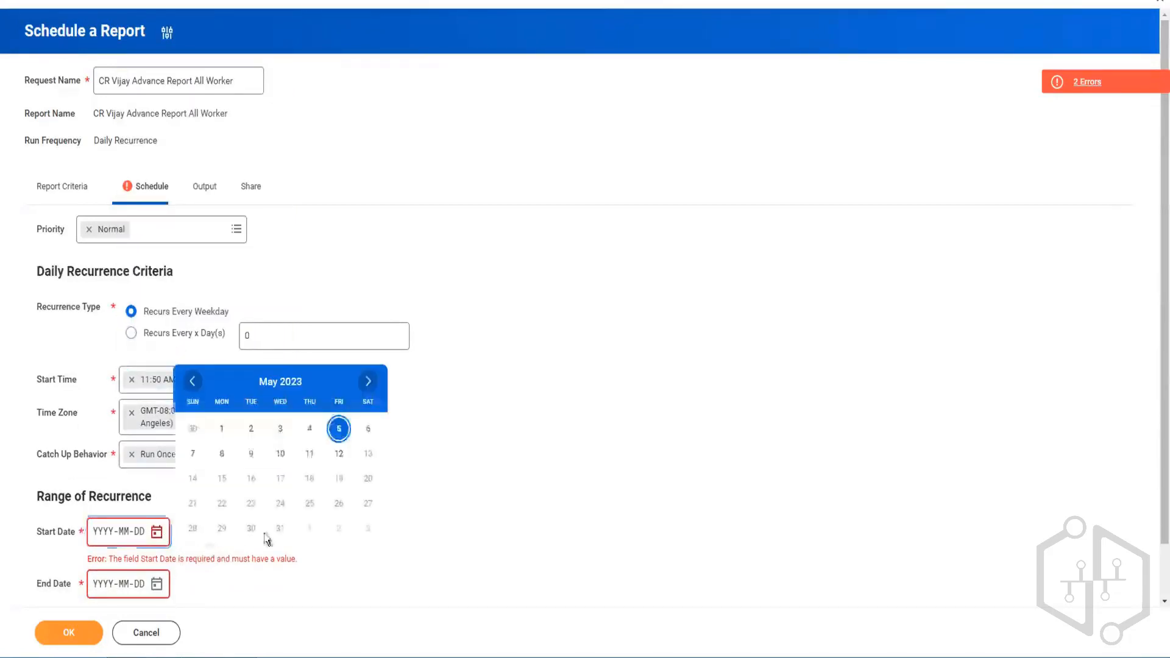
pyautogui.click(368, 429)
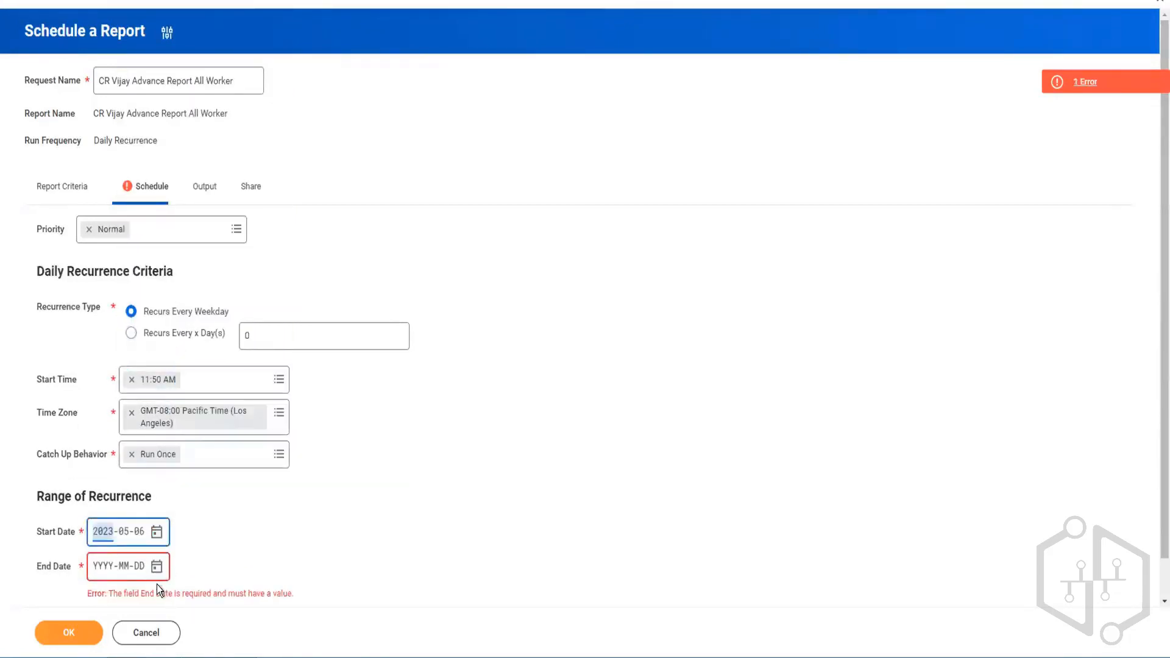
pyautogui.click(157, 566)
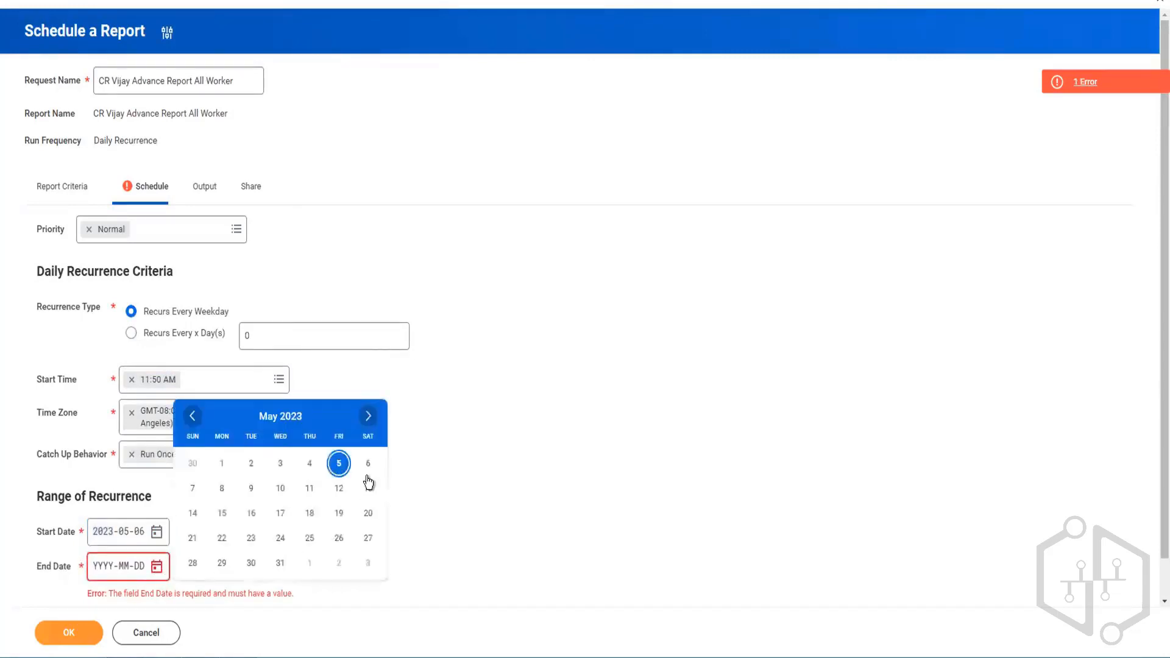
pyautogui.click(250, 488)
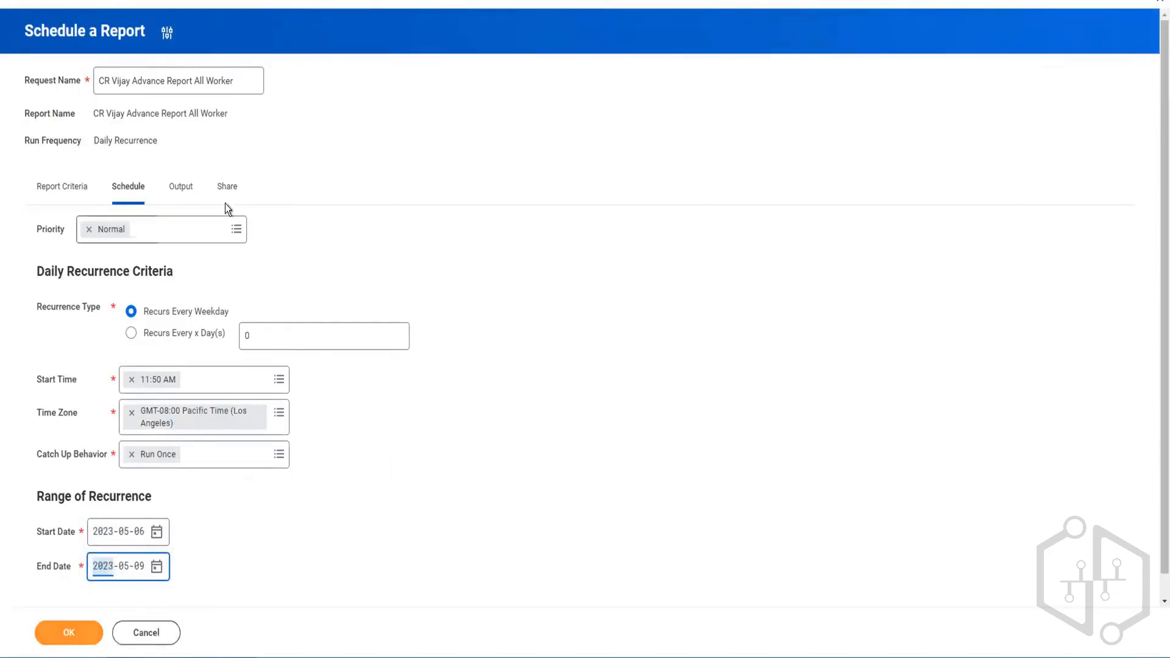
# Add an authorized user to the shared report output and submit the daily report schedule
pyautogui.click(227, 188)
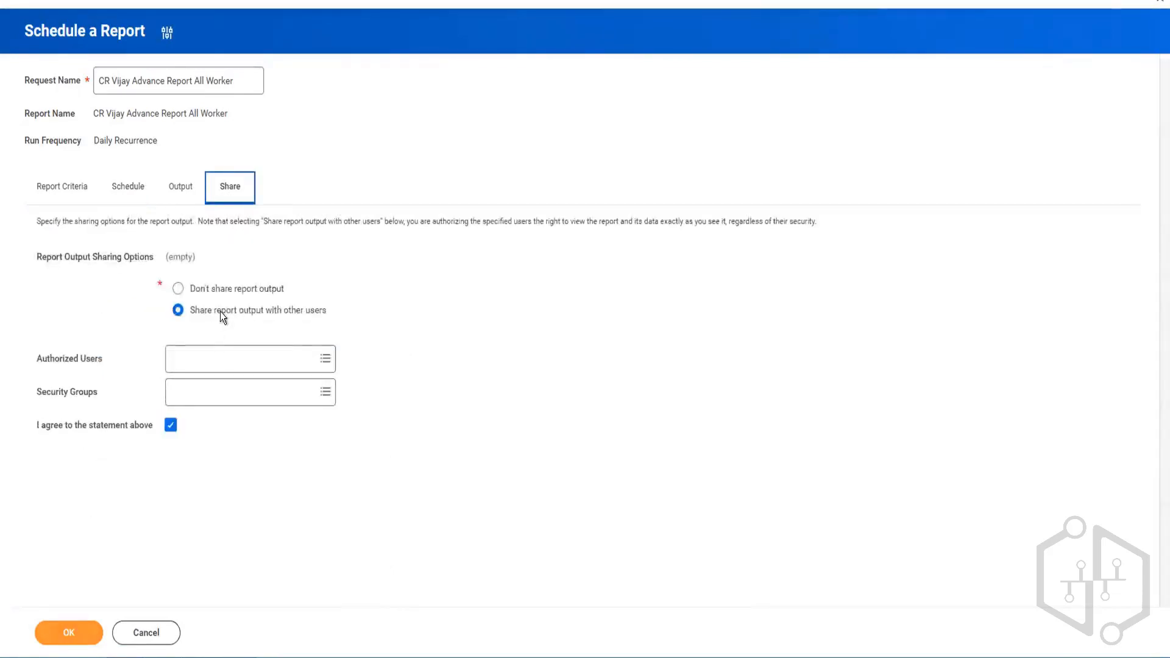
pyautogui.click(224, 355)
pyautogui.write('cil')
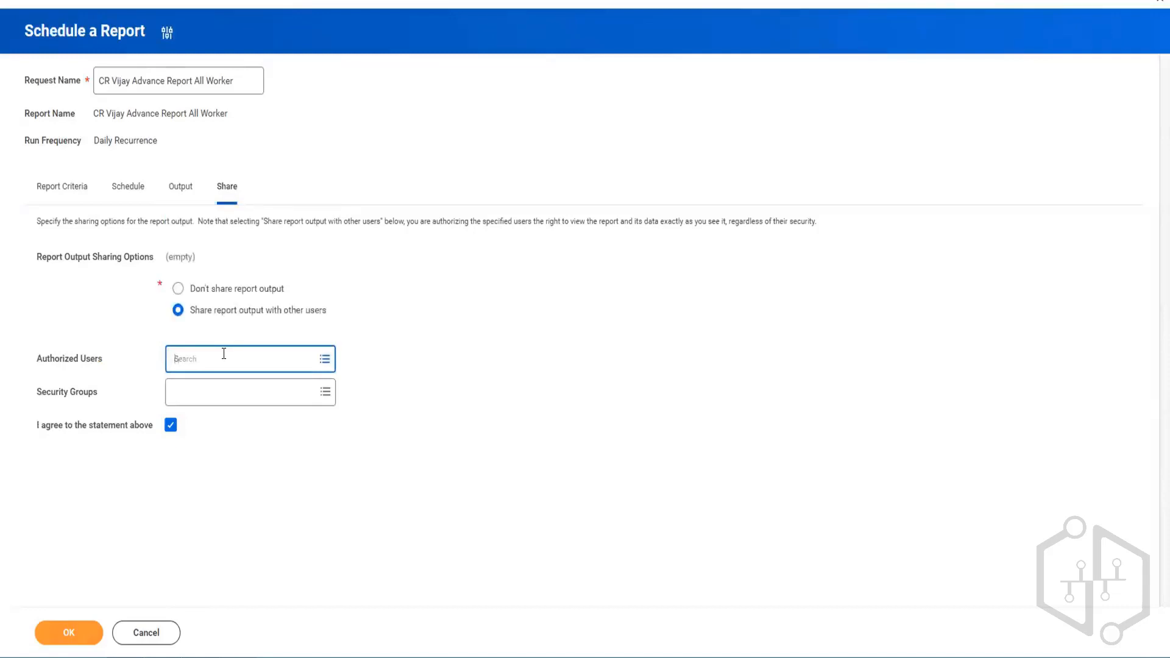
pyautogui.press('Return')
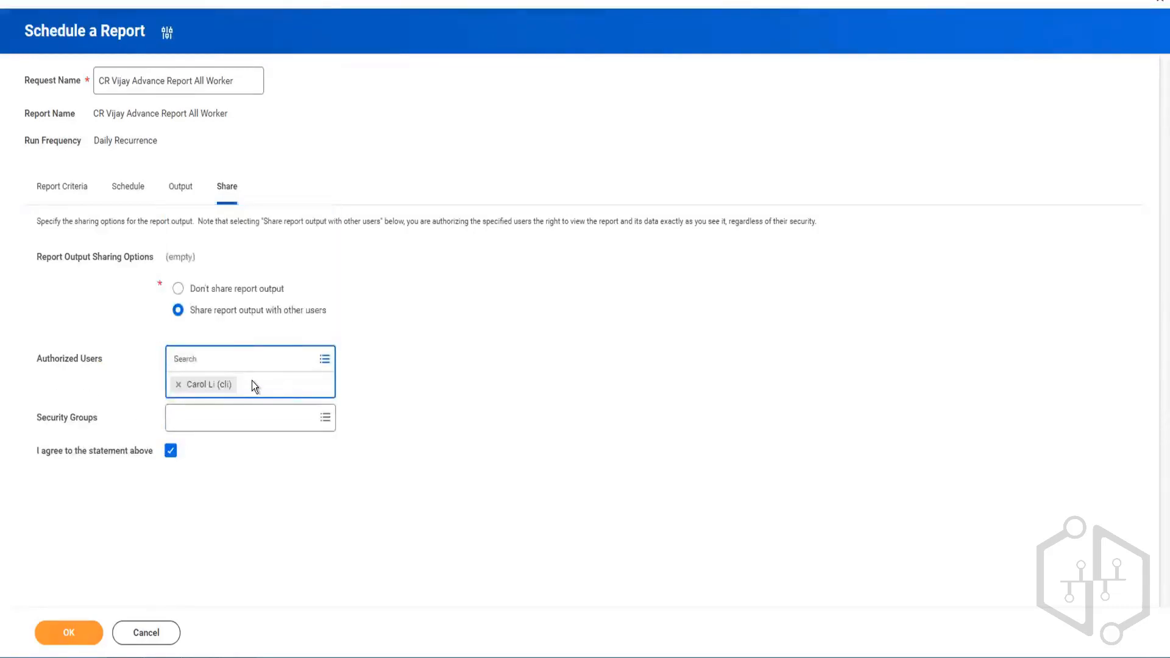
pyautogui.click(390, 396)
pyautogui.click(68, 632)
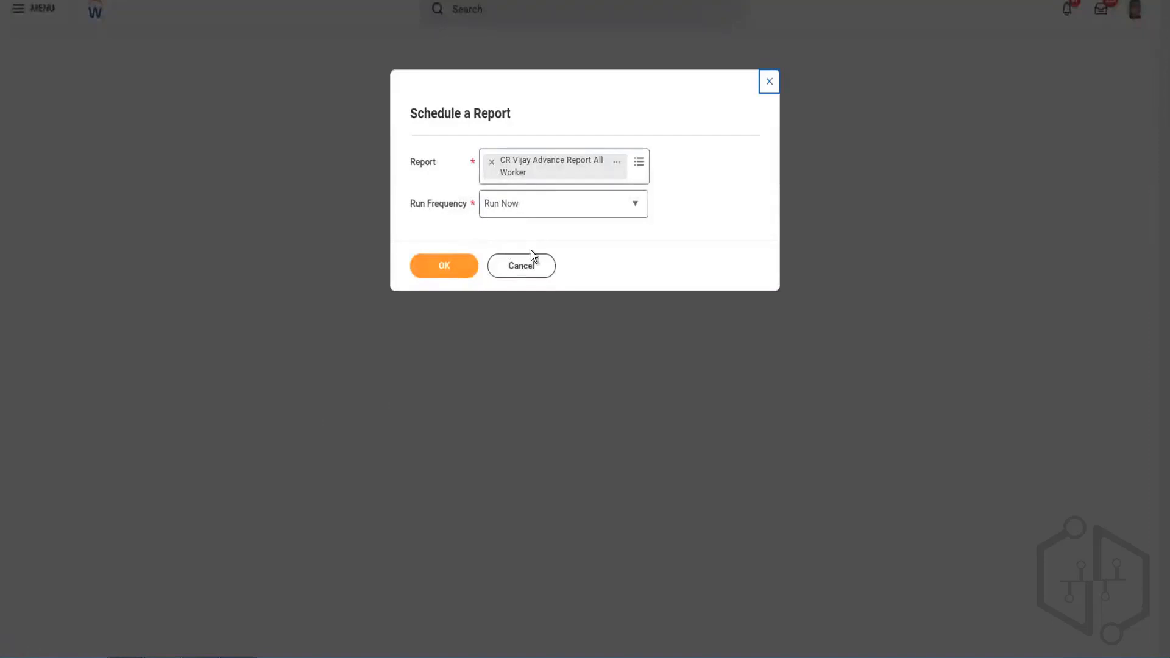
# Open the CR Vijay Advance Report All Worker definition separately and view the scheduled process listed in its report definition usages
pyautogui.rightClick(548, 173)
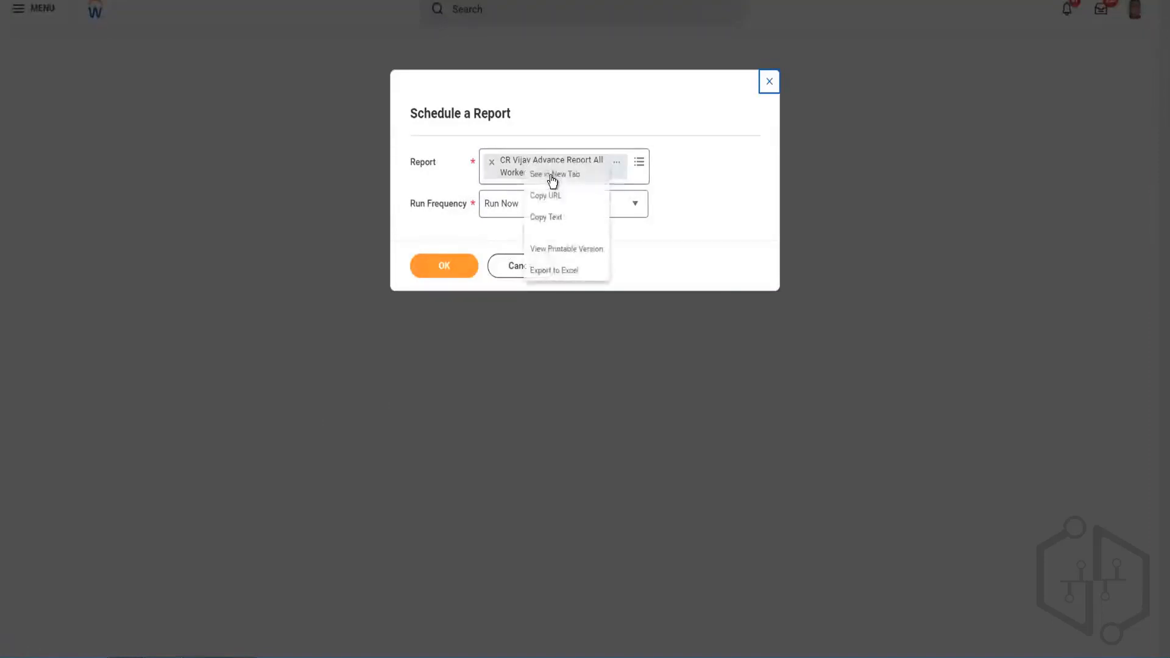
pyautogui.click(551, 176)
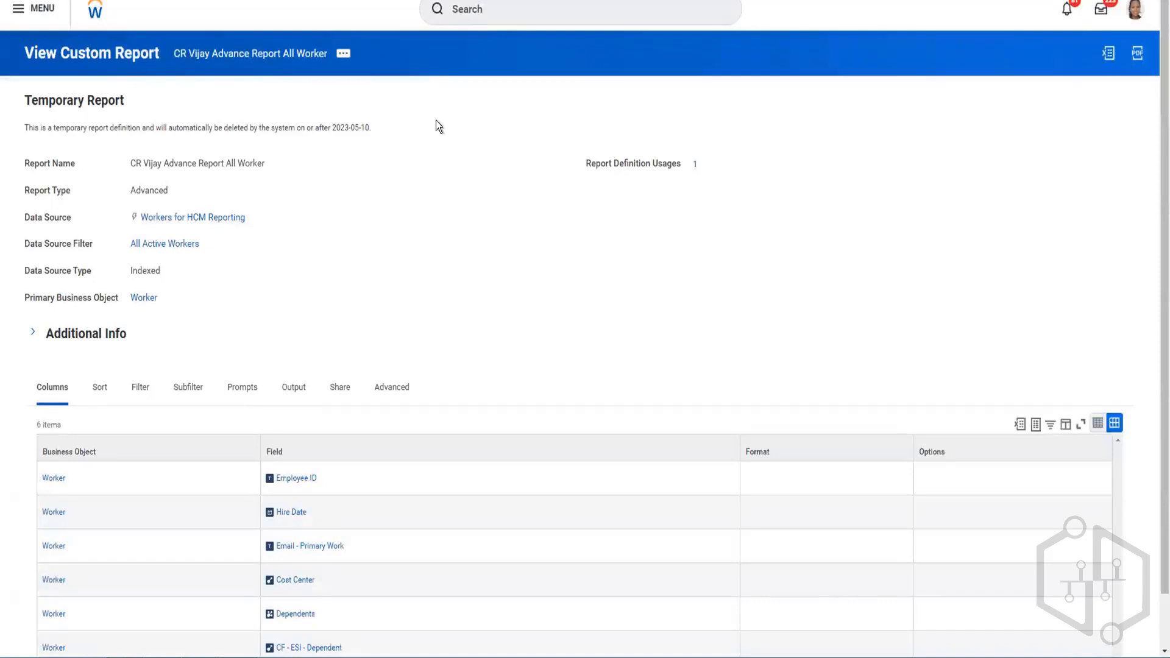
pyautogui.click(698, 169)
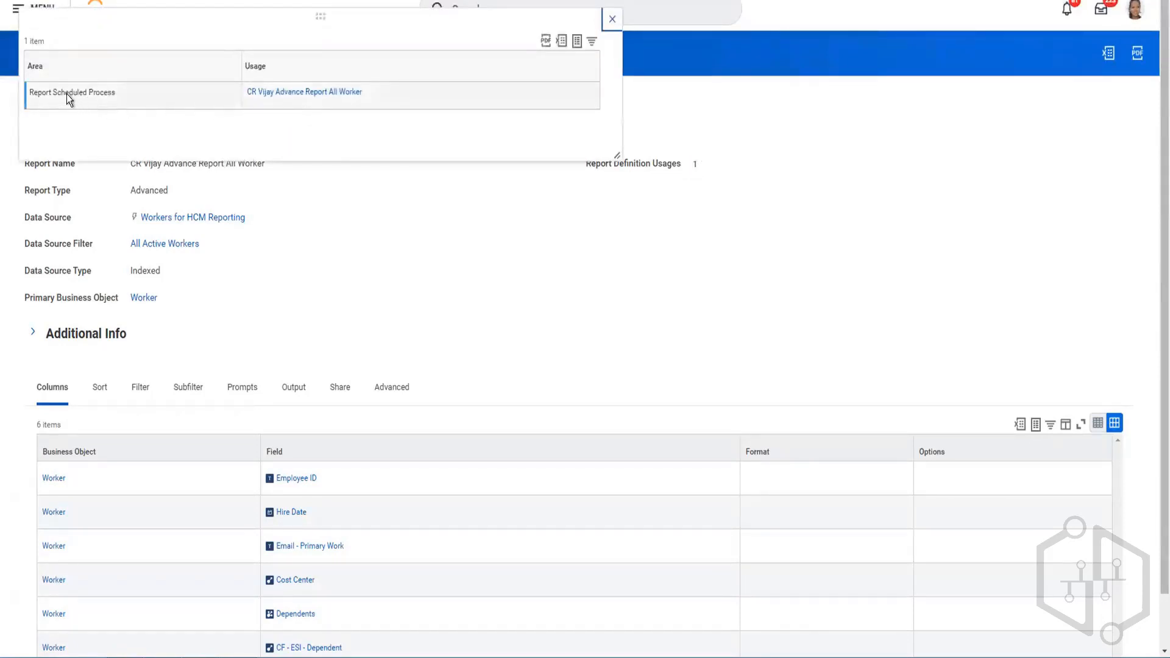
pyautogui.click(283, 93)
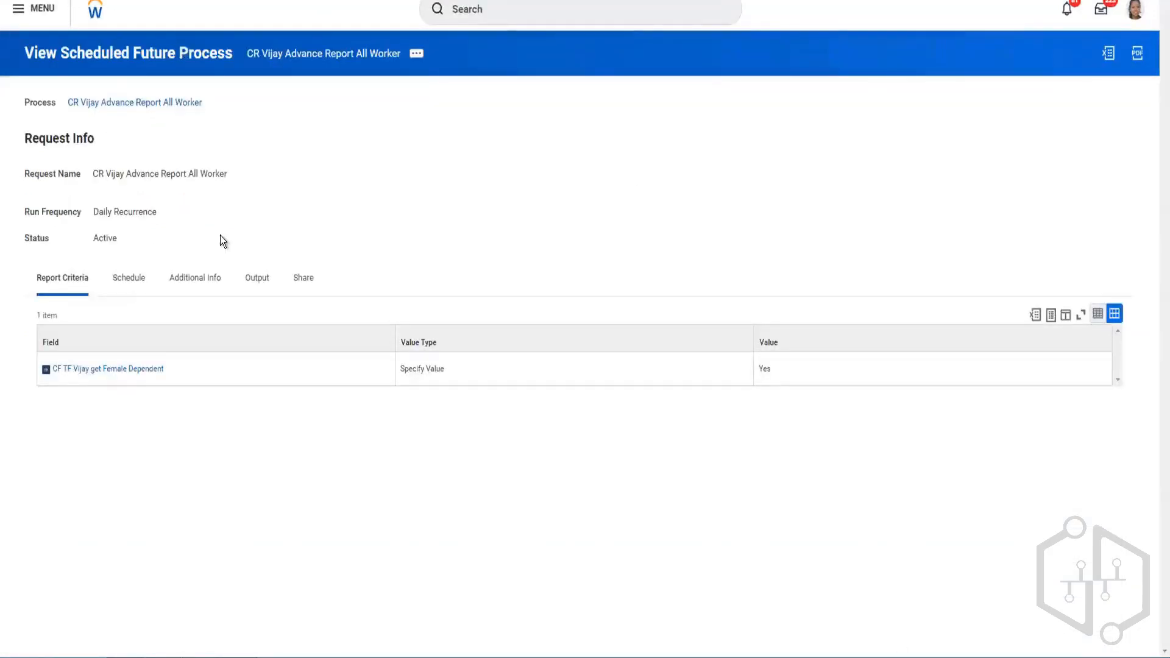
# Start an ownership transfer for the scheduled future process and search for a new owner
pyautogui.click(417, 55)
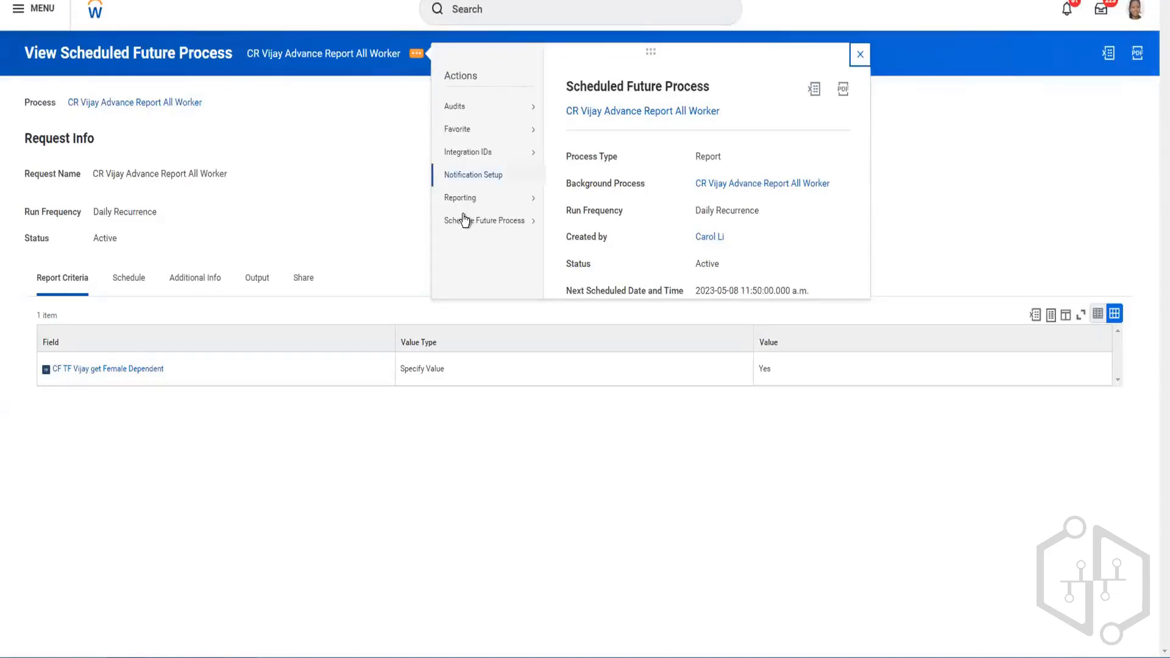
pyautogui.moveTo(461, 224)
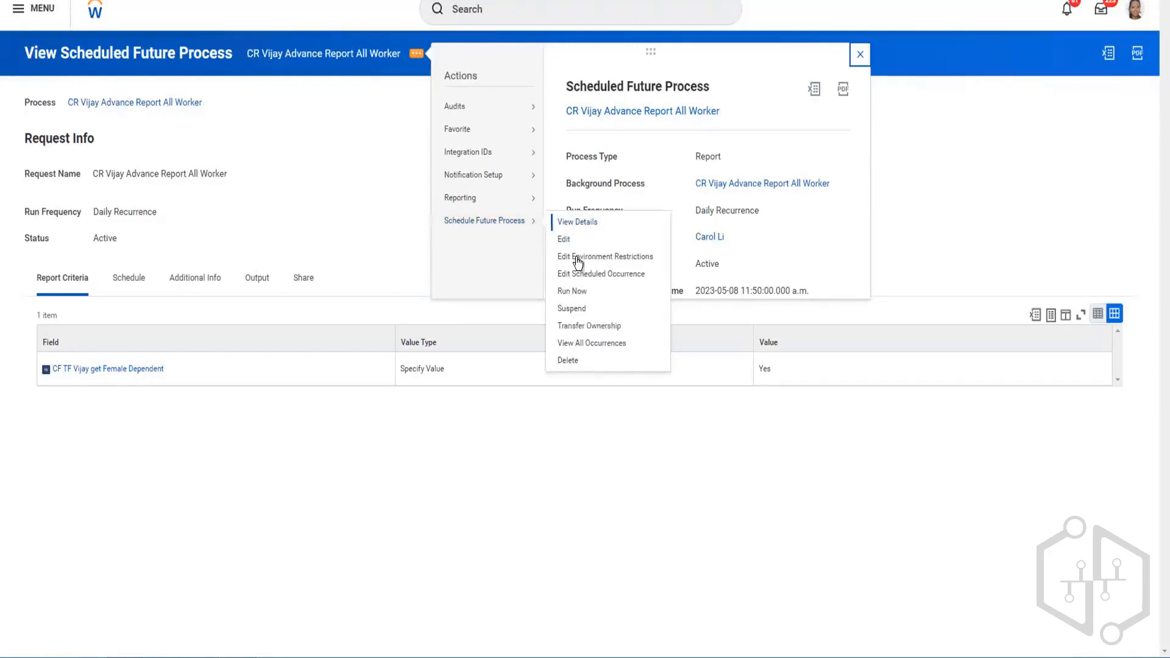
pyautogui.click(585, 327)
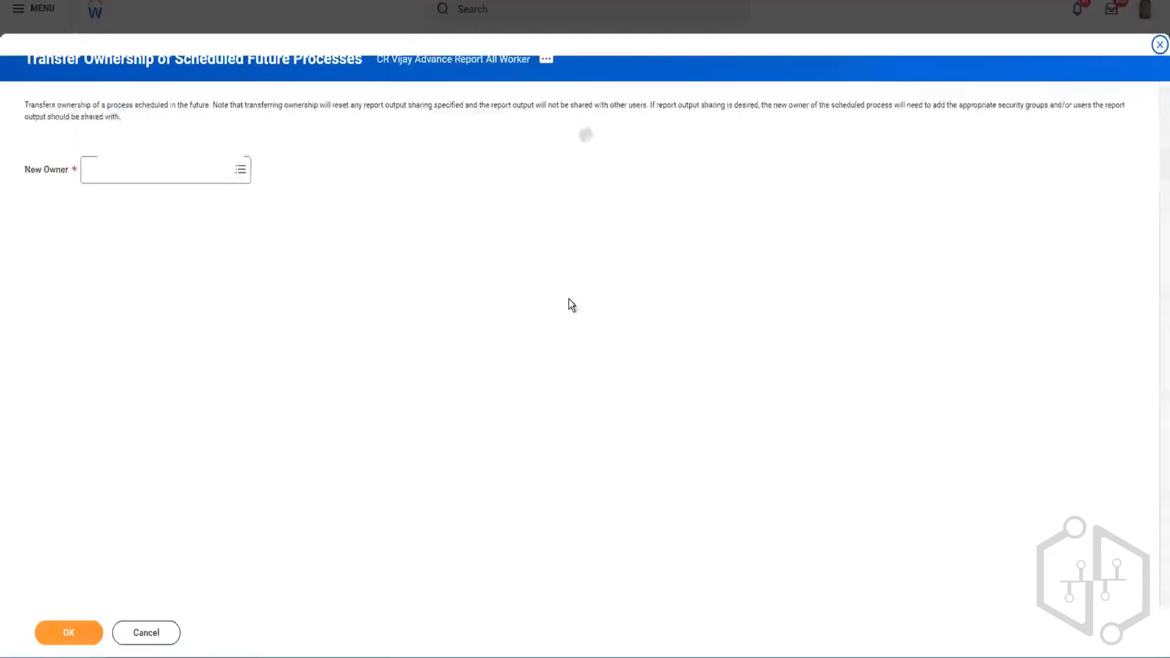
pyautogui.click(195, 172)
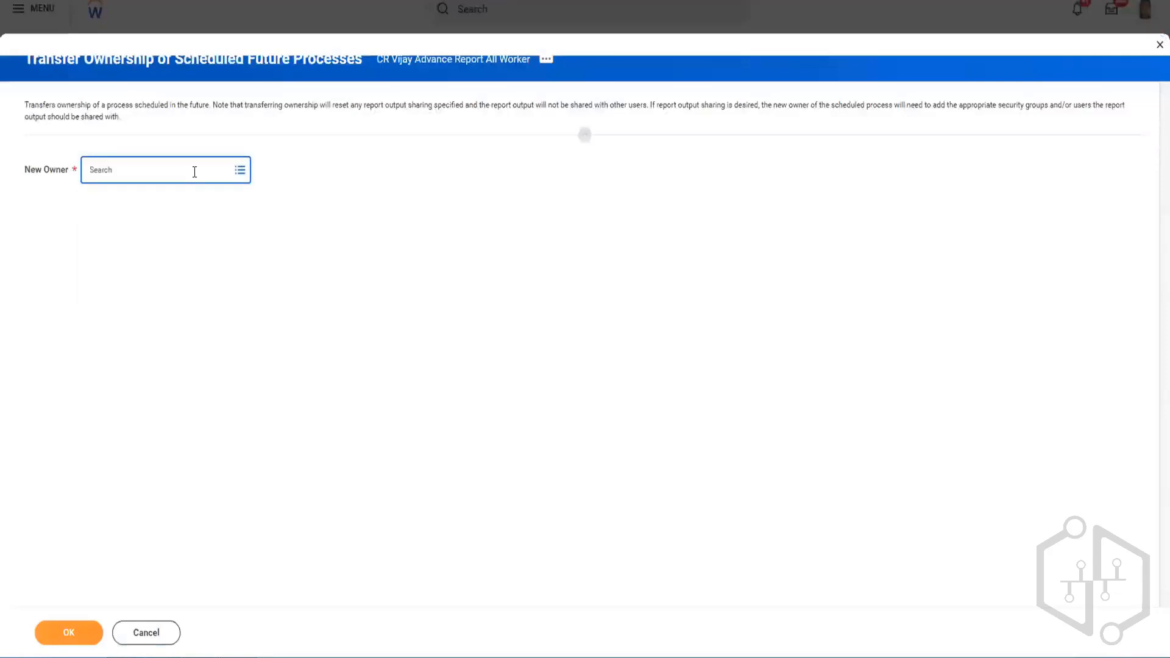
pyautogui.write('cu')
pyautogui.press('Return')
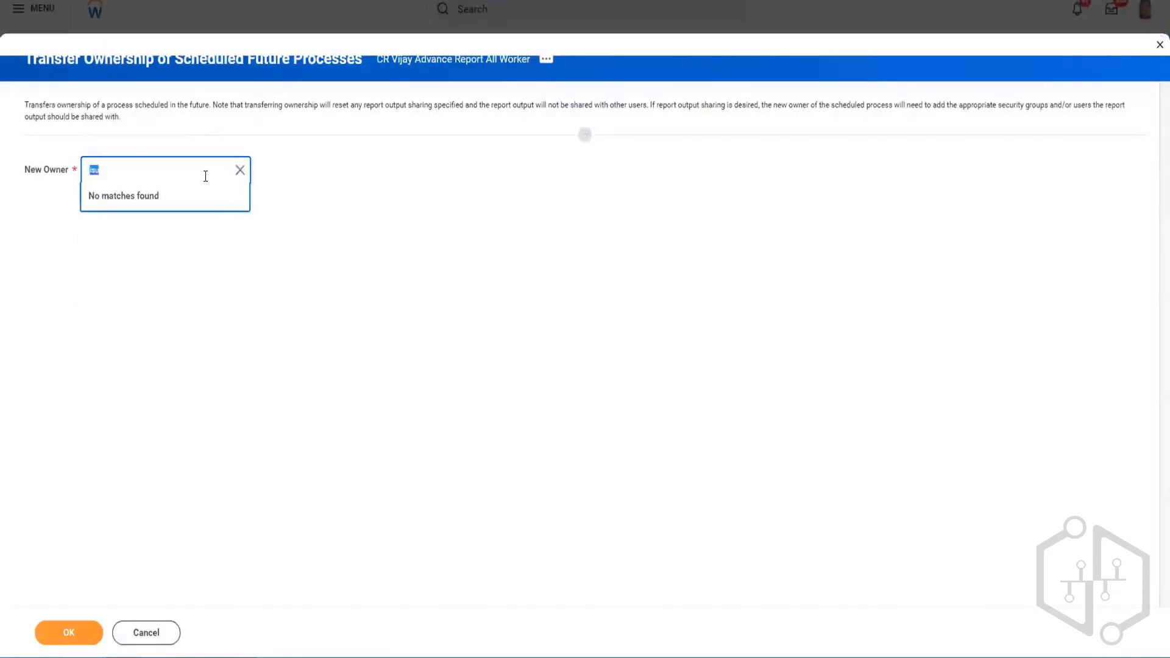
# Try other name searches for the new owner, clear the search and cancel the ownership transfer
pyautogui.click(205, 176)
pyautogui.press('Return')
pyautogui.write('je')
pyautogui.press('Return')
pyautogui.write('ha')
pyautogui.press('Return')
pyautogui.click(239, 171)
pyautogui.click(300, 225)
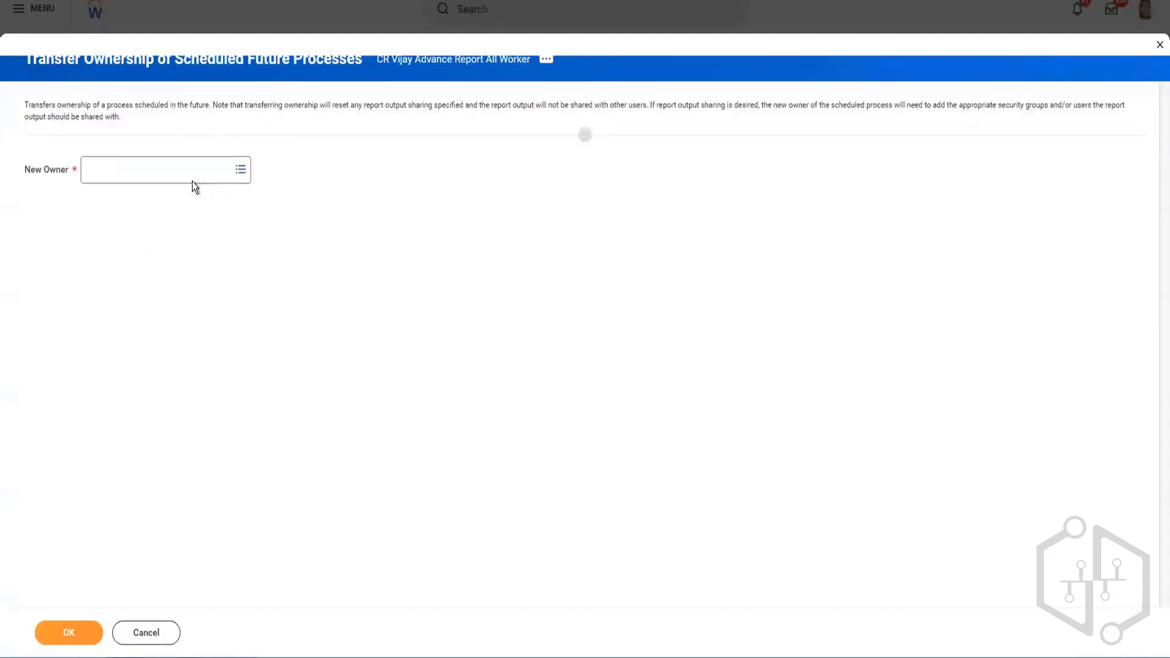
pyautogui.click(184, 171)
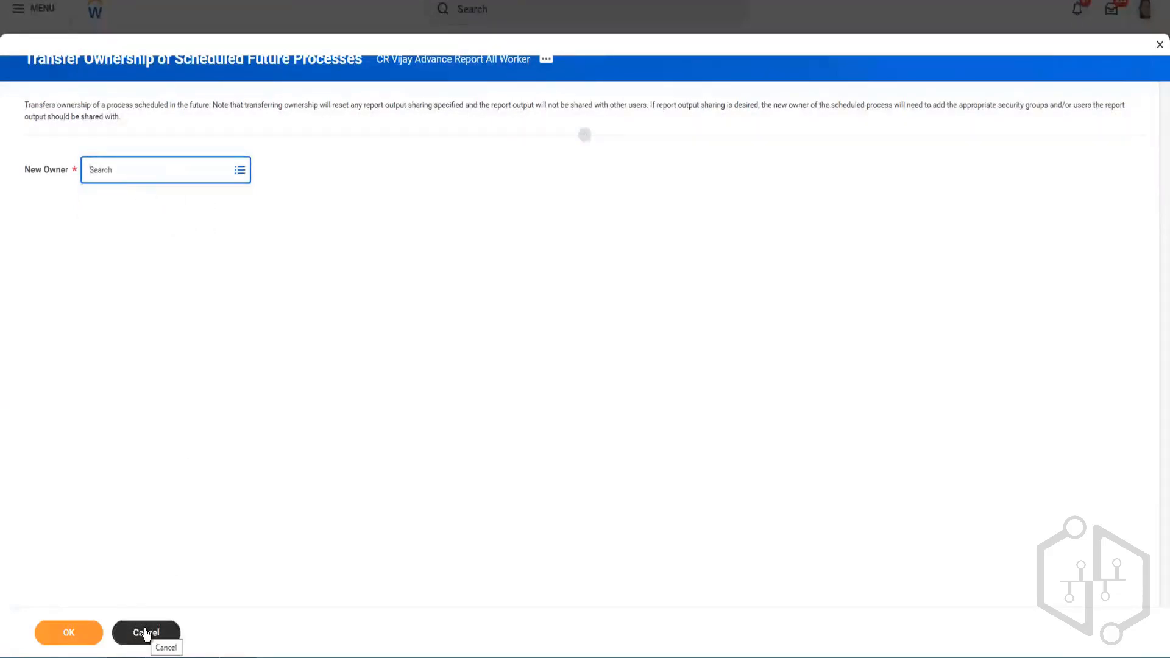
pyautogui.click(146, 633)
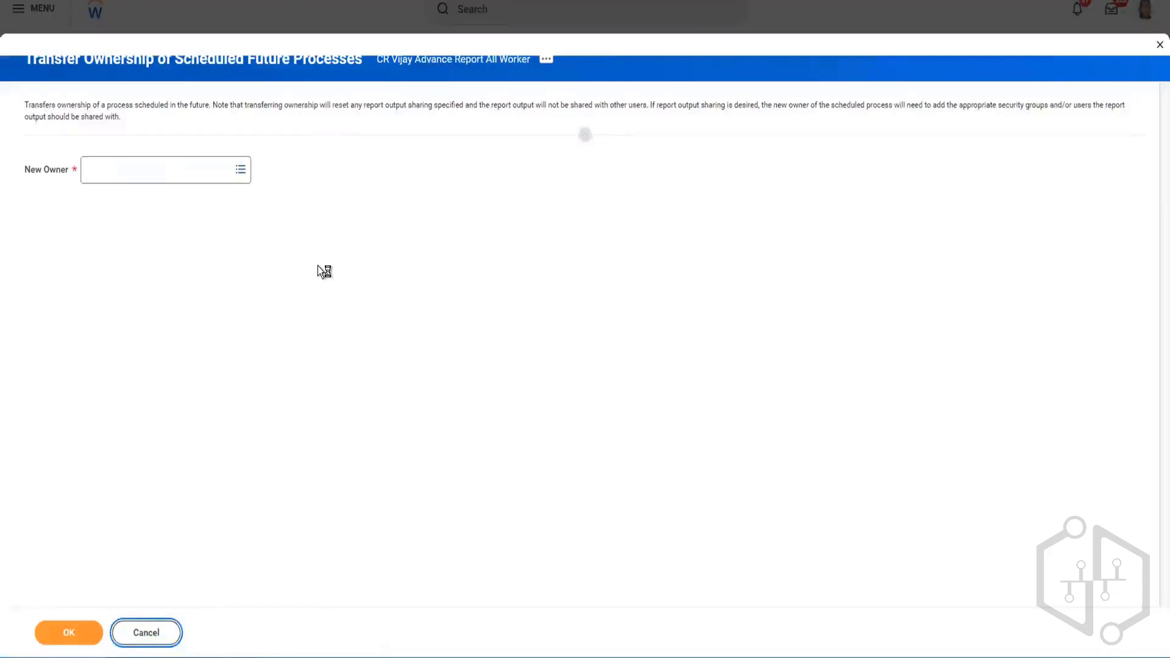
# Review the scheduled process's report output sharing settings and open them for editing
pyautogui.click(303, 280)
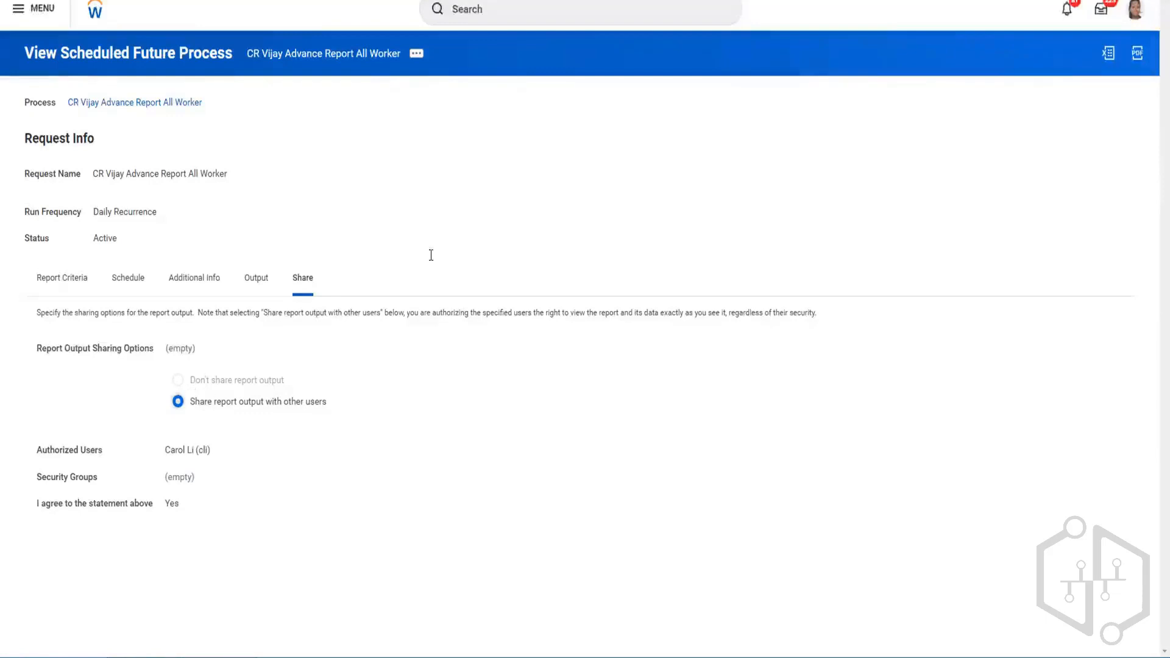
pyautogui.click(415, 54)
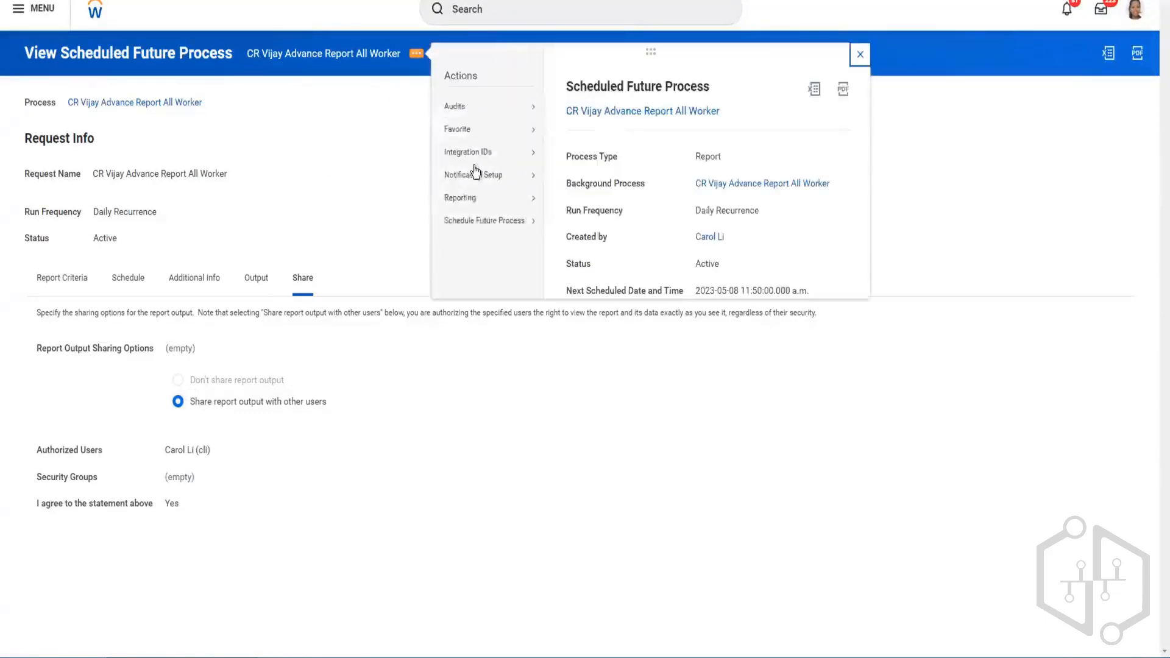
pyautogui.moveTo(479, 220)
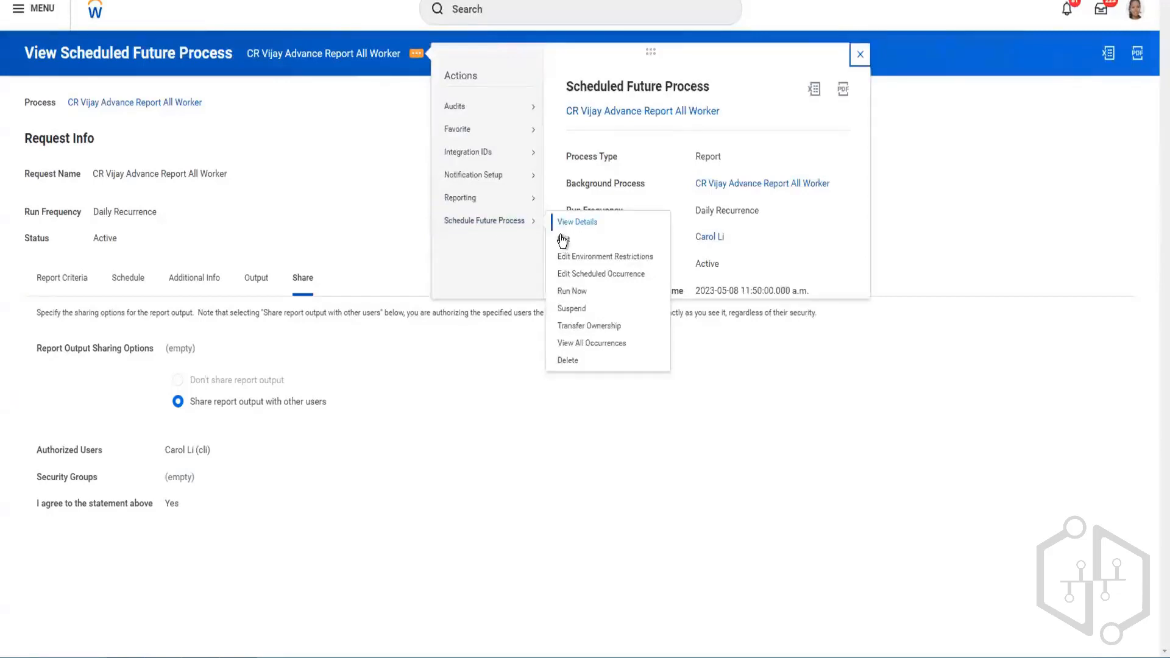
pyautogui.click(316, 290)
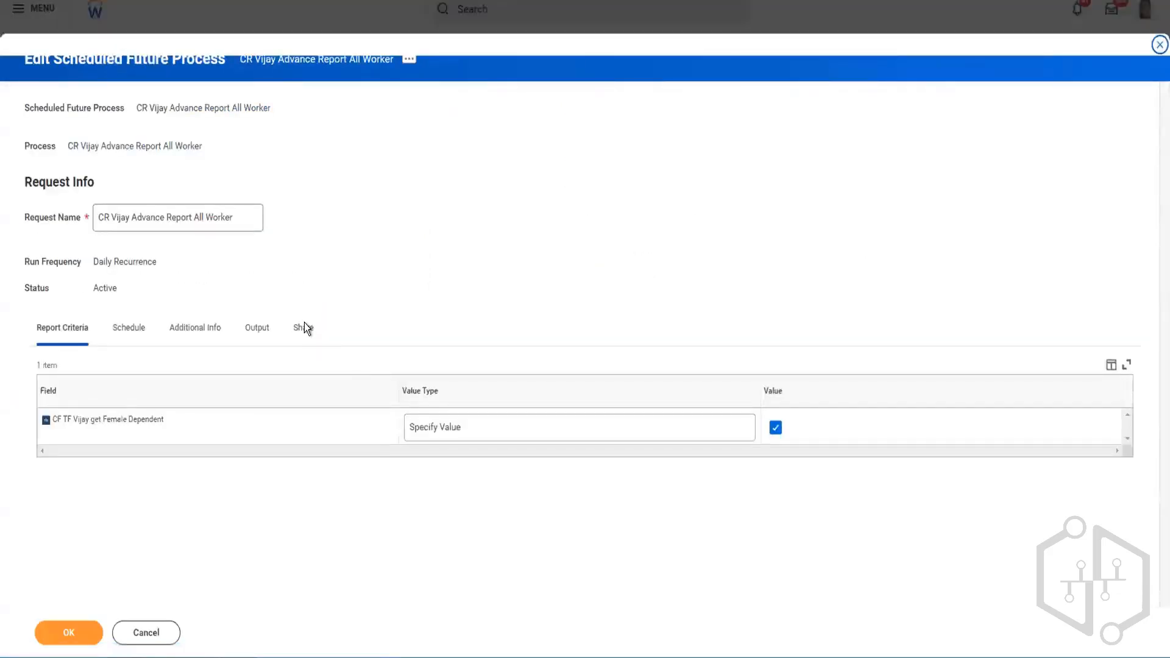
pyautogui.click(305, 328)
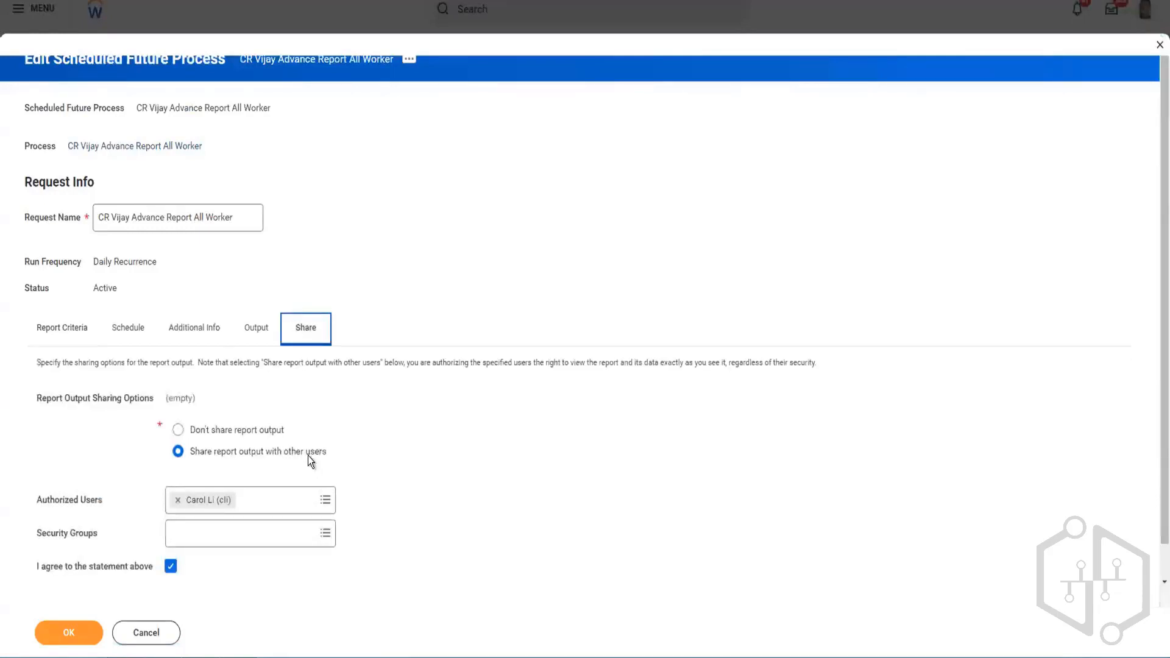
pyautogui.scroll(-1, 299, 454)
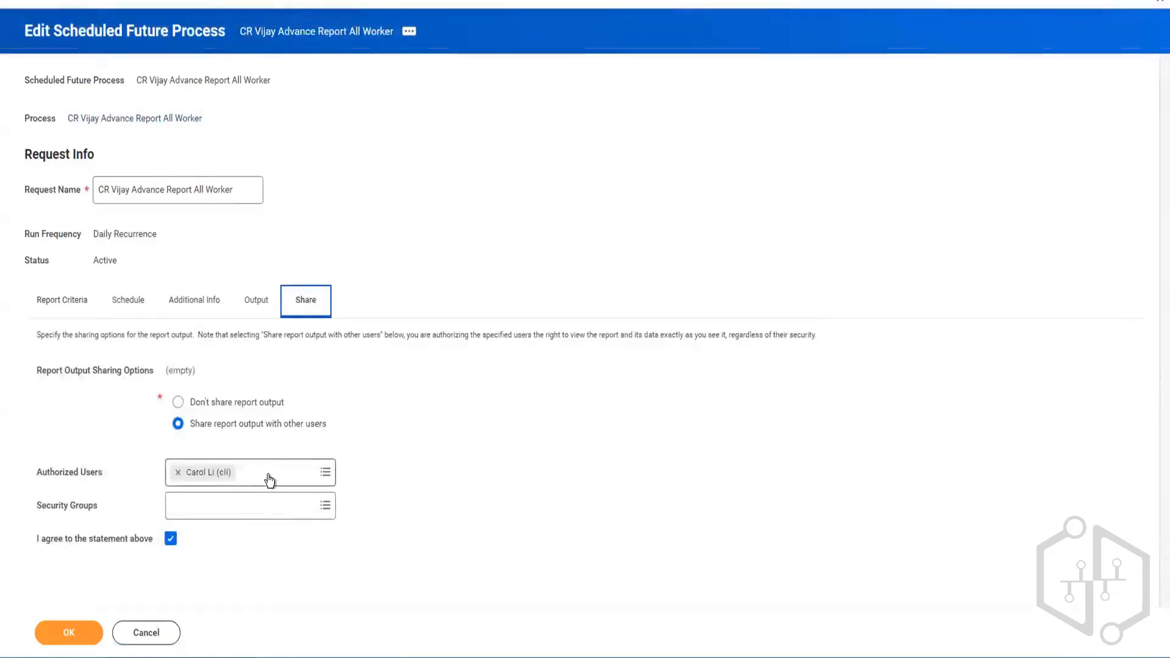